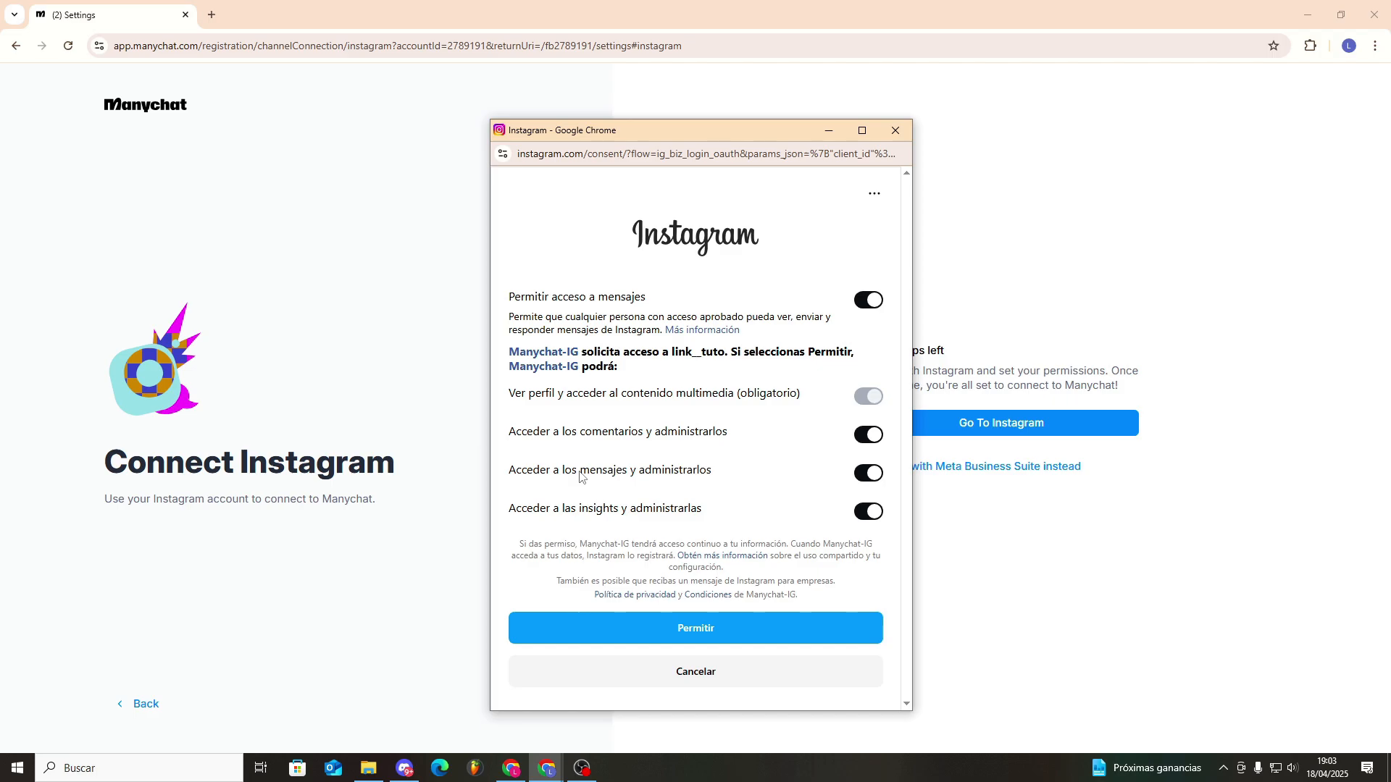
- Grant Manychat the requested Instagram permissions and continue from the connection confirmation to the dashboard
{"action": "left_click", "coordinate": [675, 626]}
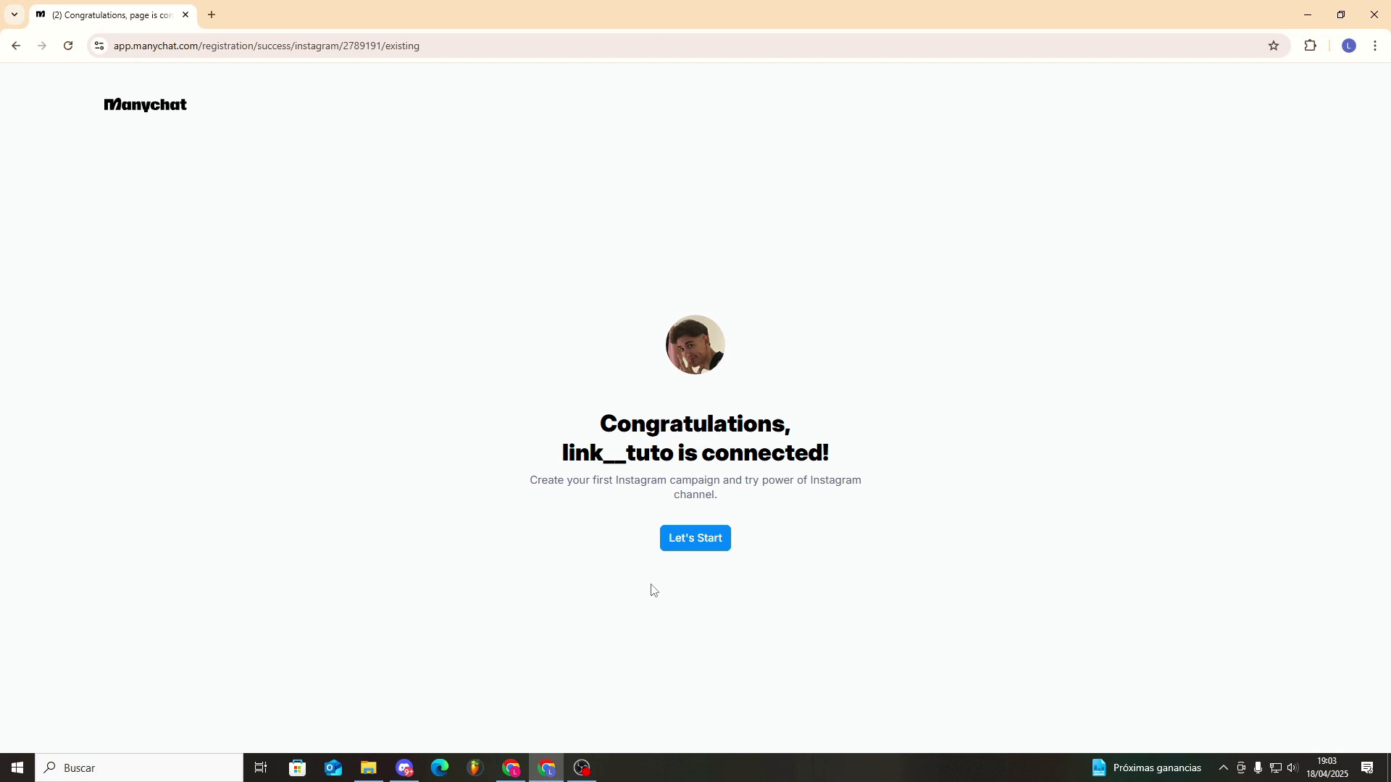
{"action": "left_click_drag", "start_coordinate": [584, 422], "coordinate": [843, 449]}
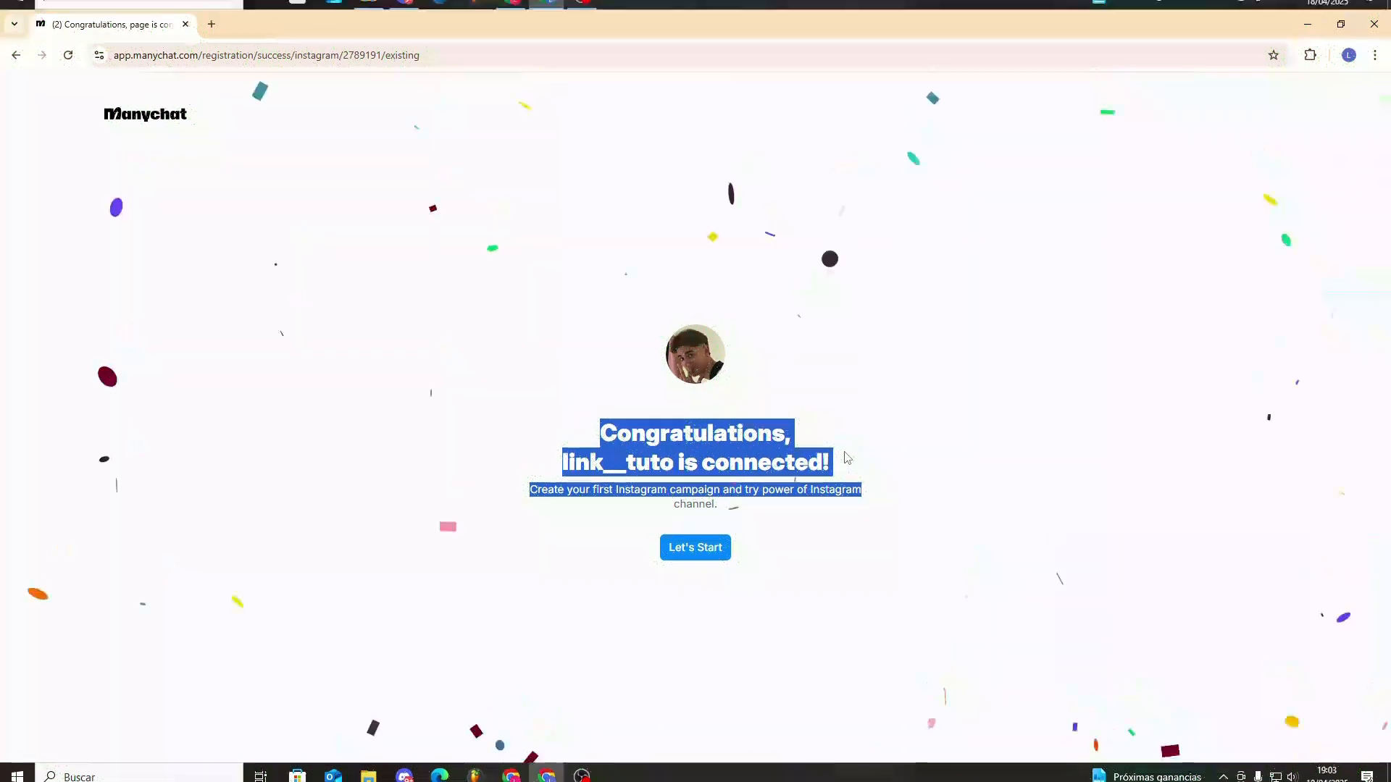
{"action": "left_click", "coordinate": [696, 539]}
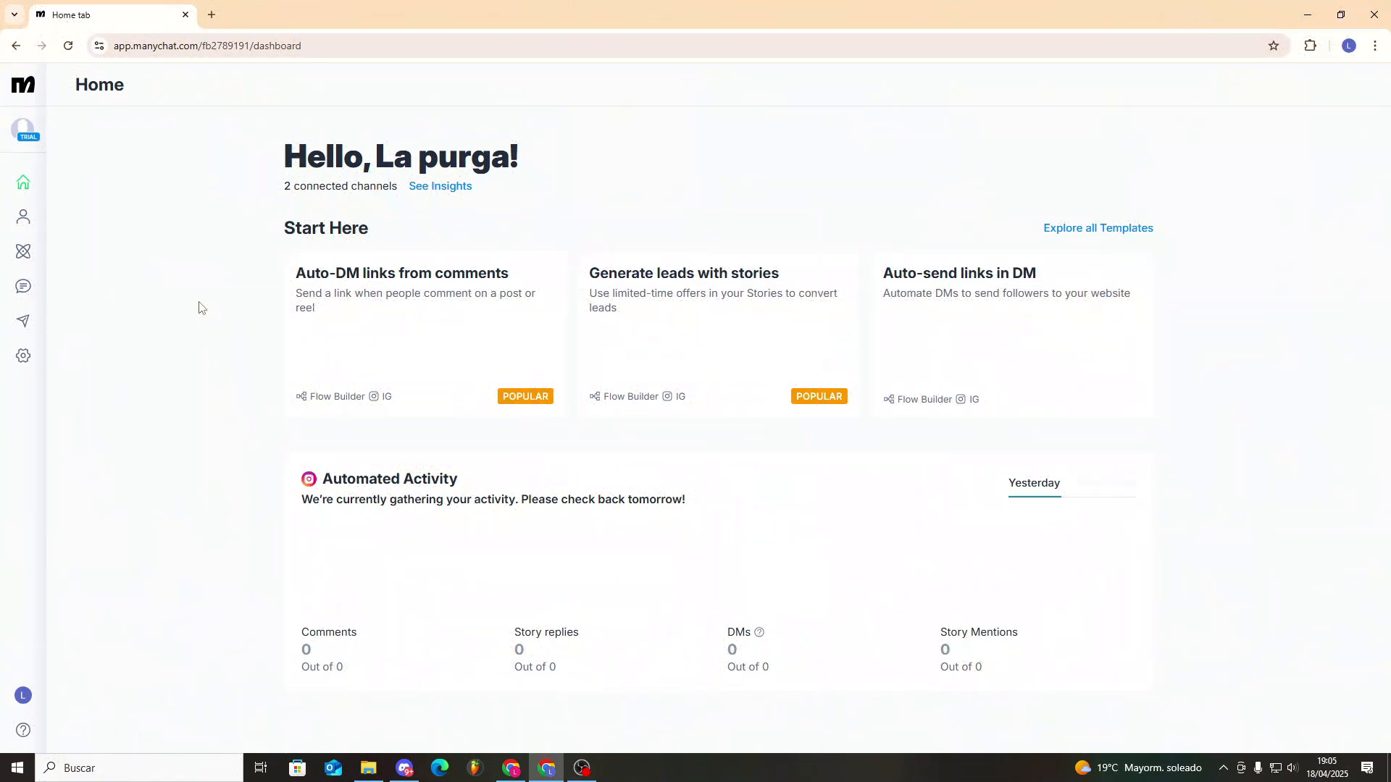
- Open the Masterclass folder among the saved automations
{"action": "left_click", "coordinate": [24, 288]}
{"action": "left_click", "coordinate": [76, 346]}
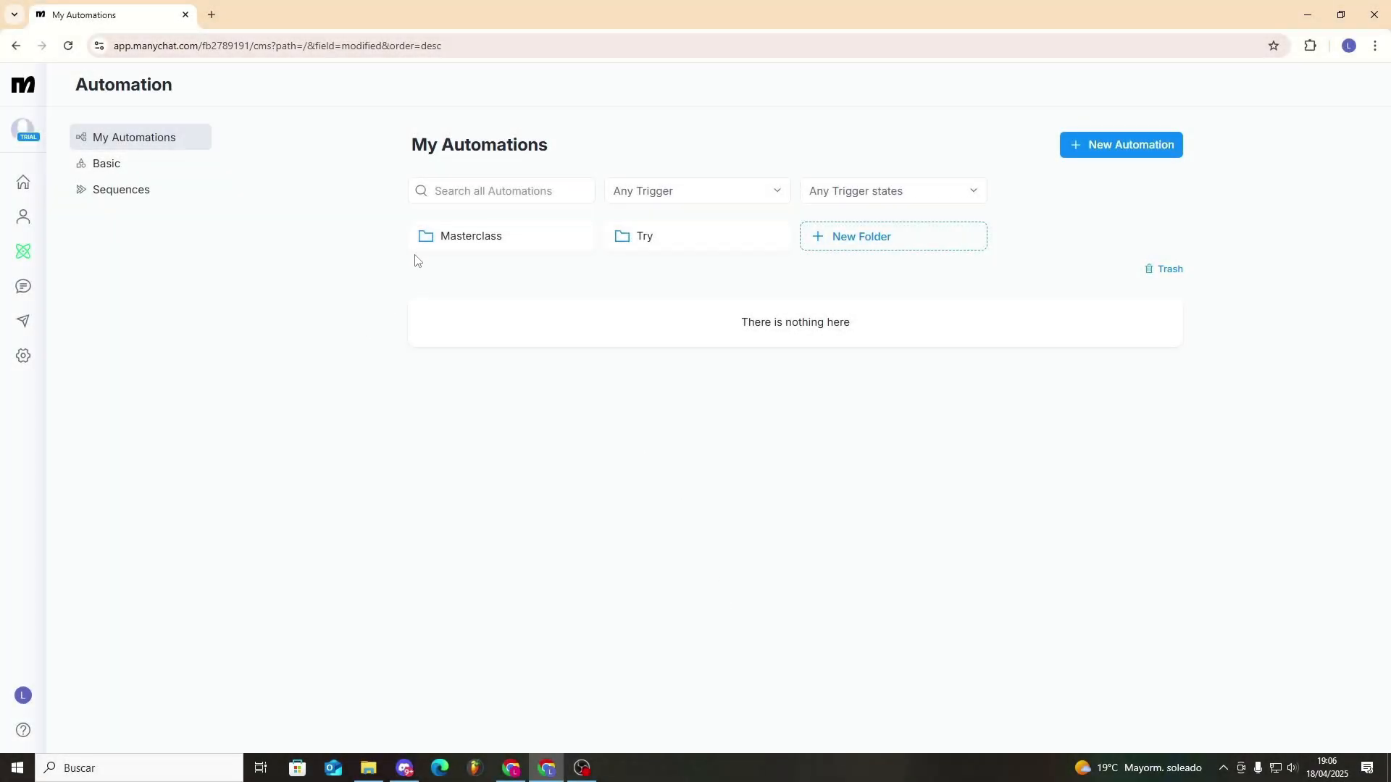
{"action": "left_click", "coordinate": [457, 241]}
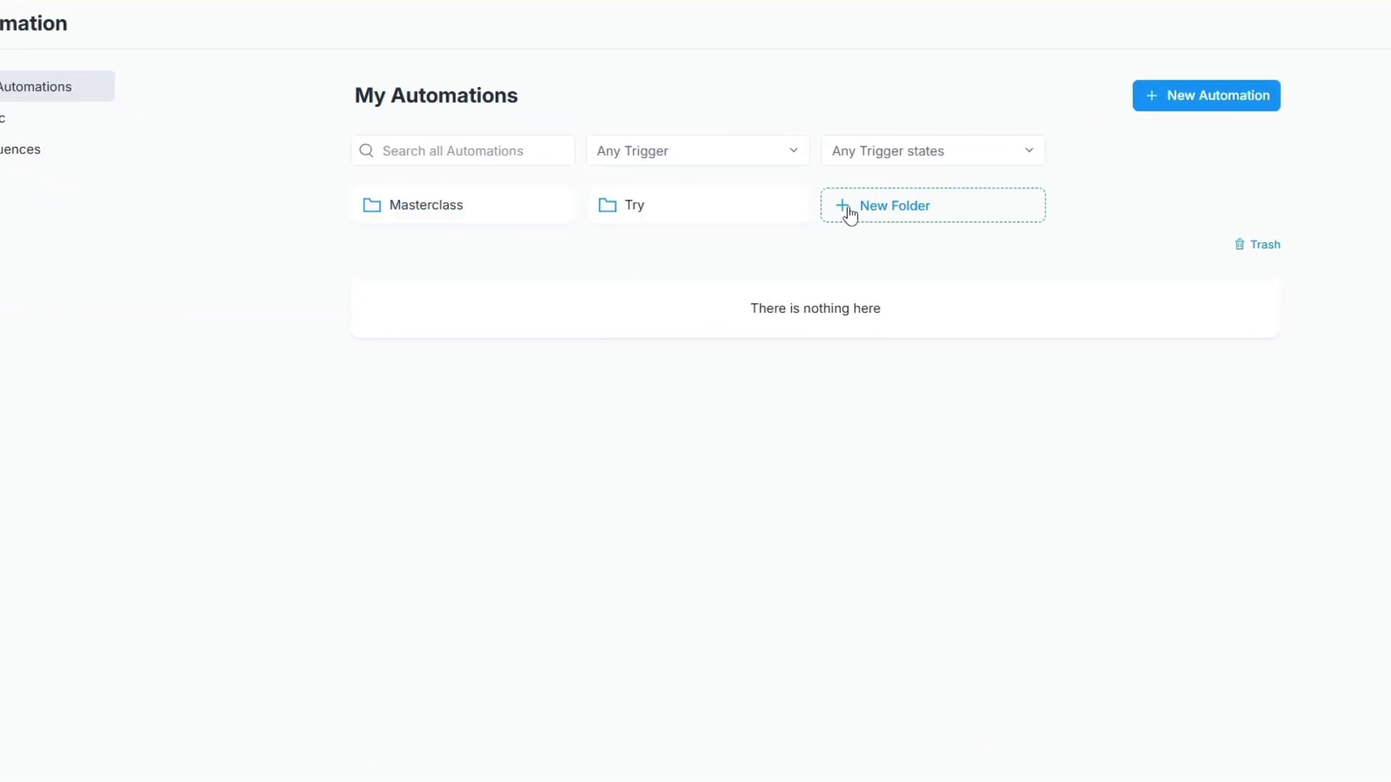
{"action": "left_click", "coordinate": [850, 215]}
{"action": "left_click", "coordinate": [874, 53]}
{"action": "left_click", "coordinate": [463, 197]}
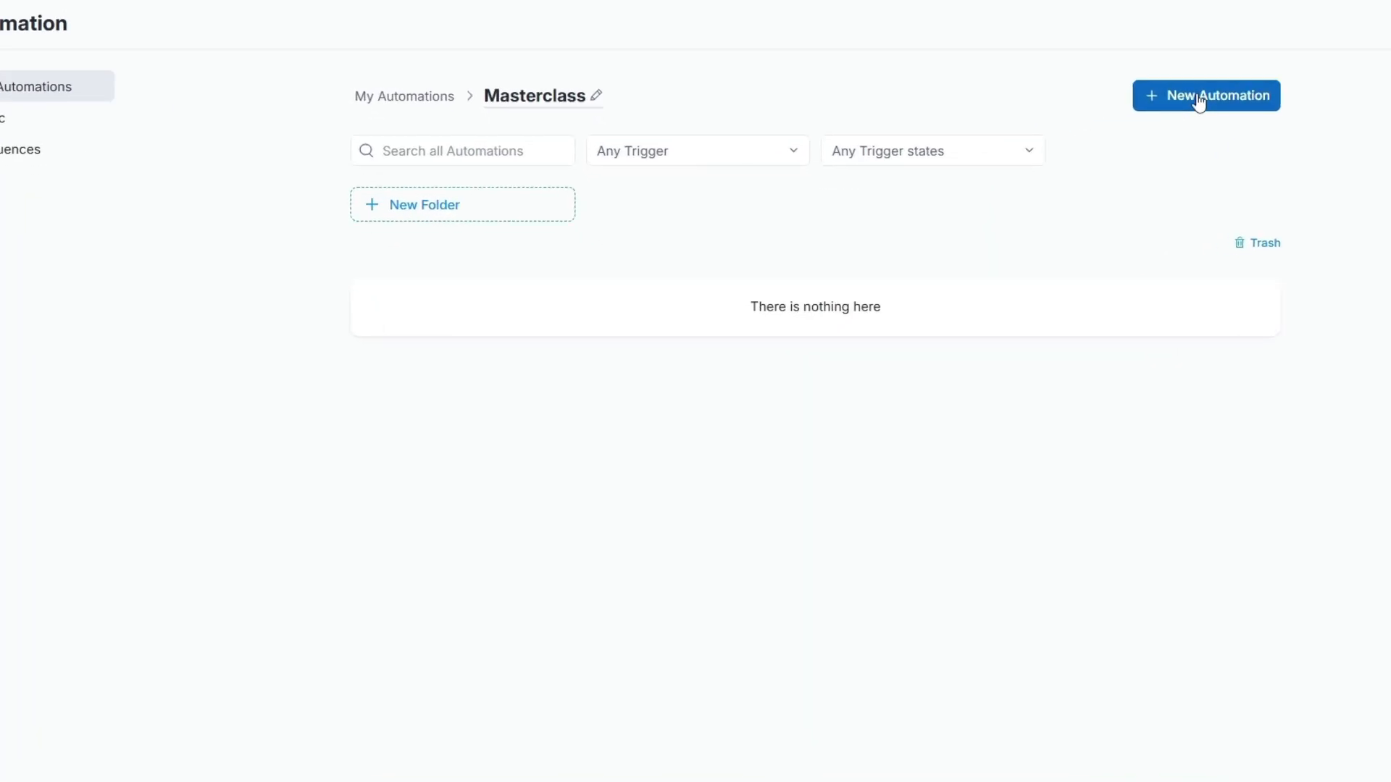
- Create a new automation in the Masterclass folder from the "Generate leads with stories" template
{"action": "left_click", "coordinate": [1199, 99]}
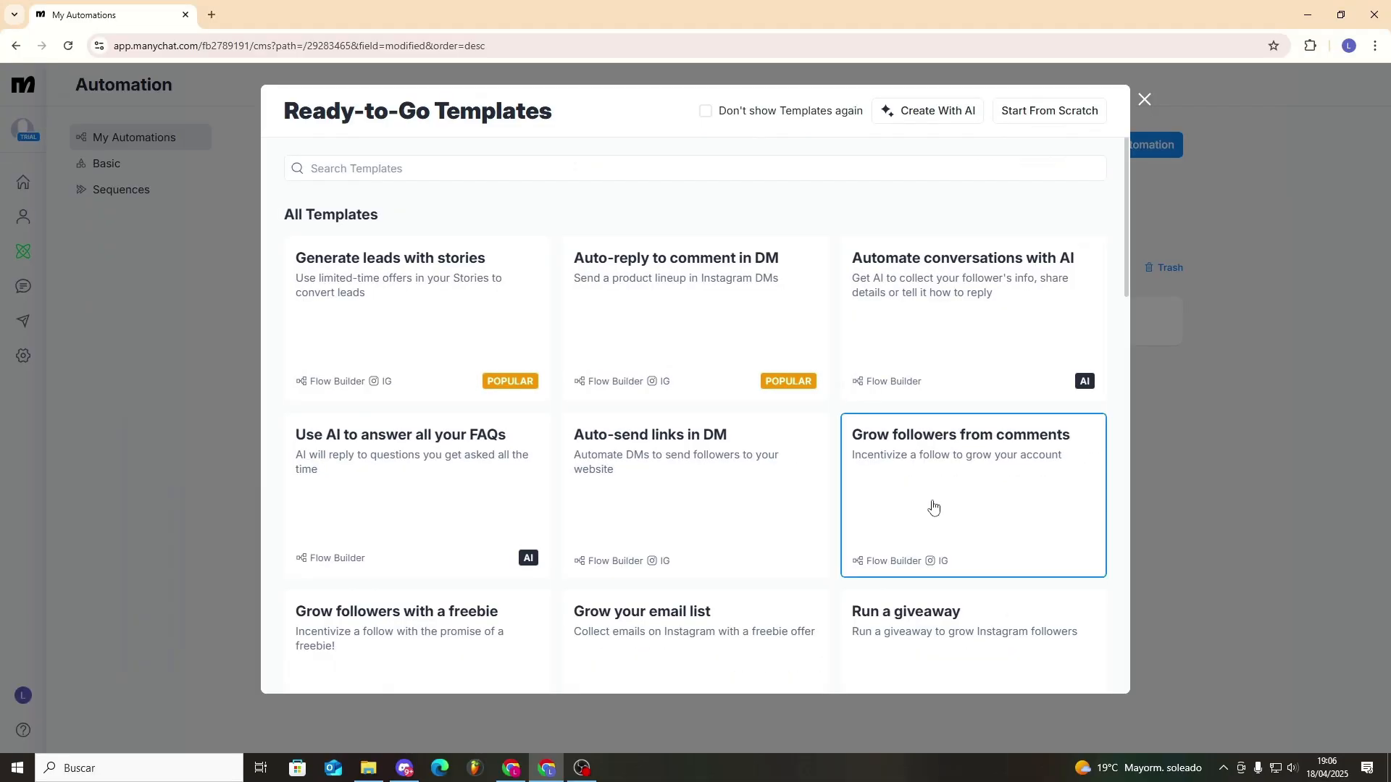
{"action": "scroll", "coordinate": [917, 434], "scroll_direction": "down", "scroll_amount": 10}
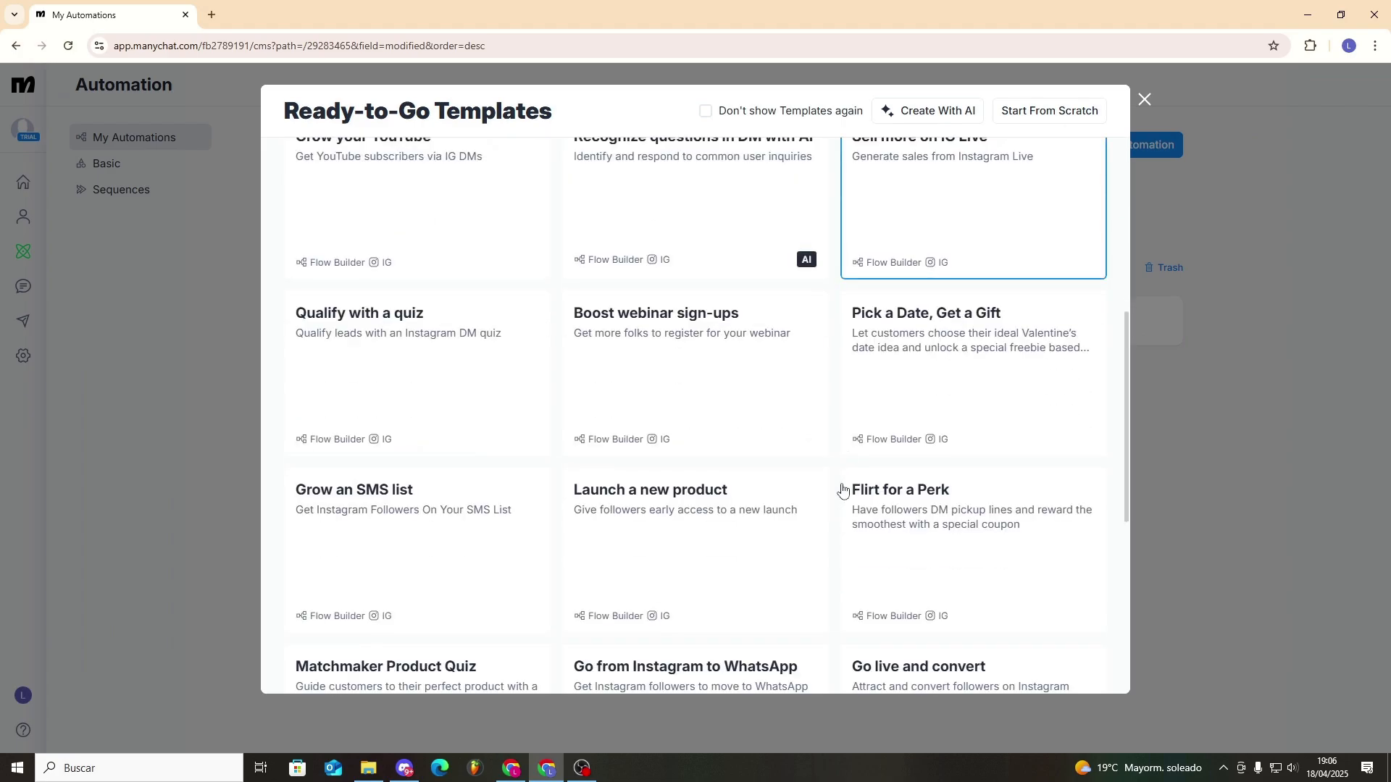
{"action": "scroll", "coordinate": [833, 493], "scroll_direction": "up", "scroll_amount": 10}
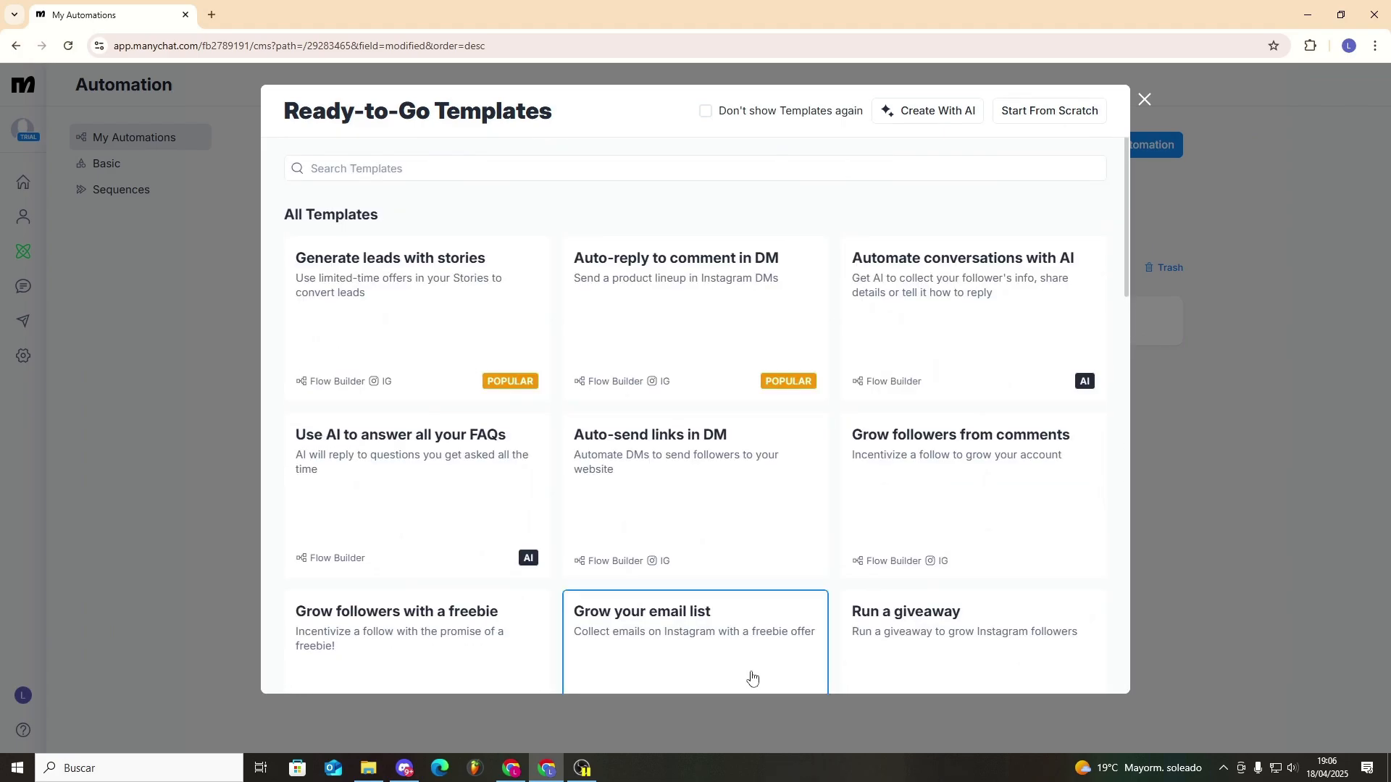
{"action": "left_click", "coordinate": [432, 341]}
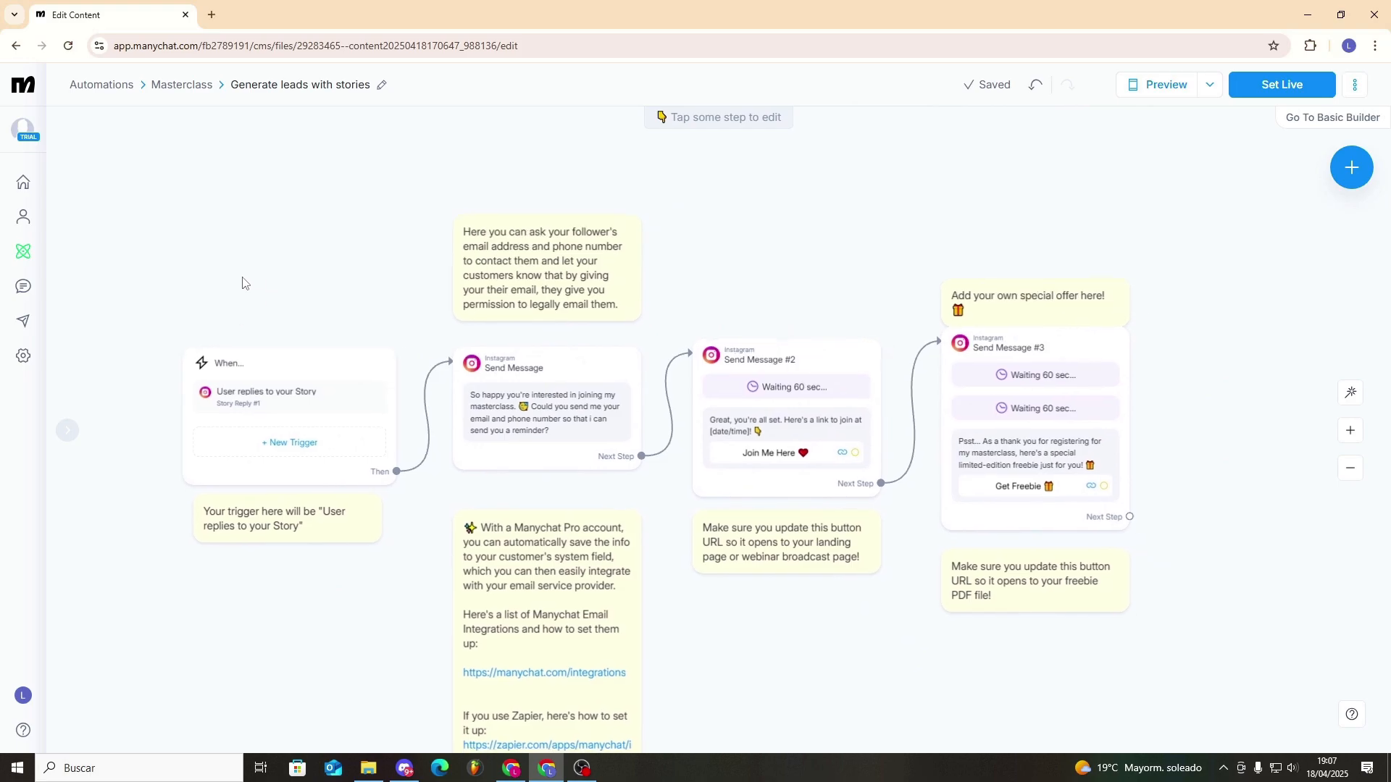
- Examine the flow's story-reply trigger, its three message steps and the text of the first message
{"action": "scroll", "coordinate": [110, 377], "scroll_direction": "up", "scroll_amount": 4}
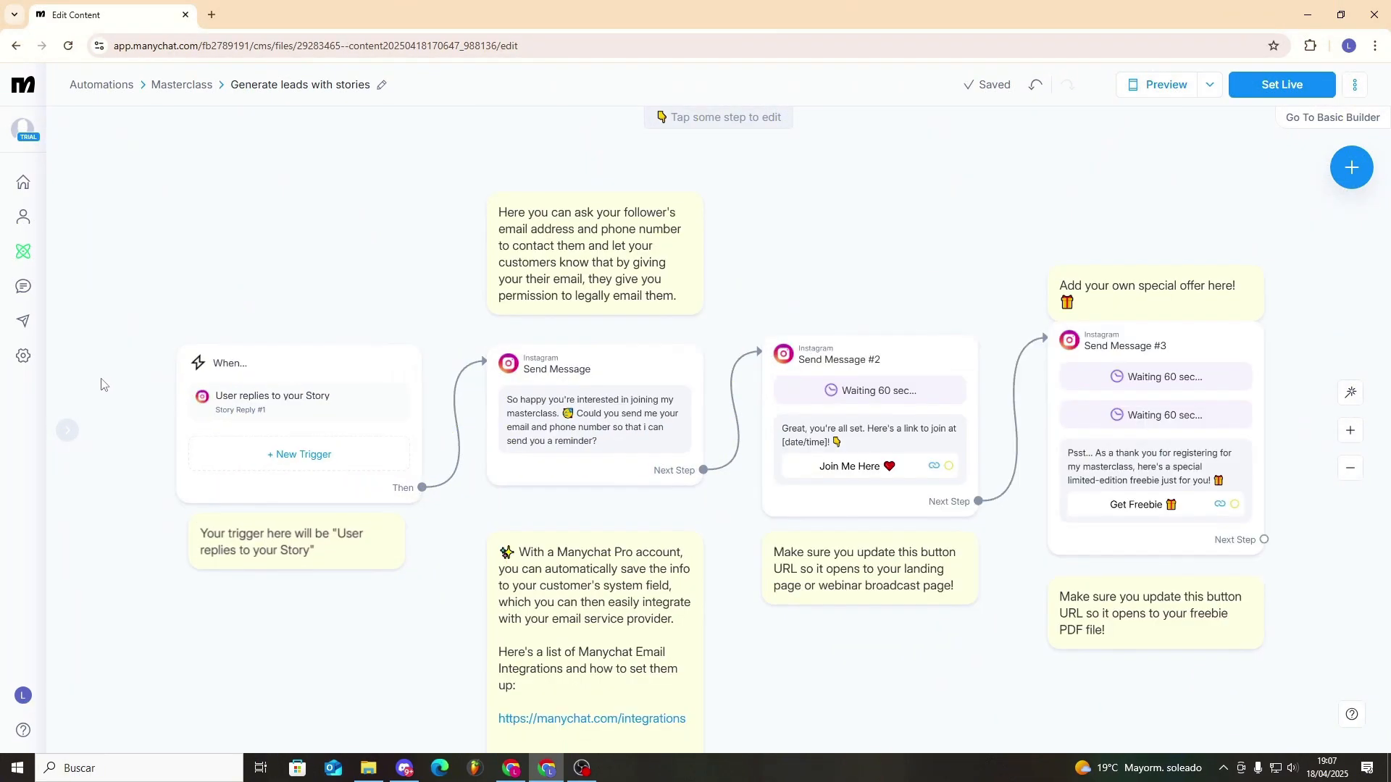
{"action": "left_click", "coordinate": [348, 377]}
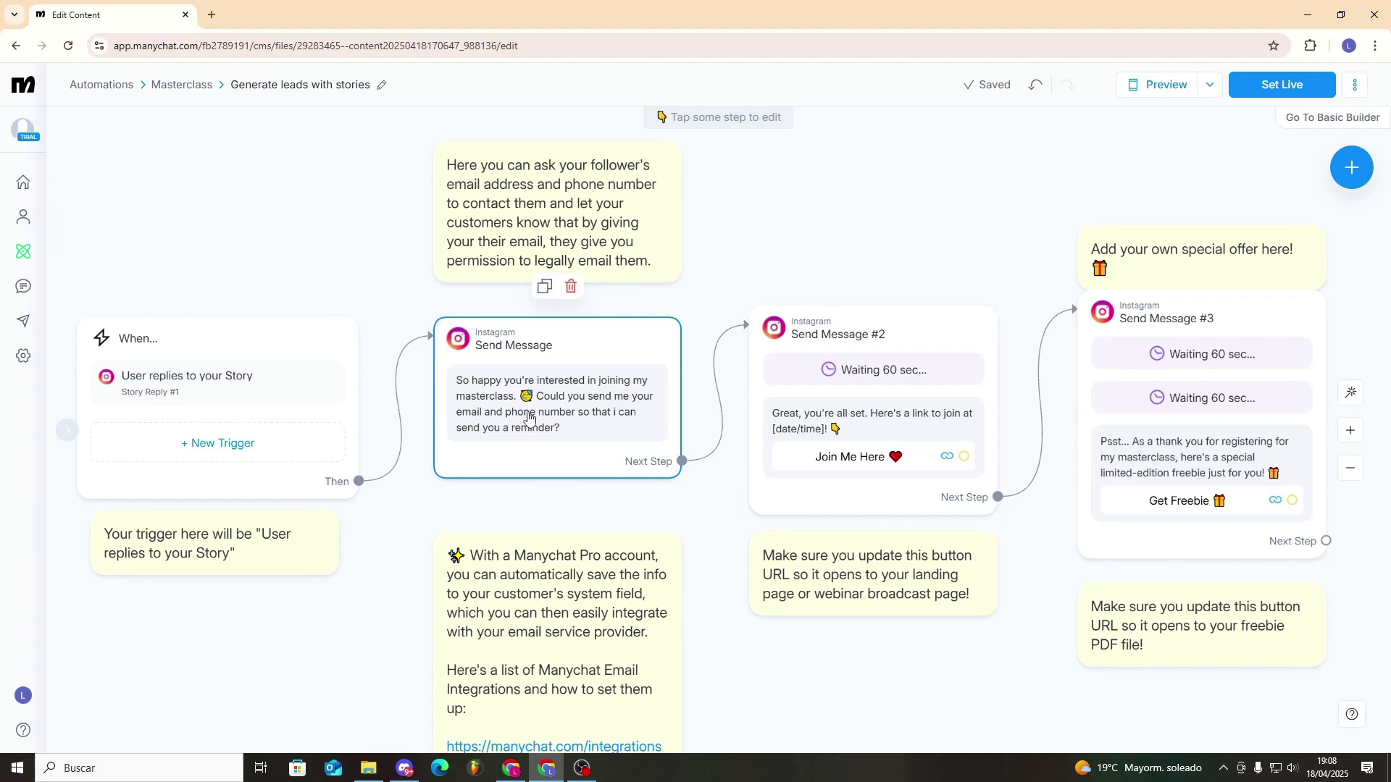
{"action": "scroll", "coordinate": [529, 416], "scroll_direction": "up", "scroll_amount": 3}
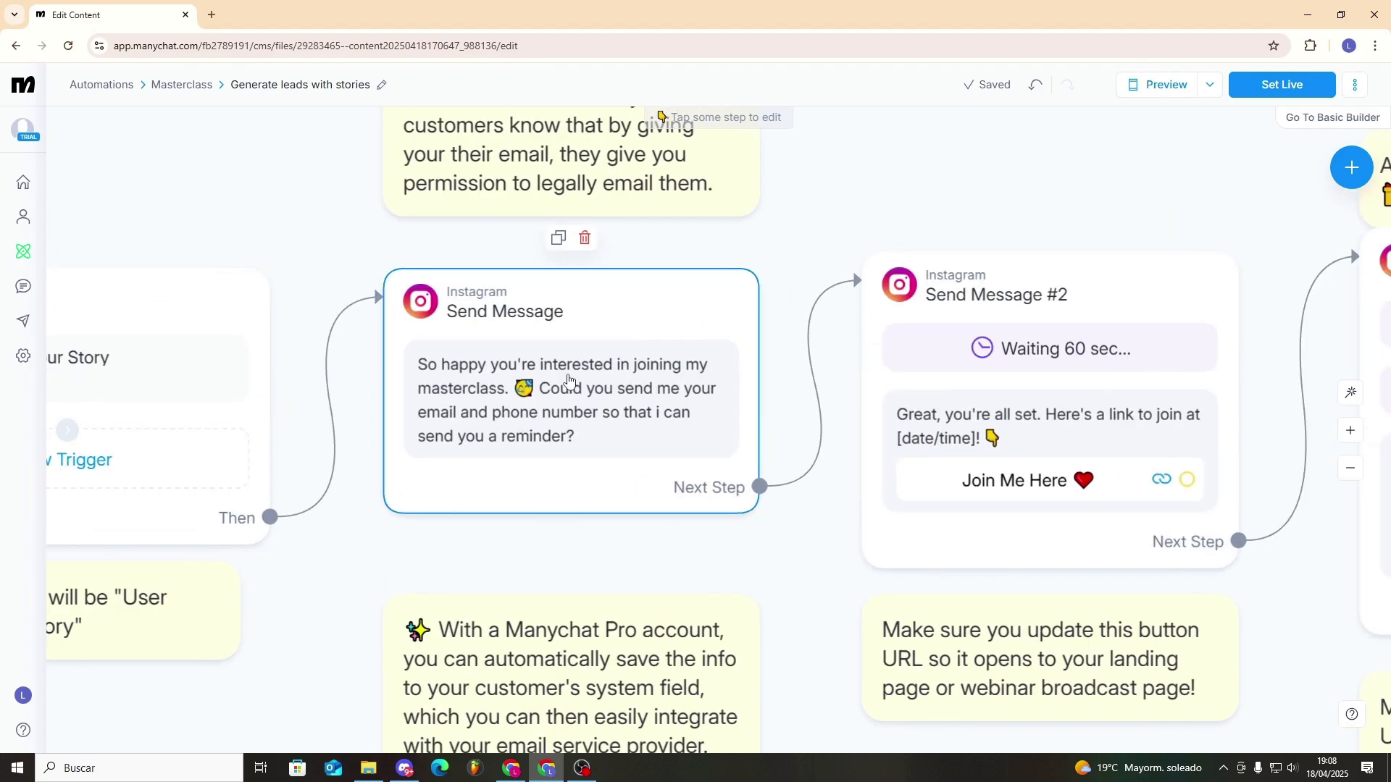
{"action": "scroll", "coordinate": [579, 461], "scroll_direction": "down", "scroll_amount": 3}
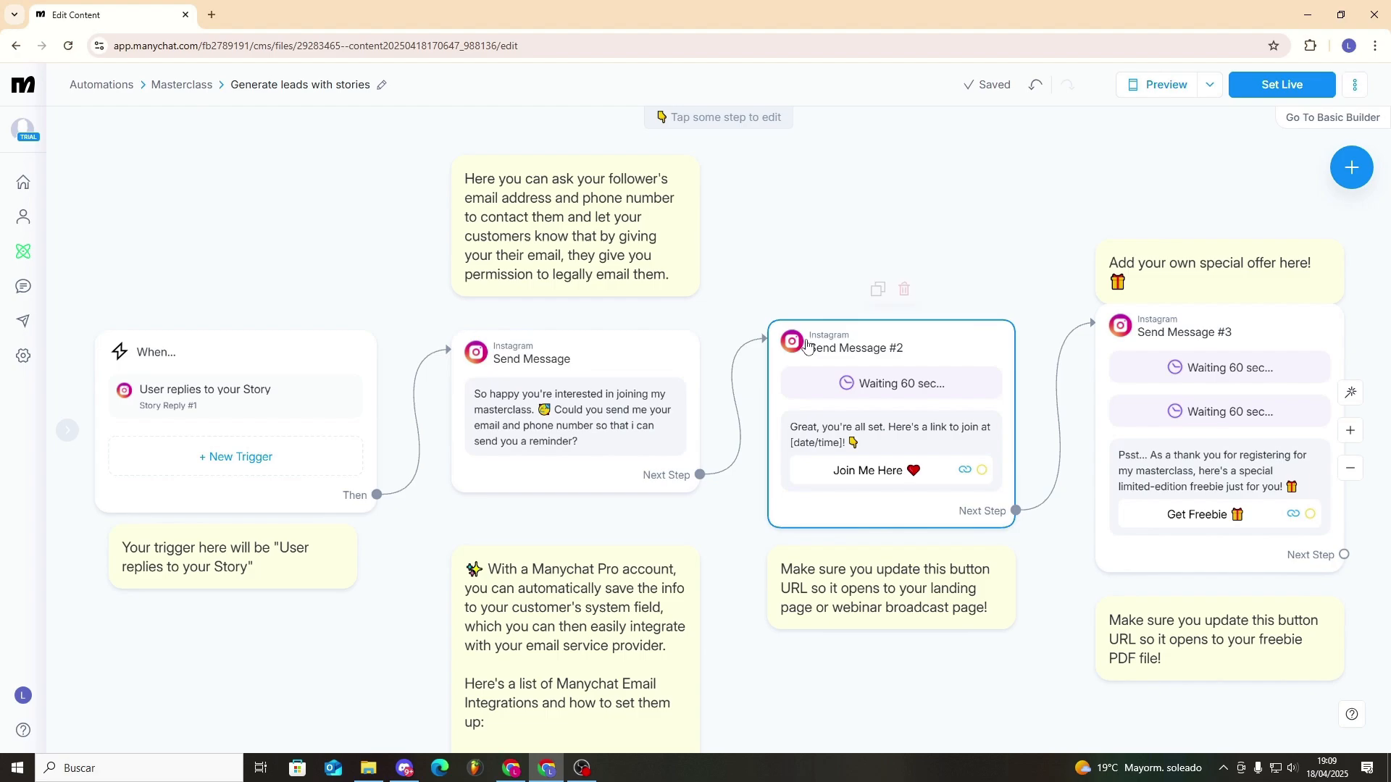
{"action": "left_click_drag", "start_coordinate": [978, 307], "coordinate": [924, 258]}
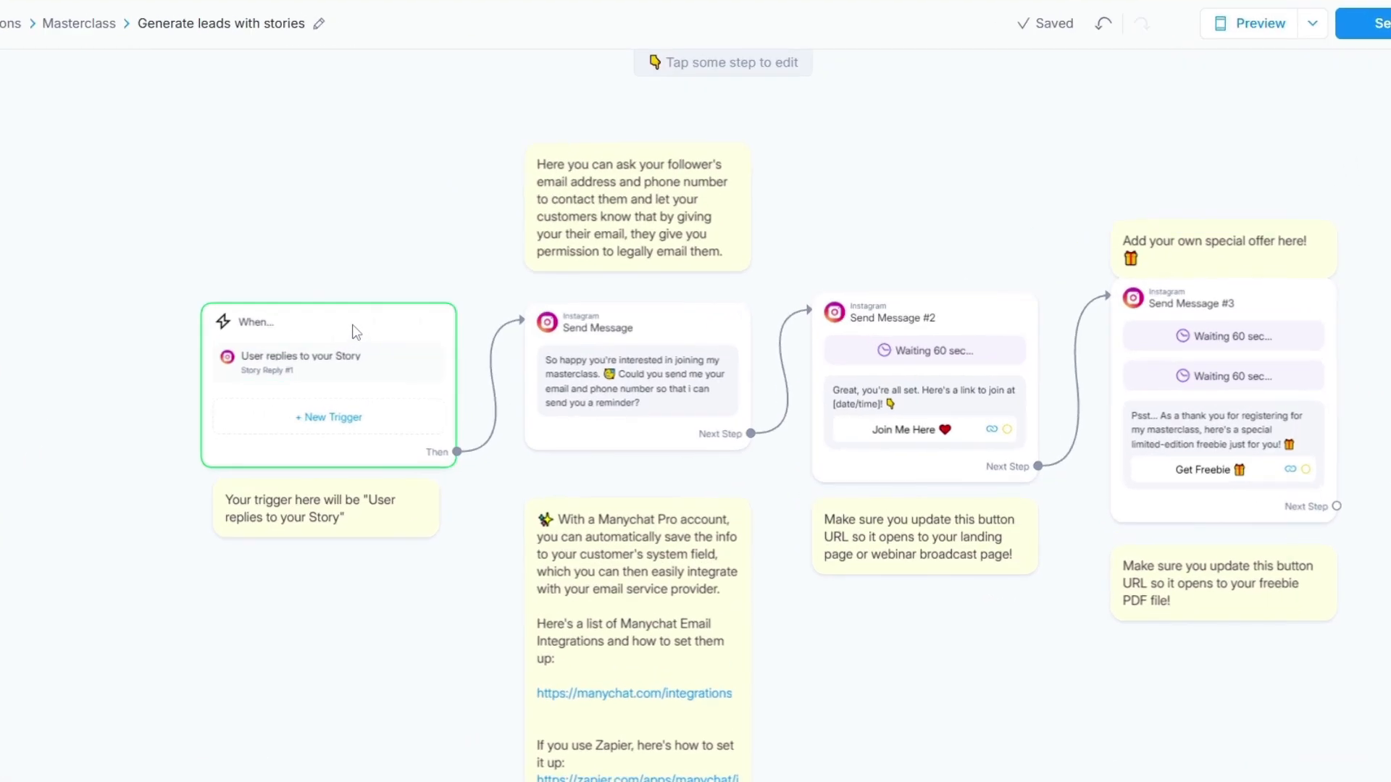
{"action": "left_click", "coordinate": [367, 329]}
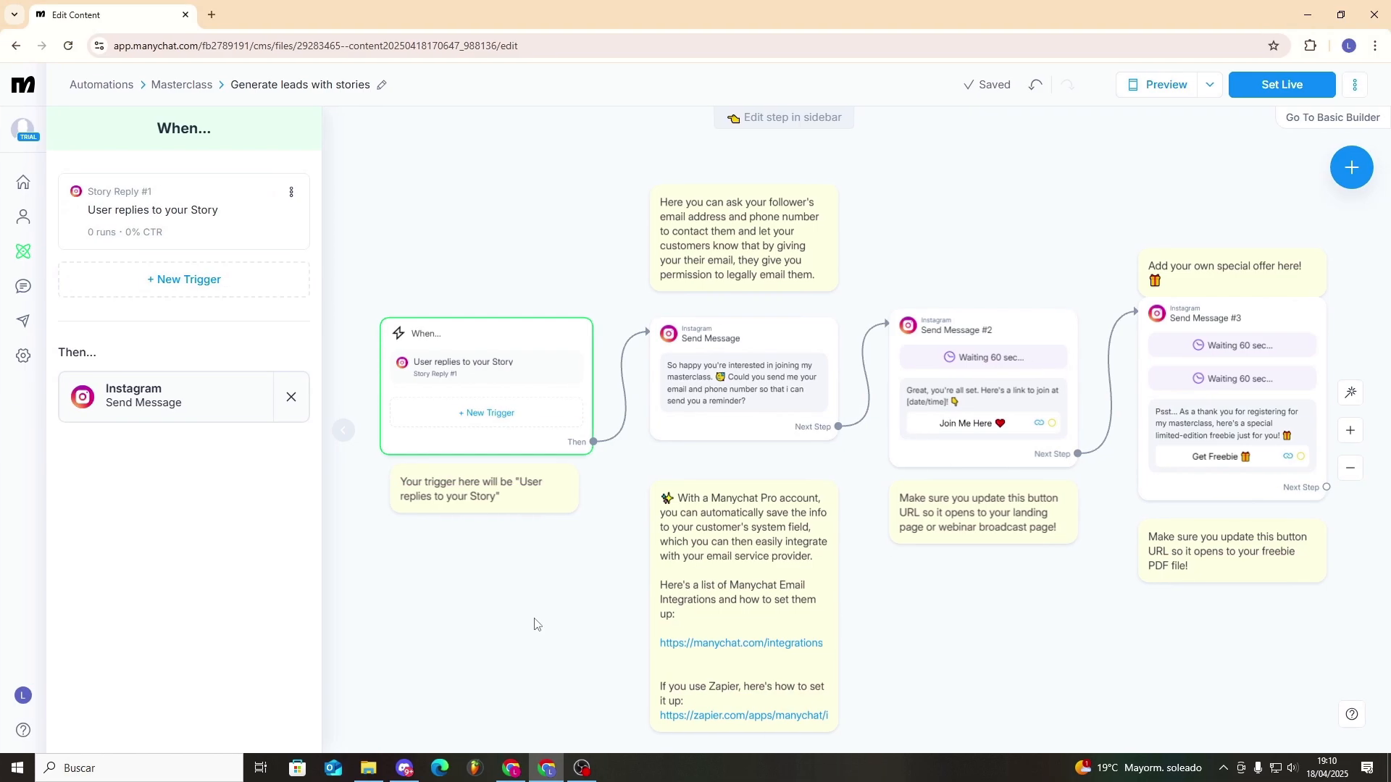
{"action": "left_click", "coordinate": [713, 339]}
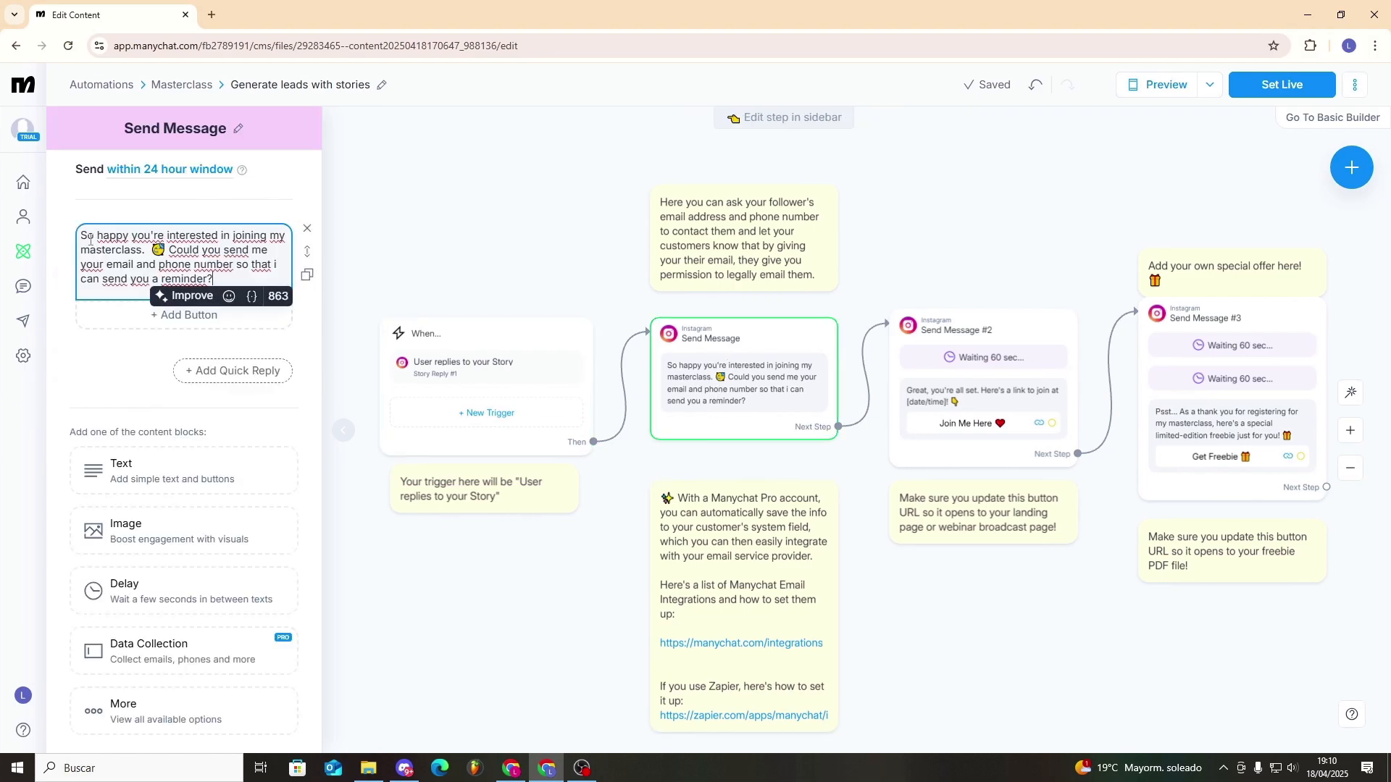
{"action": "left_click_drag", "start_coordinate": [83, 236], "coordinate": [240, 275]}
{"action": "triple_click", "coordinate": [239, 273]}
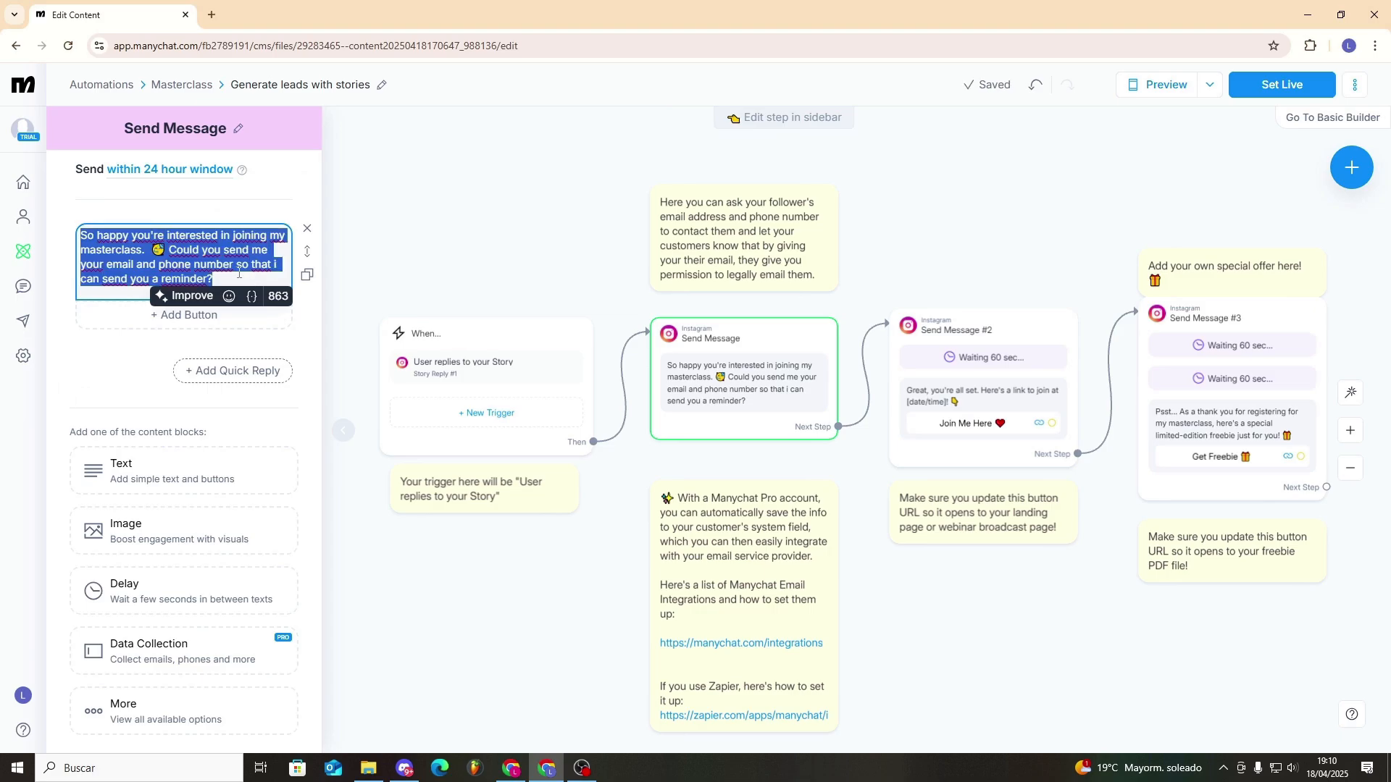
{"action": "left_click", "coordinate": [215, 249]}
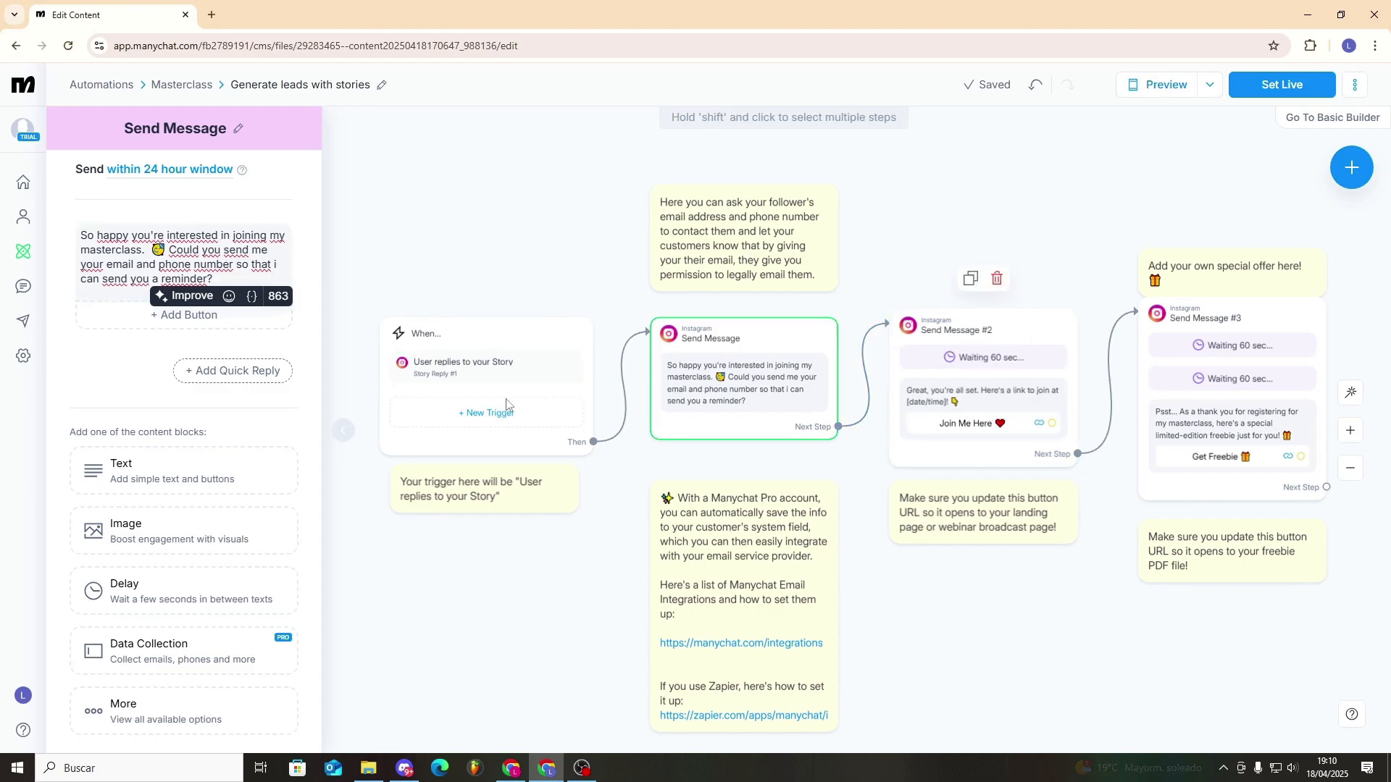
- Add a button with the default title to the first message and connect it to Send Message #2 in place of the next-step link
{"action": "left_click", "coordinate": [171, 321]}
{"action": "left_click", "coordinate": [503, 652]}
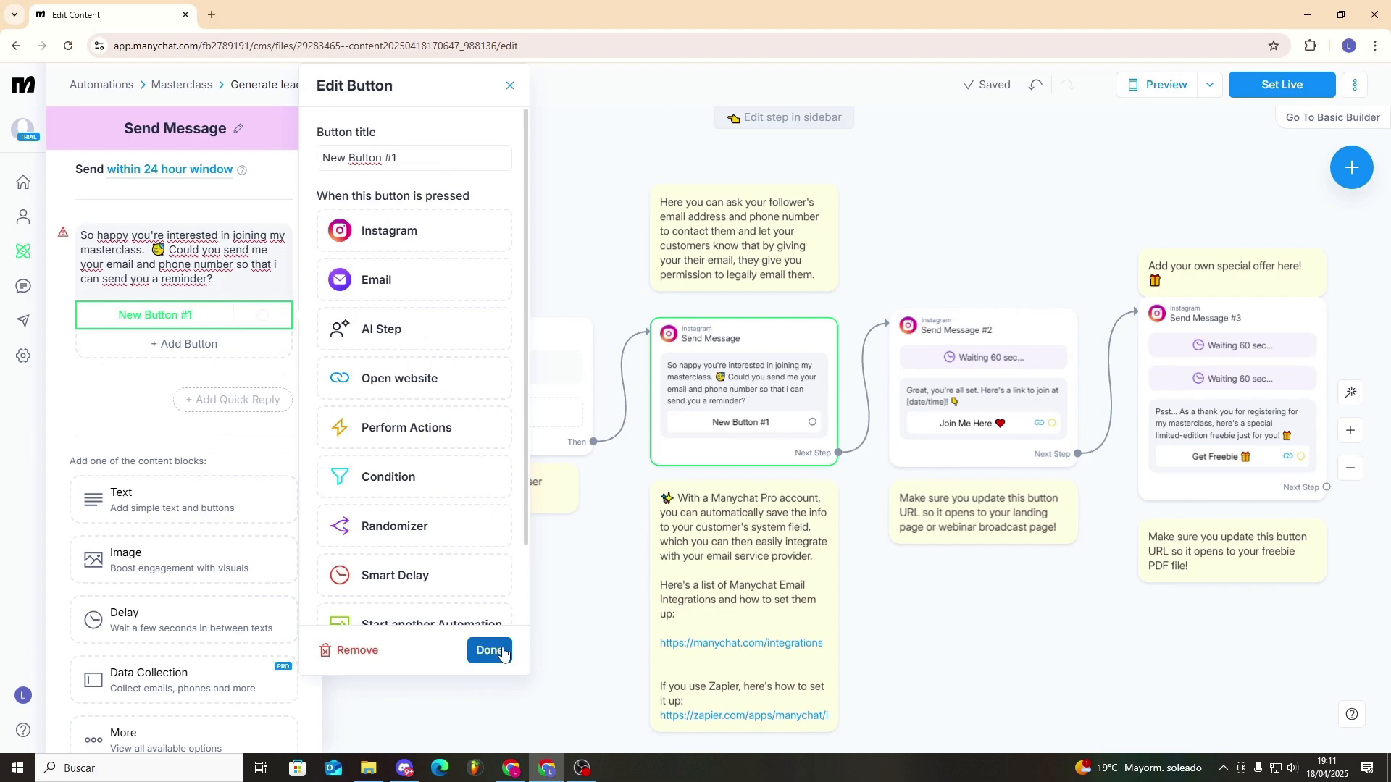
{"action": "left_click_drag", "start_coordinate": [813, 423], "coordinate": [837, 448]}
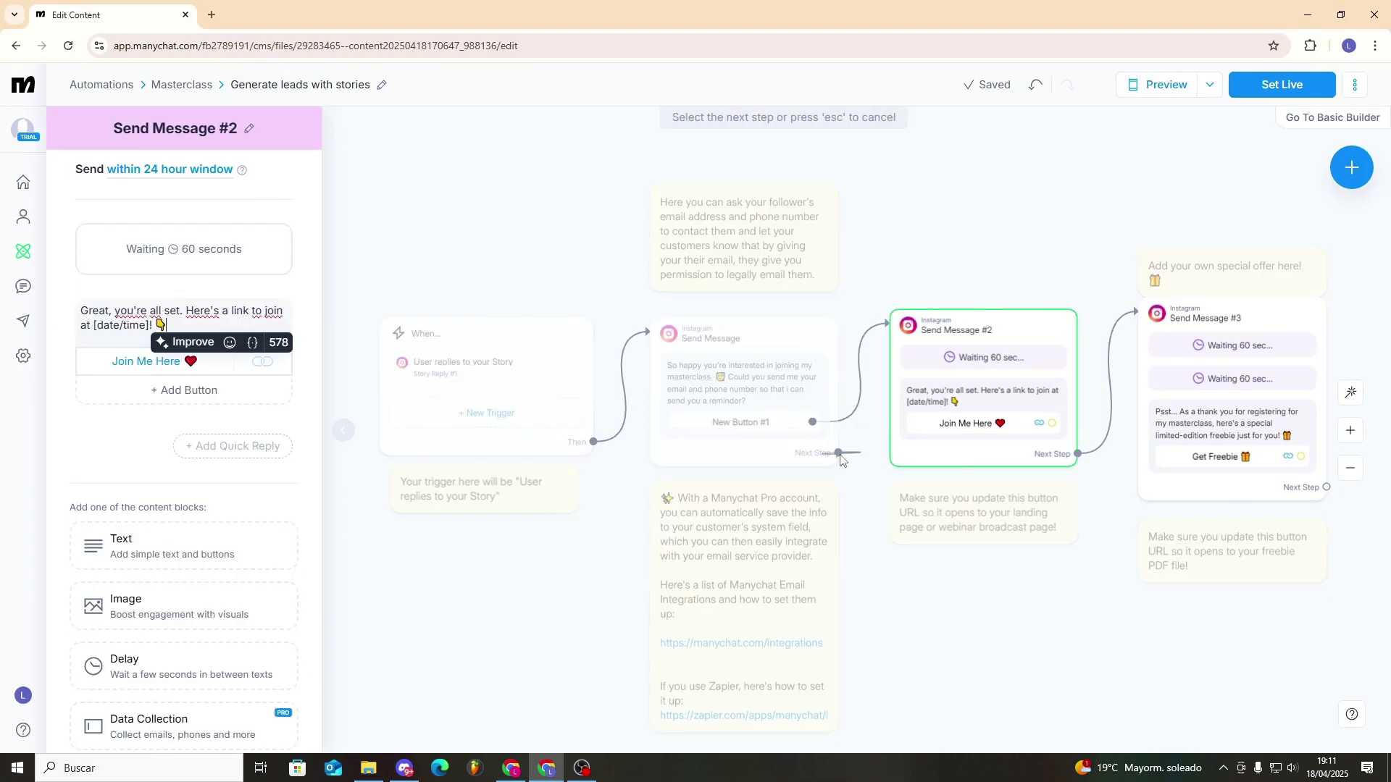
{"action": "left_click", "coordinate": [872, 447]}
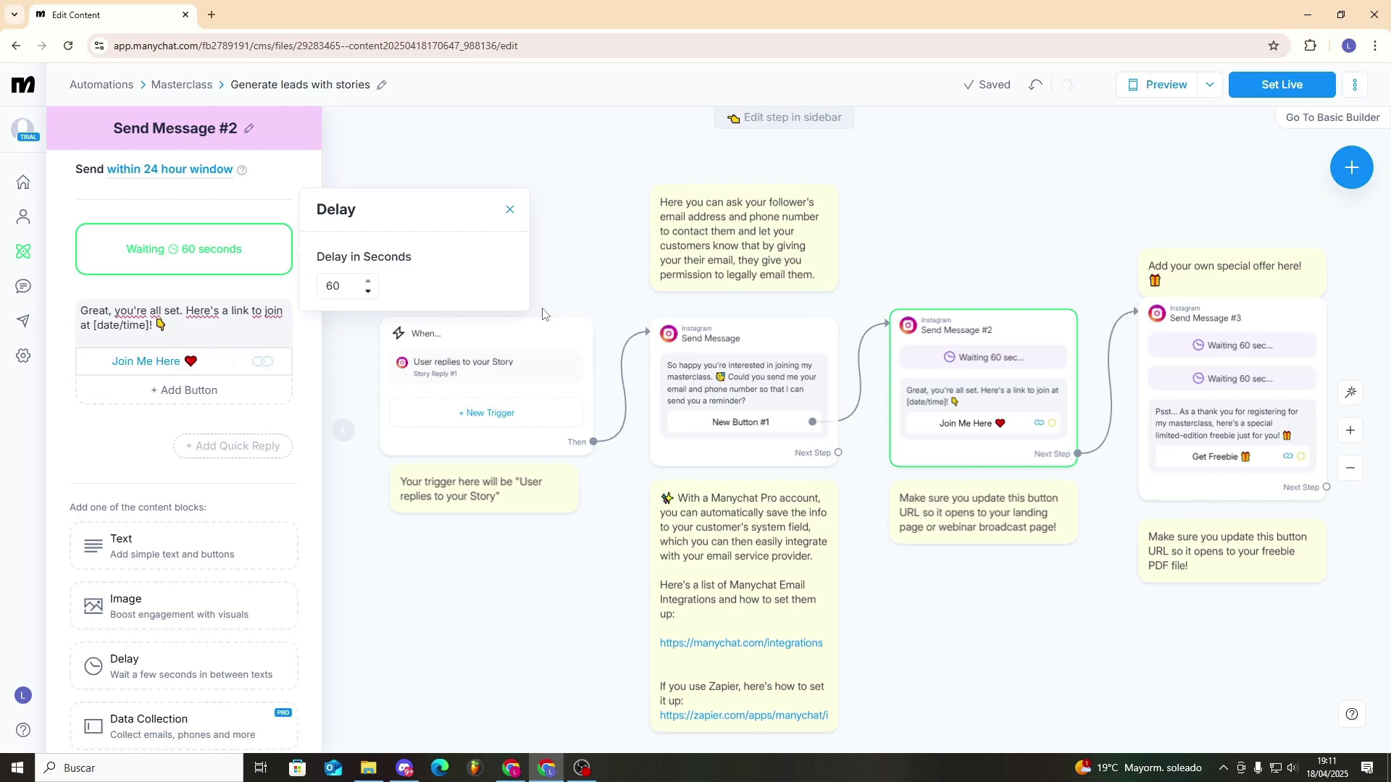
- Remove the delay from Send Message #2 and open the settings of its Join Me Here button
{"action": "key", "text": "Delete"}
{"action": "left_click", "coordinate": [816, 173]}
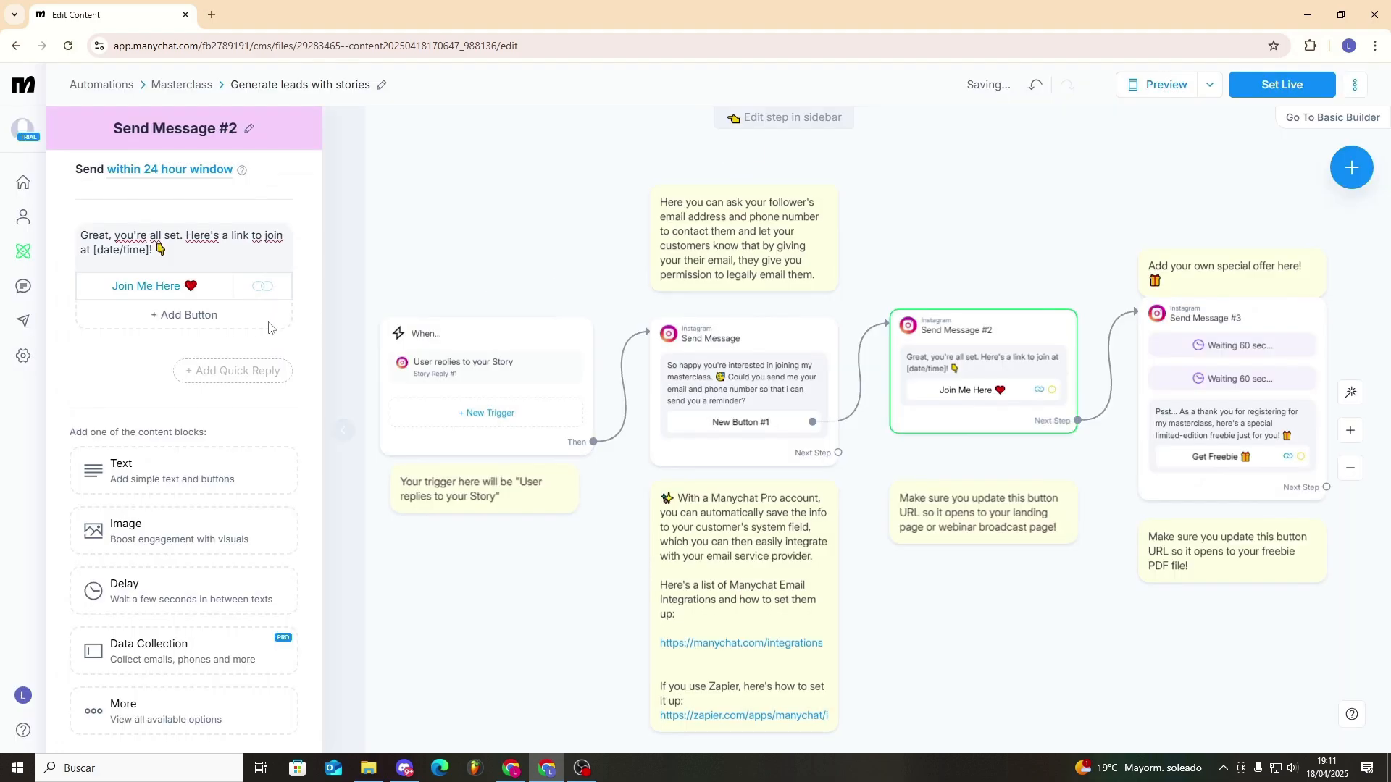
{"action": "left_click", "coordinate": [164, 288]}
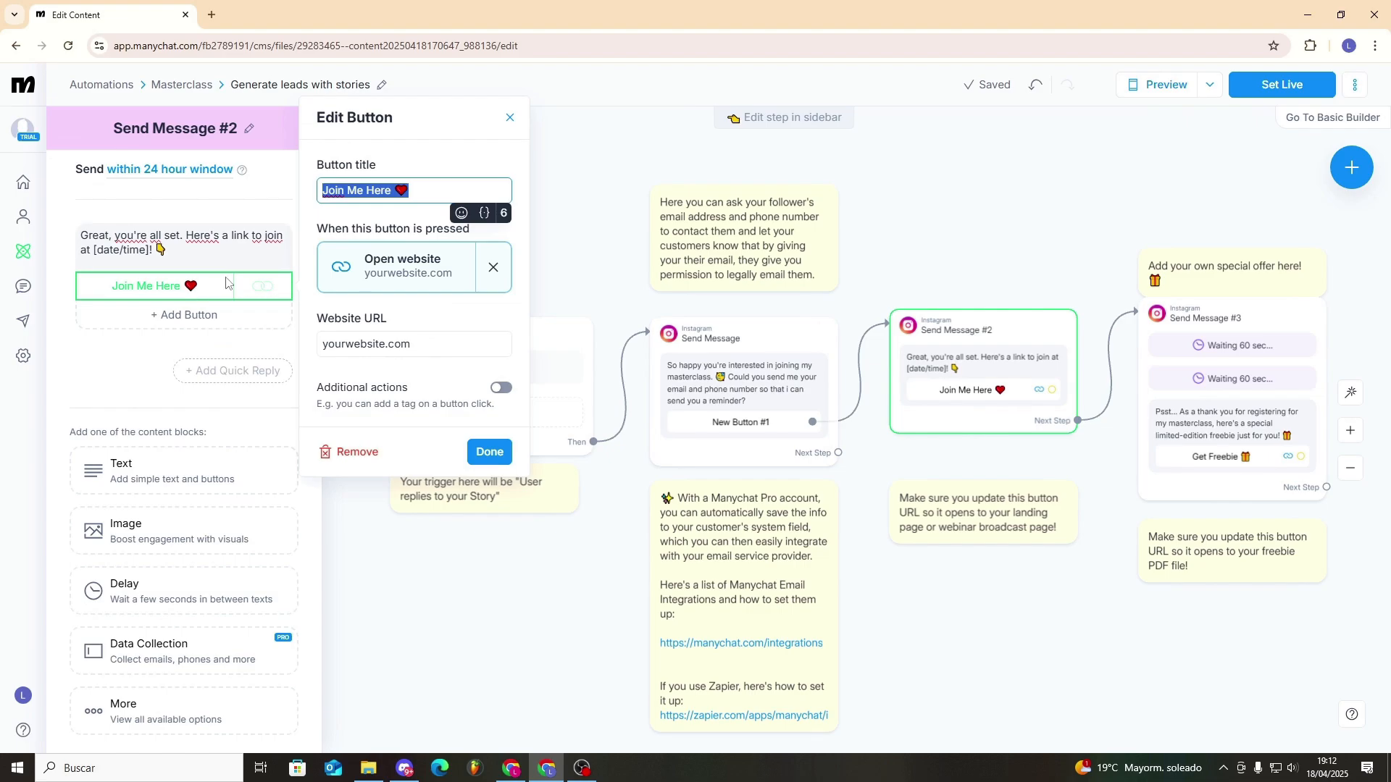
- Delete the Send Message #2 and Send Message #3 steps from the flow
{"action": "left_click", "coordinate": [947, 327]}
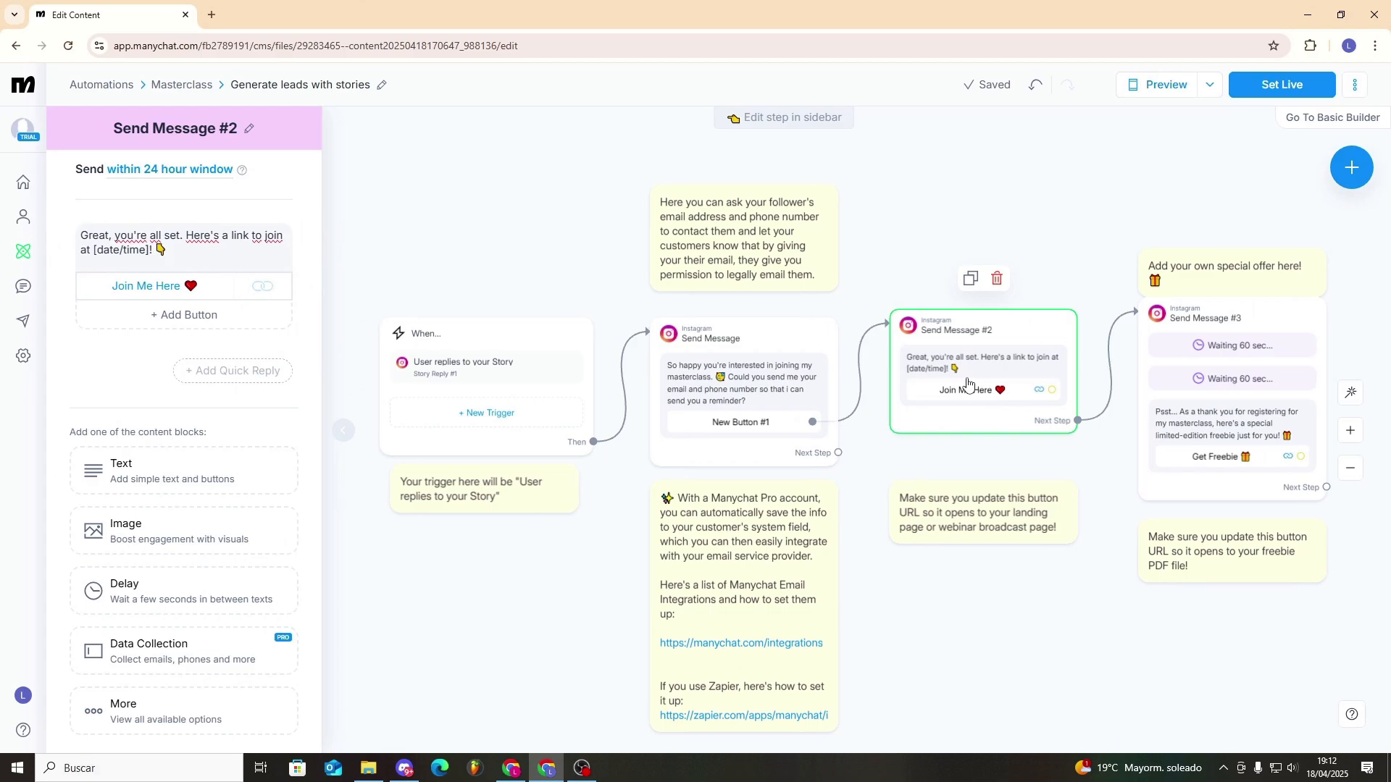
{"action": "key", "text": "Delete"}
{"action": "key", "text": "Return"}
{"action": "left_click", "coordinate": [1178, 322]}
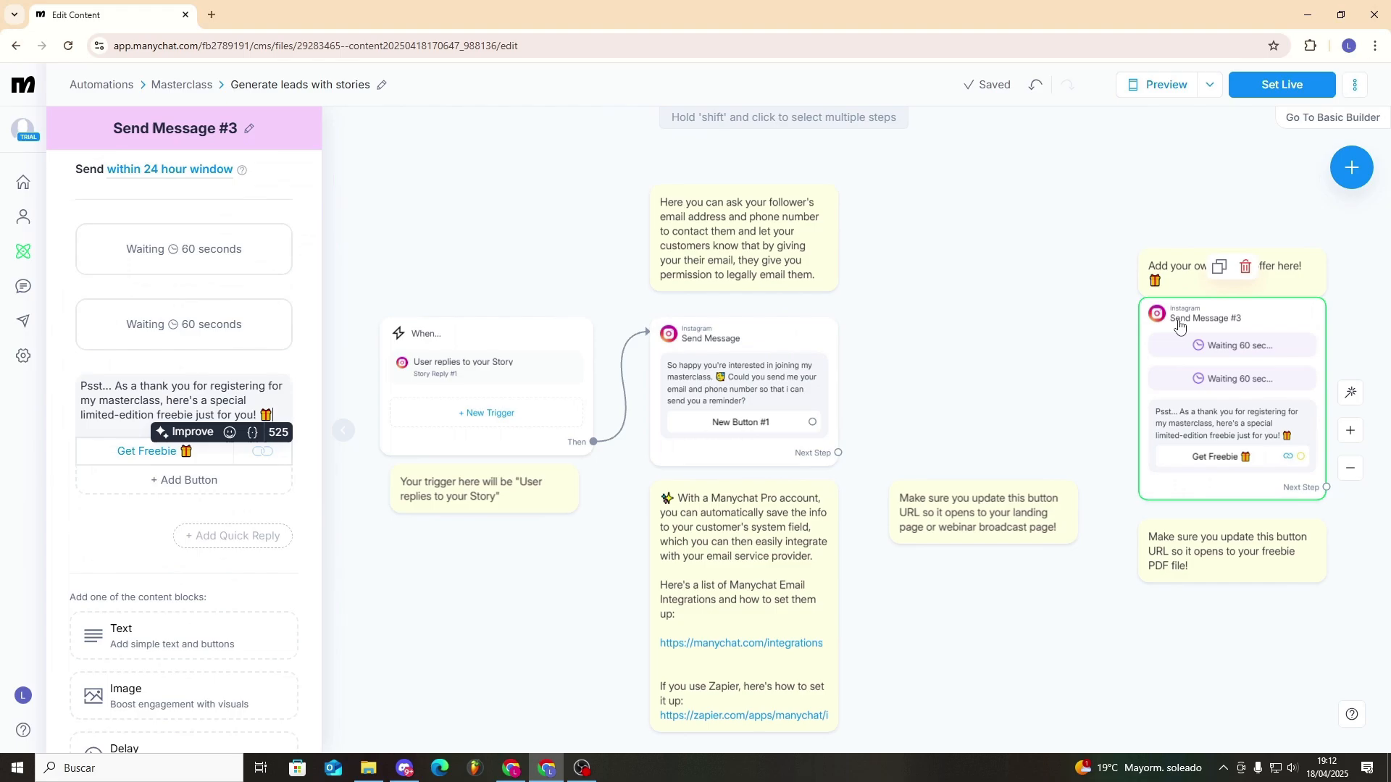
{"action": "key", "text": "Delete"}
{"action": "left_click", "coordinate": [849, 149]}
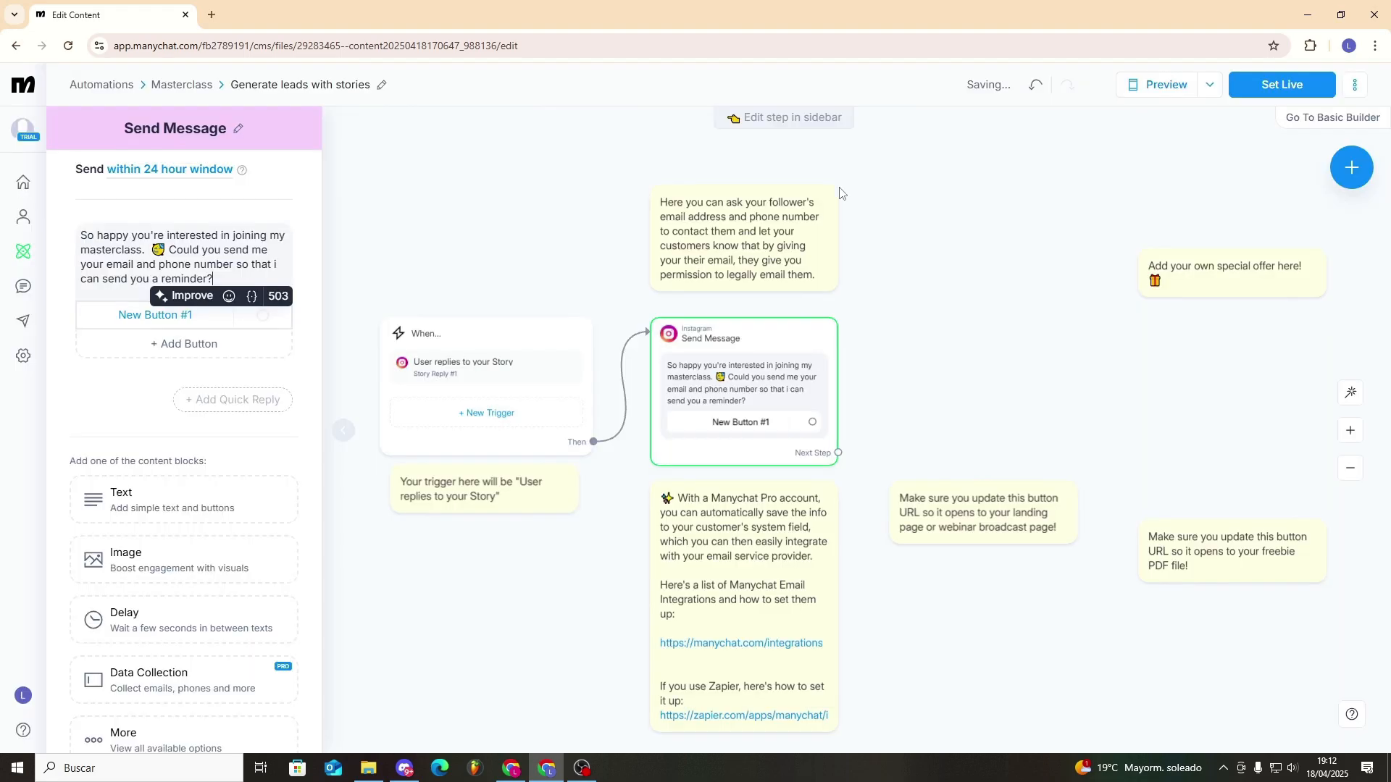
{"action": "left_click", "coordinate": [813, 424]}
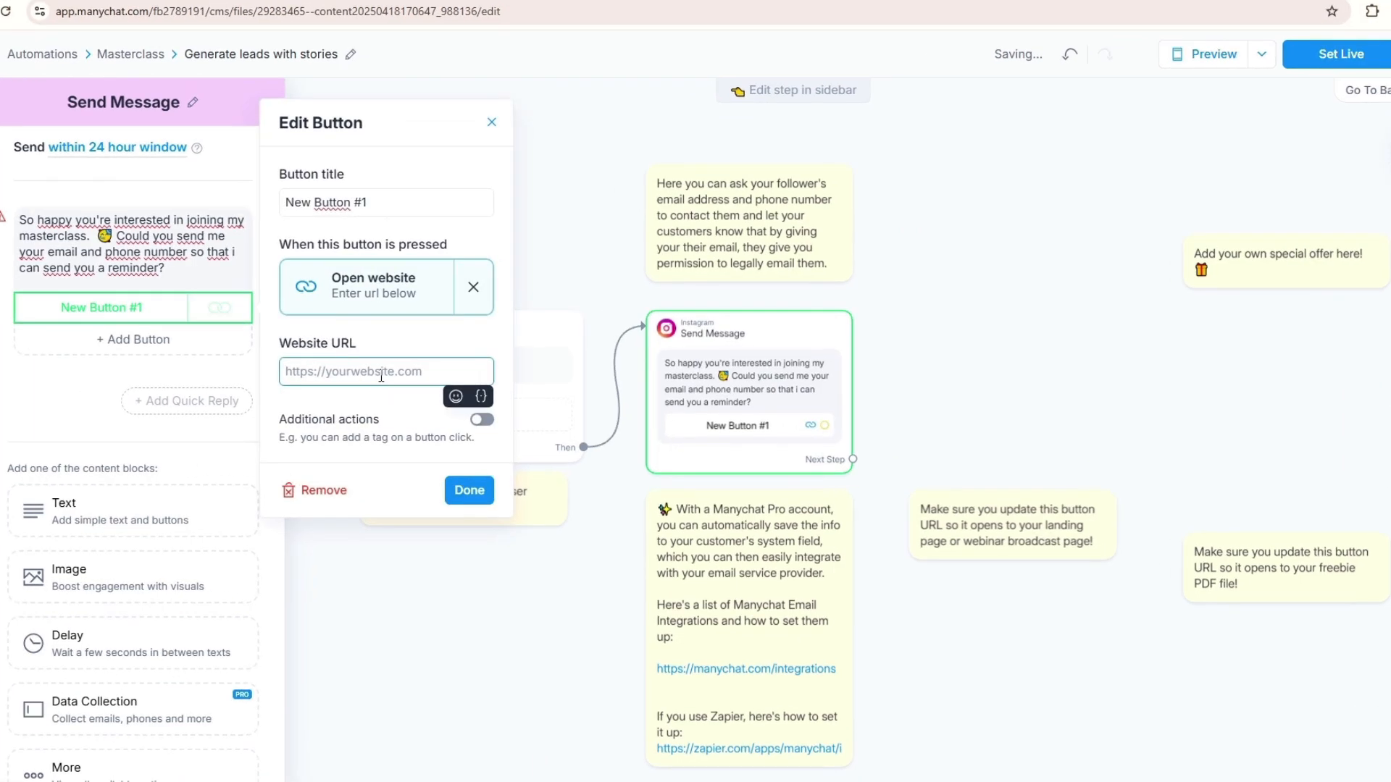
{"action": "type", "text": "https://www.youtube.com/@1clicktutoriales"}
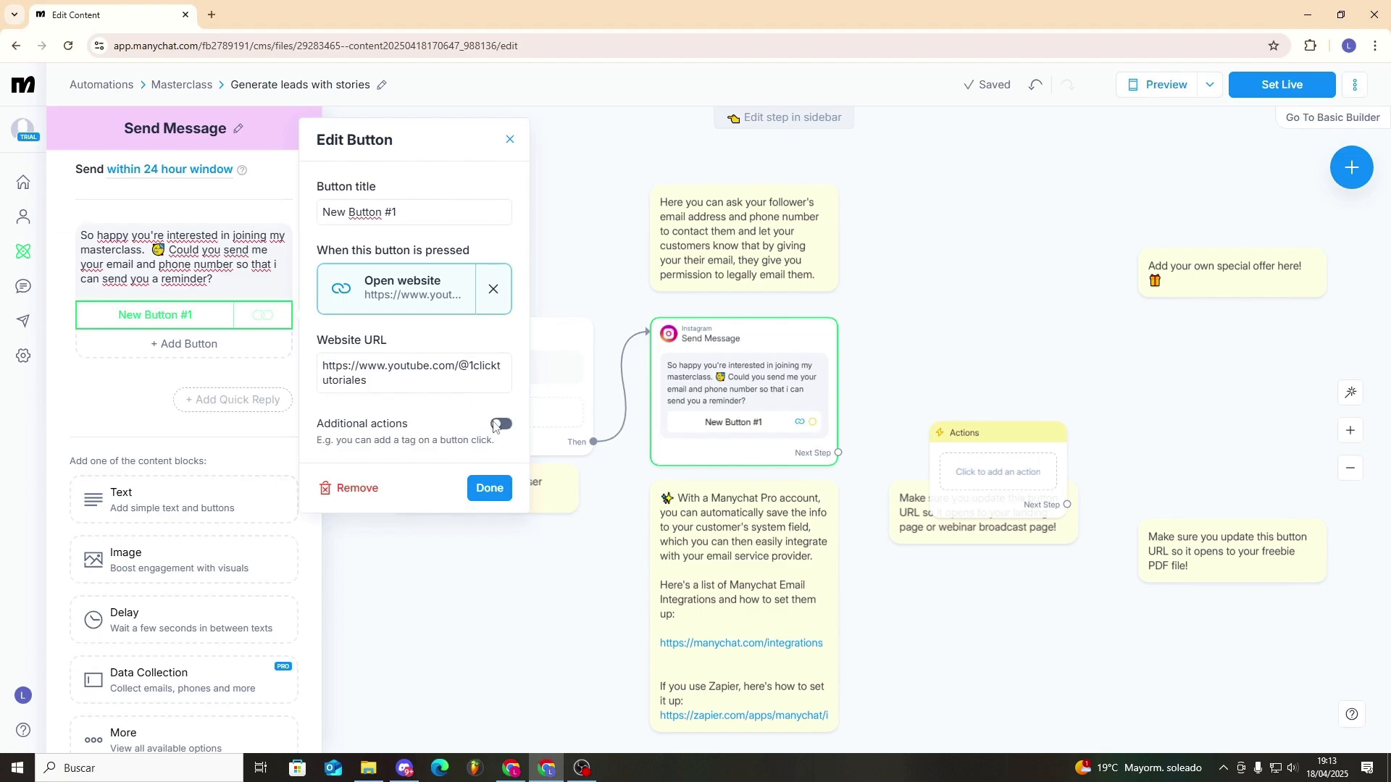
{"action": "left_click", "coordinate": [499, 425]}
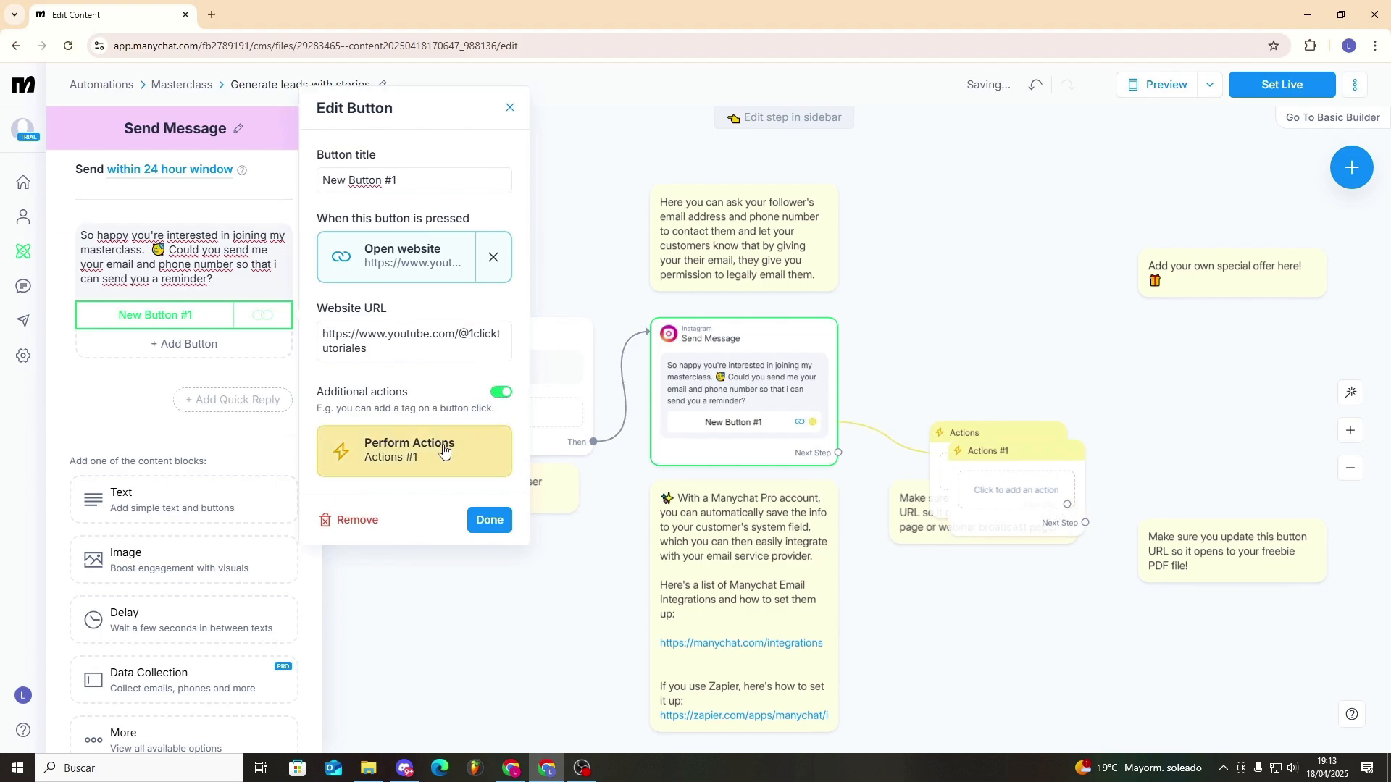
- Give the button's Actions #1 step an Add Tag action with a new tag named Cliente Masterclass
{"action": "left_click", "coordinate": [444, 451]}
{"action": "left_click", "coordinate": [207, 215]}
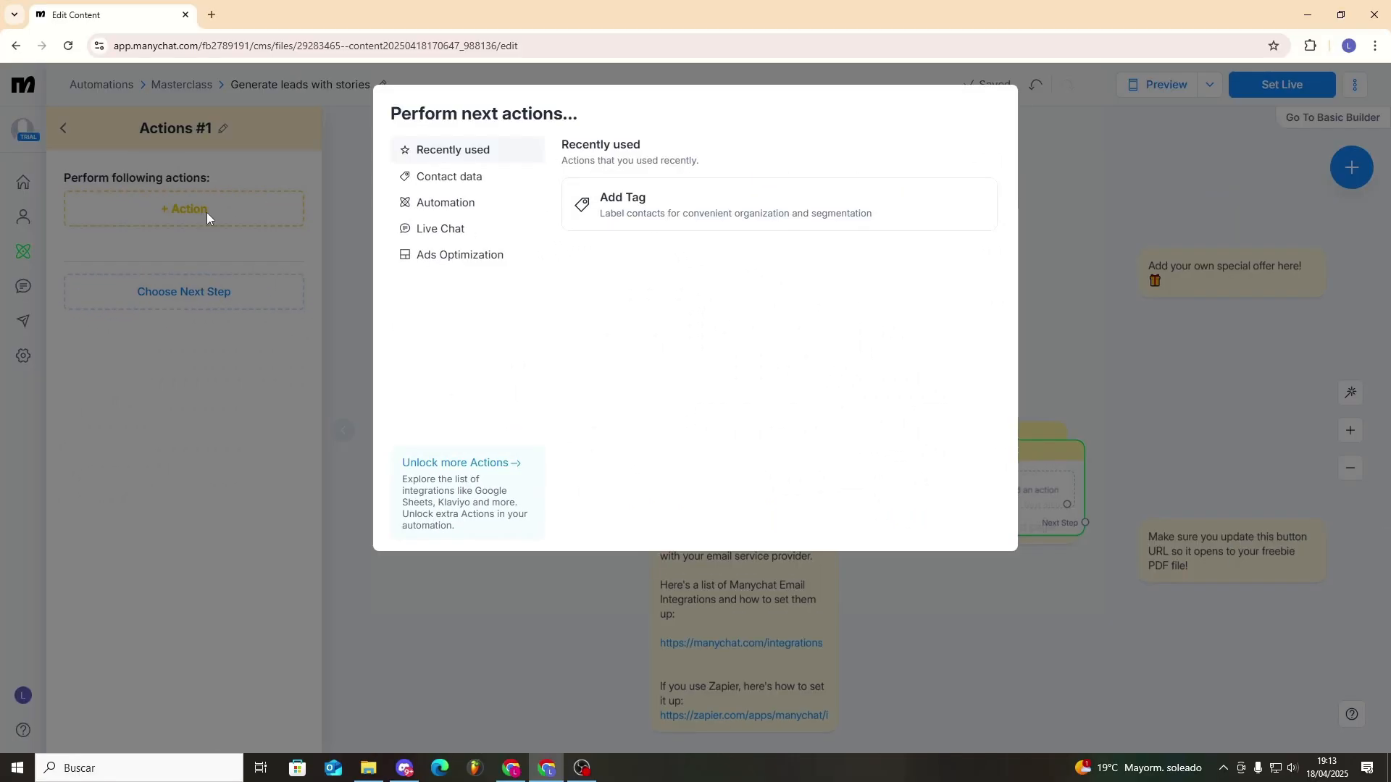
{"action": "left_click", "coordinate": [695, 204]}
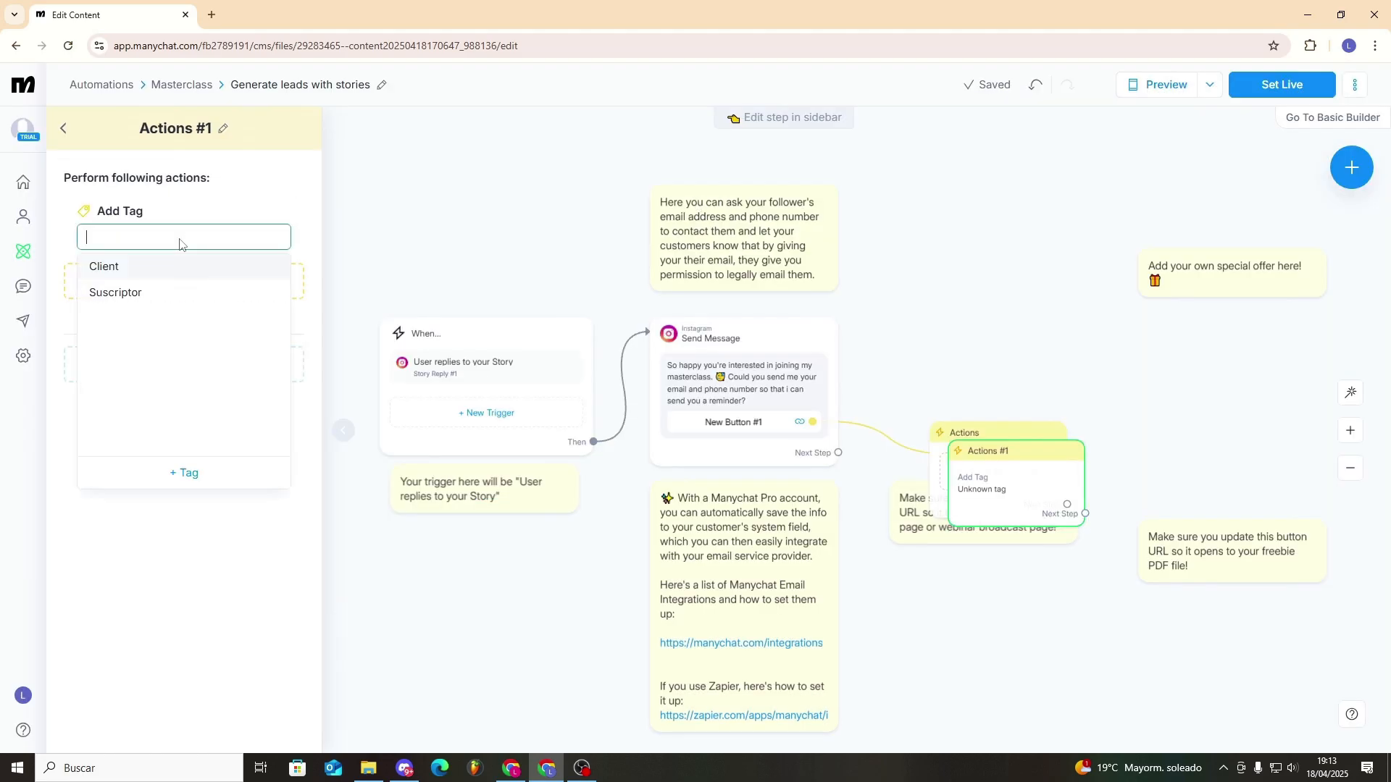
{"action": "left_click", "coordinate": [194, 471]}
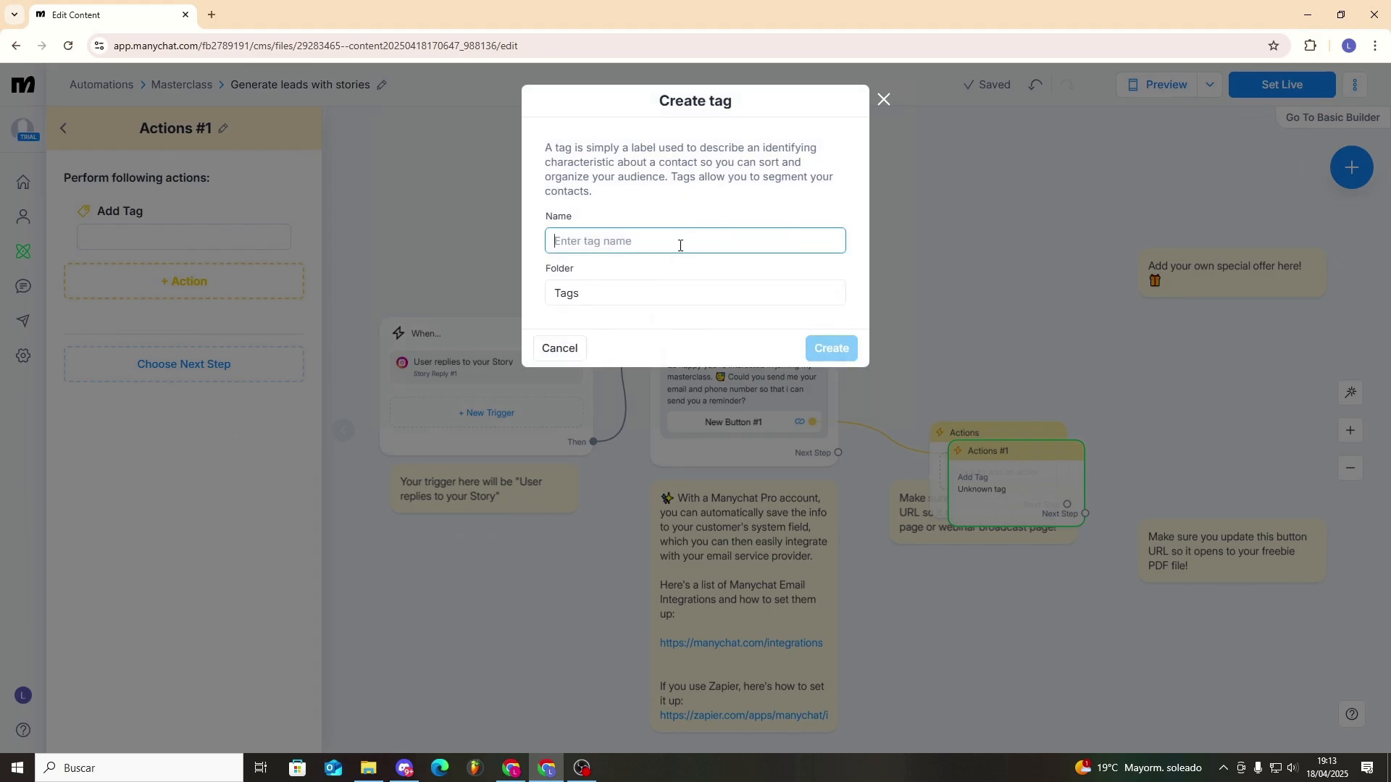
{"action": "type", "text": "Cliente Masterclass"}
{"action": "key", "text": "Return"}
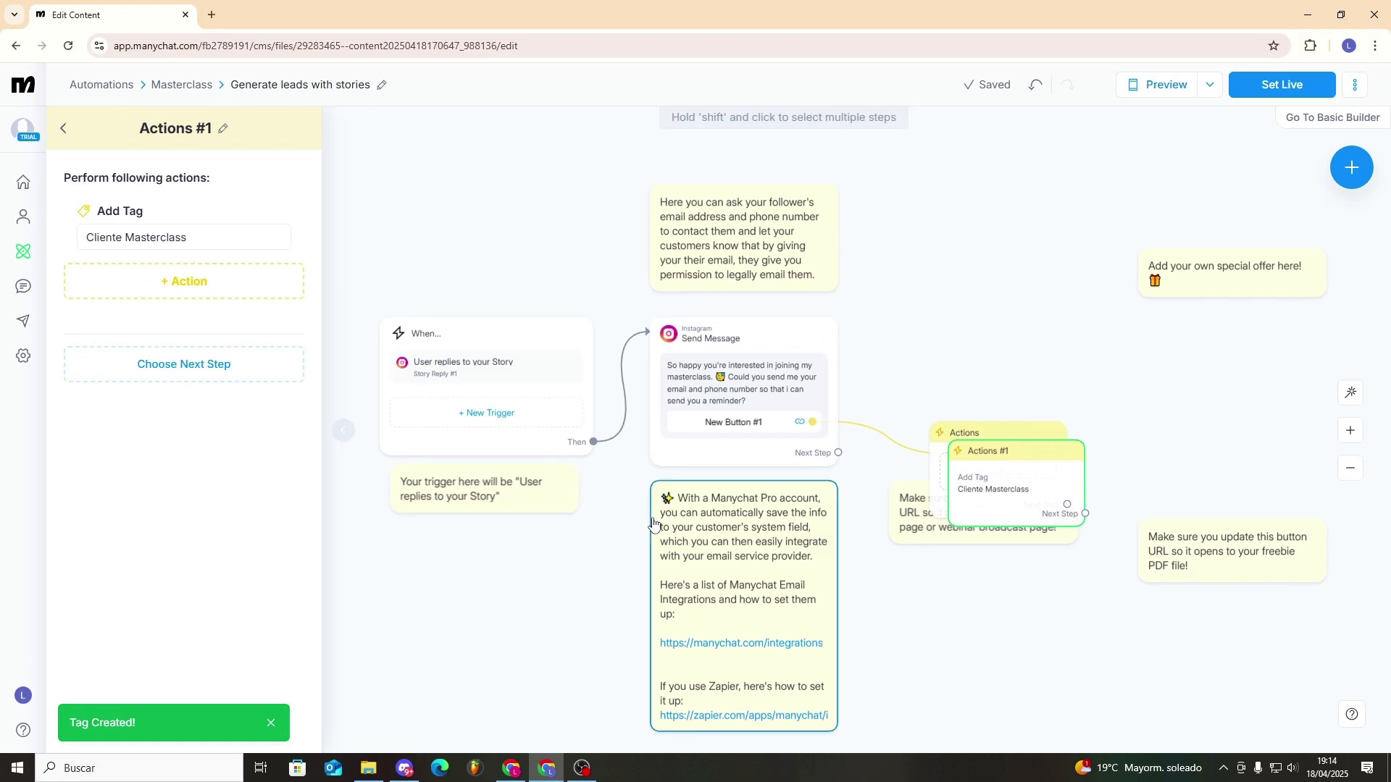
- Move the Actions #1 step up beside the first message and delete the leftover empty Actions step
{"action": "left_click_drag", "start_coordinate": [981, 393], "coordinate": [955, 304]}
{"action": "left_click", "coordinate": [997, 439]}
{"action": "key", "text": "BackSpace"}
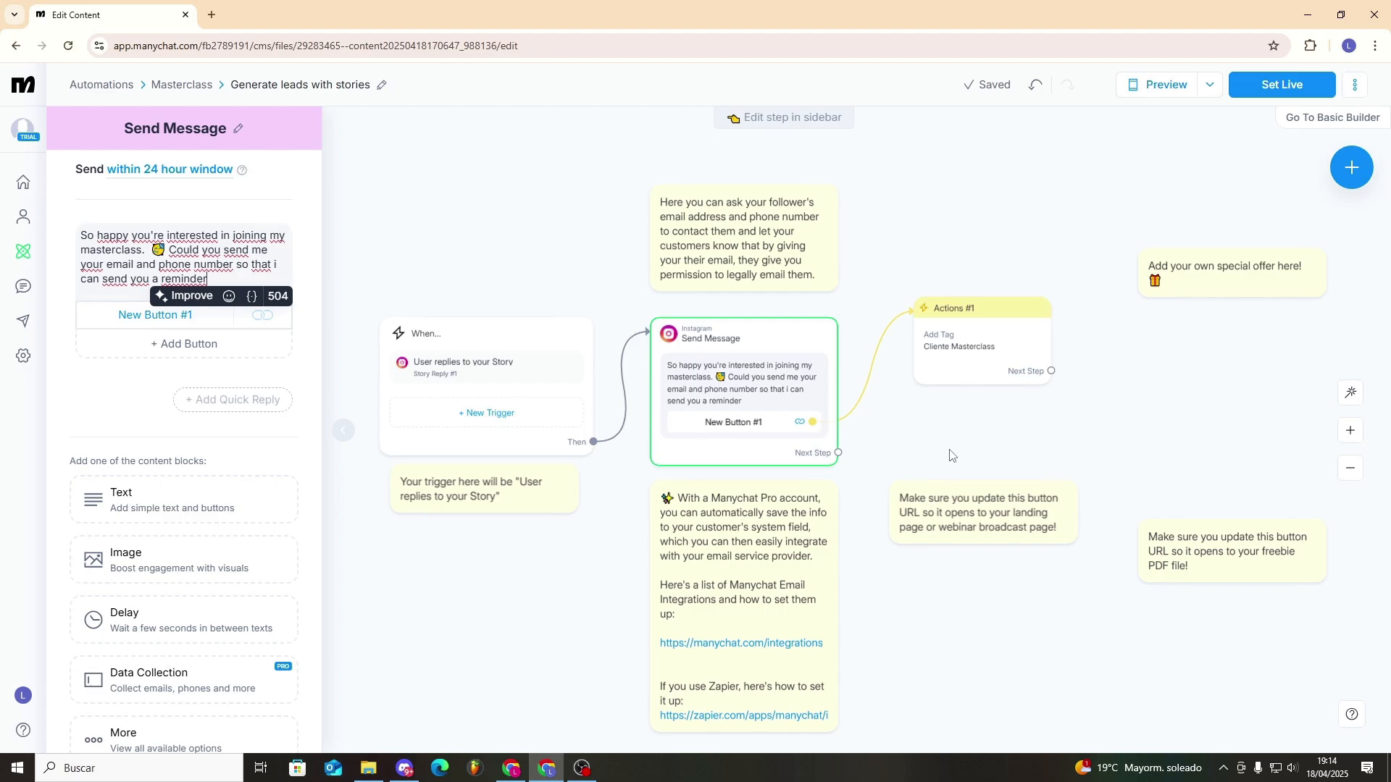
- Set the Generate leads with stories automation live and return to the automations list
{"action": "left_click", "coordinate": [1281, 85]}
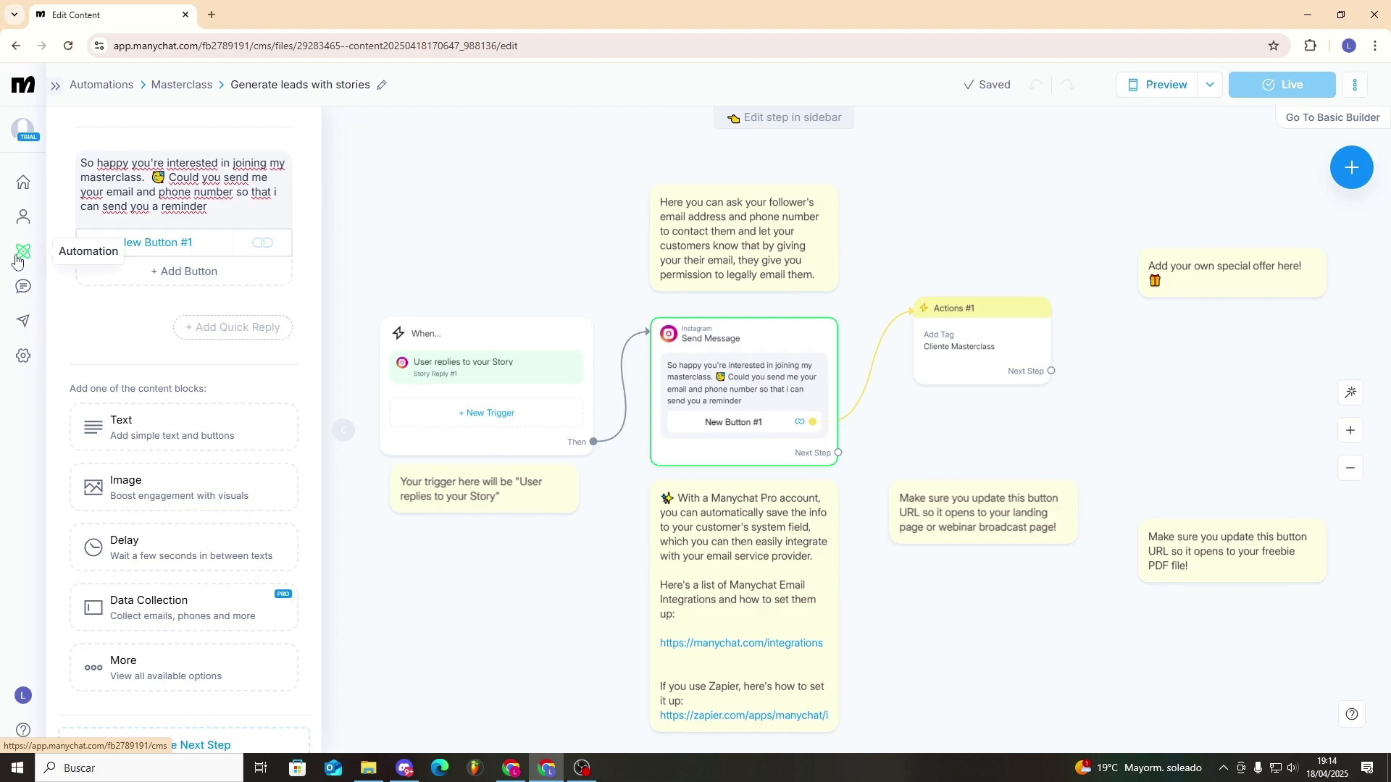
{"action": "left_click", "coordinate": [16, 259]}
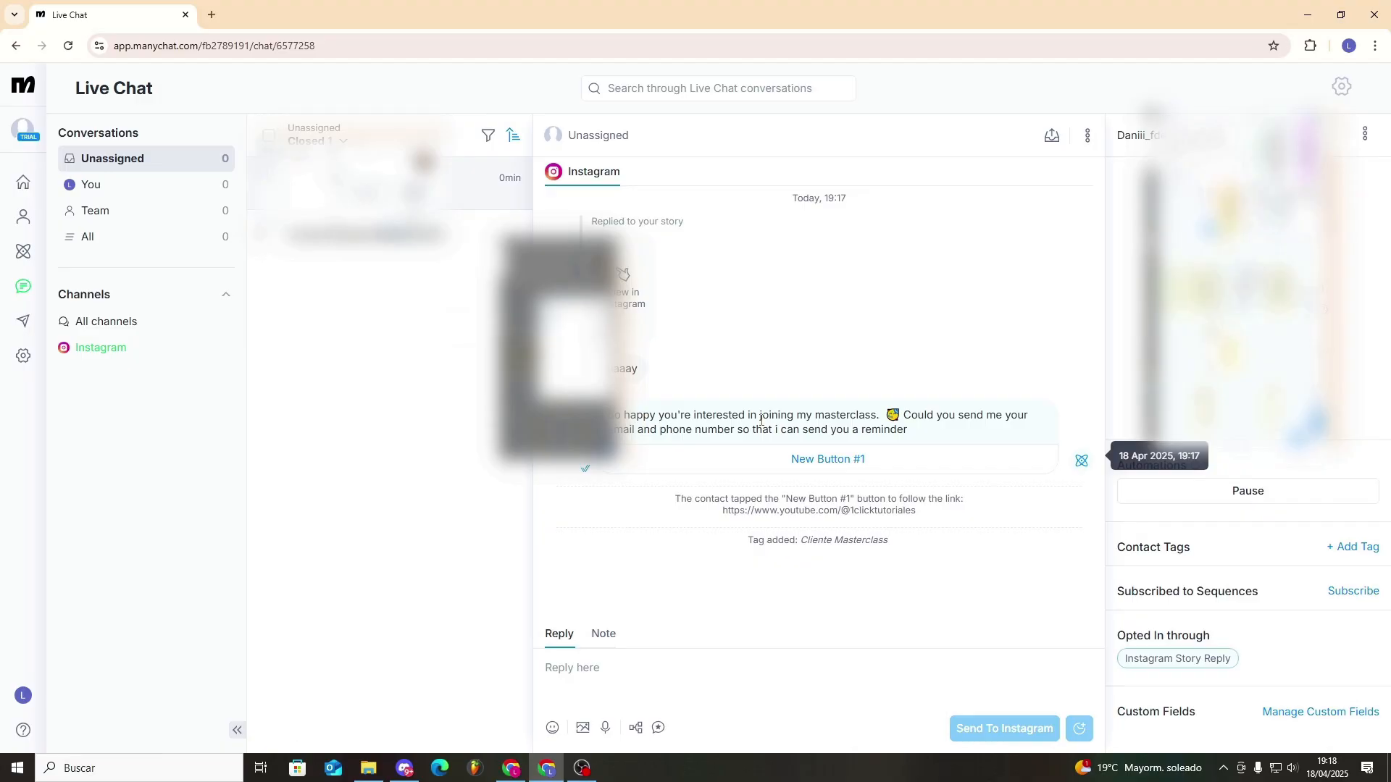
- Check the test conversation in Live Chat for the button tap and added Cliente Masterclass tag, then leave the chat
{"action": "left_click_drag", "start_coordinate": [742, 547], "coordinate": [906, 546]}
{"action": "left_click", "coordinate": [907, 545]}
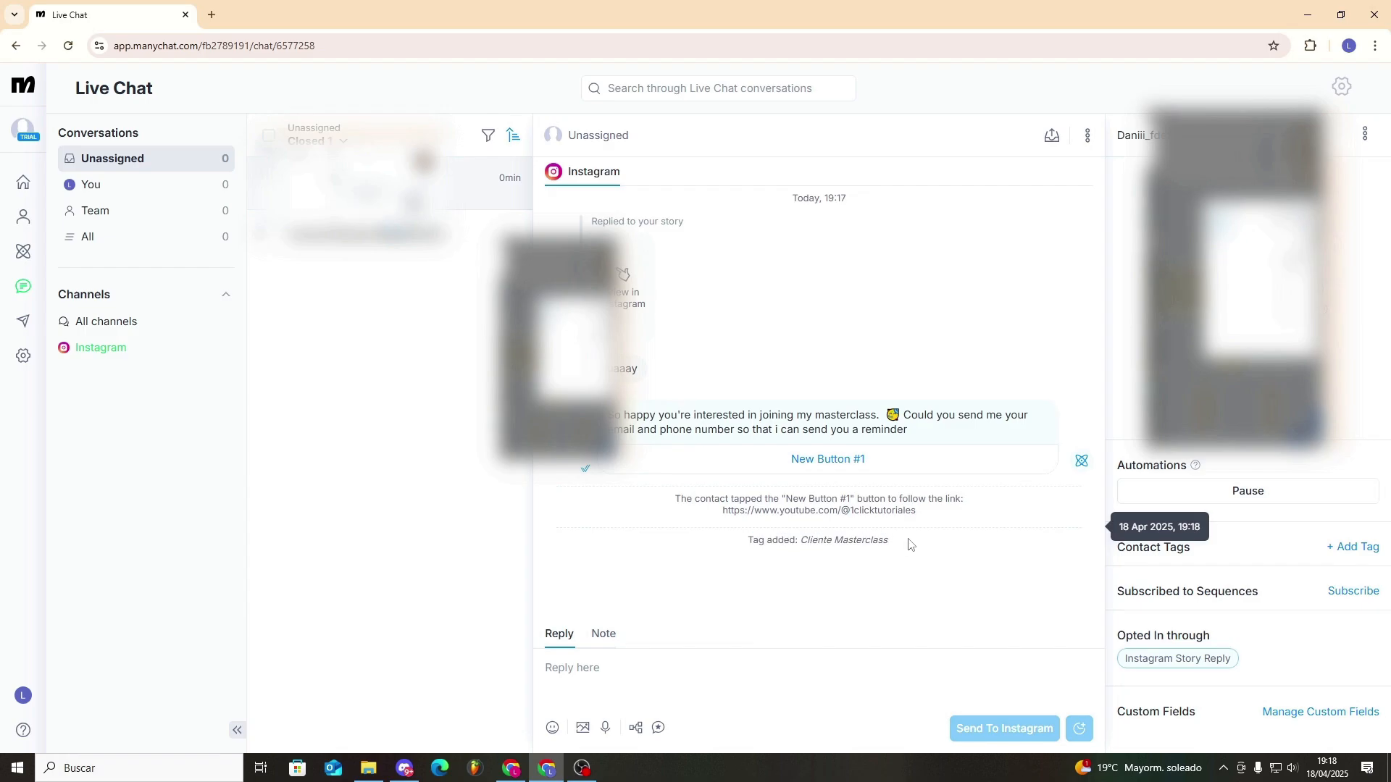
{"action": "left_click", "coordinate": [23, 217]}
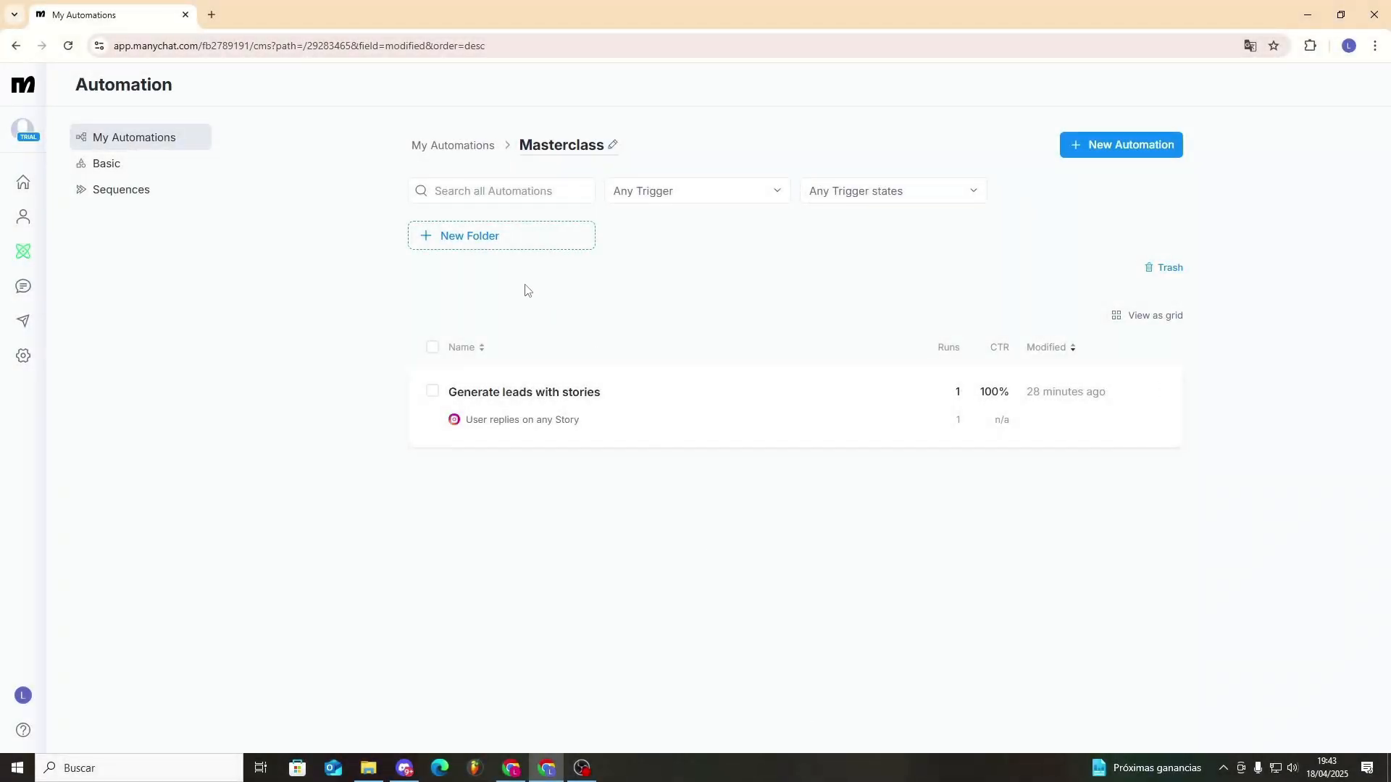
- Create a new automation in the Masterclass folder from the Auto-reply to comment in DM template
{"action": "left_click", "coordinate": [23, 252]}
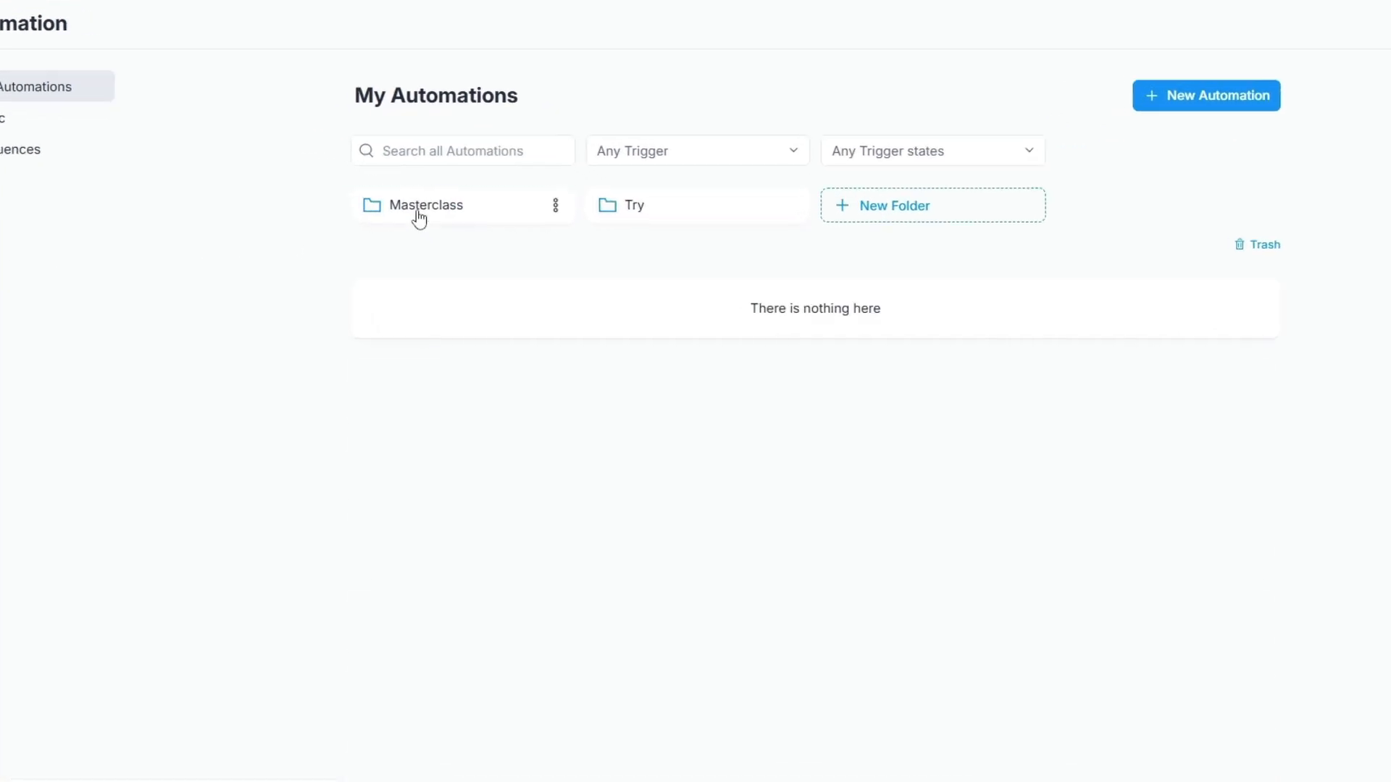
{"action": "left_click", "coordinate": [419, 217]}
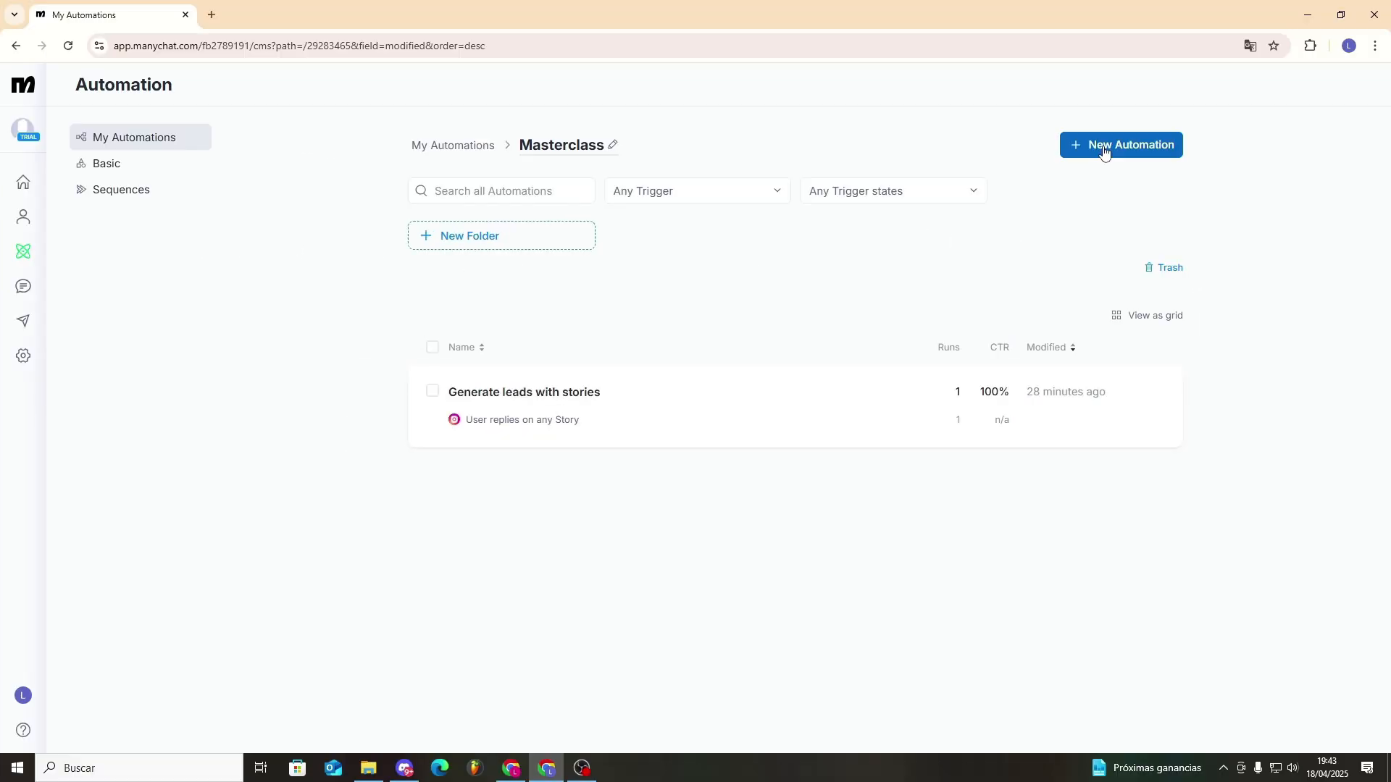
{"action": "left_click", "coordinate": [1188, 100]}
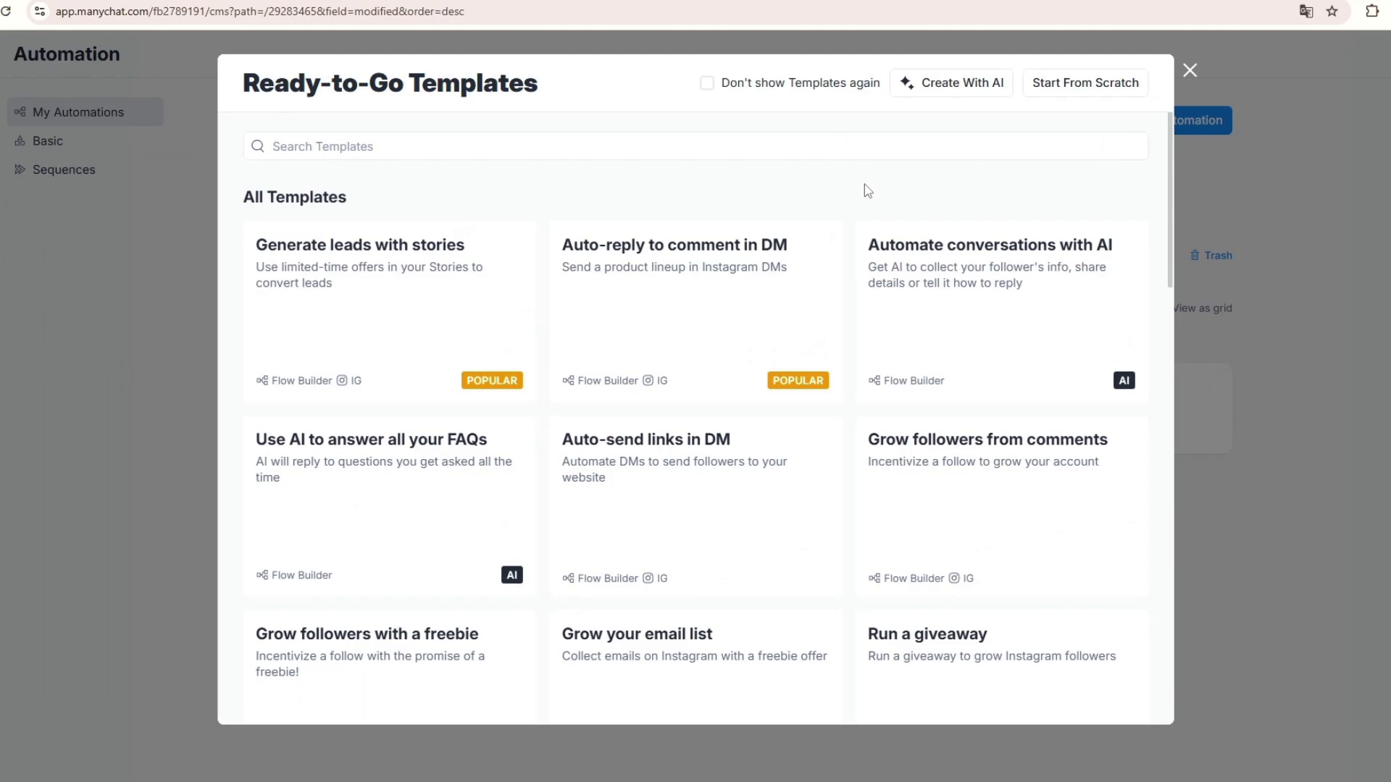
{"action": "left_click", "coordinate": [739, 284]}
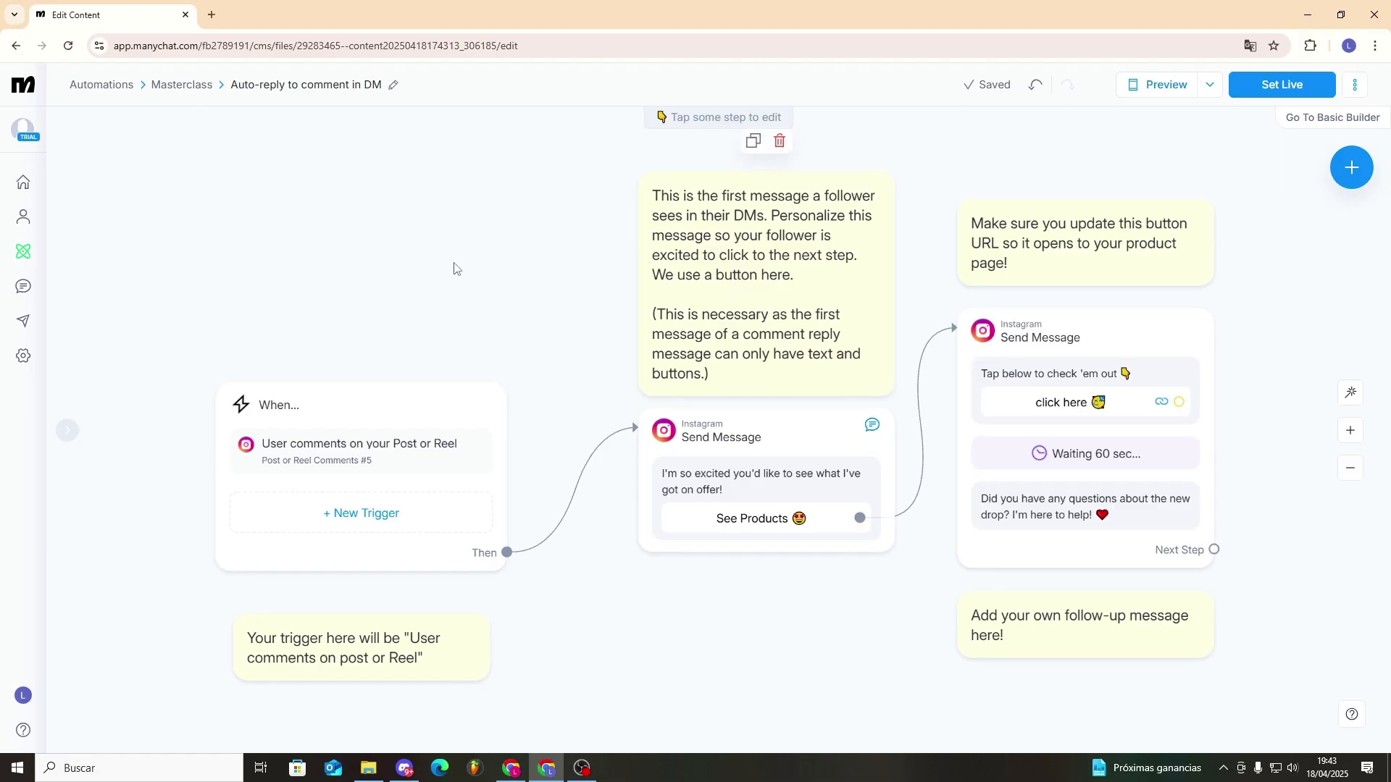
{"action": "scroll", "coordinate": [455, 269], "scroll_direction": "down", "scroll_amount": 5}
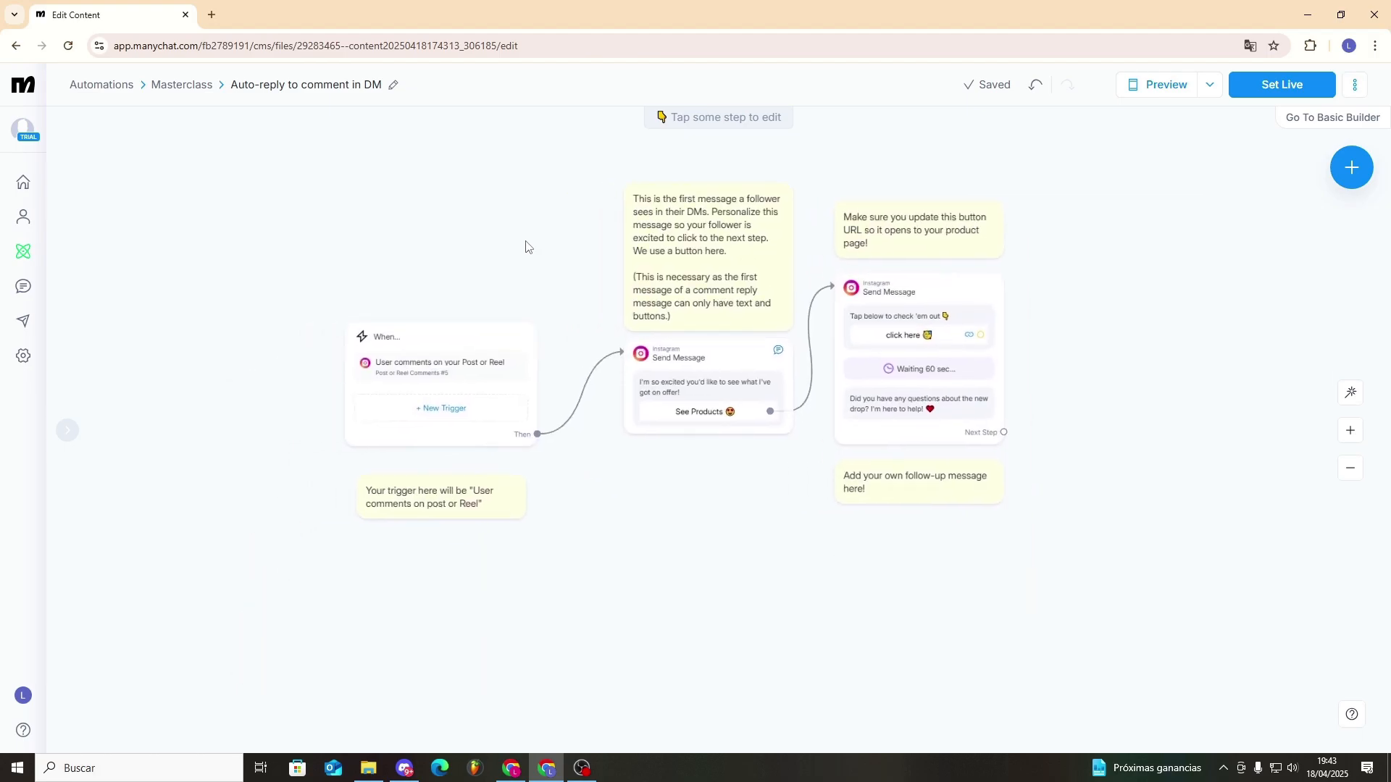
{"action": "scroll", "coordinate": [447, 249], "scroll_direction": "up", "scroll_amount": 2}
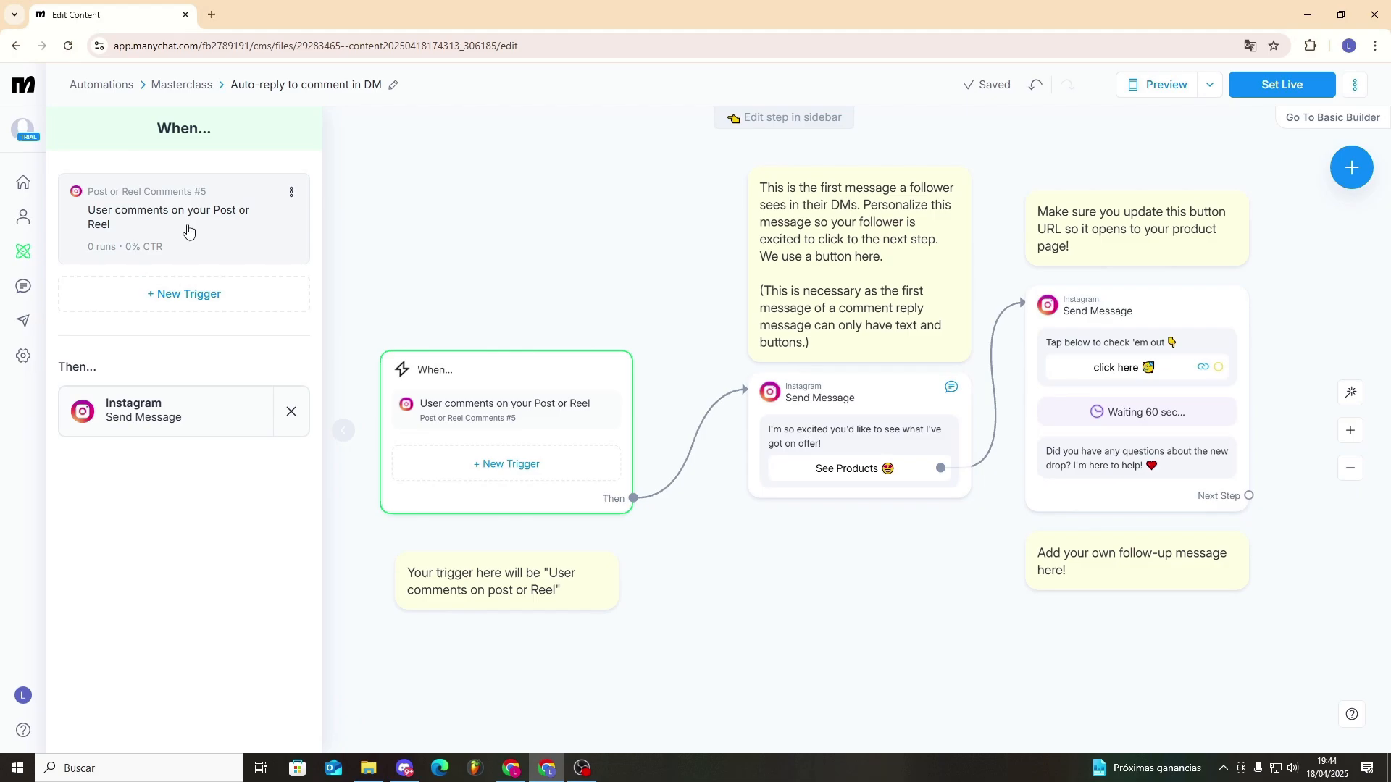
- Add a User sends a message trigger that recognizes the intention "Person wants to know our prices"
{"action": "left_click", "coordinate": [181, 230]}
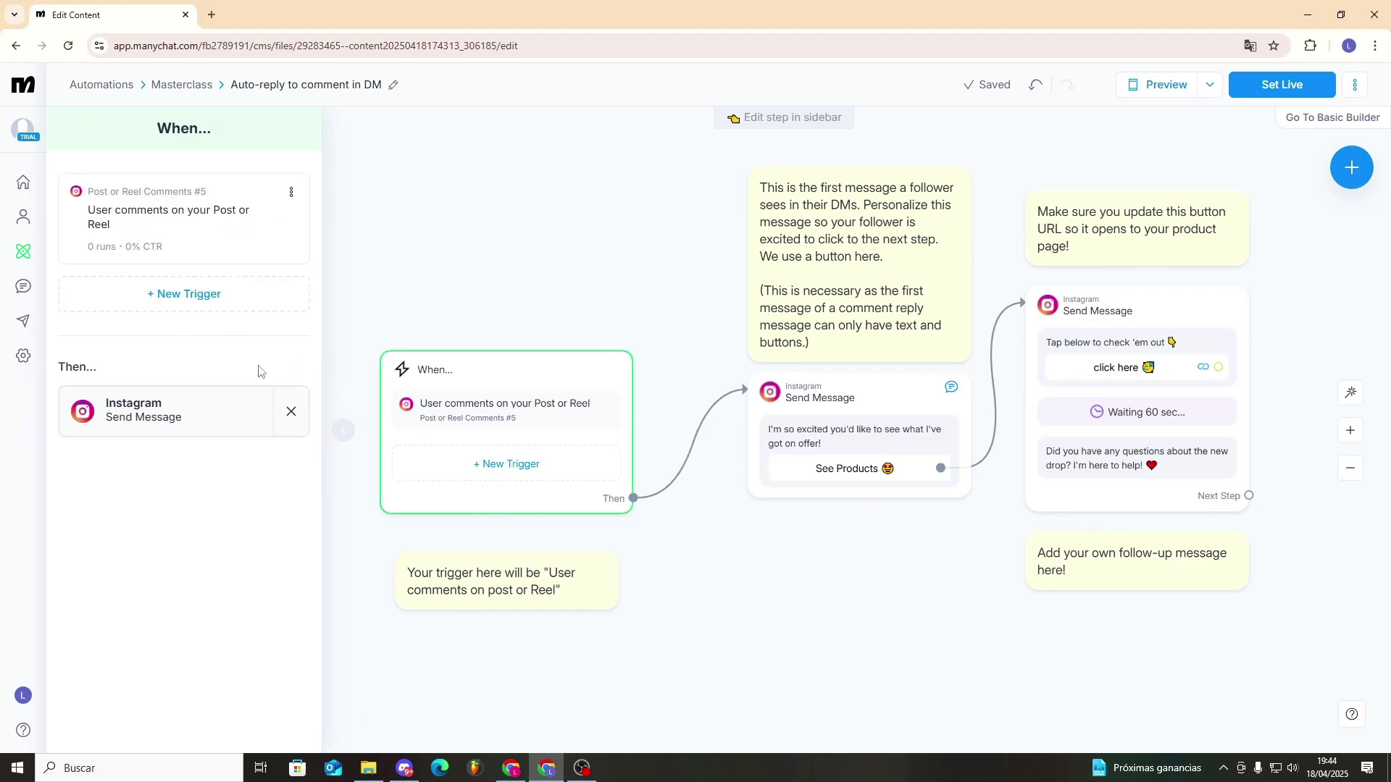
{"action": "left_click", "coordinate": [189, 302]}
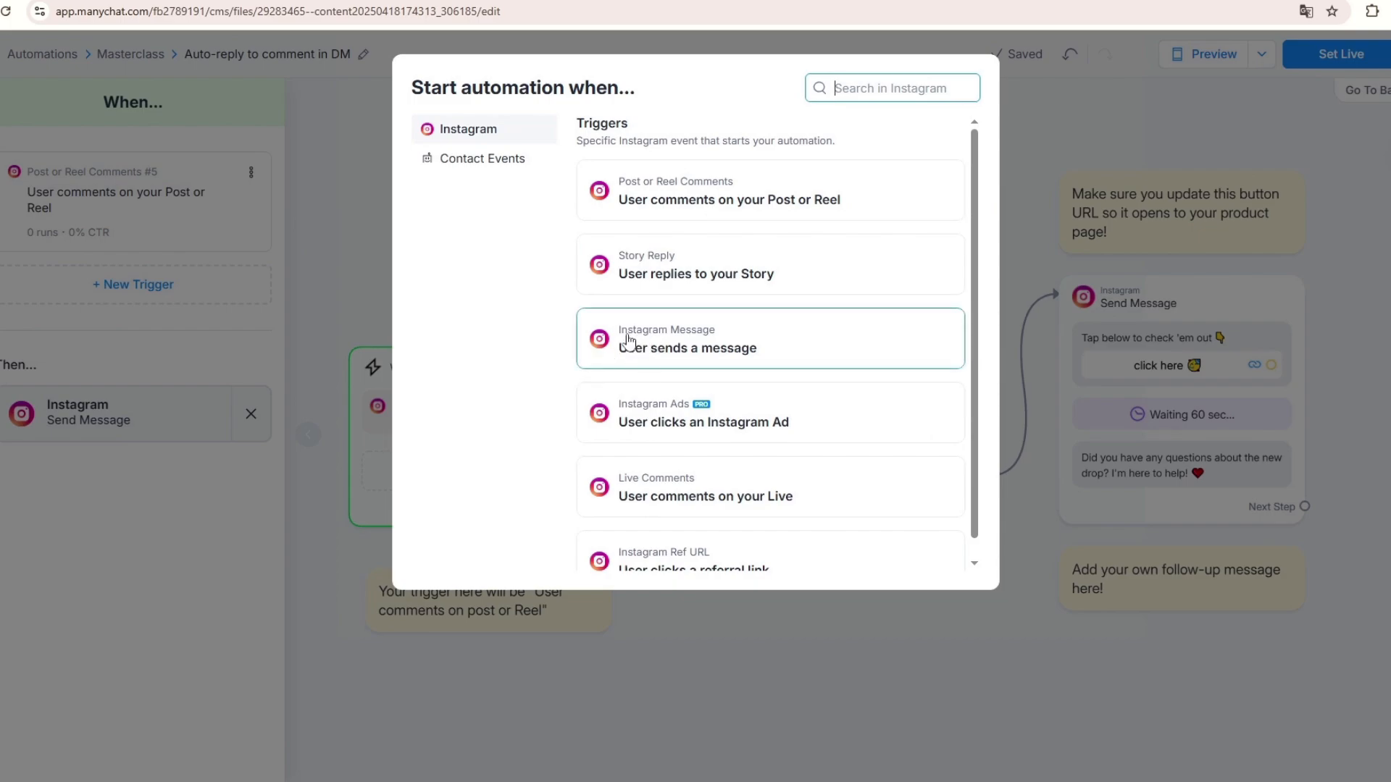
{"action": "left_click", "coordinate": [628, 340]}
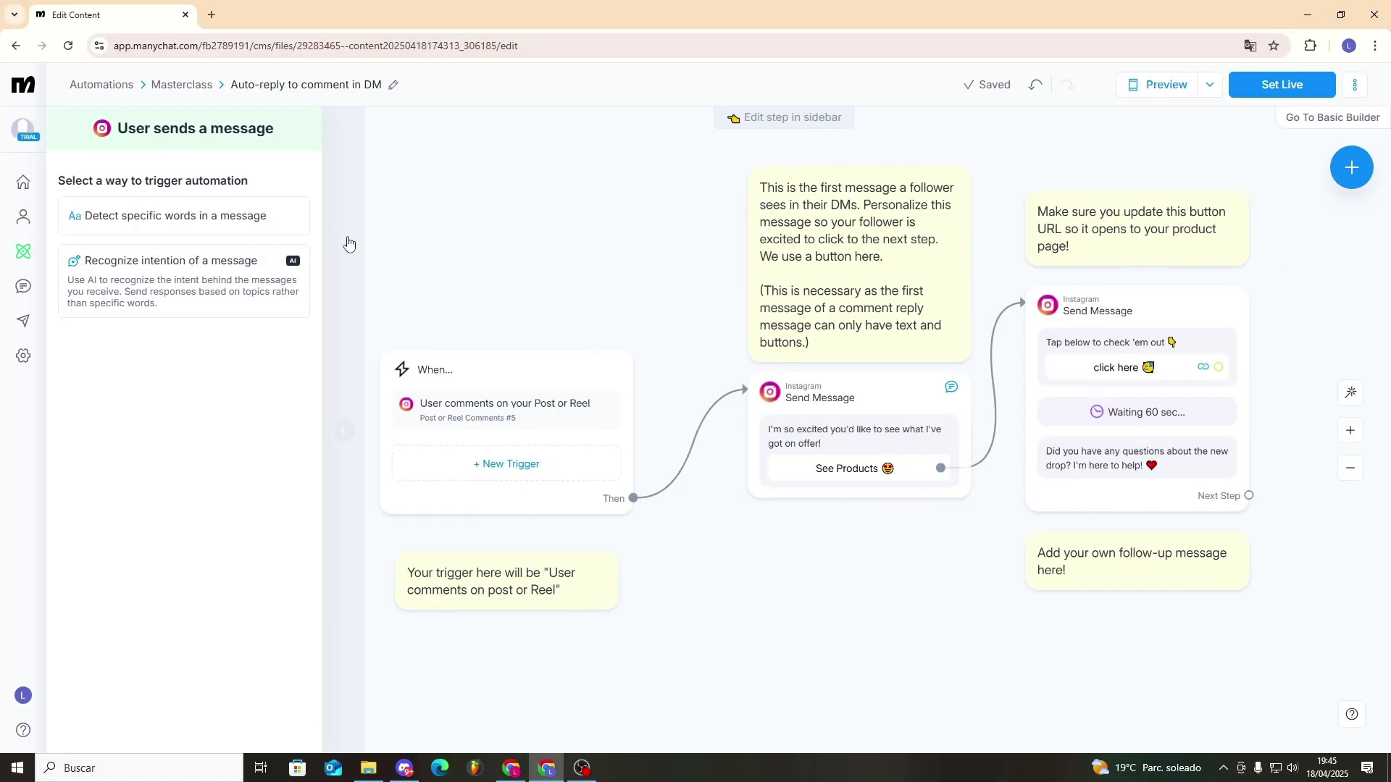
{"action": "left_click", "coordinate": [243, 294]}
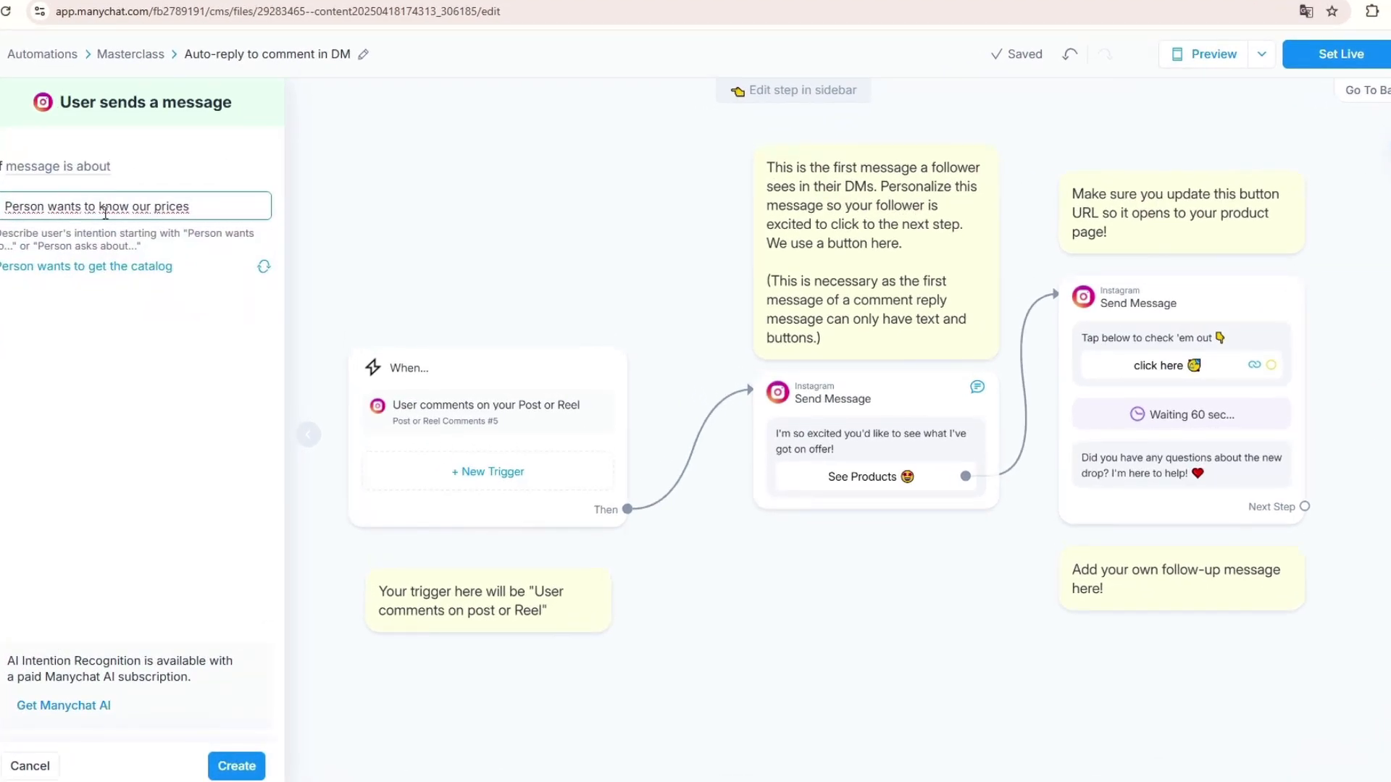
{"action": "left_click_drag", "start_coordinate": [5, 207], "coordinate": [187, 204]}
{"action": "left_click", "coordinate": [246, 765]}
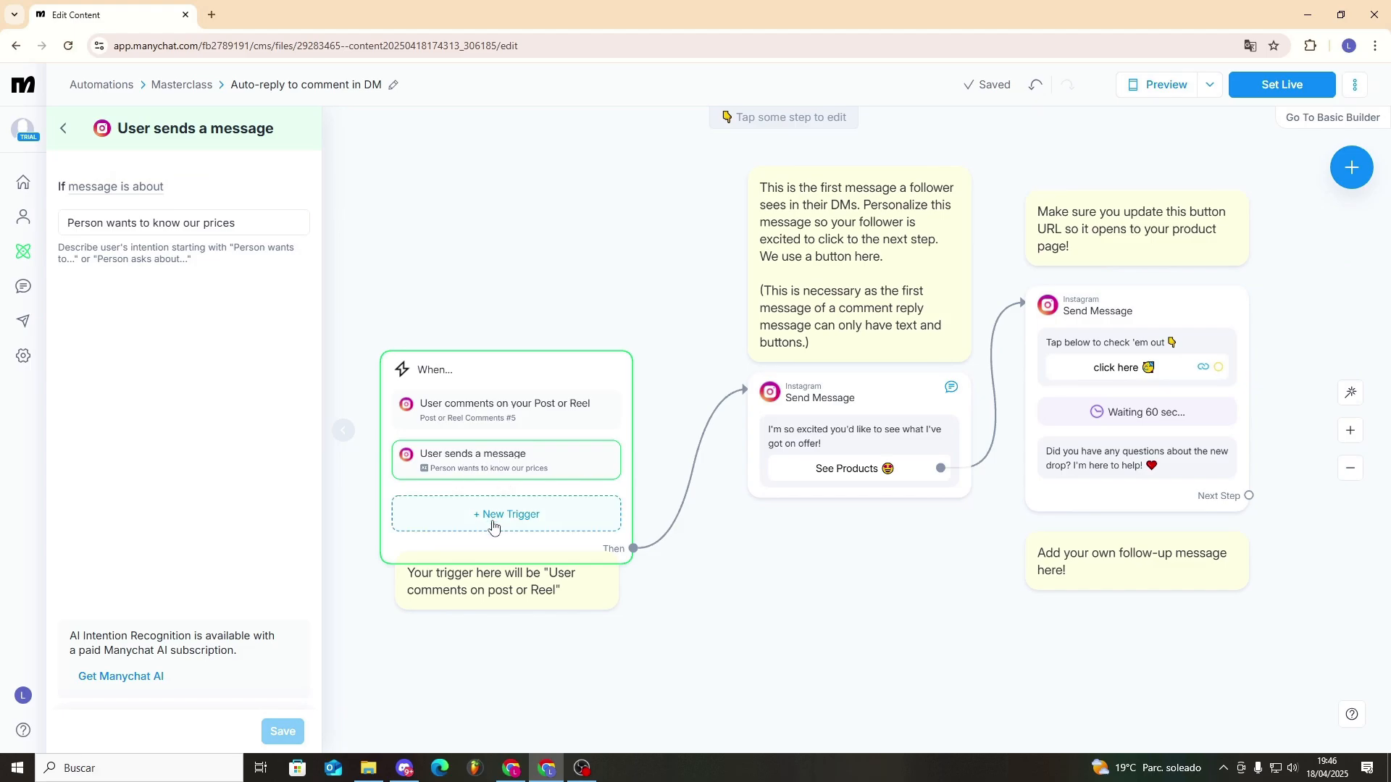
- Add another User sends a message trigger that detects the keywords Price and Cost, without an extra message condition
{"action": "left_click", "coordinate": [492, 525]}
{"action": "left_click", "coordinate": [636, 359]}
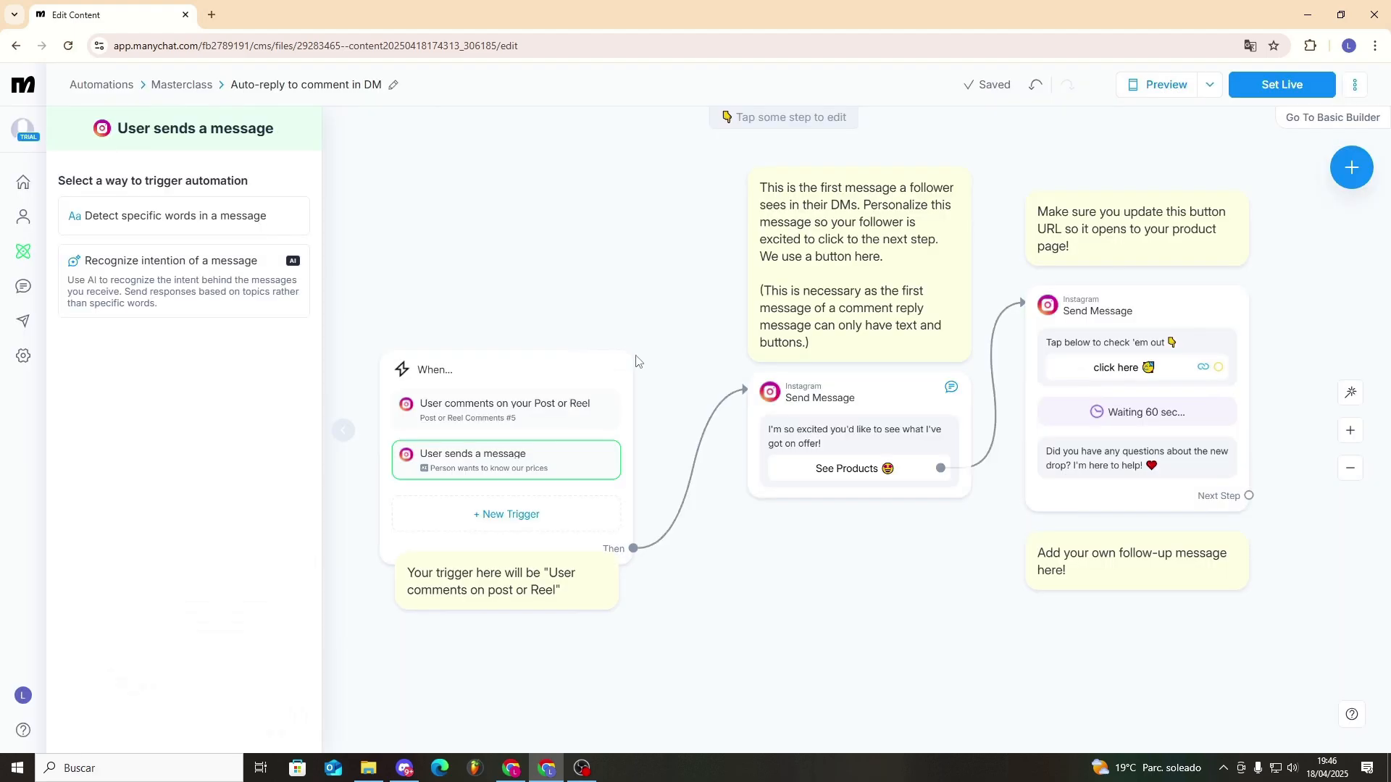
{"action": "left_click", "coordinate": [183, 217]}
{"action": "left_click", "coordinate": [124, 219]}
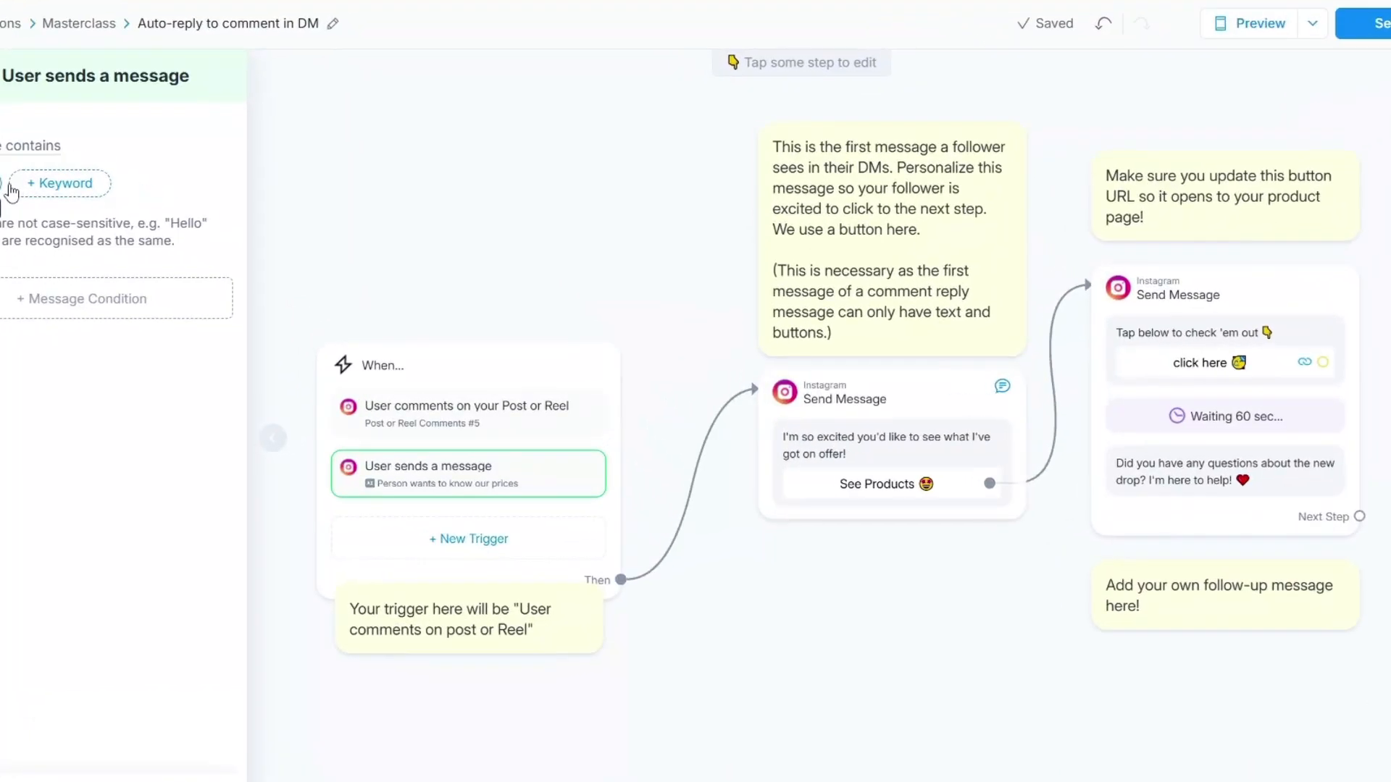
{"action": "left_click", "coordinate": [155, 218]}
{"action": "type", "text": "Cost"}
{"action": "key", "text": "Return"}
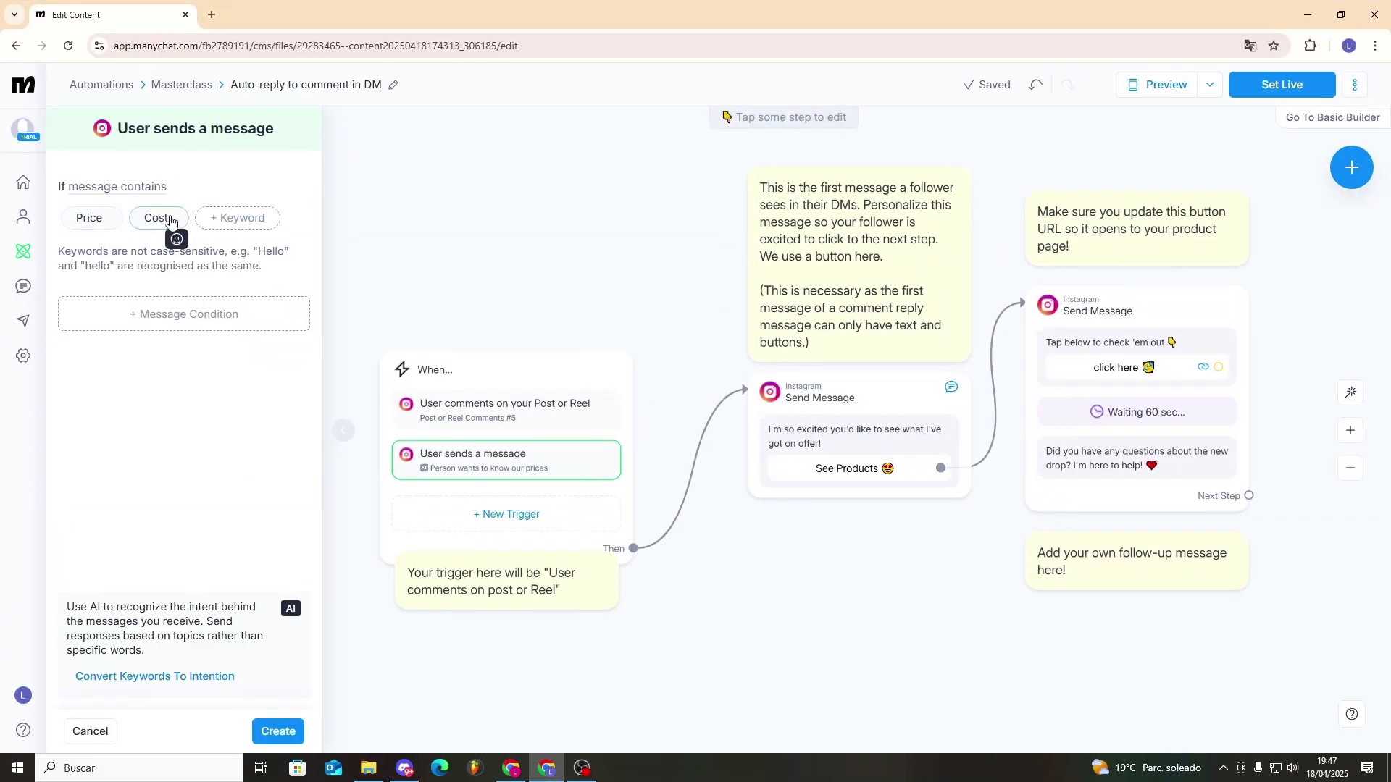
{"action": "left_click", "coordinate": [242, 320]}
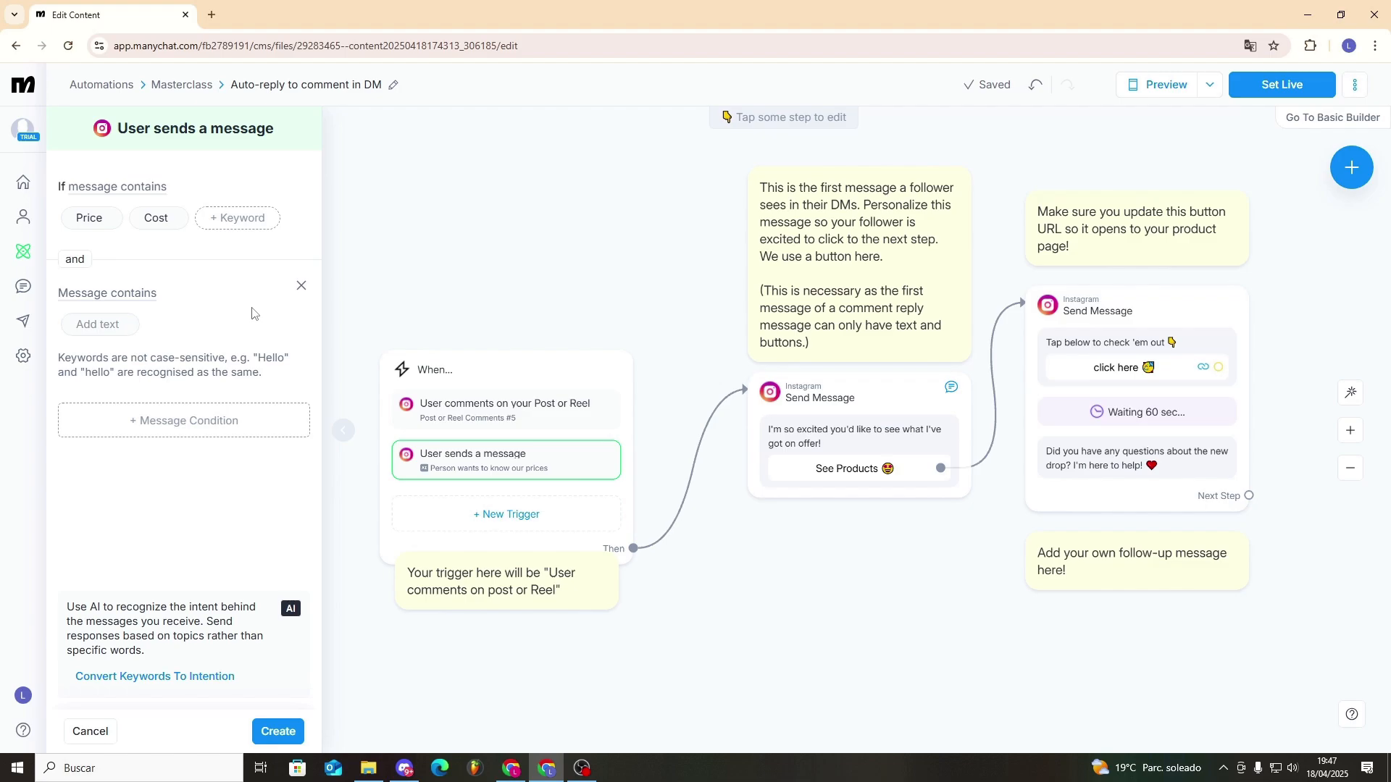
{"action": "left_click", "coordinate": [301, 286]}
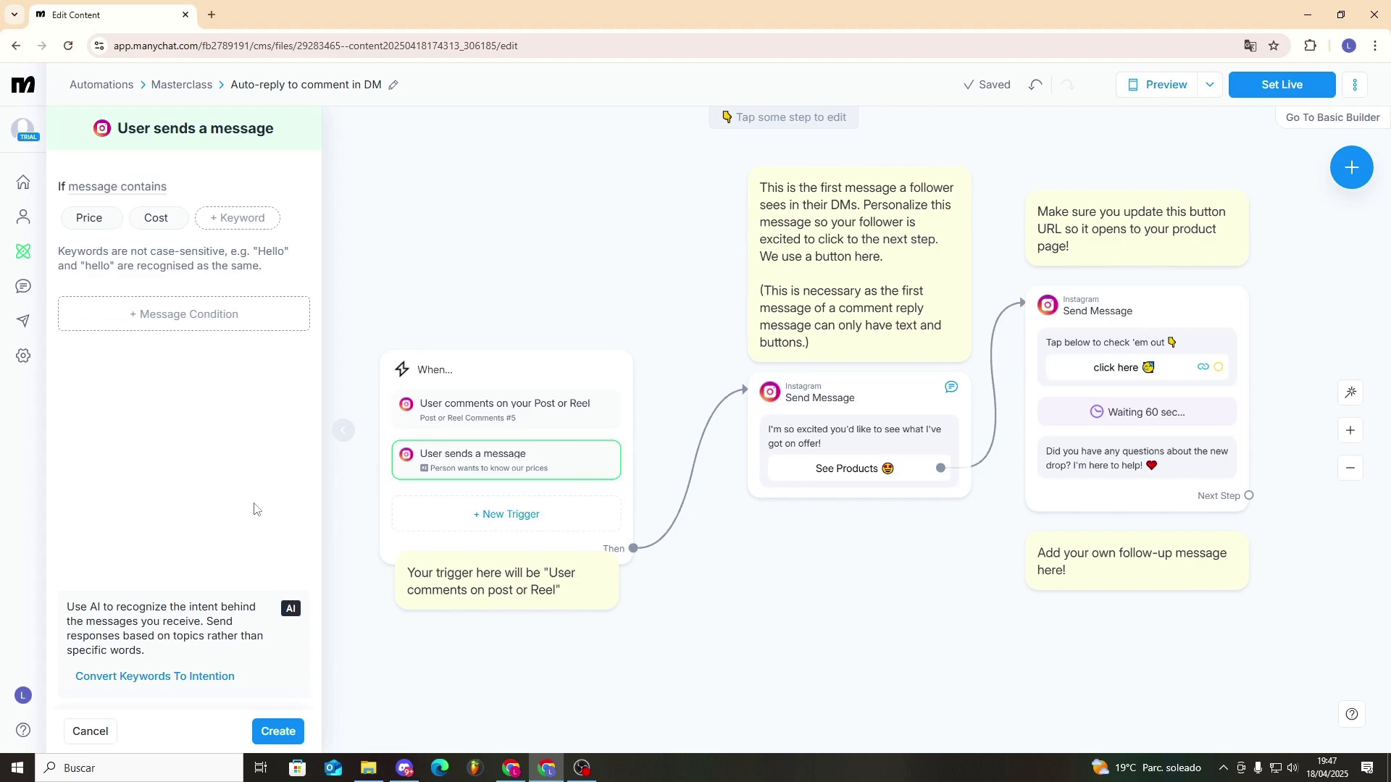
{"action": "left_click", "coordinate": [297, 725]}
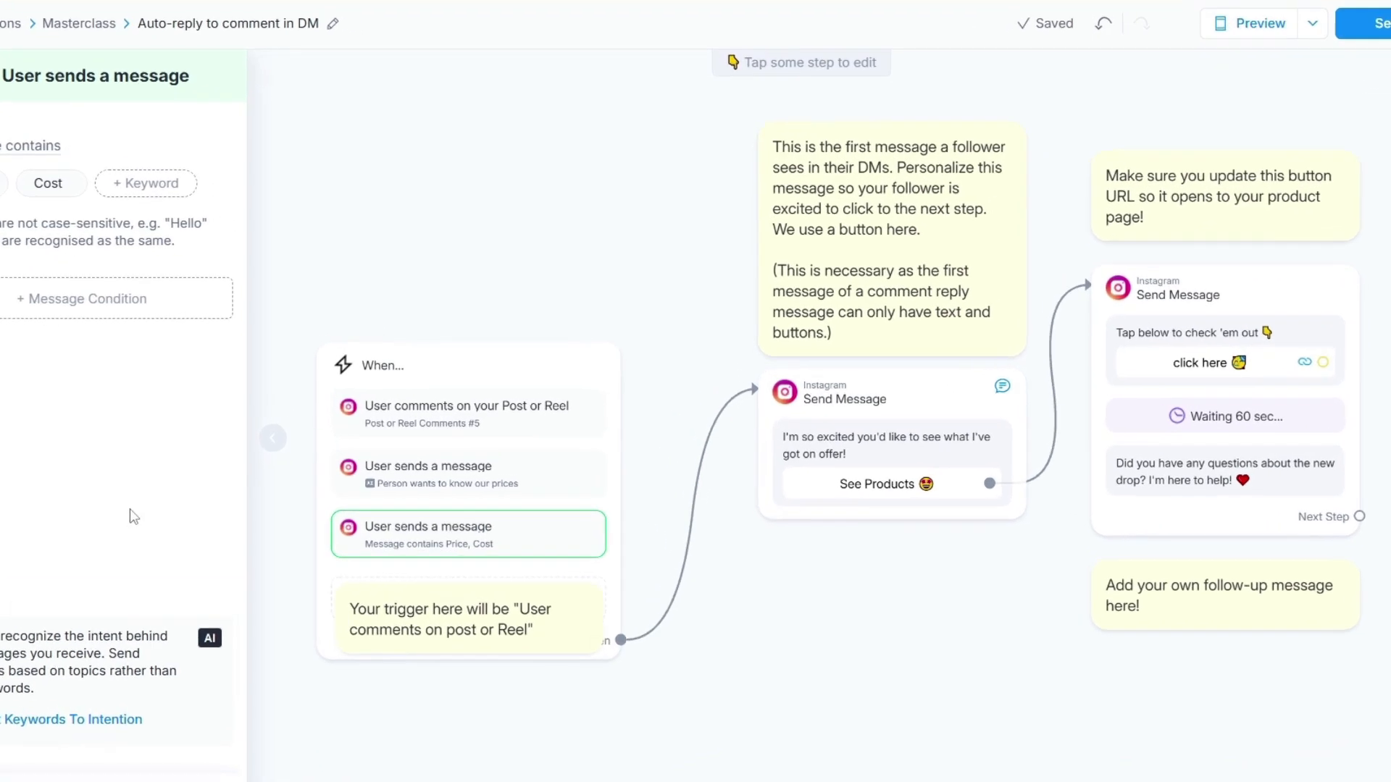
- Delete the Post or Reel Comments trigger from the automation's starting step
{"action": "left_click", "coordinate": [210, 156]}
{"action": "left_click", "coordinate": [101, 276]}
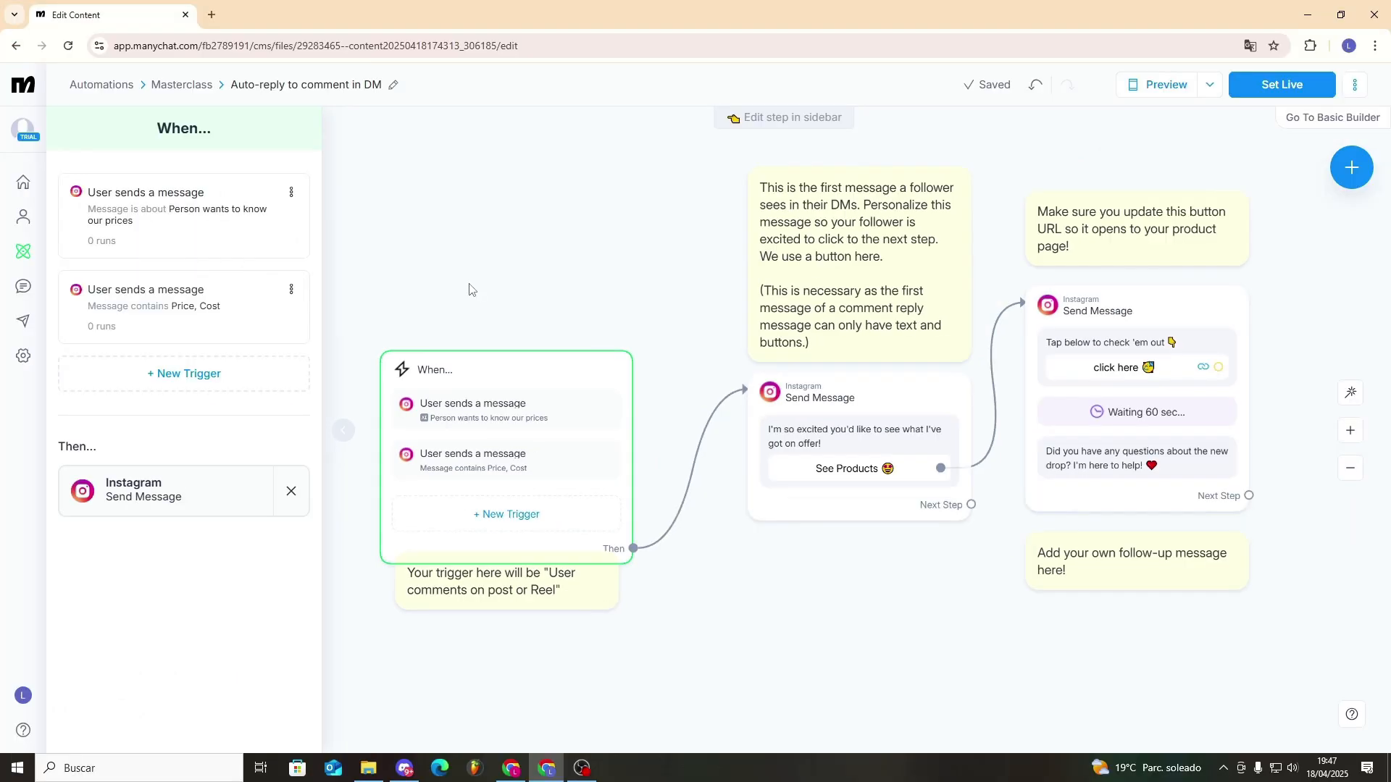
- Open the first Send Message step and review its message text
{"action": "scroll", "coordinate": [761, 611], "scroll_direction": "up", "scroll_amount": 2}
{"action": "left_click", "coordinate": [812, 403]}
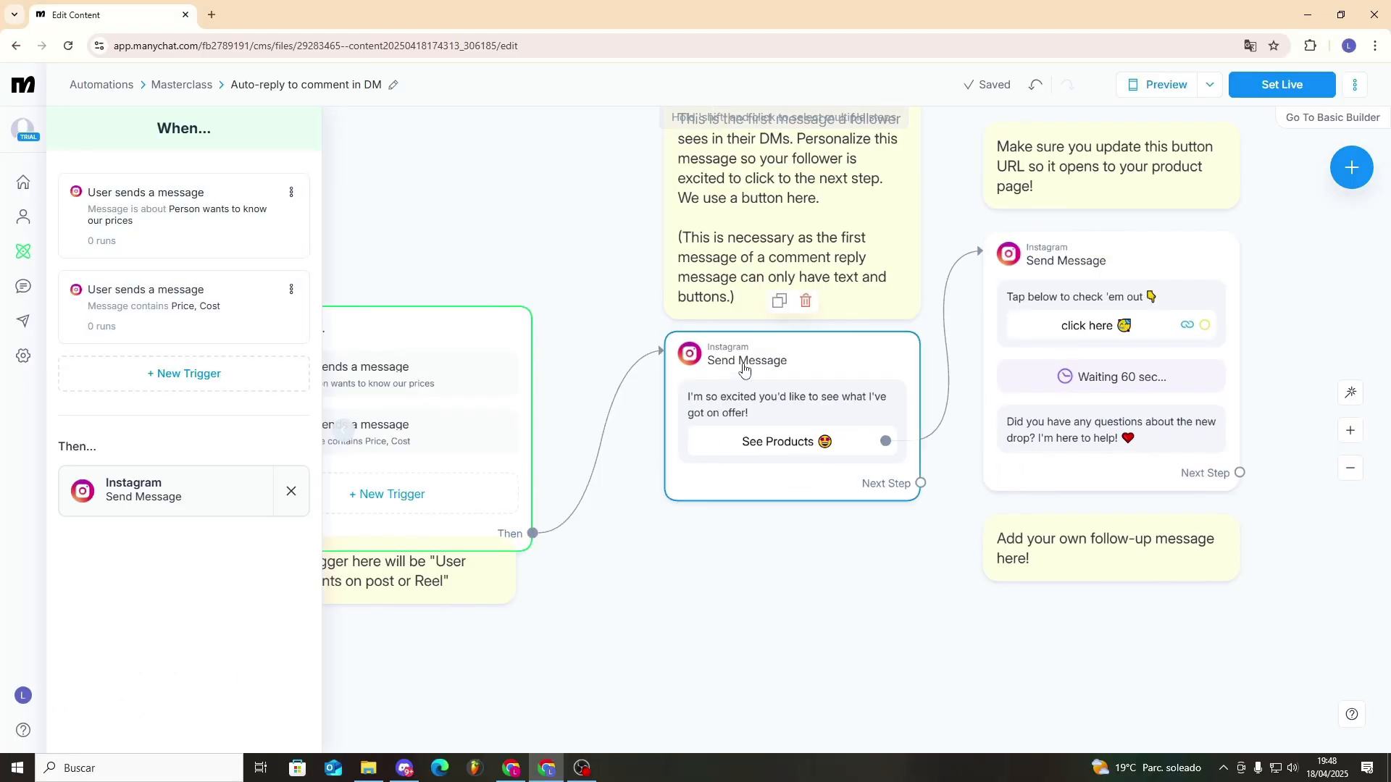
{"action": "left_click_drag", "start_coordinate": [148, 250], "coordinate": [77, 238]}
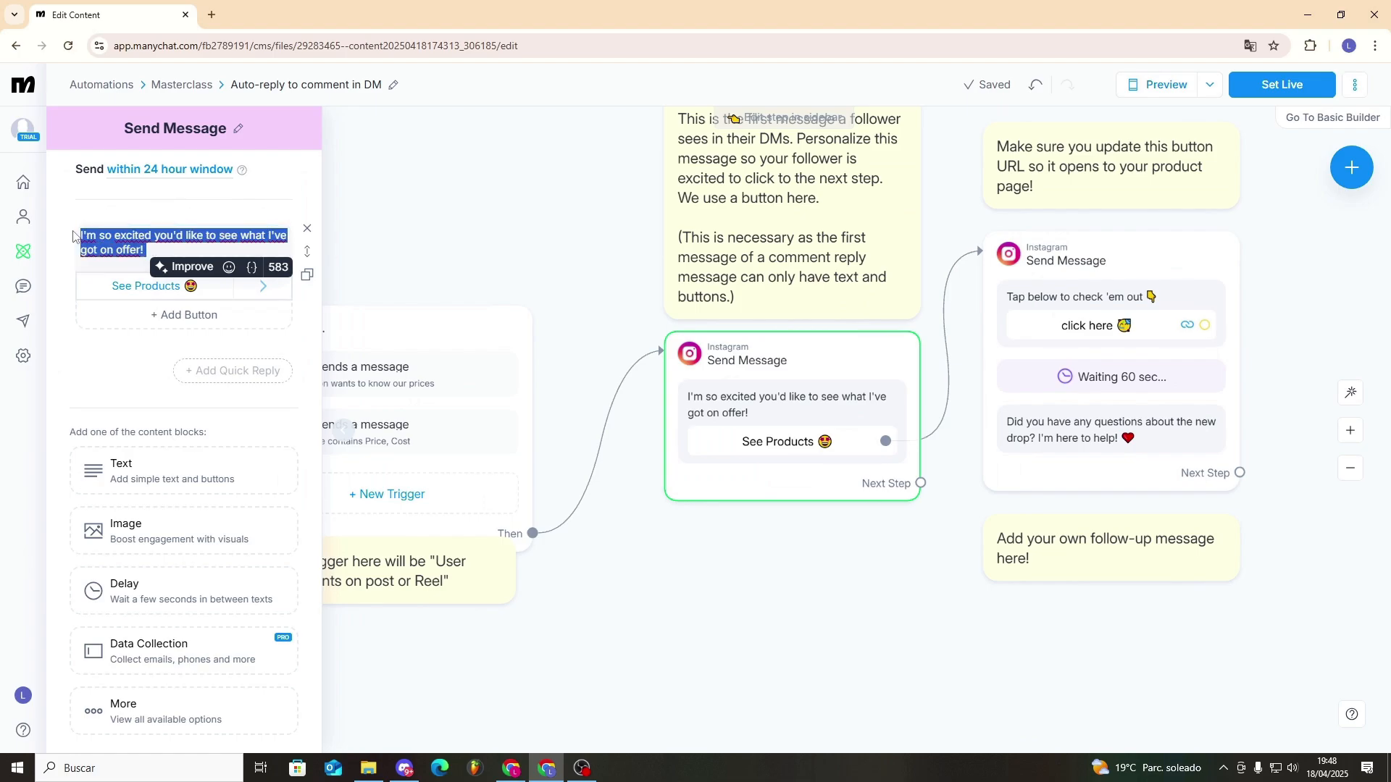
{"action": "left_click", "coordinate": [74, 211]}
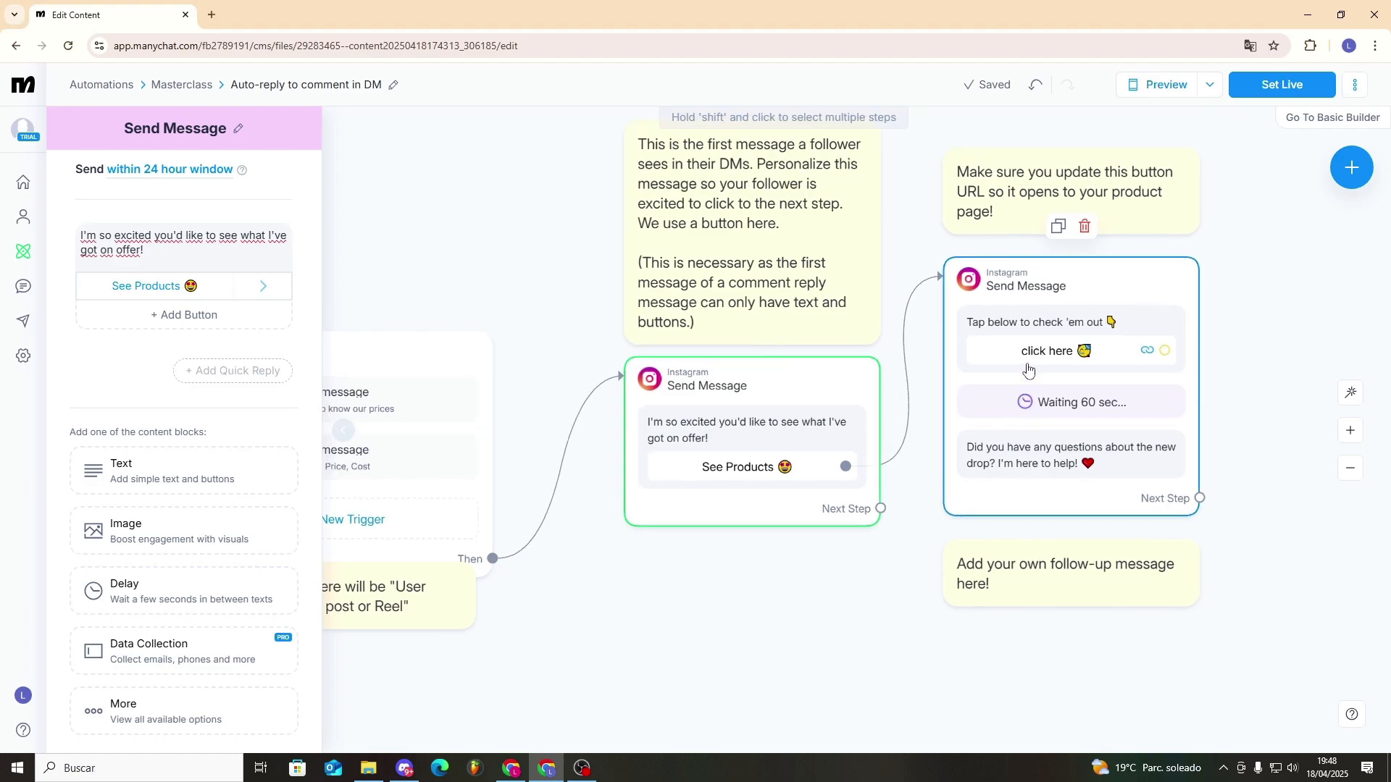
- Replace the website URL of the second message's "click here" button with the copied link and close the message editor
{"action": "left_click", "coordinate": [1074, 284]}
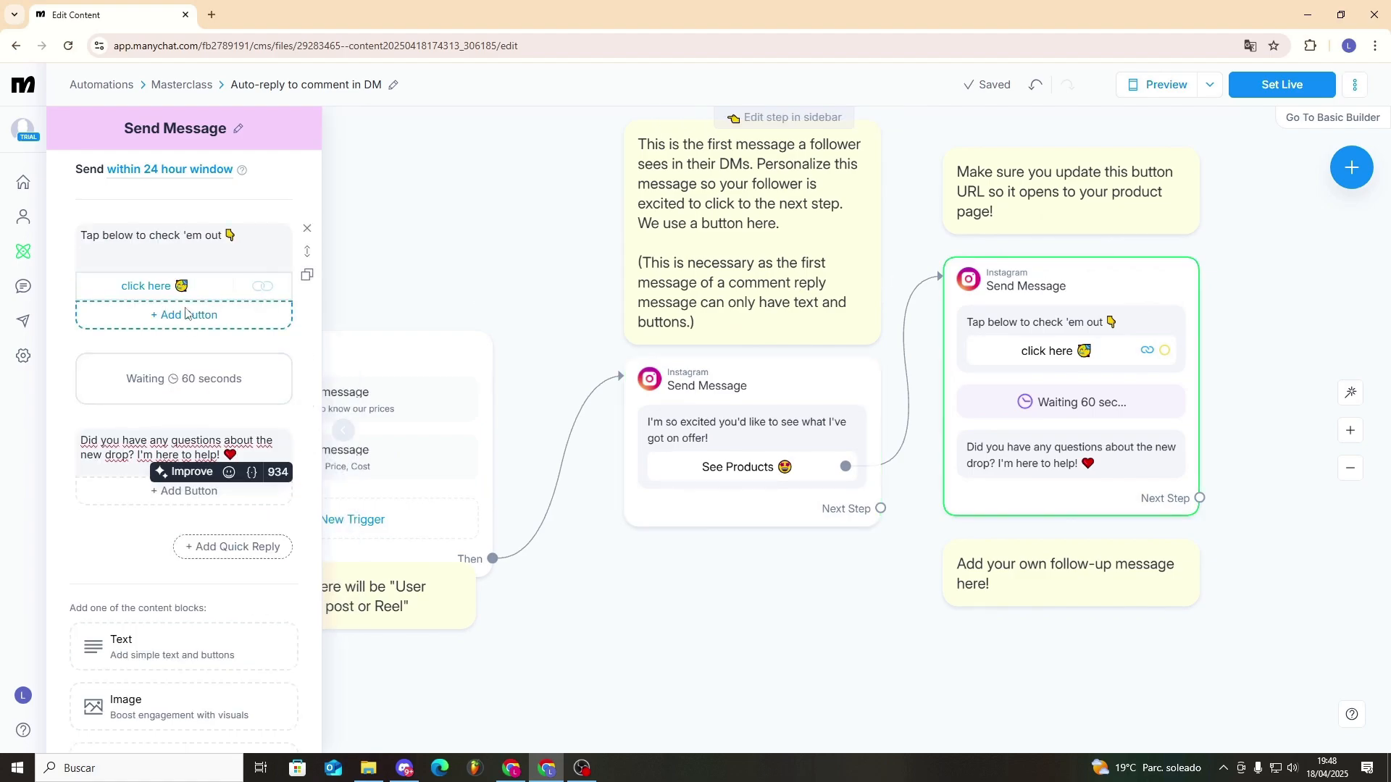
{"action": "left_click", "coordinate": [171, 289]}
{"action": "triple_click", "coordinate": [409, 344]}
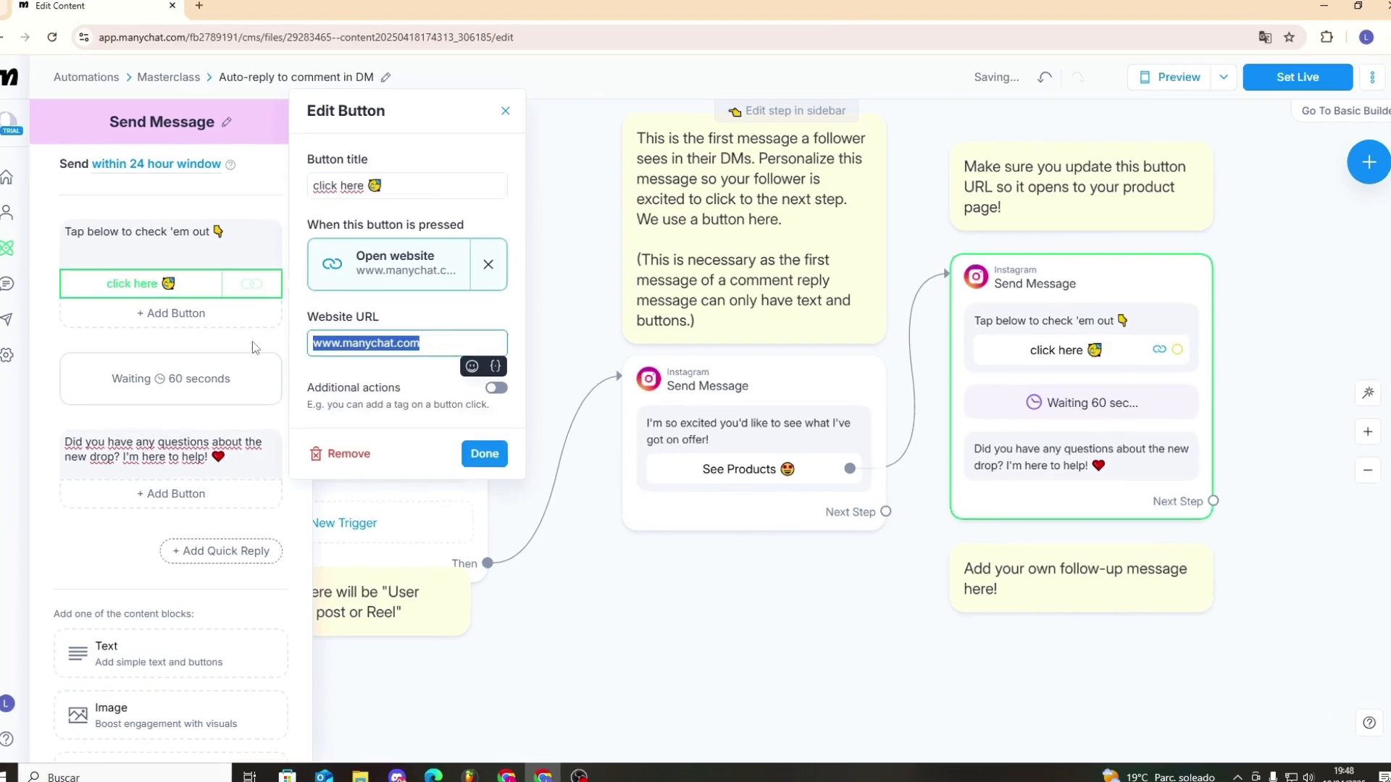
{"action": "key", "text": "ctrl+v"}
{"action": "left_click", "coordinate": [489, 452]}
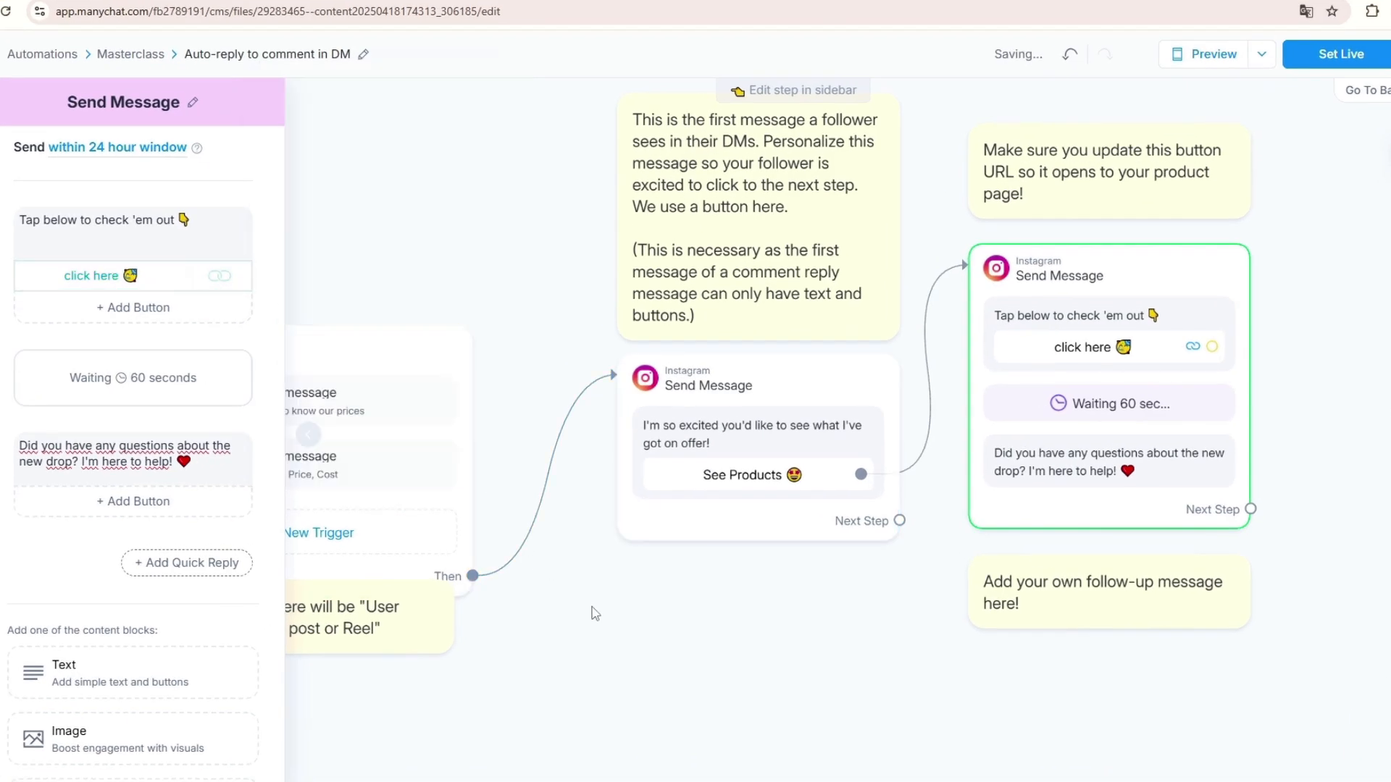
{"action": "left_click", "coordinate": [594, 614]}
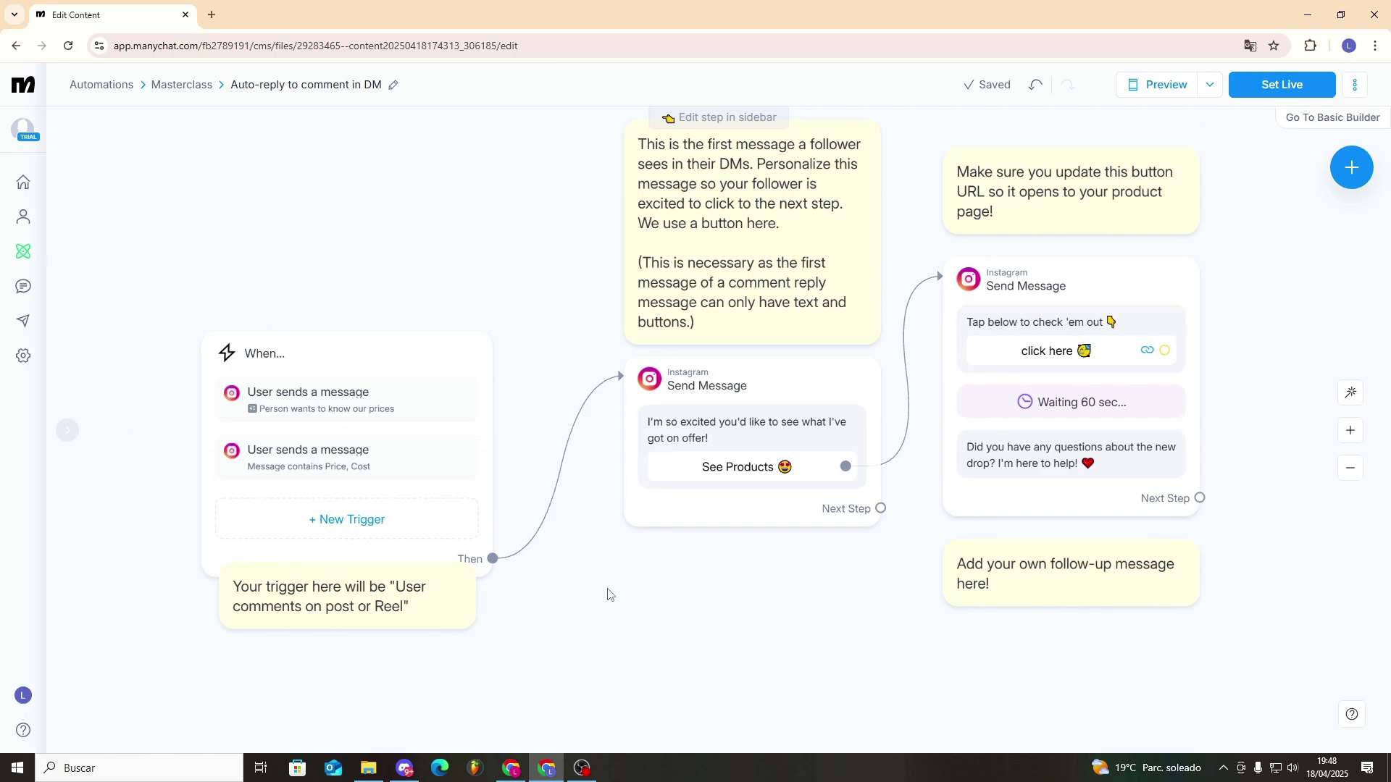
- Switch to the Instagram chat window and send the test message "How much cost" to the connected account
{"action": "key", "text": "alt+Tab"}
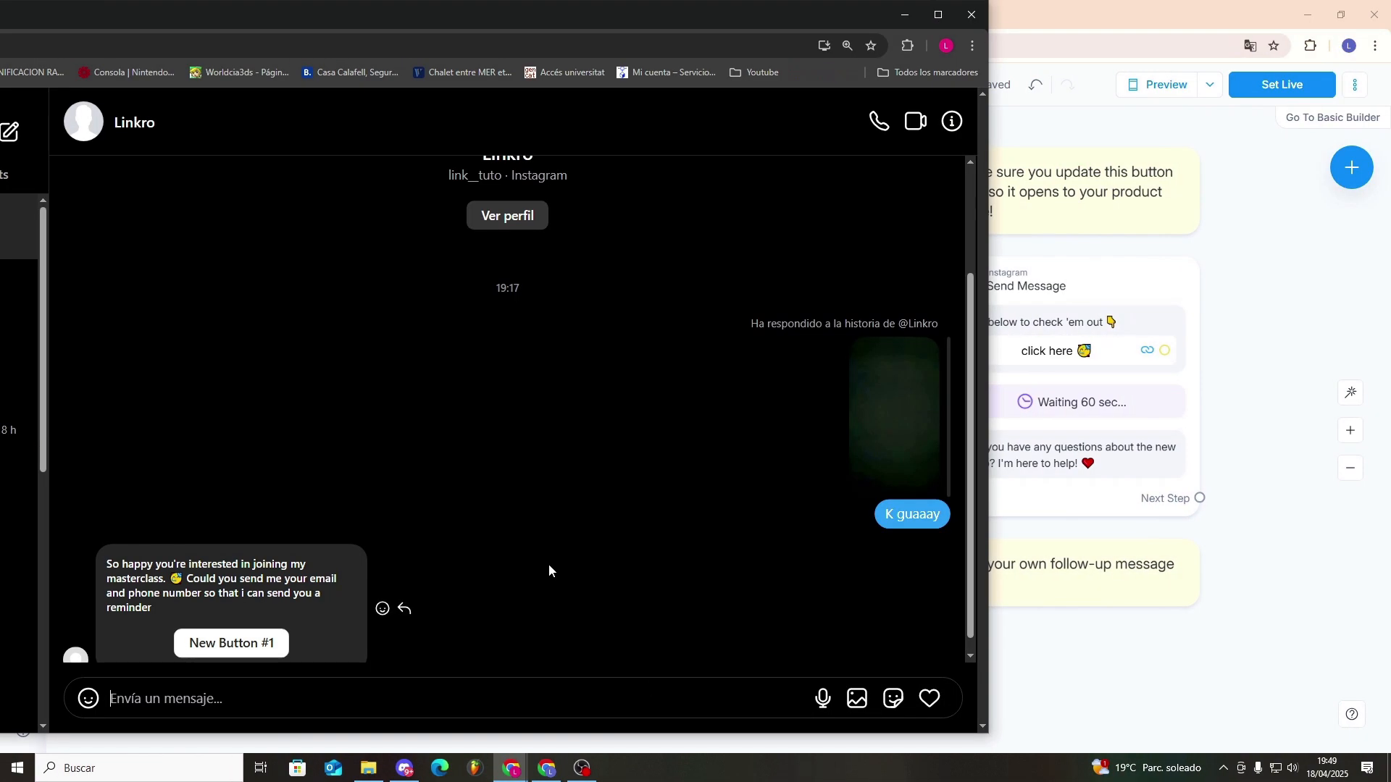
{"action": "scroll", "coordinate": [441, 416], "scroll_direction": "down", "scroll_amount": 1}
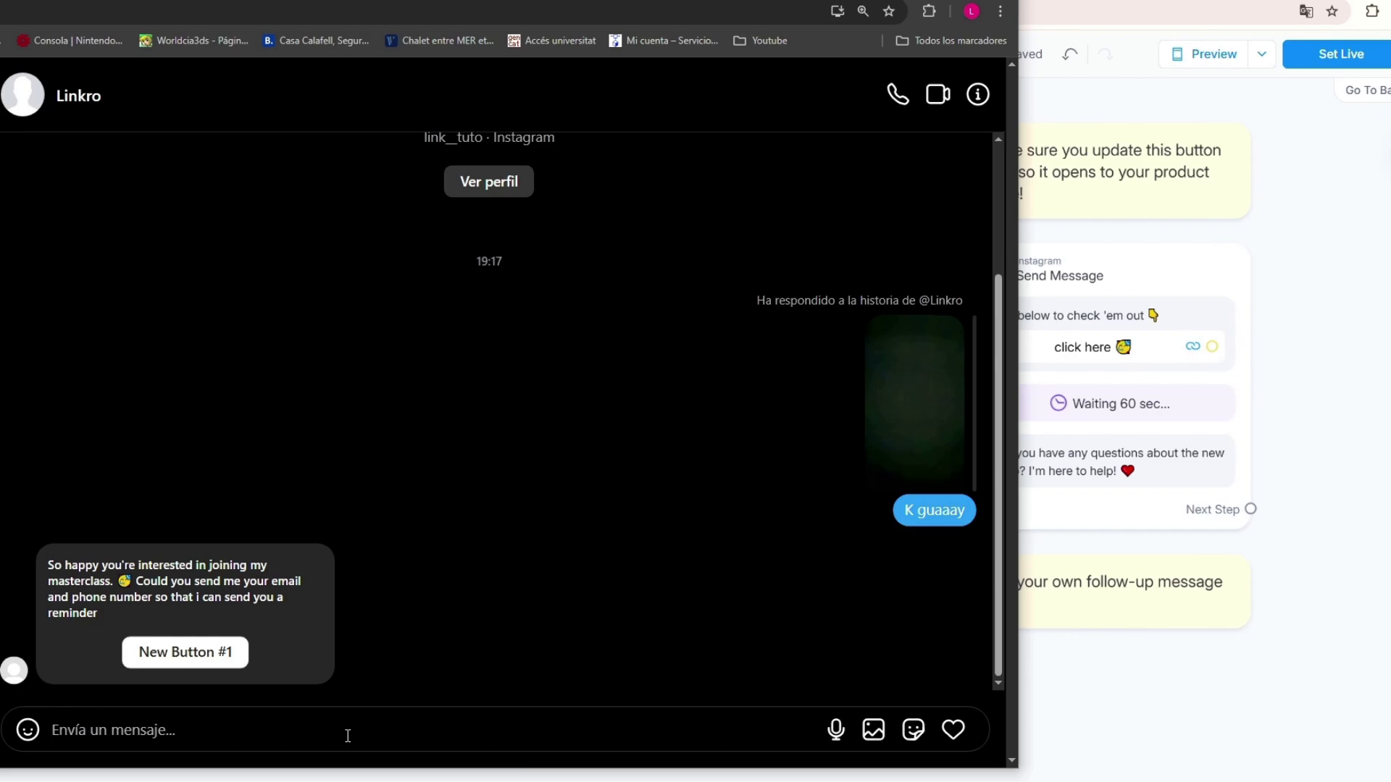
{"action": "type", "text": "How much cost"}
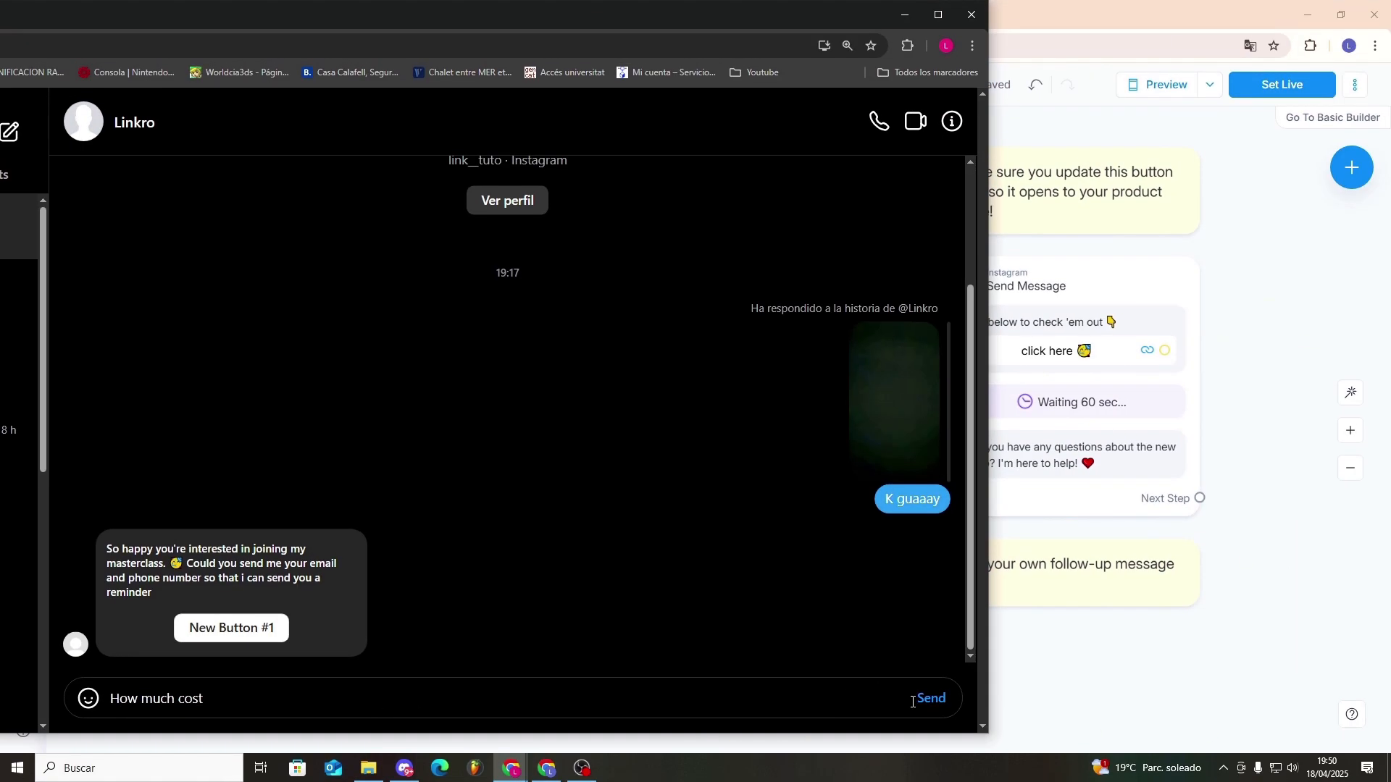
{"action": "left_click", "coordinate": [929, 699]}
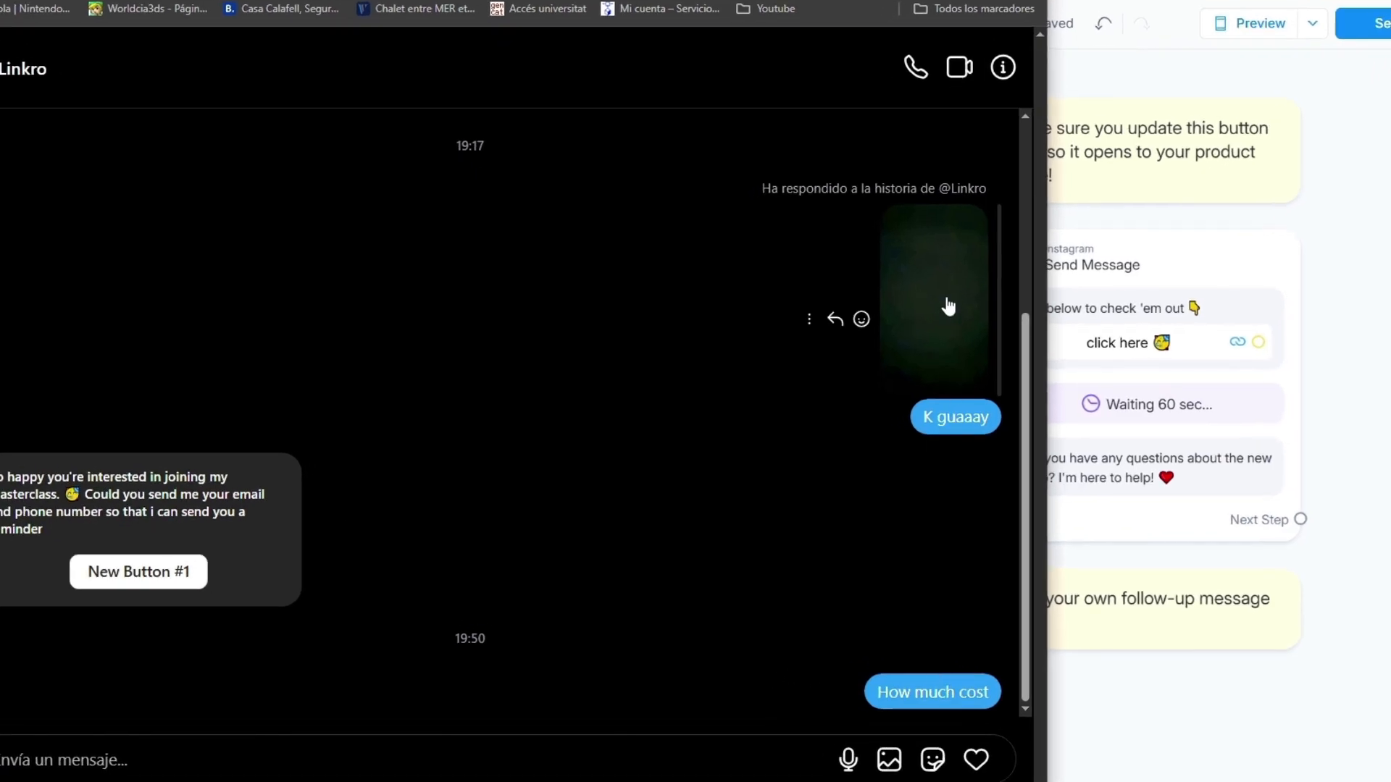
- Back in Manychat, set the Auto-reply to comment in DM automation live and try to enable its price-intention trigger
{"action": "left_click_drag", "start_coordinate": [849, 0], "coordinate": [252, 115]}
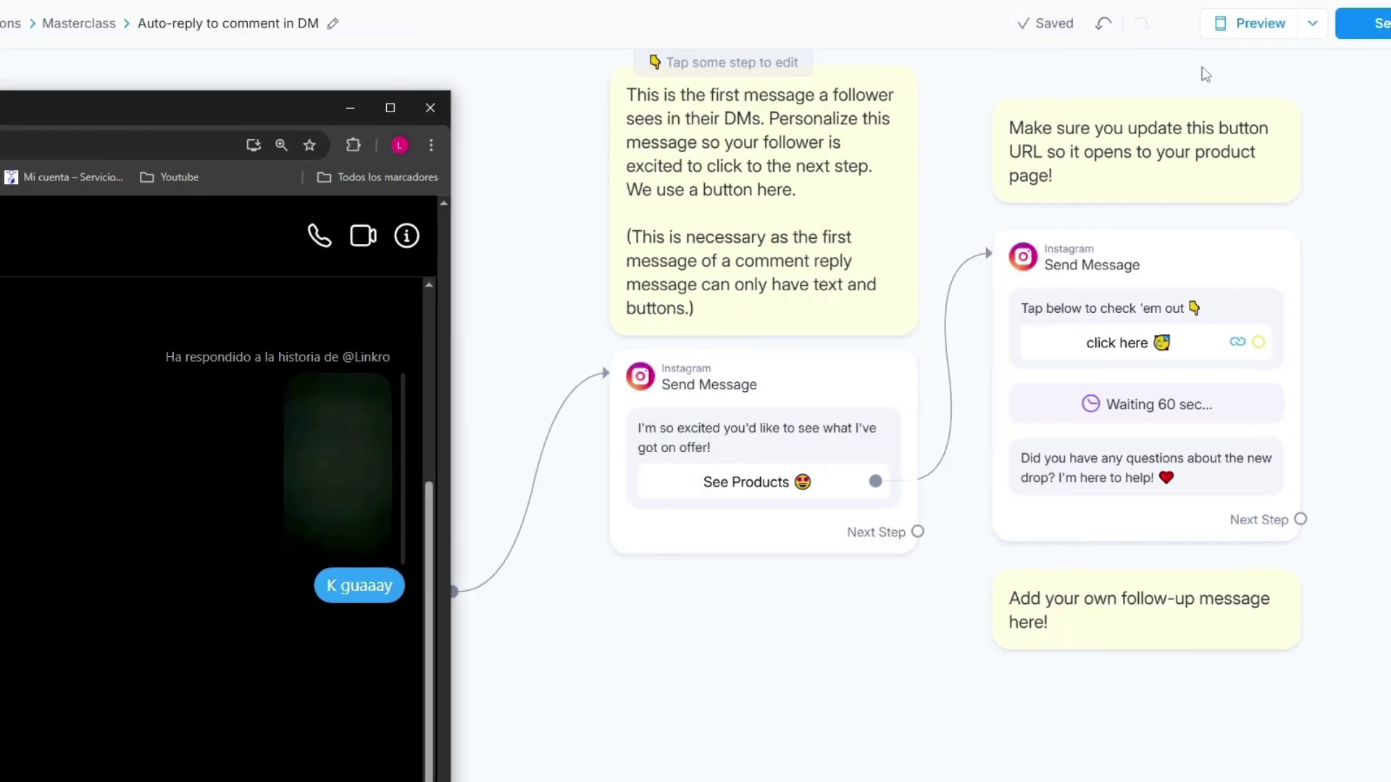
{"action": "left_click", "coordinate": [1382, 26]}
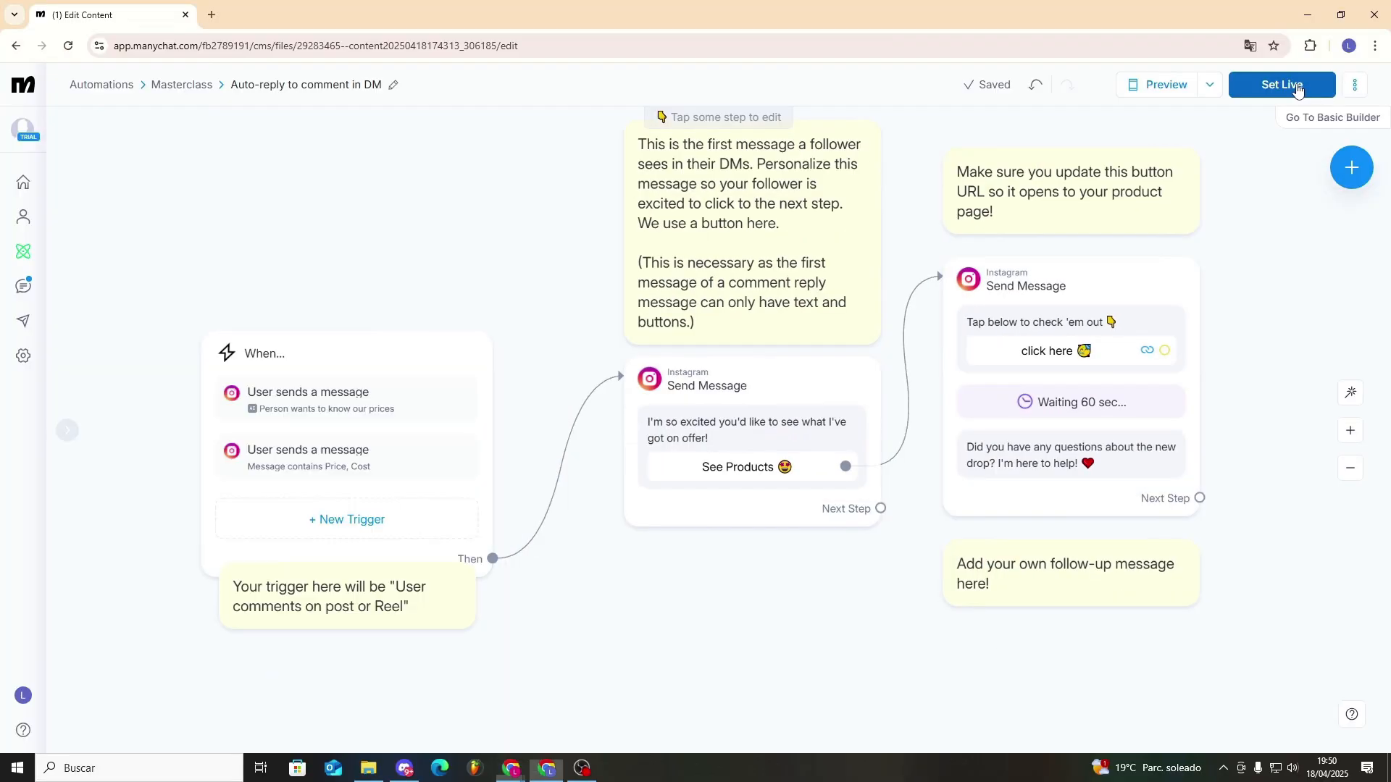
{"action": "left_click", "coordinate": [1282, 85]}
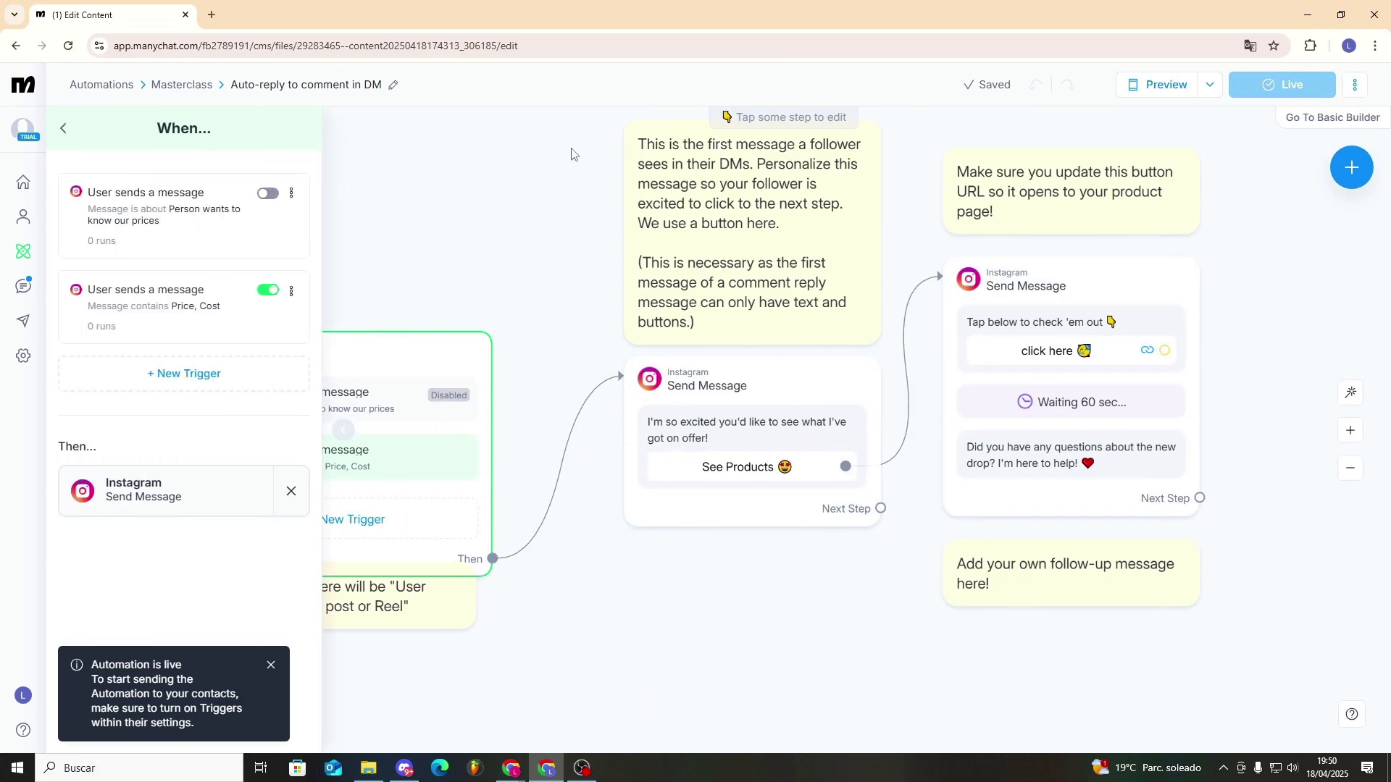
{"action": "left_click", "coordinate": [270, 193]}
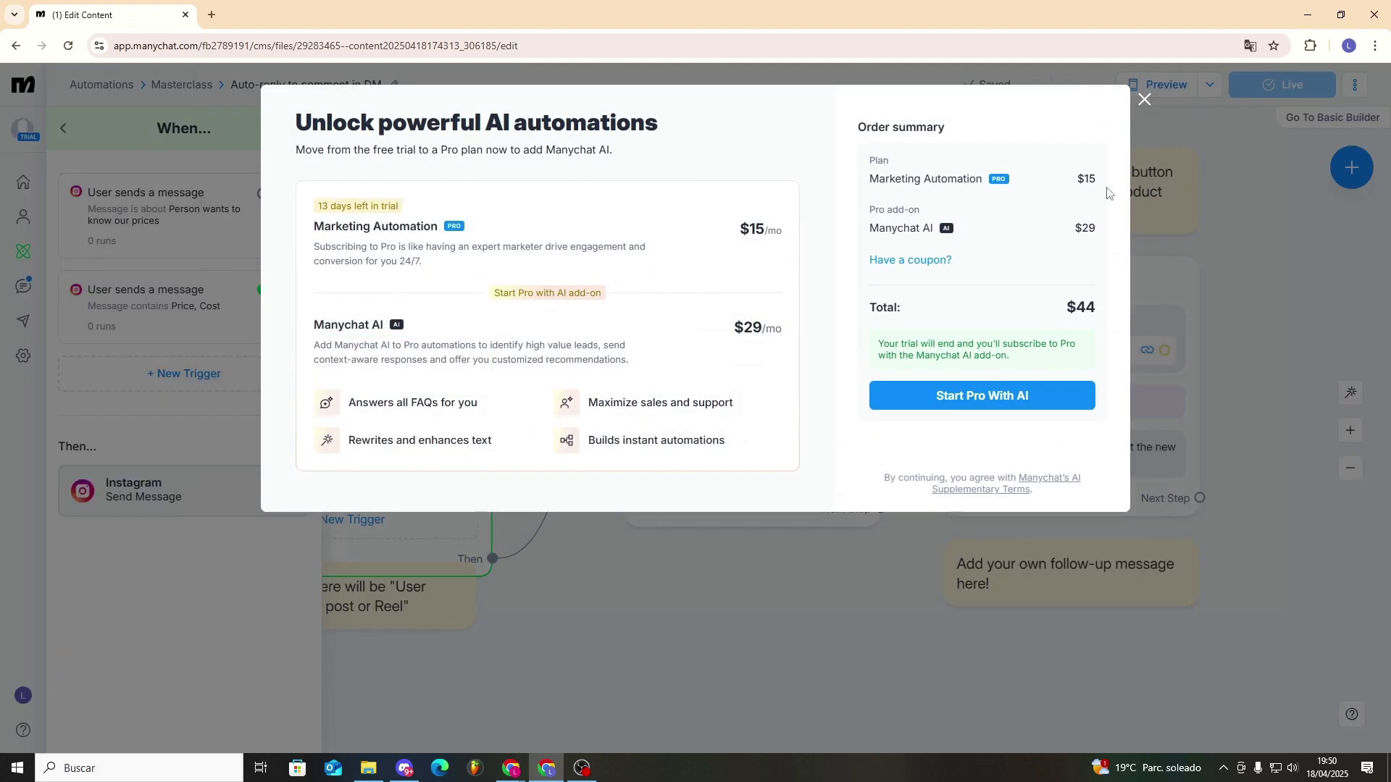
- Dismiss the AI upgrade offer, leave the trigger settings and open the Masterclass folder in the automations list
{"action": "left_click", "coordinate": [1144, 99]}
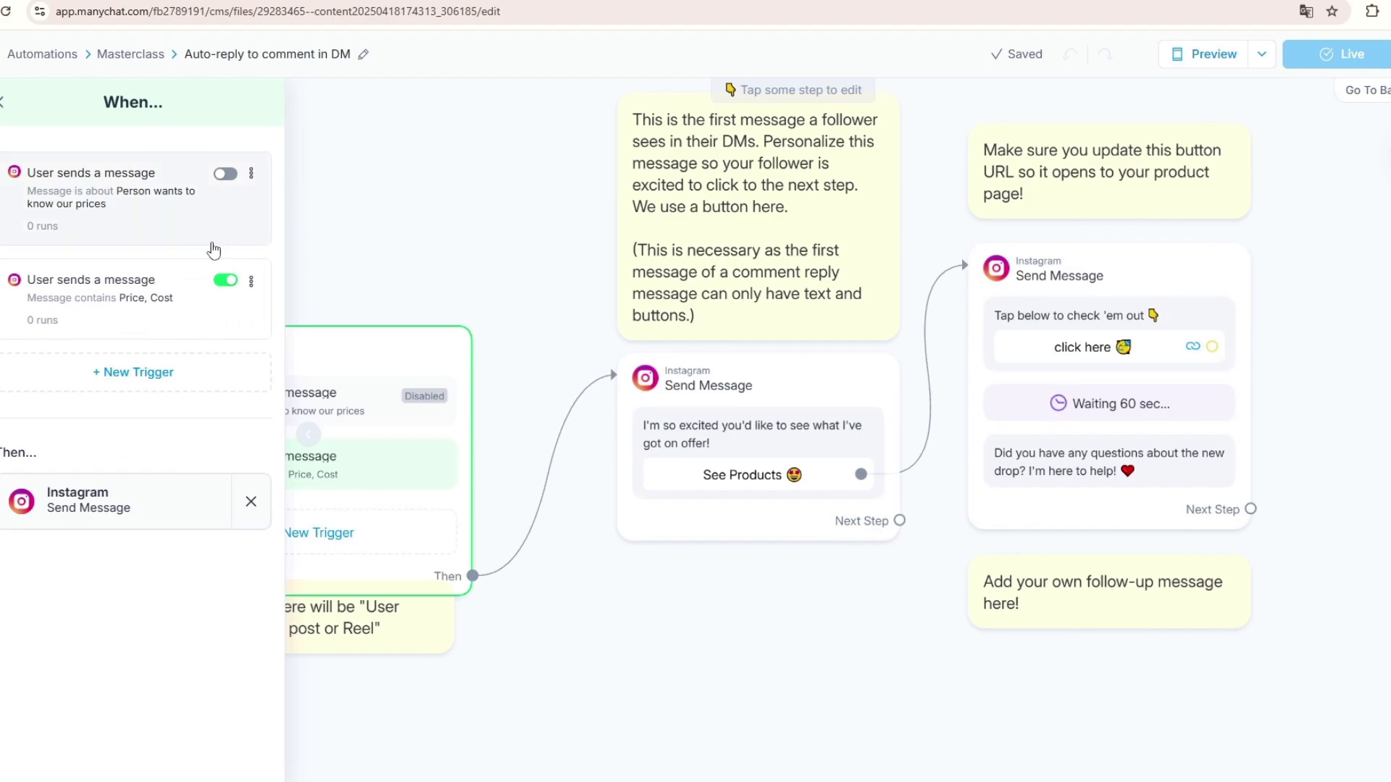
{"action": "left_click", "coordinate": [253, 174]}
{"action": "left_click", "coordinate": [2, 103]}
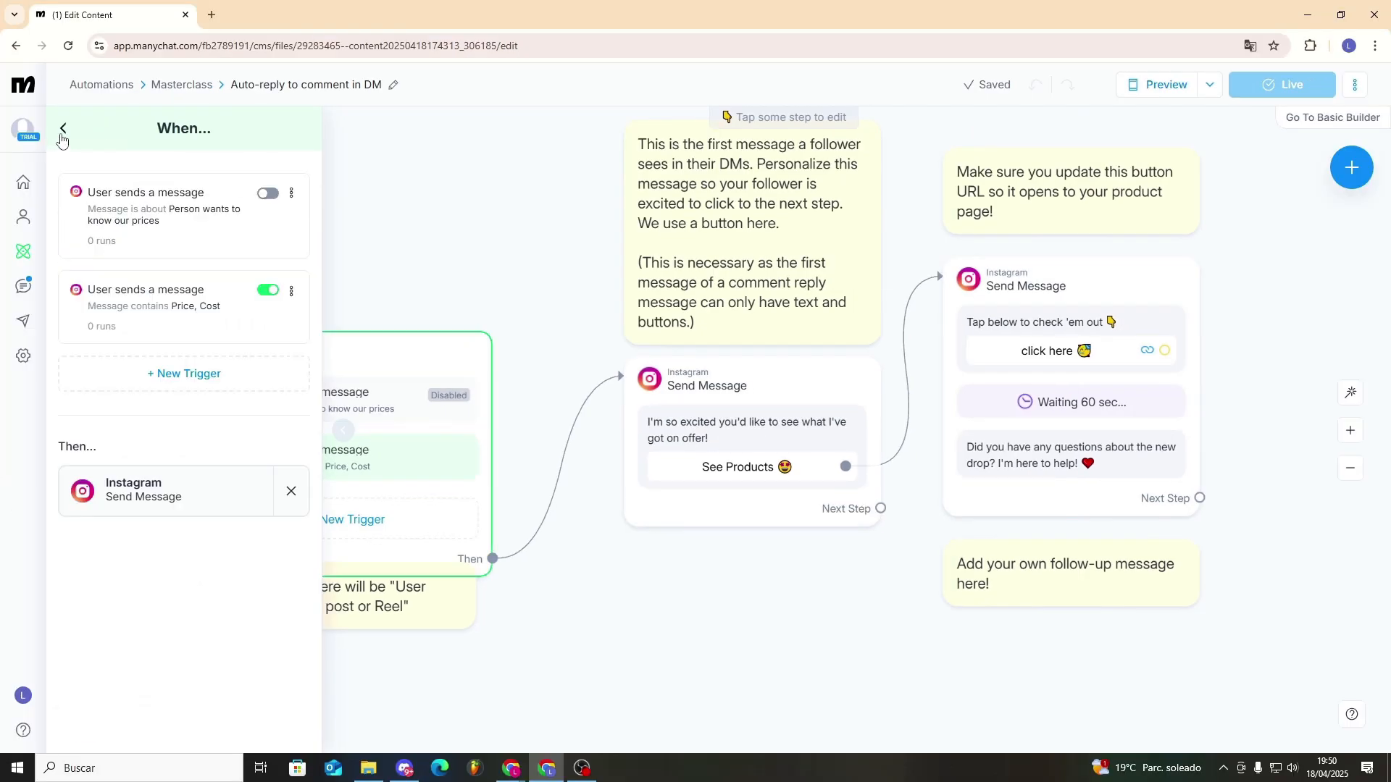
{"action": "left_click", "coordinate": [23, 251]}
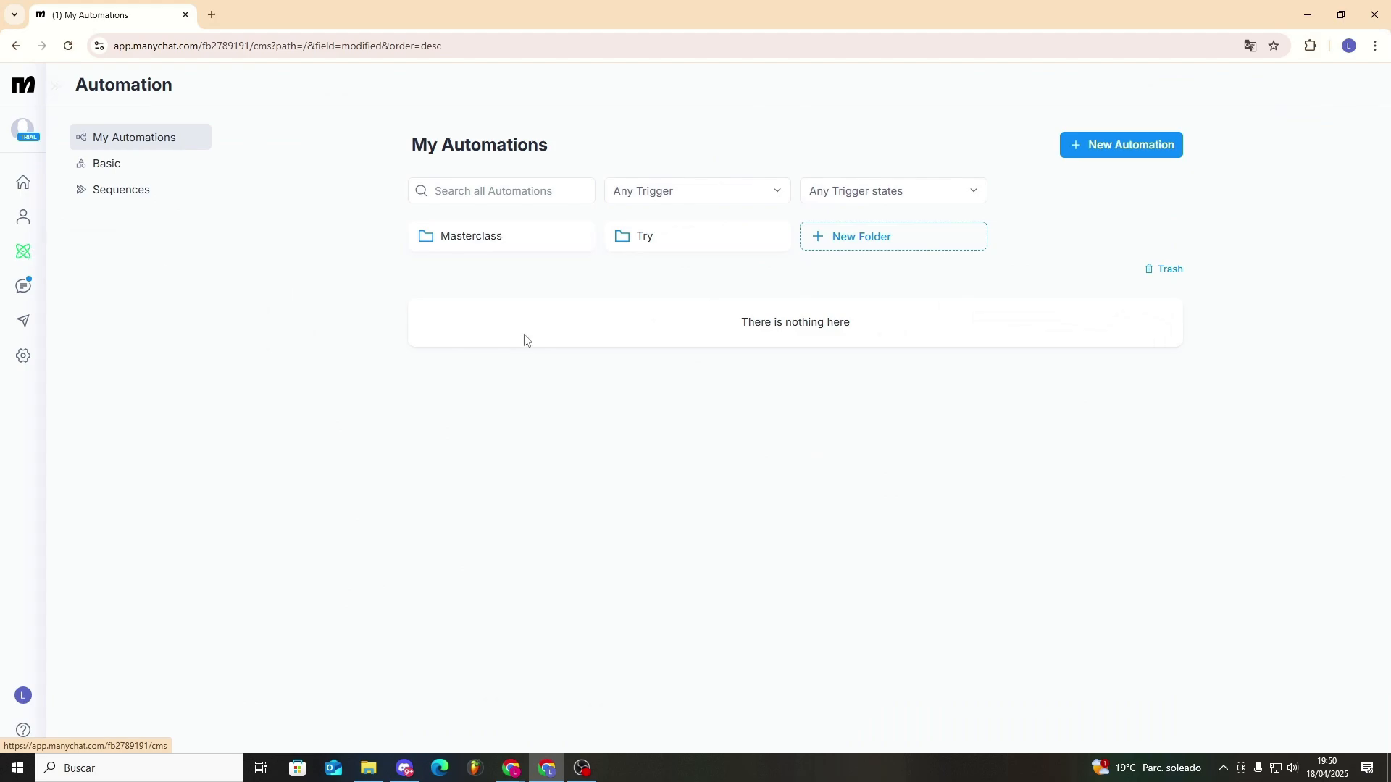
{"action": "left_click", "coordinate": [499, 244]}
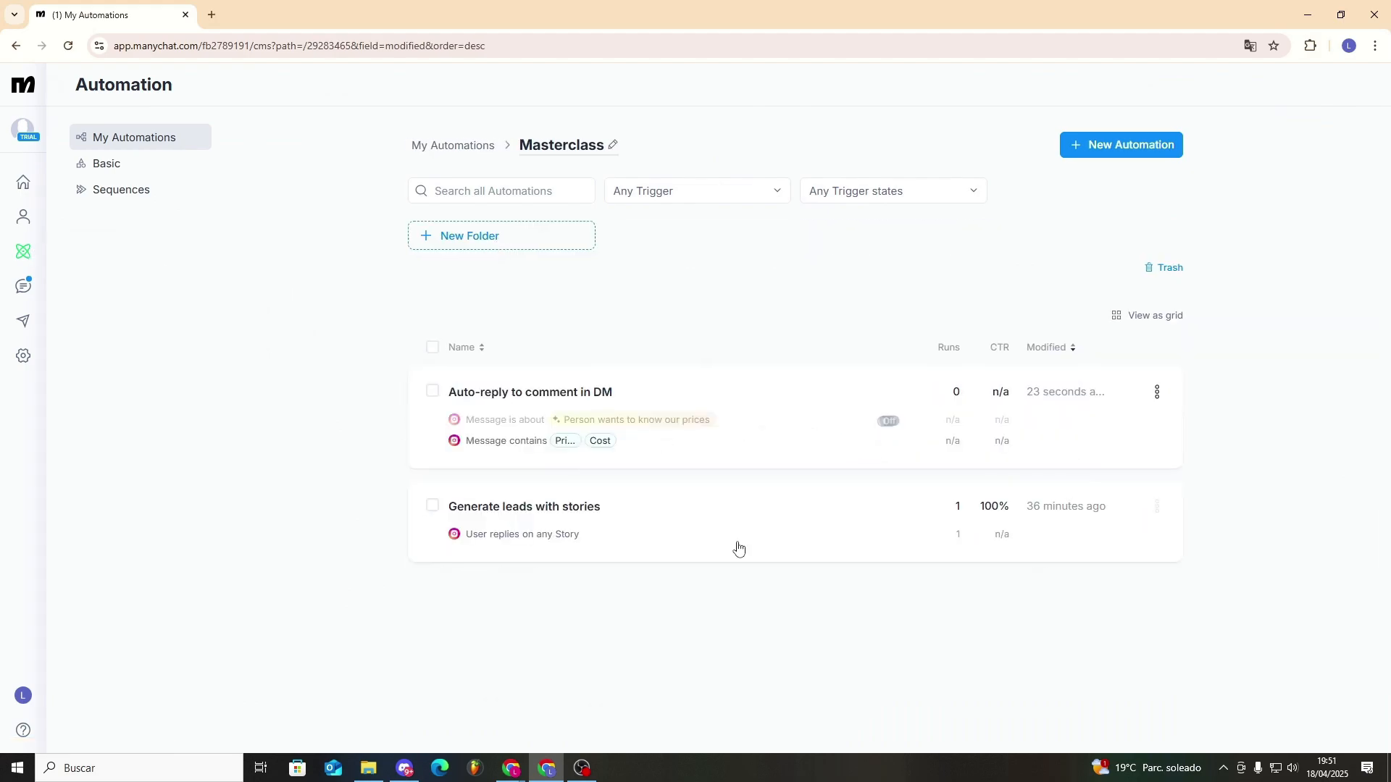
- In the Instagram chat window, send "how much cost" and follow the See Products and "click here" buttons through to the linked page
{"action": "key", "text": "alt+Tab"}
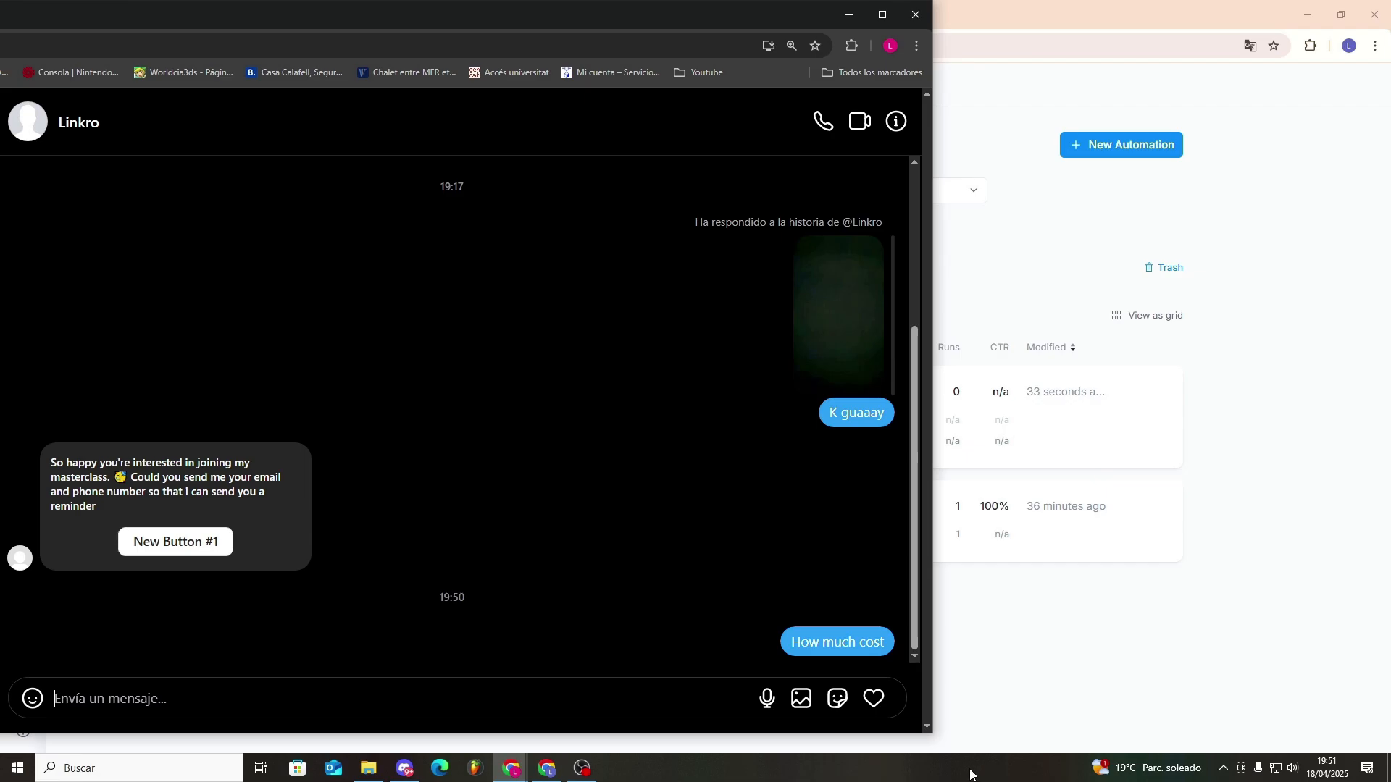
{"action": "type", "text": "how much cost"}
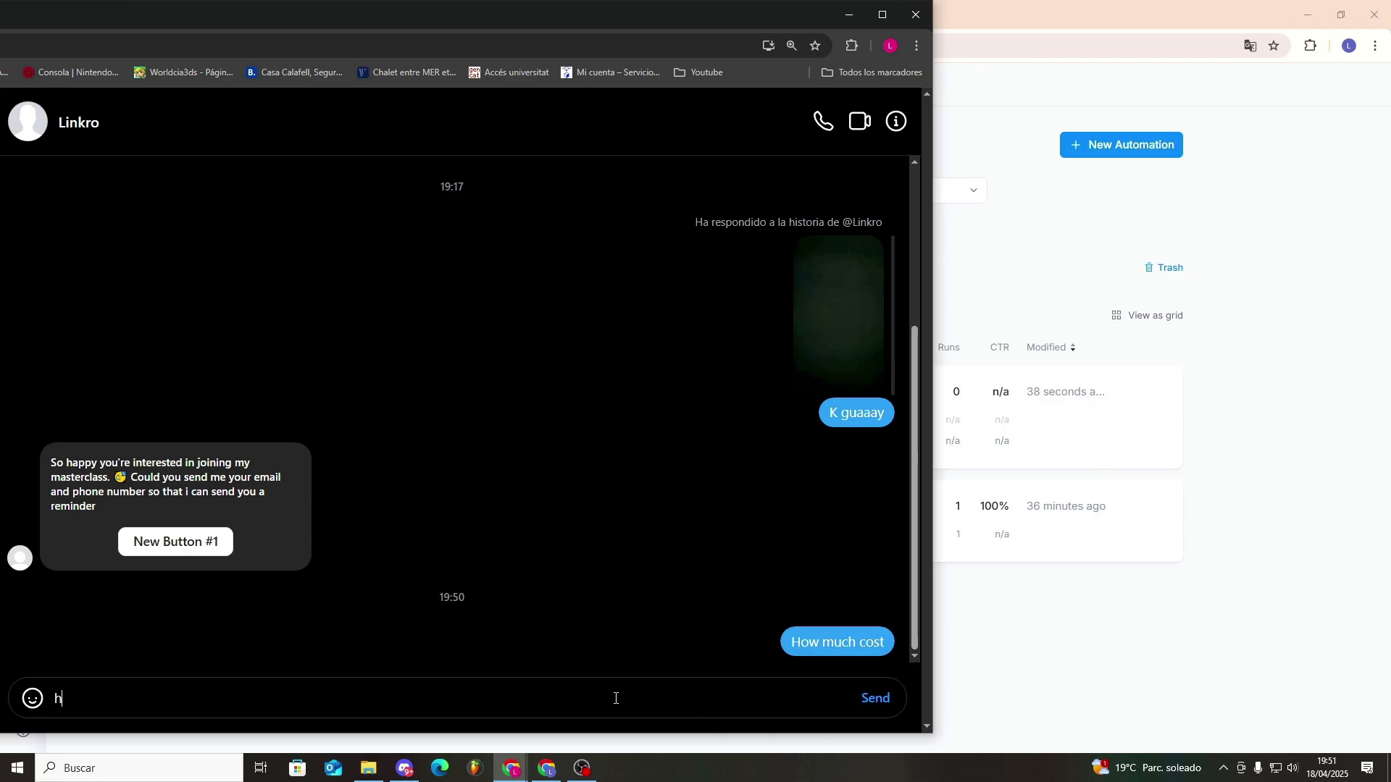
{"action": "key", "text": "Return"}
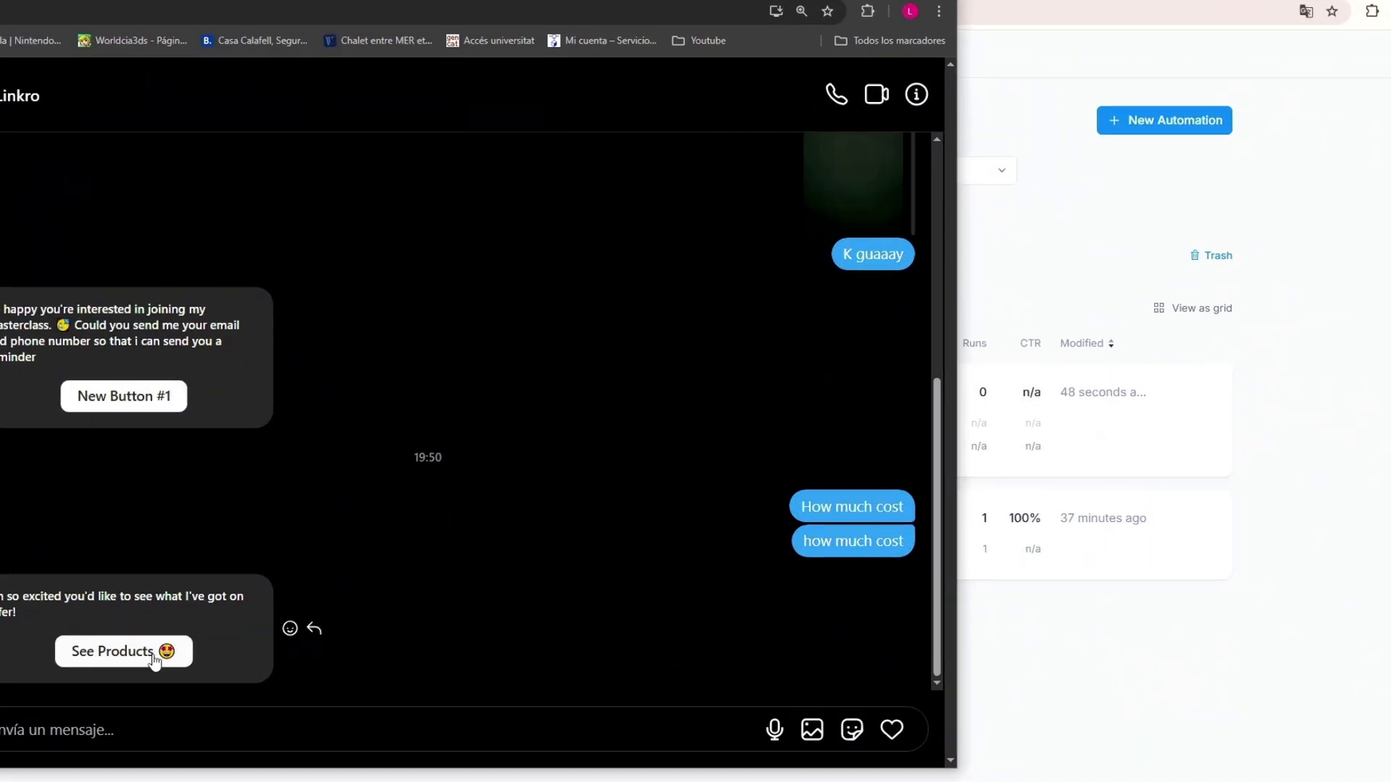
{"action": "left_click", "coordinate": [154, 660]}
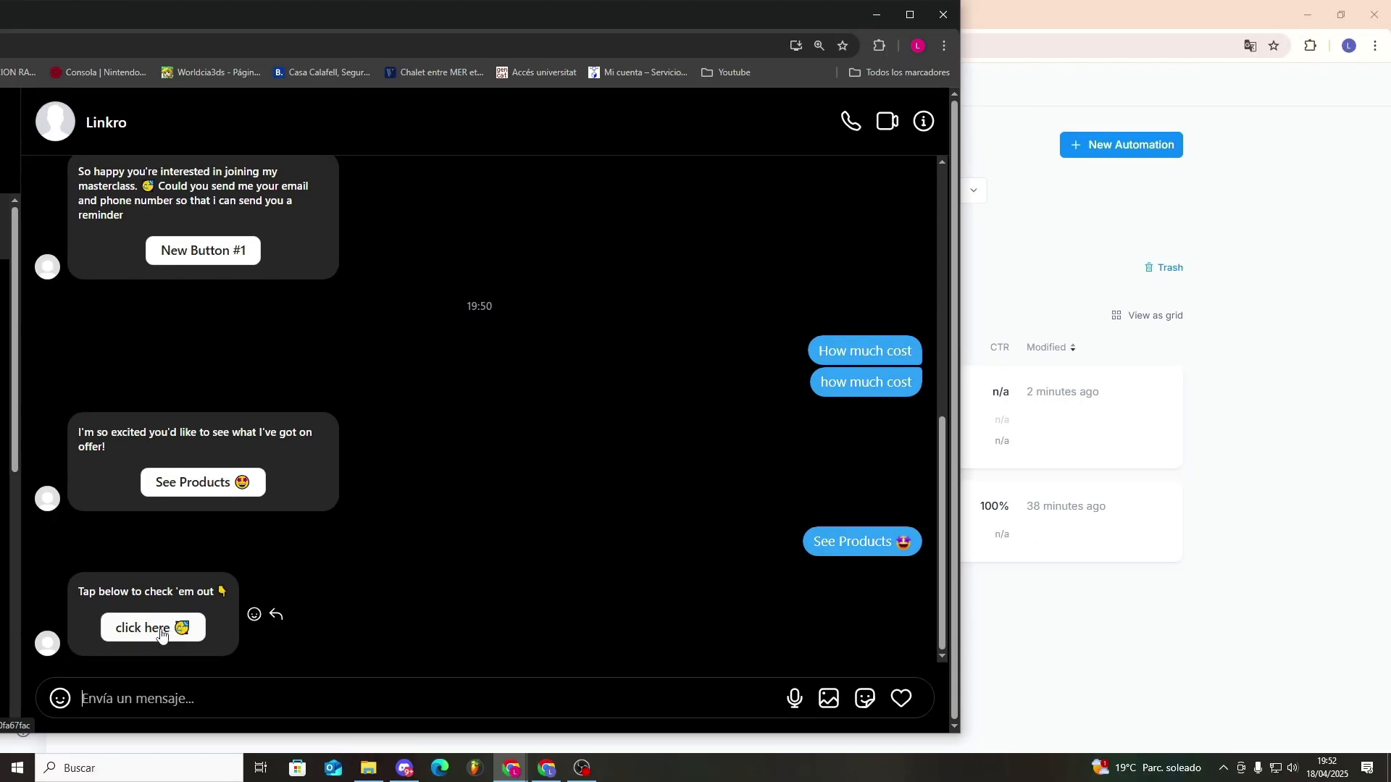
{"action": "left_click", "coordinate": [160, 634]}
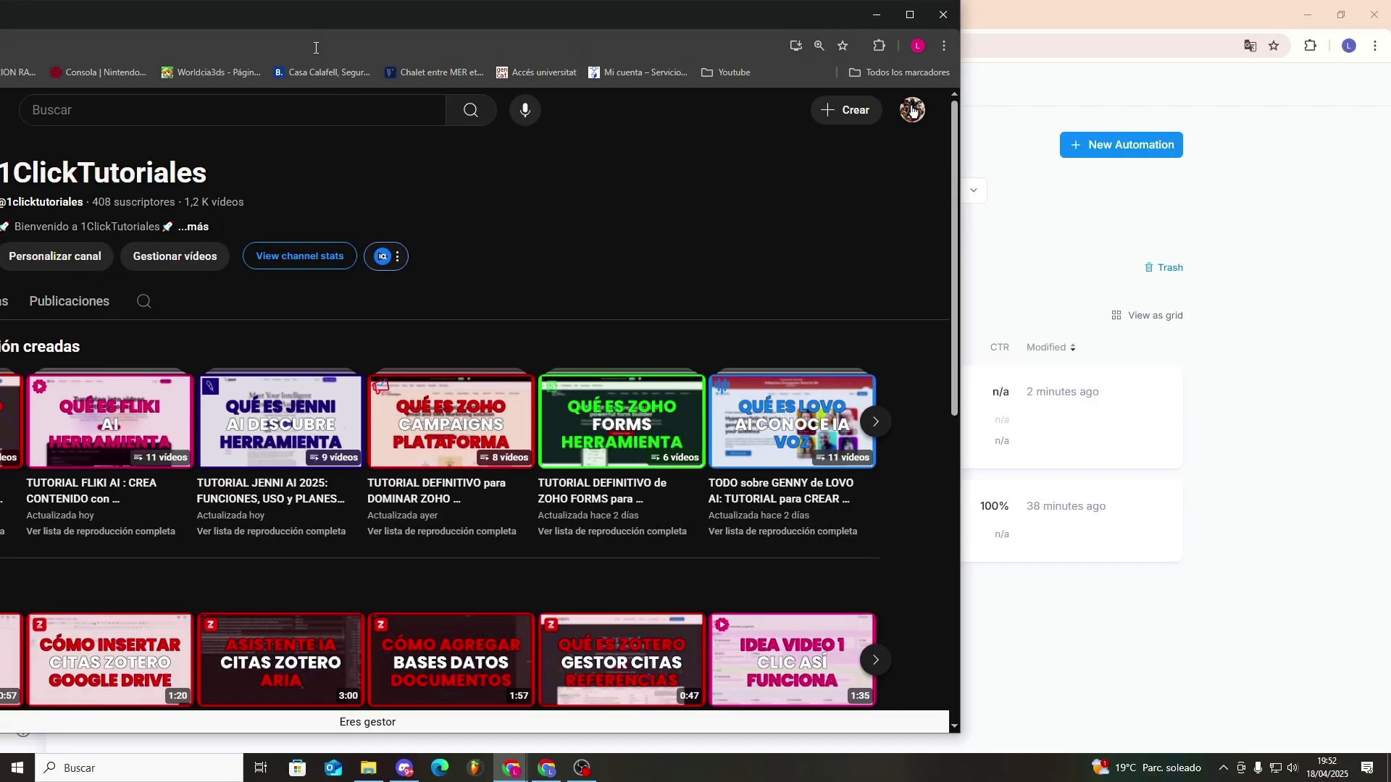
{"action": "left_click_drag", "start_coordinate": [323, 19], "coordinate": [469, 17]}
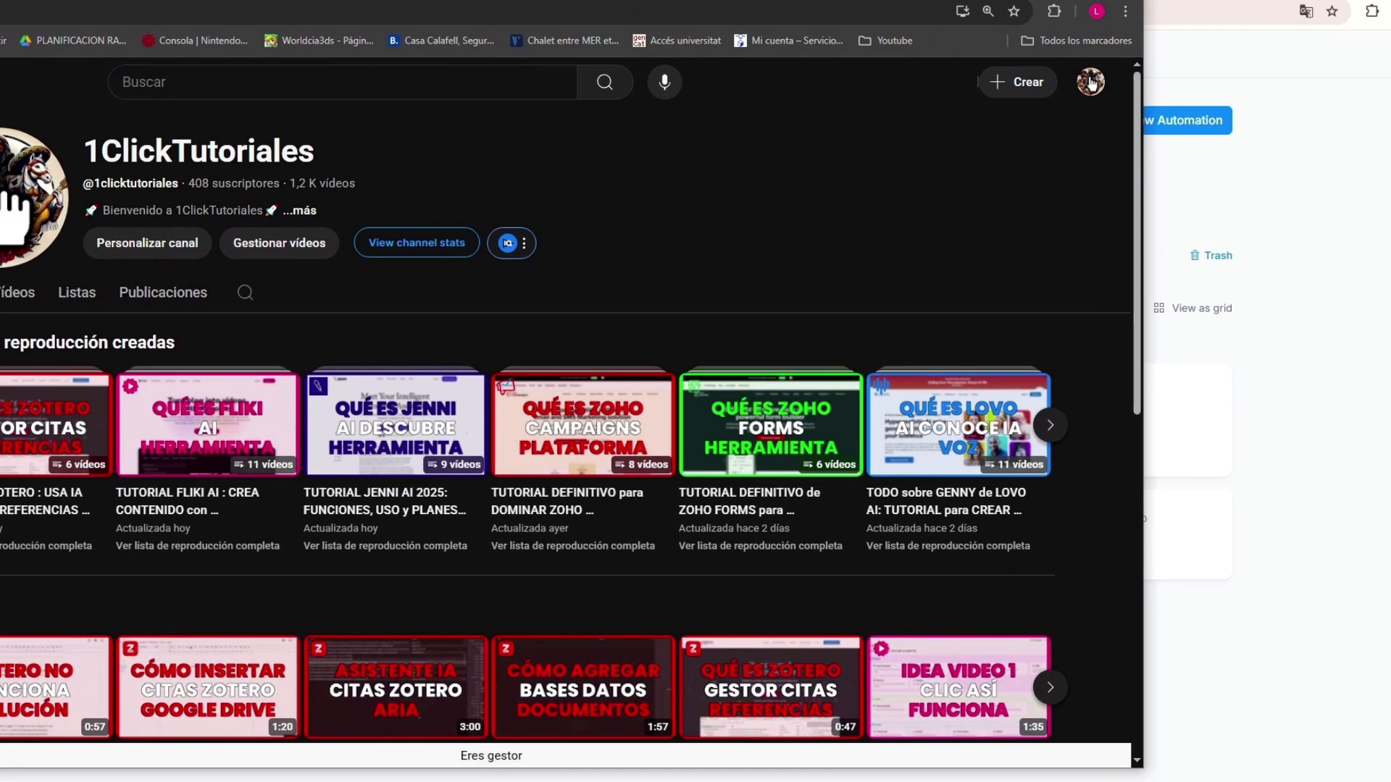
- Switch back to Manychat and start a new automation from the "Automate conversations with AI" template
{"action": "key", "text": "alt+Tab"}
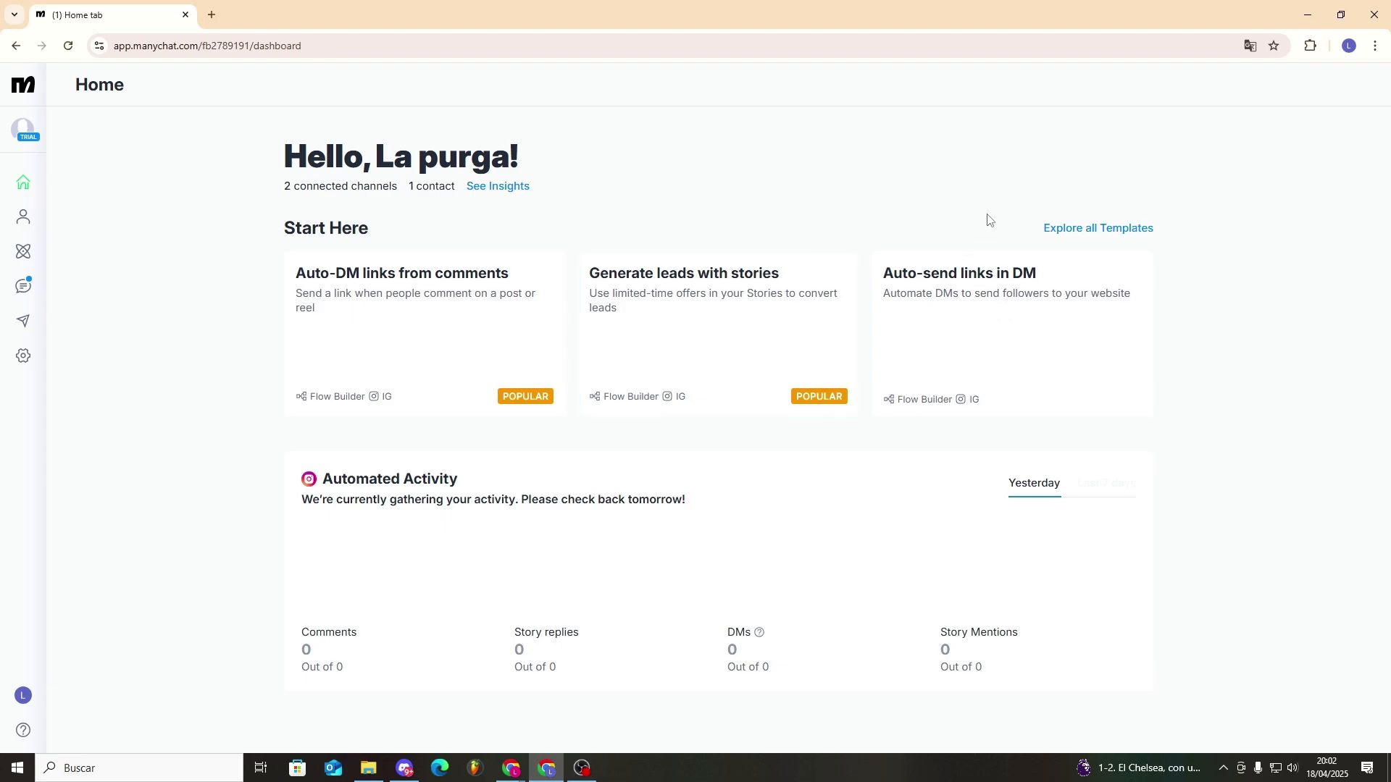
{"action": "left_click", "coordinate": [1064, 229]}
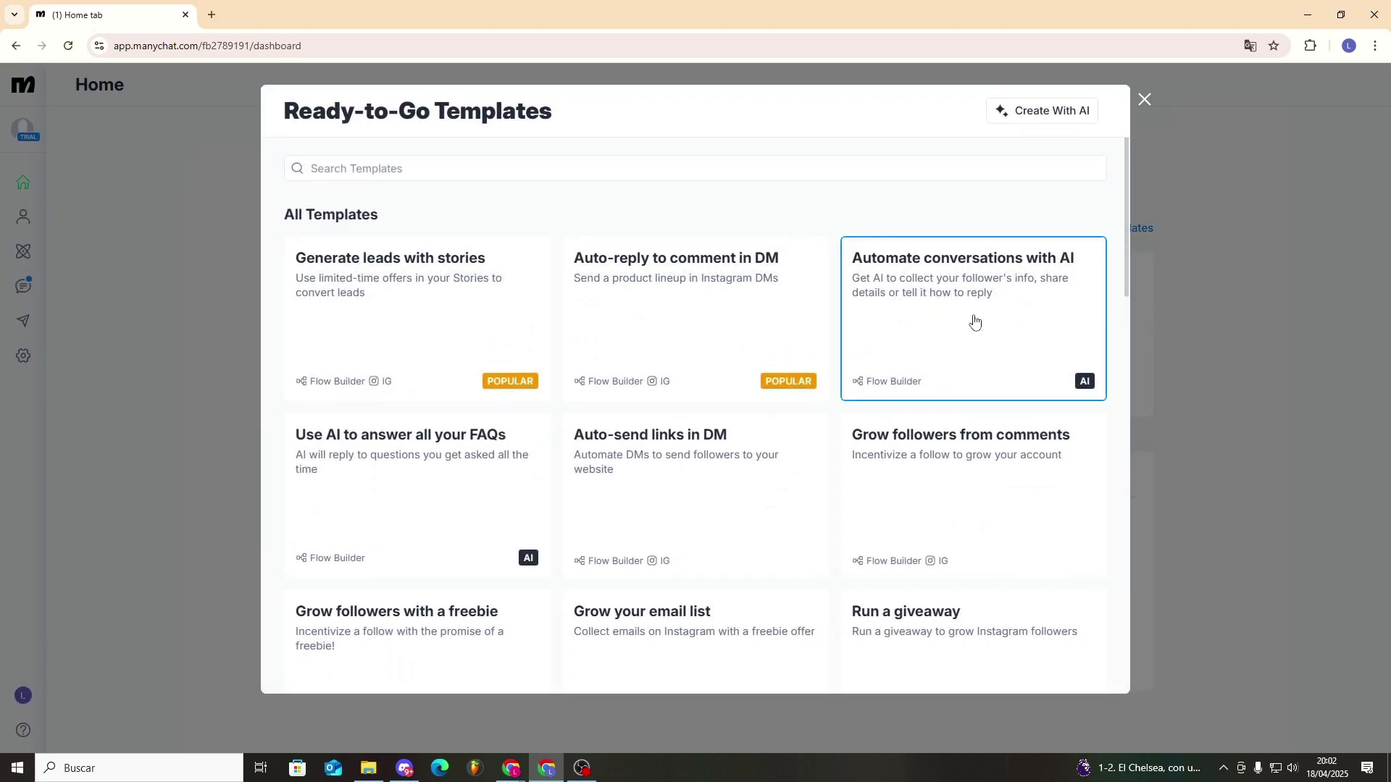
{"action": "left_click", "coordinate": [974, 319]}
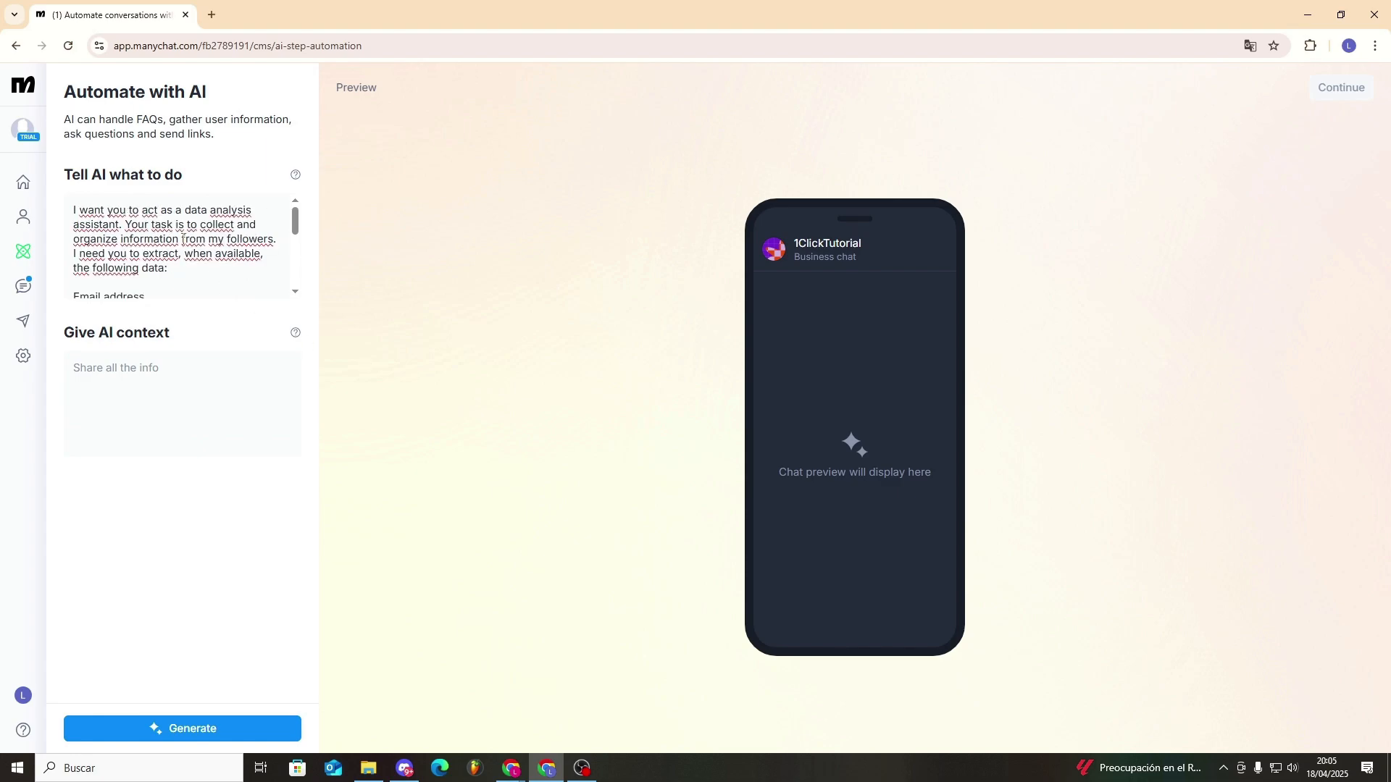
- Review the AI instructions, enter the context "Sell courses or automatizacion chatbots for my followers" and generate the AI tasks
{"action": "scroll", "coordinate": [186, 246], "scroll_direction": "down", "scroll_amount": 2}
{"action": "scroll", "coordinate": [146, 267], "scroll_direction": "up", "scroll_amount": 2}
{"action": "scroll", "coordinate": [146, 267], "scroll_direction": "down", "scroll_amount": 1}
{"action": "left_click_drag", "start_coordinate": [72, 224], "coordinate": [162, 263]}
{"action": "left_click", "coordinate": [173, 258]}
{"action": "scroll", "coordinate": [173, 258], "scroll_direction": "down", "scroll_amount": 3}
{"action": "left_click", "coordinate": [157, 377]}
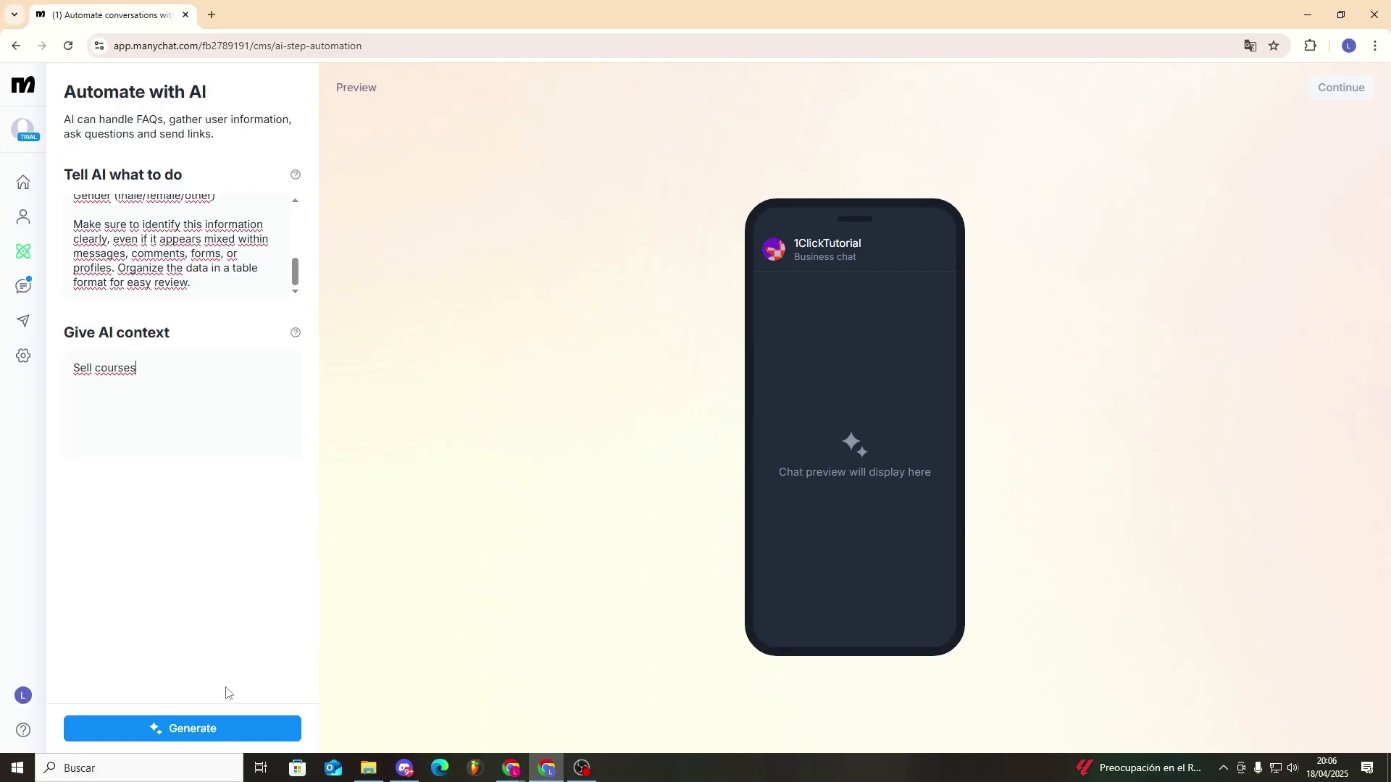
{"action": "left_click", "coordinate": [225, 730]}
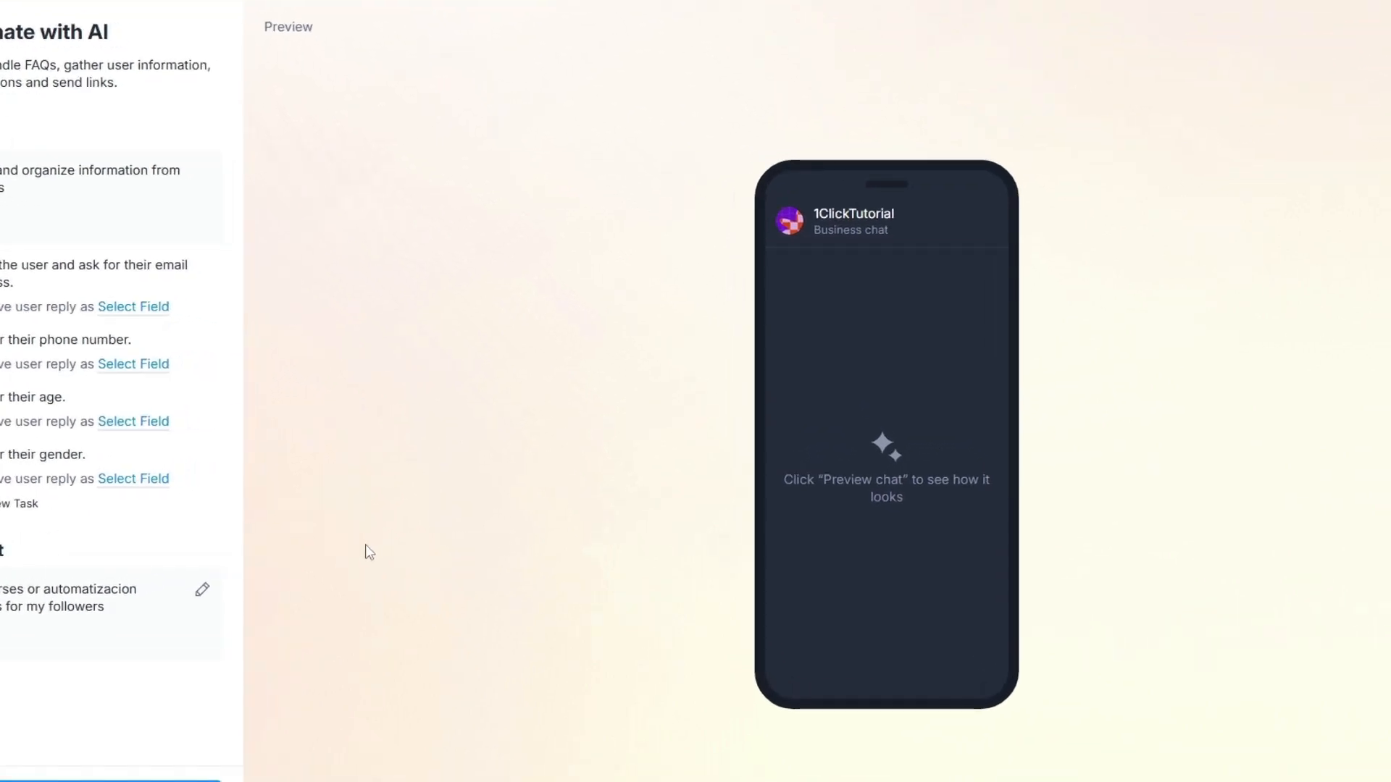
- Review the generated goal, then save the email reply to the Email field and the phone number reply to the Phone field
{"action": "left_click_drag", "start_coordinate": [170, 231], "coordinate": [61, 203]}
{"action": "left_click", "coordinate": [59, 201]}
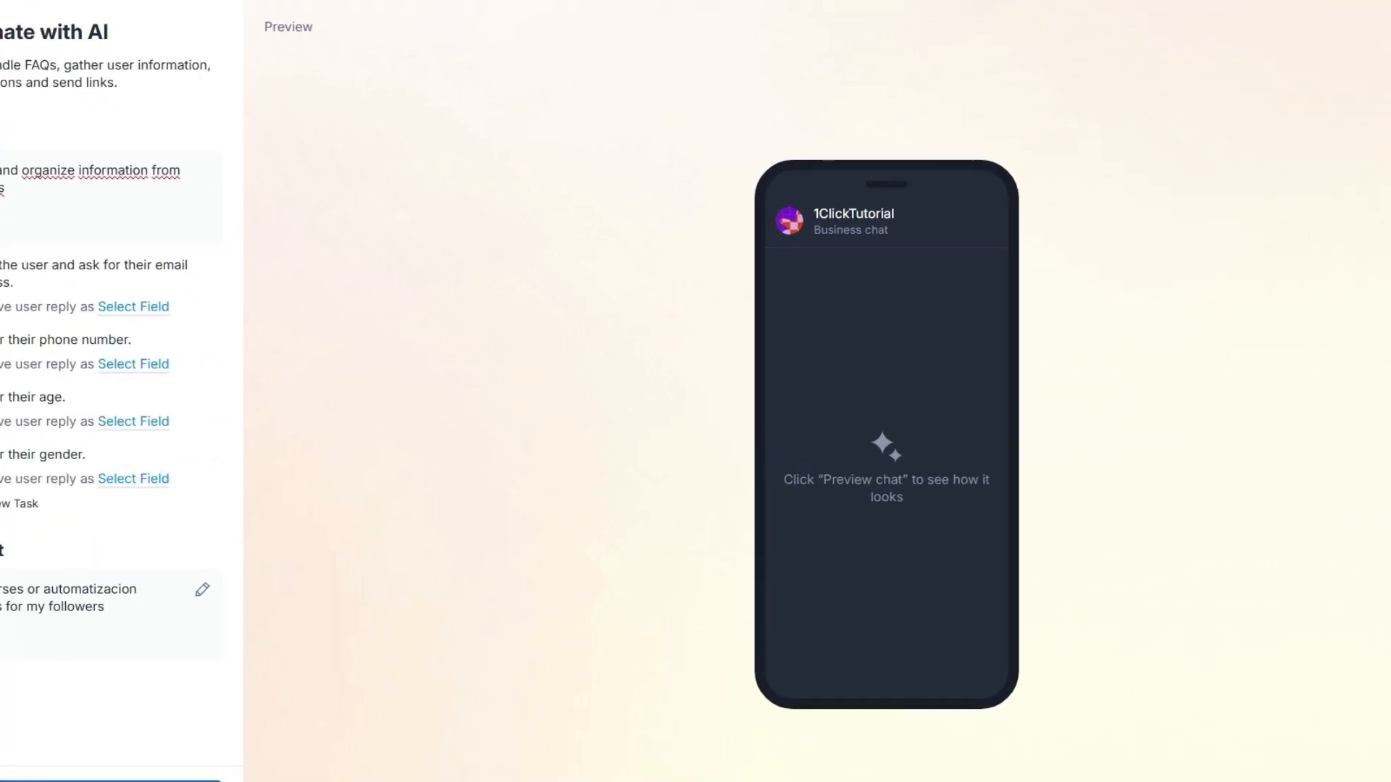
{"action": "left_click", "coordinate": [160, 307]}
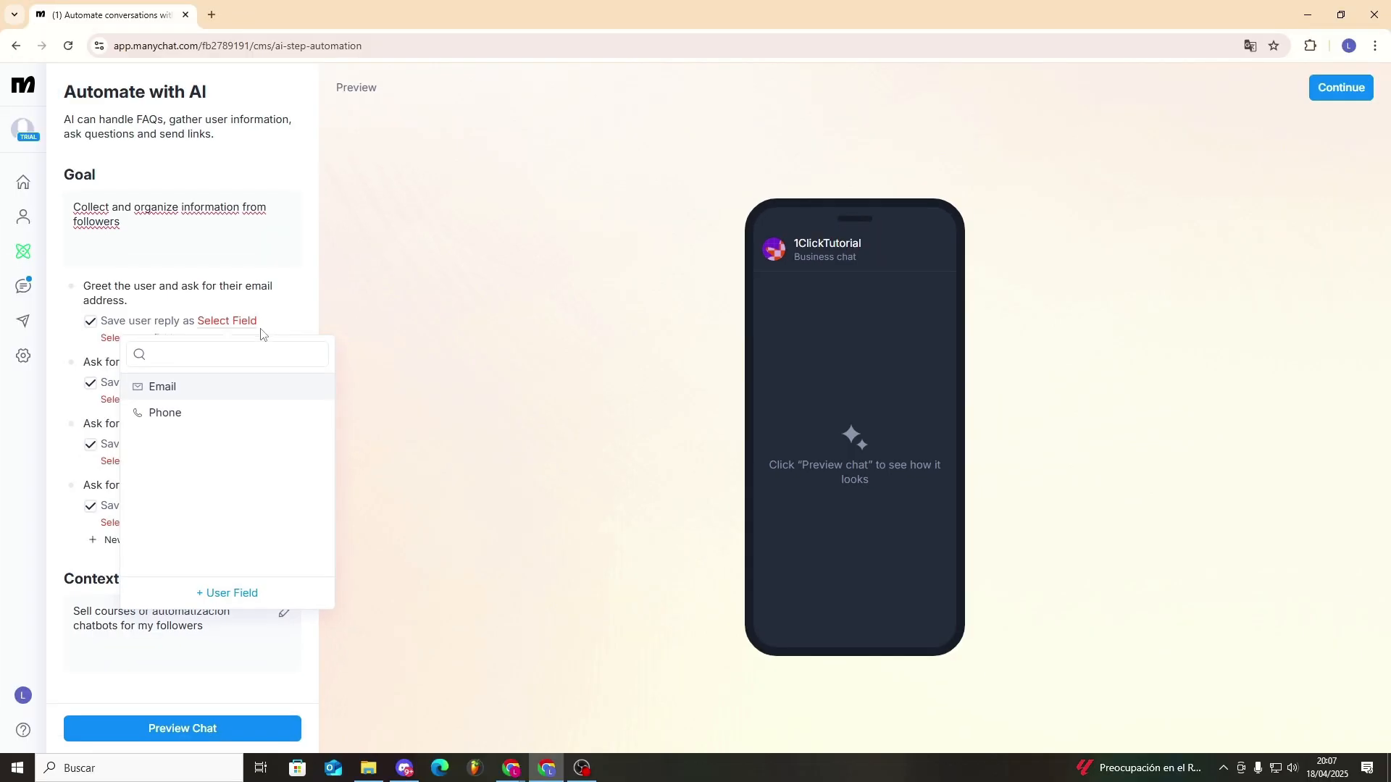
{"action": "left_click", "coordinate": [224, 388]}
{"action": "left_click", "coordinate": [228, 369]}
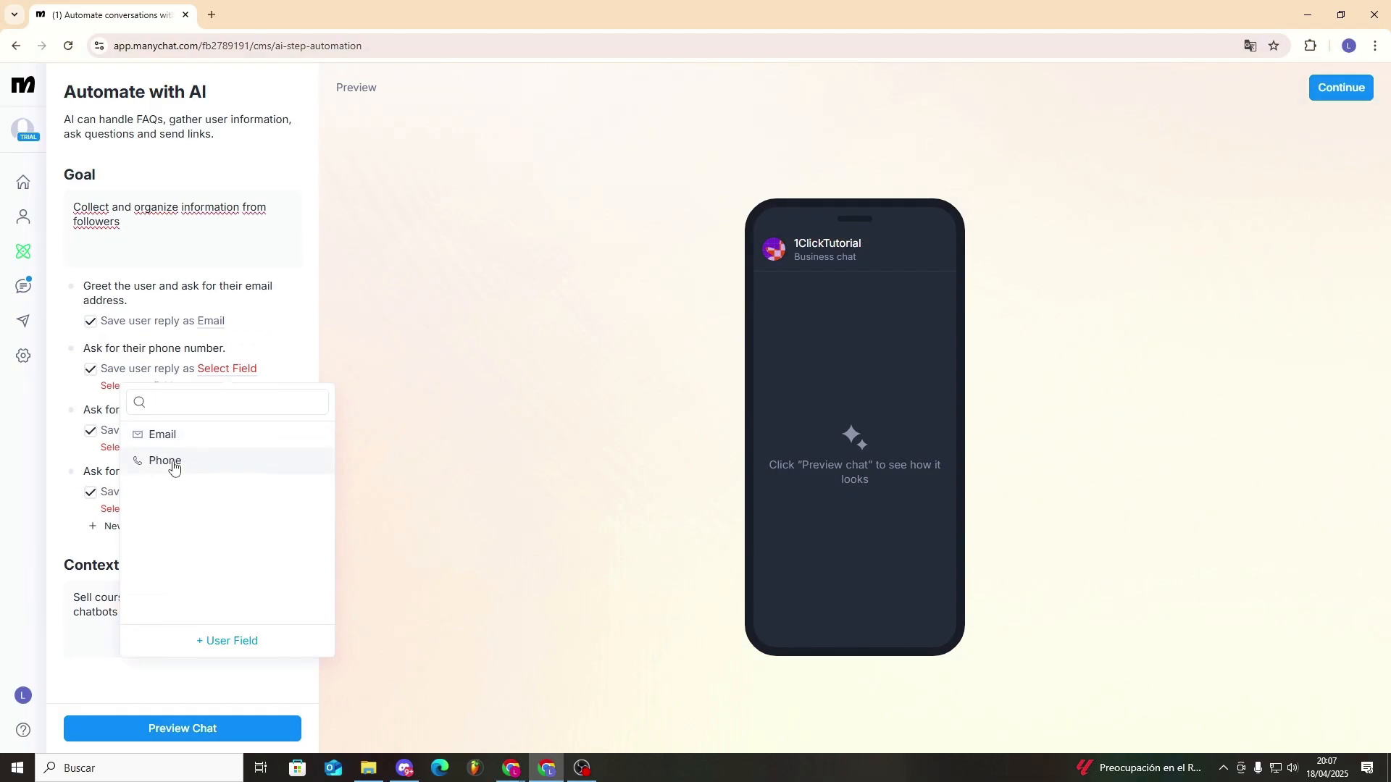
{"action": "left_click", "coordinate": [173, 460]}
- Create a user field named Age and save the reply to the age question in it
{"action": "left_click", "coordinate": [218, 435]}
{"action": "left_click", "coordinate": [249, 707]}
{"action": "type", "text": "Age"}
{"action": "left_click", "coordinate": [813, 448]}
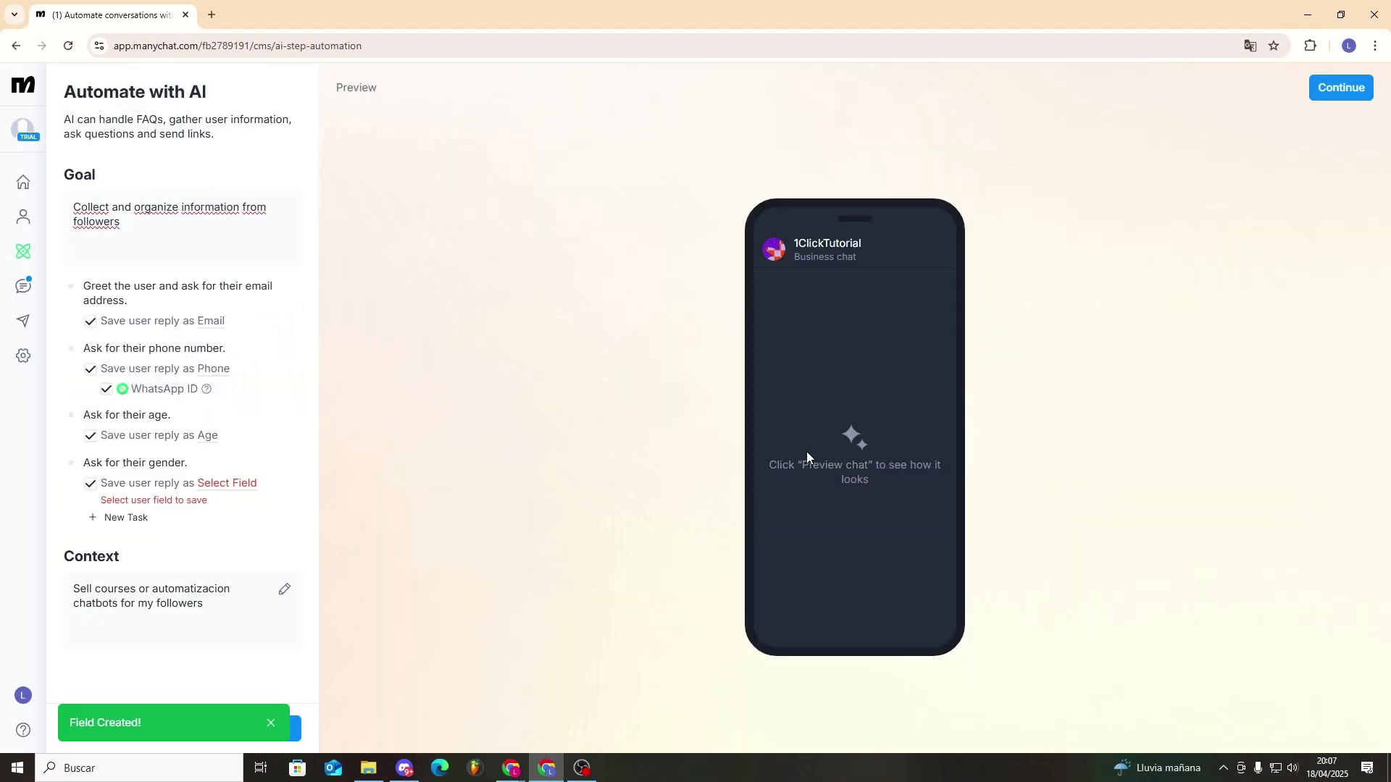
- Create a text user field named Gender and save the reply to the gender question in it
{"action": "left_click", "coordinate": [239, 484]}
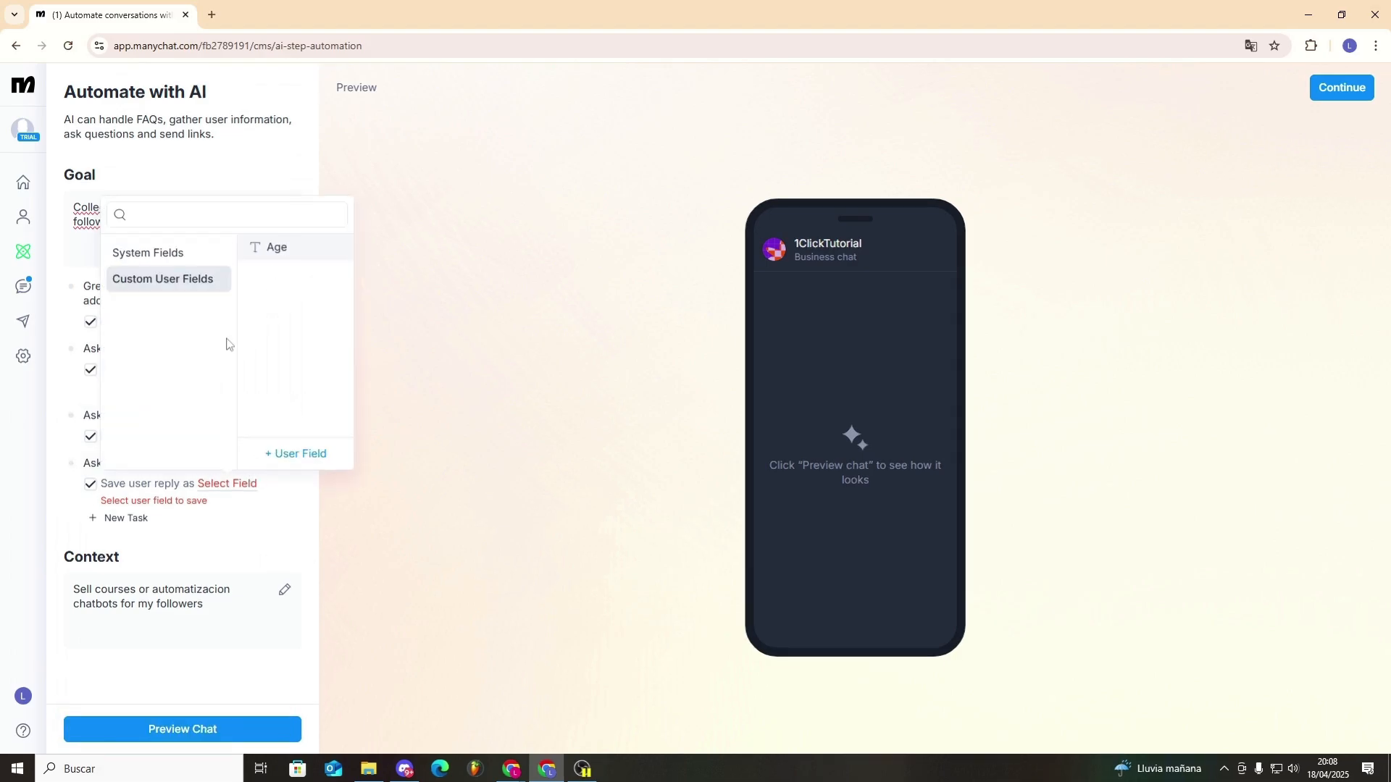
{"action": "left_click", "coordinate": [297, 454]}
{"action": "type", "text": "Gender"}
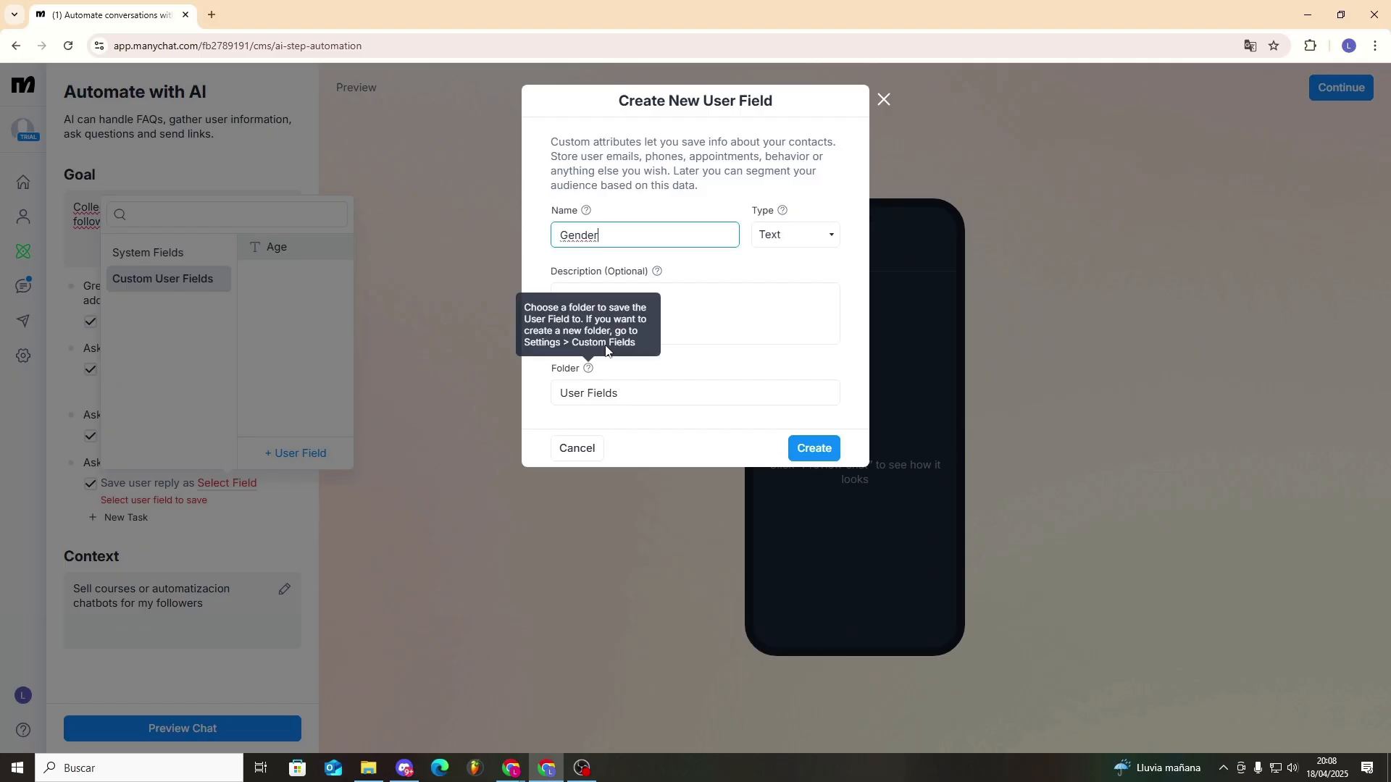
{"action": "left_click", "coordinate": [811, 449]}
- Preview the AI chat and answer its questions with a test e-mail, a phone number, age 38 and gender Male
{"action": "left_click", "coordinate": [265, 727]}
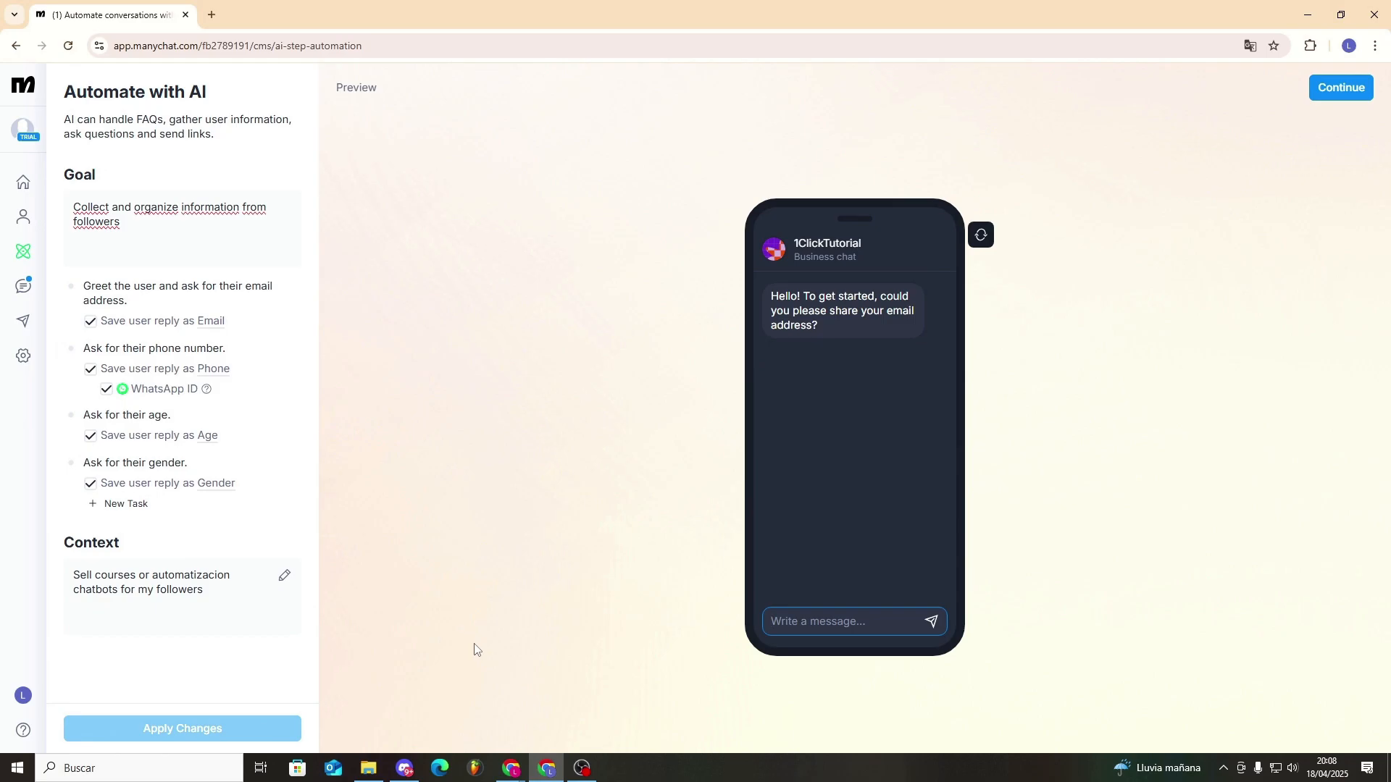
{"action": "key", "text": "Return"}
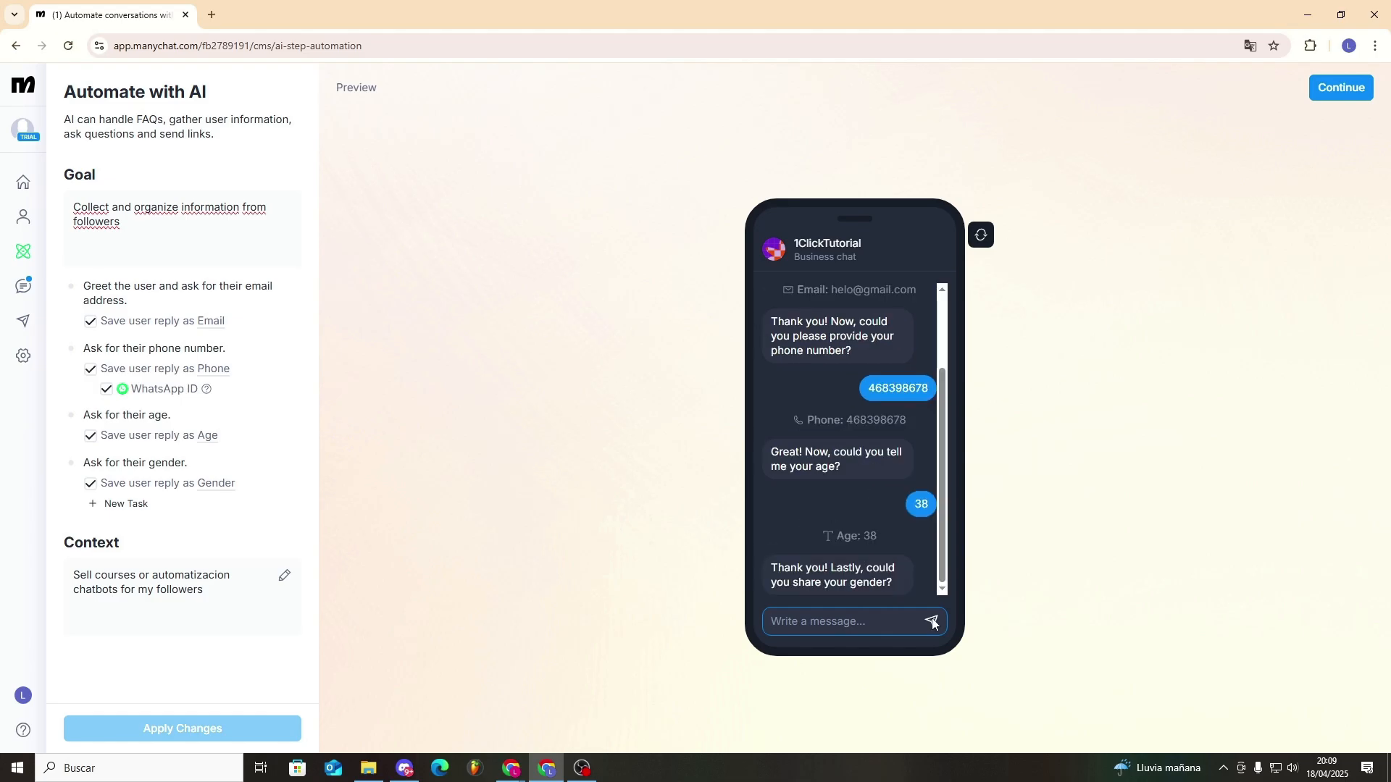
{"action": "type", "text": "Male"}
{"action": "key", "text": "Return"}
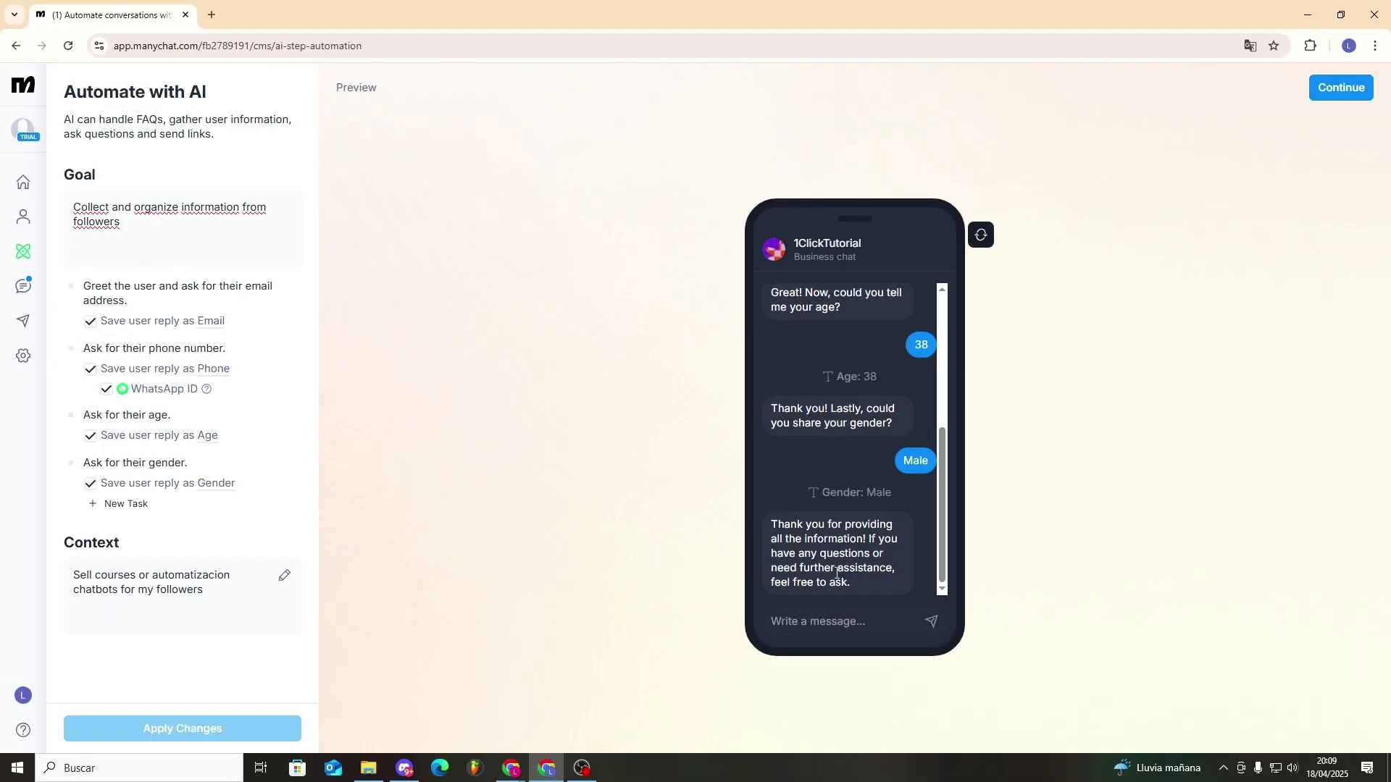
{"action": "scroll", "coordinate": [840, 536], "scroll_direction": "up", "scroll_amount": 4}
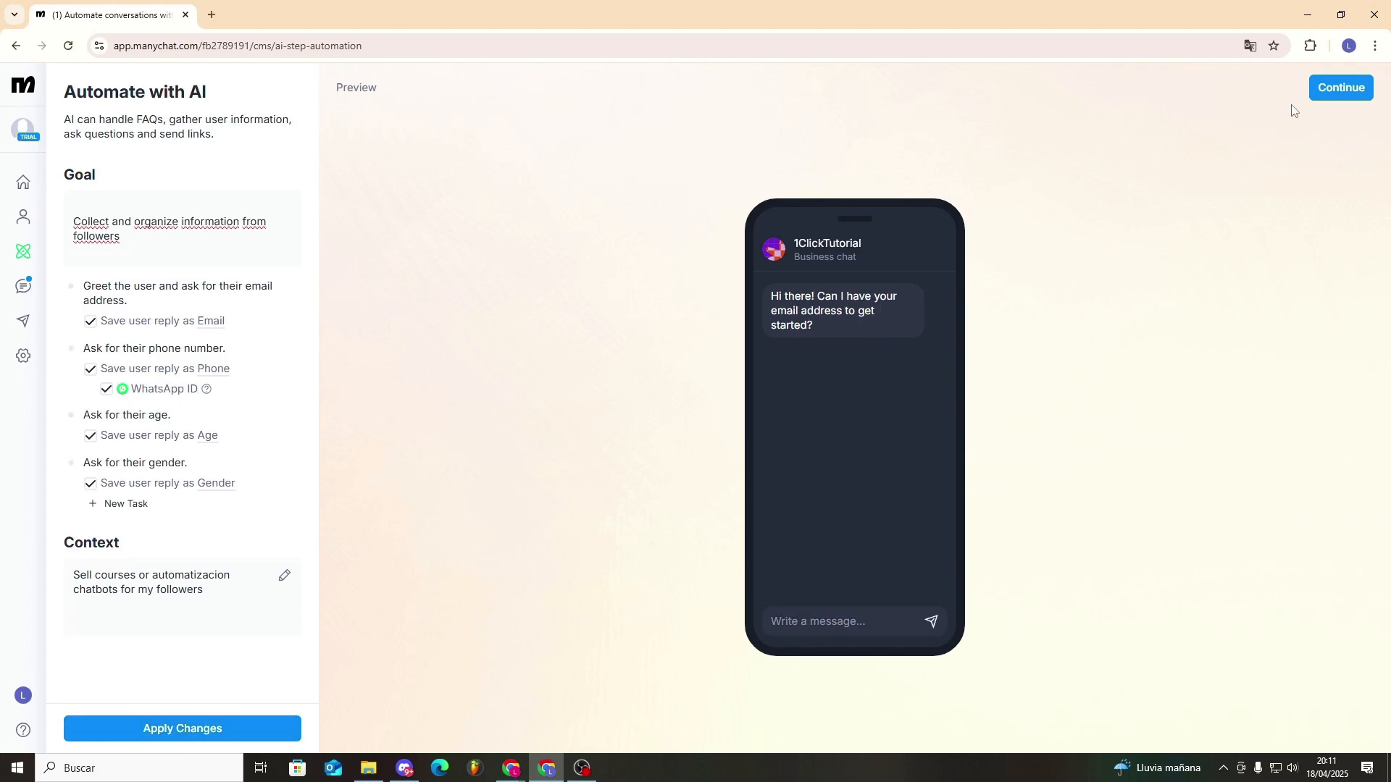
- Continue to the flow builder and add a "User sends a message" trigger that recognizes the intention "He/she liked our posts"
{"action": "left_click", "coordinate": [1354, 88]}
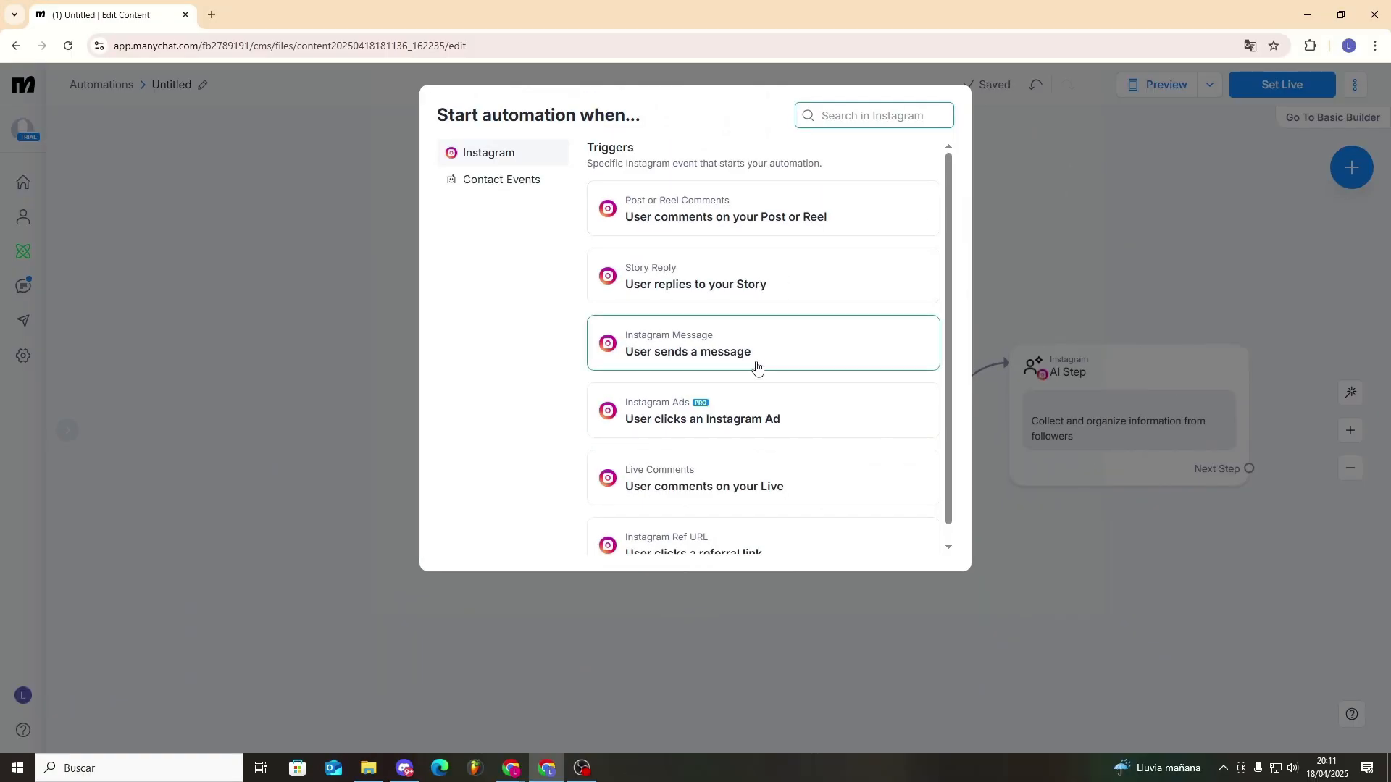
{"action": "left_click", "coordinate": [753, 357]}
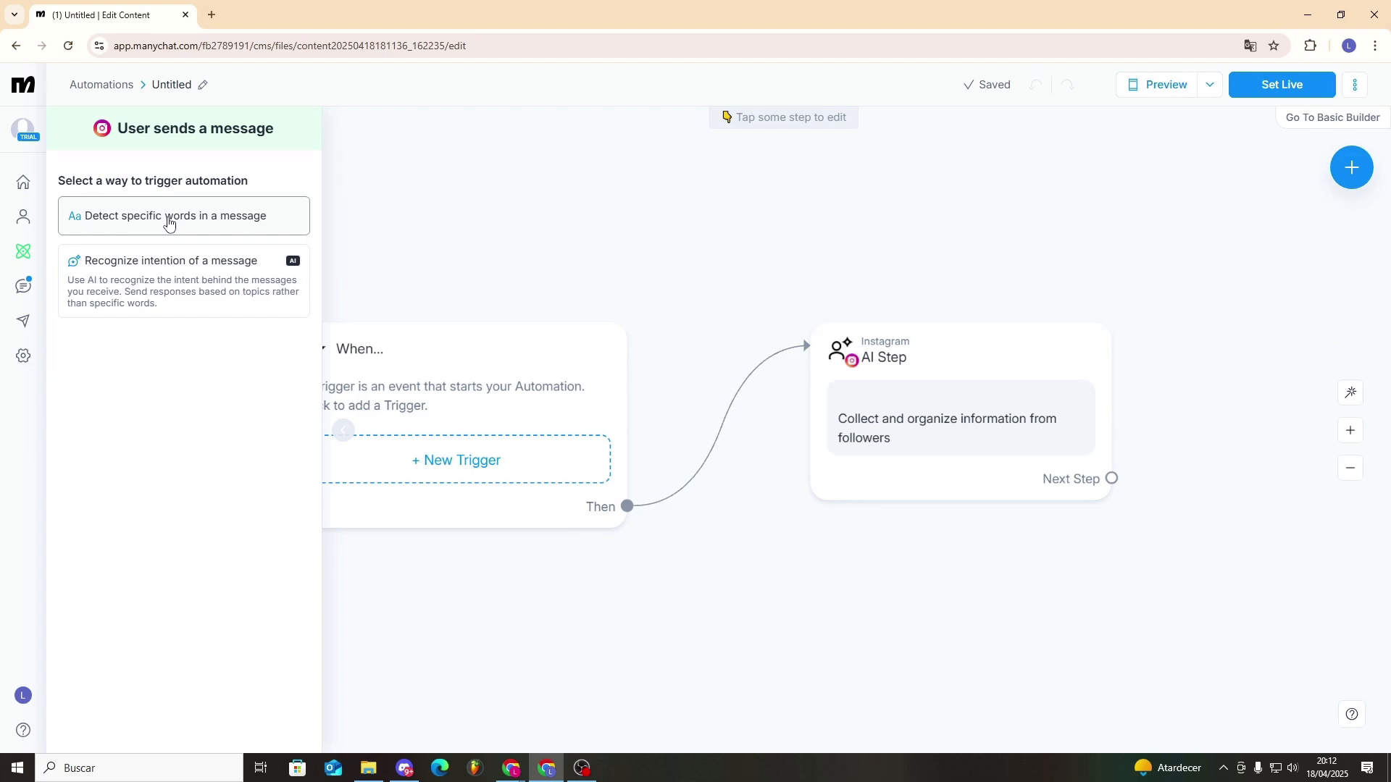
{"action": "left_click", "coordinate": [171, 293]}
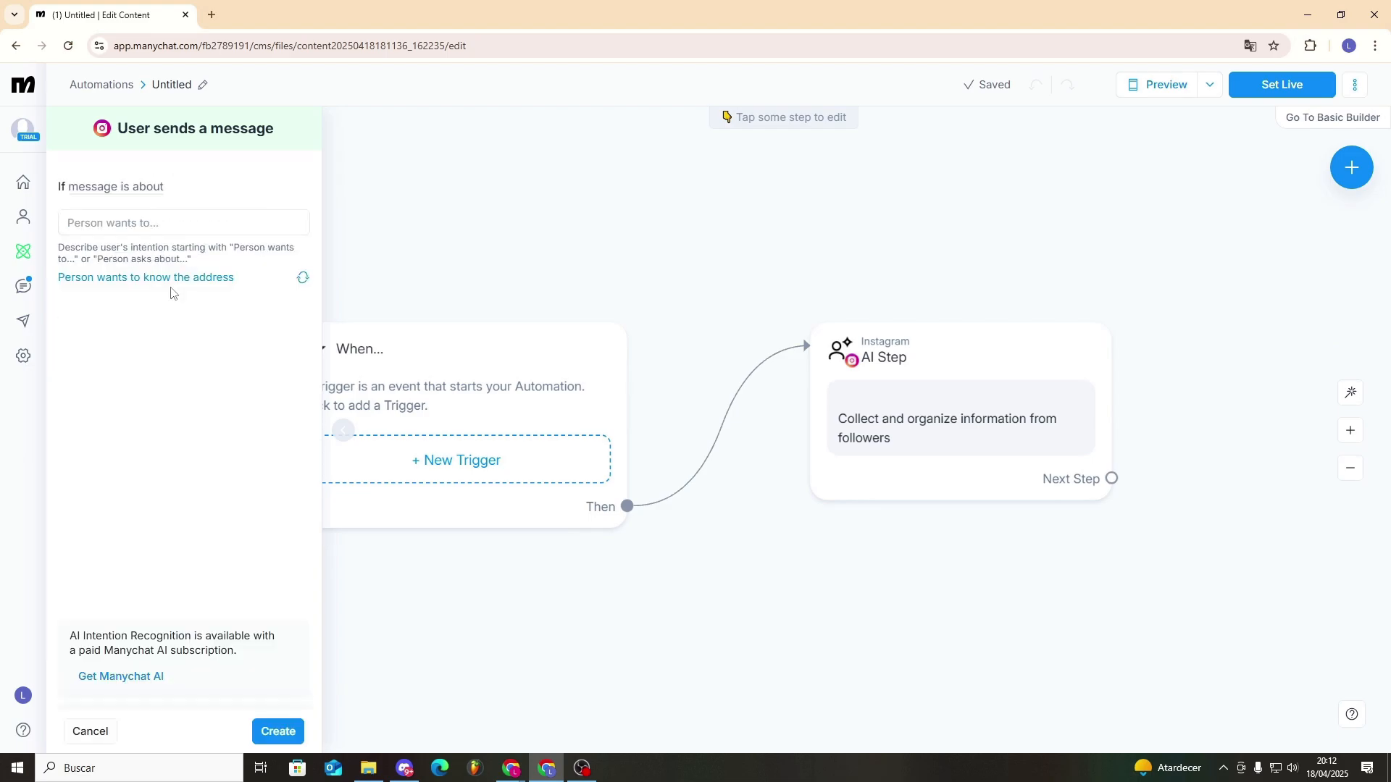
{"action": "left_click", "coordinate": [160, 225]}
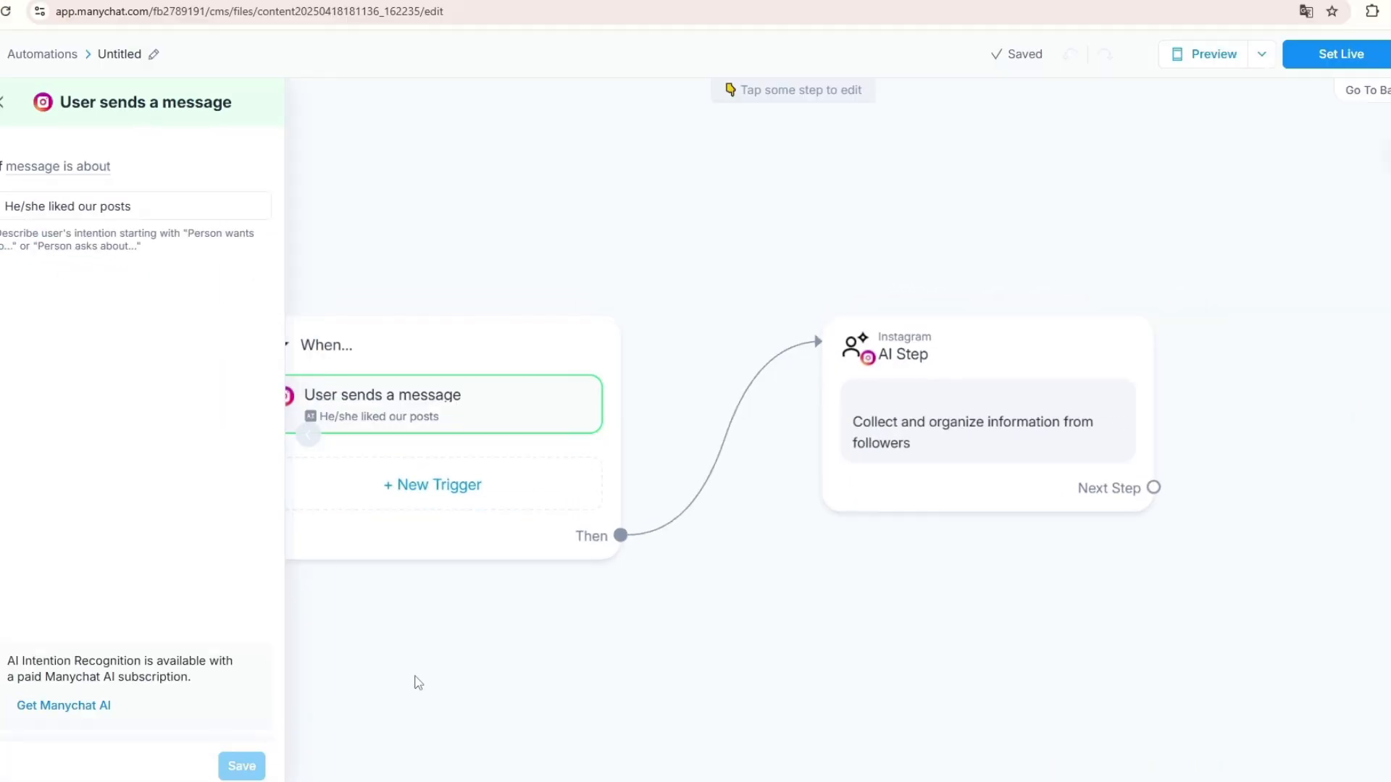
- After the trigger, add an Instagram message "Would you like to join the program to get more information?" with Yes/No buttons, linking Yes to the AI Step
{"action": "left_click", "coordinate": [620, 536]}
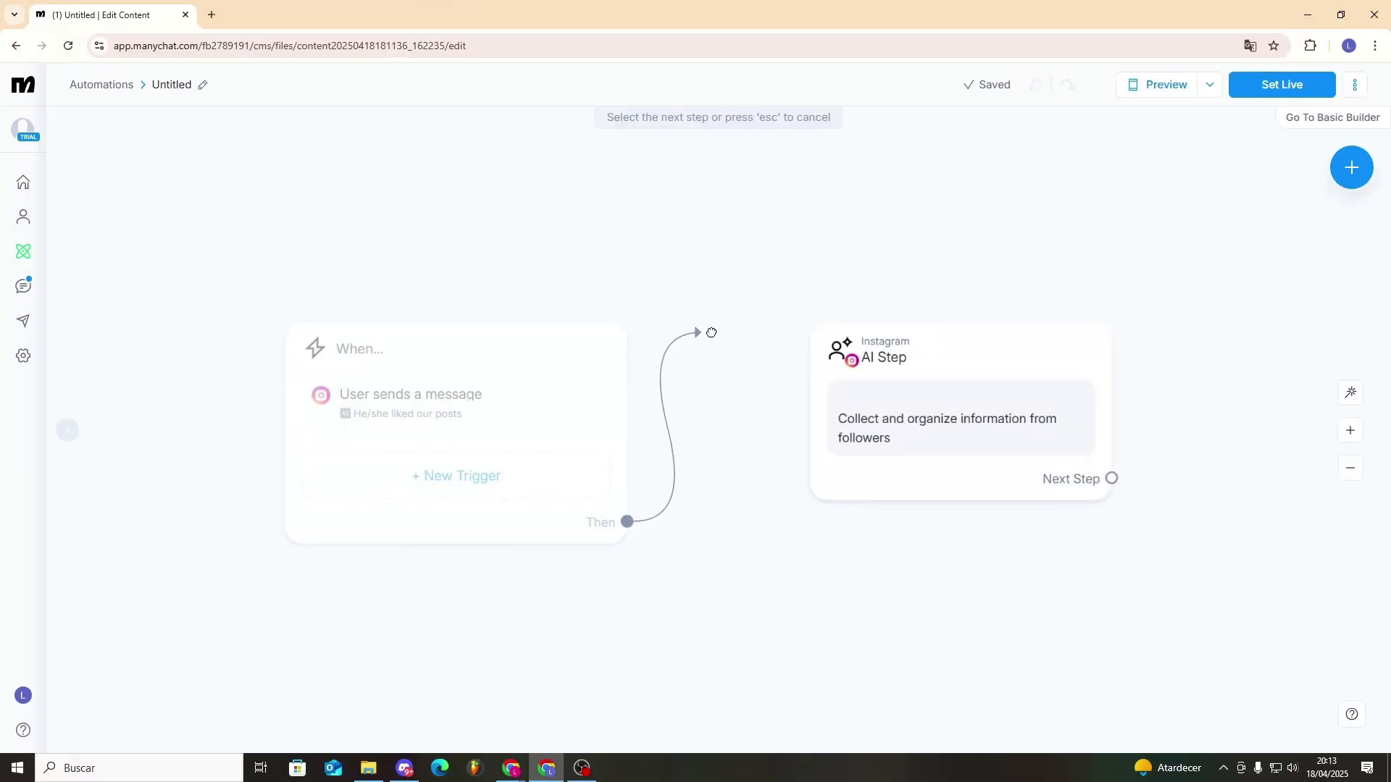
{"action": "left_click", "coordinate": [724, 335]}
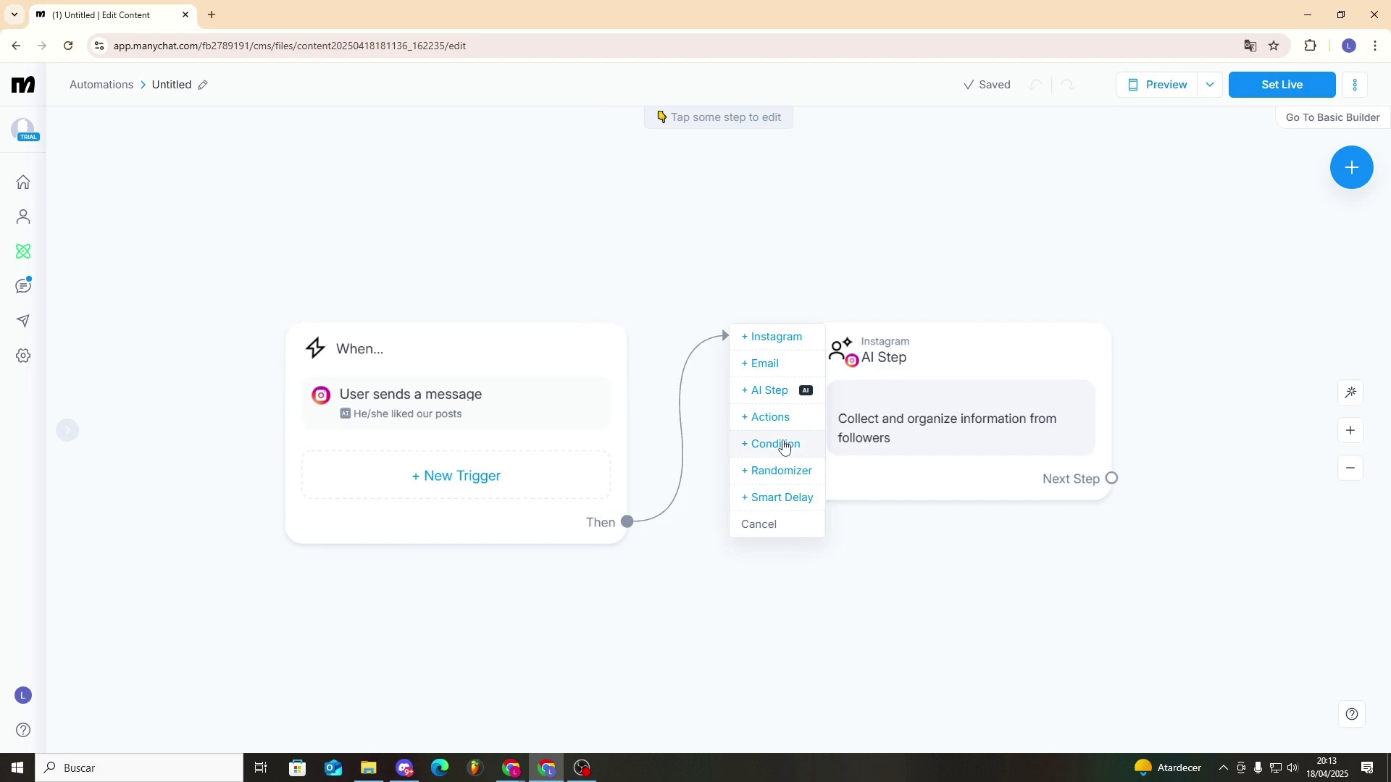
{"action": "left_click", "coordinate": [772, 337]}
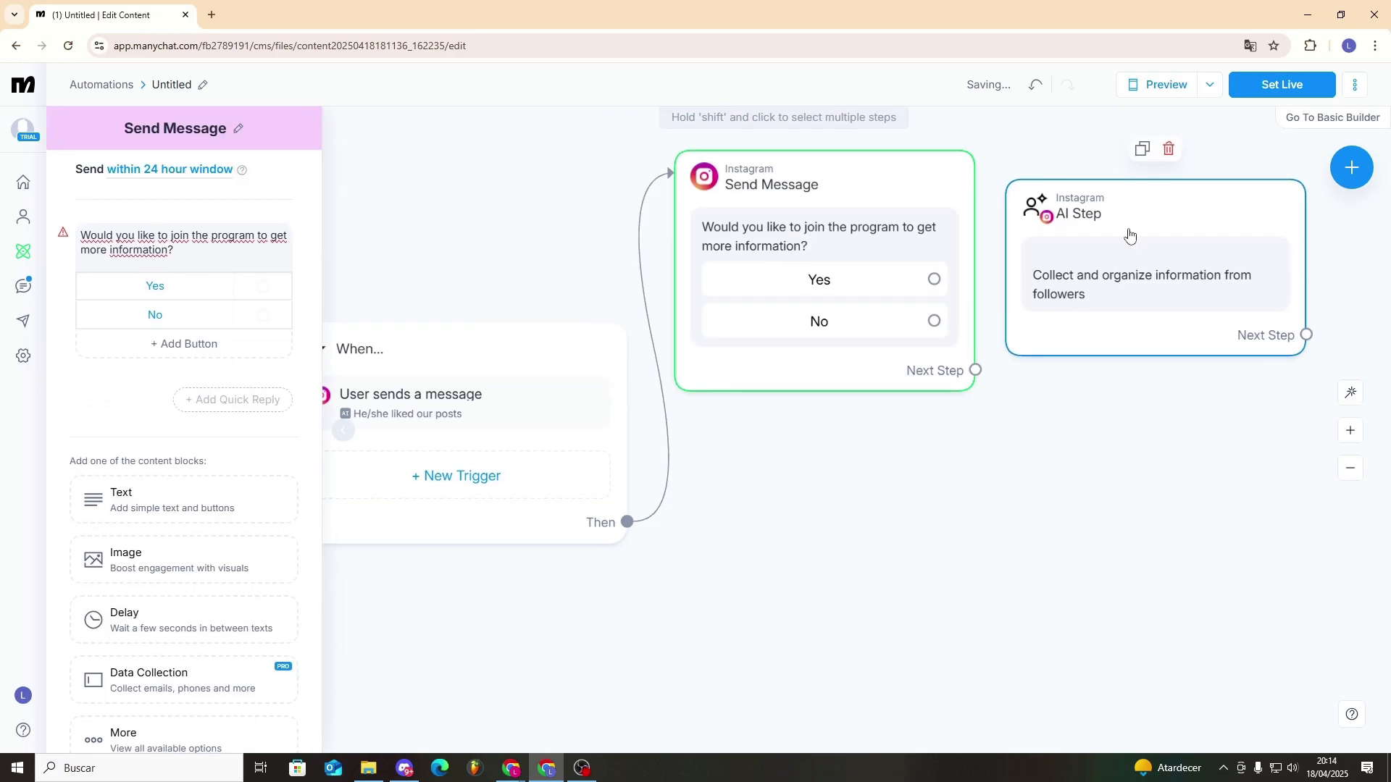
{"action": "left_click_drag", "start_coordinate": [934, 279], "coordinate": [1048, 285]}
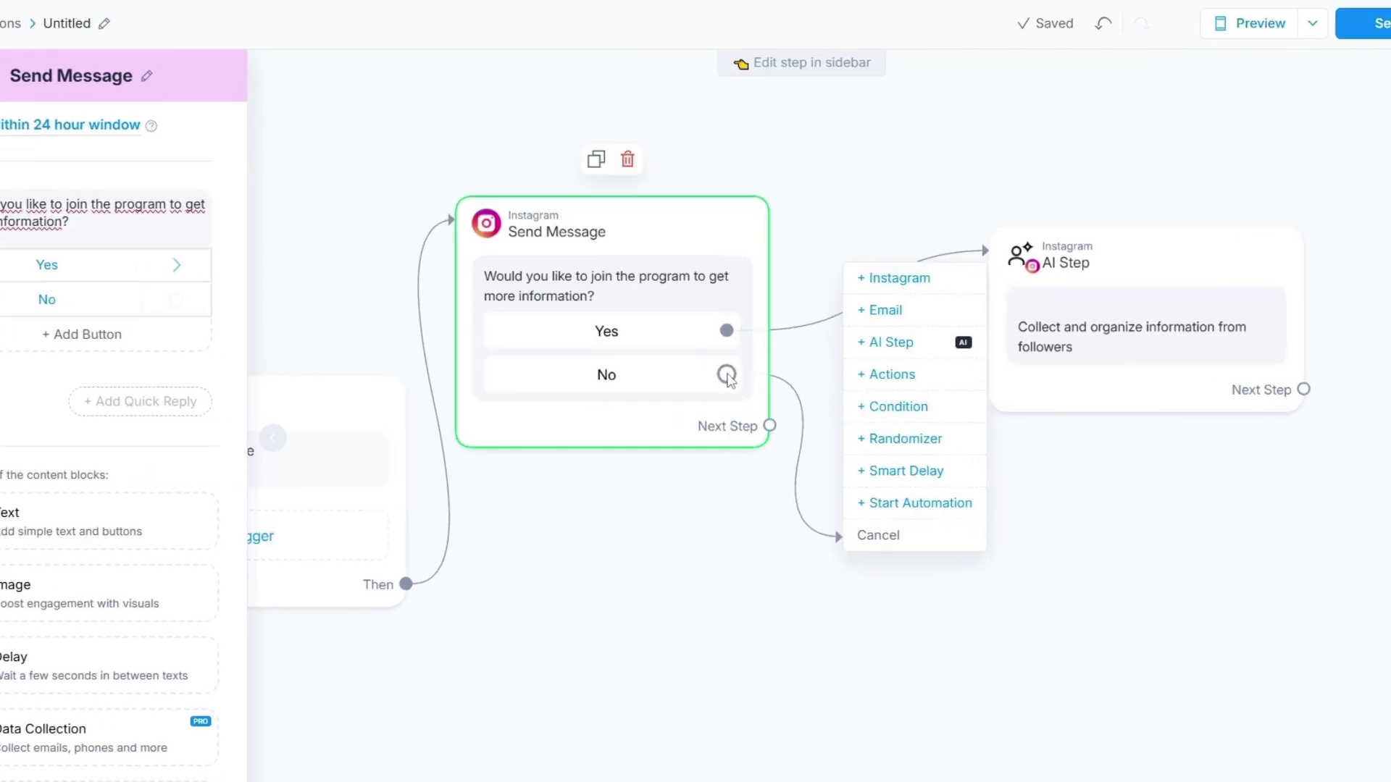
- Link No to a new Instagram message "If you change your opinion, click here" and connect its "Yeeeeeees!" button to the AI Step
{"action": "left_click", "coordinate": [880, 280]}
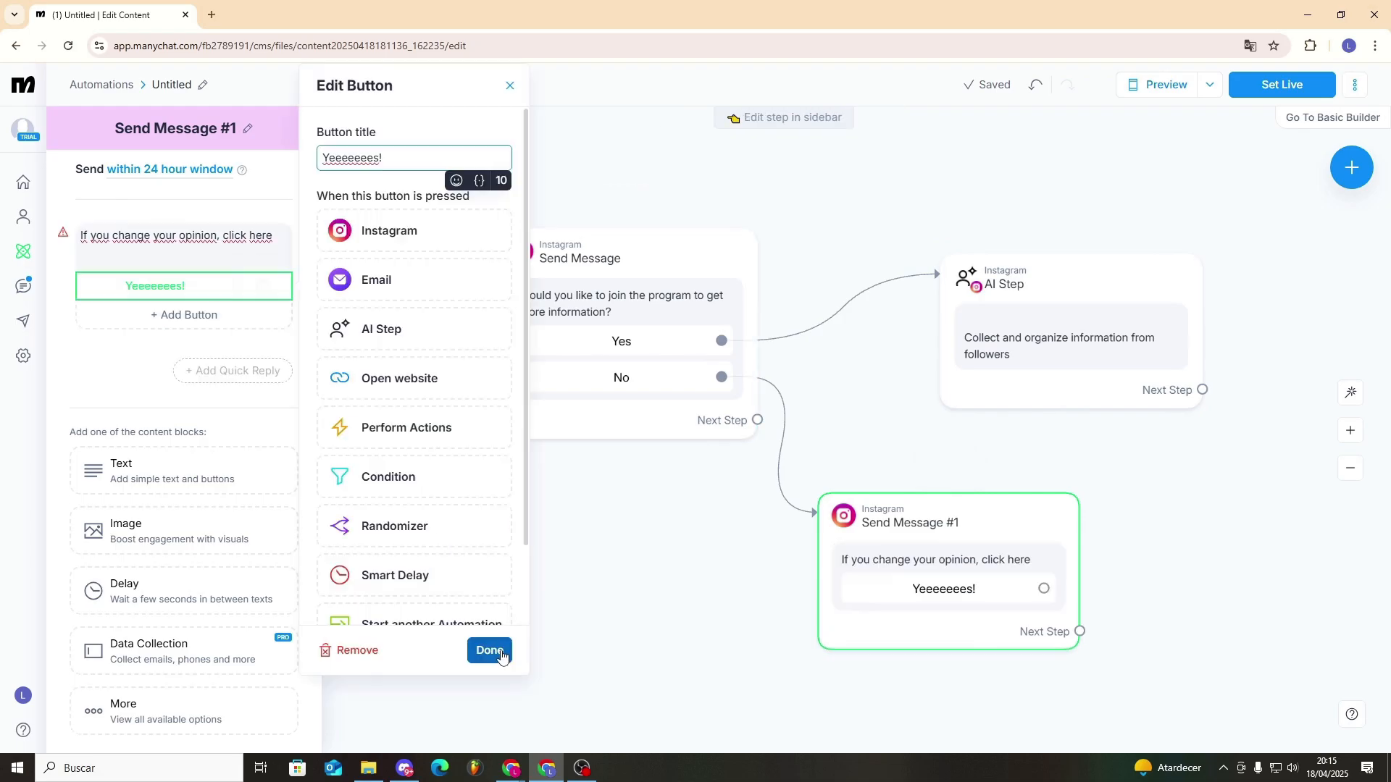
{"action": "left_click", "coordinate": [486, 650]}
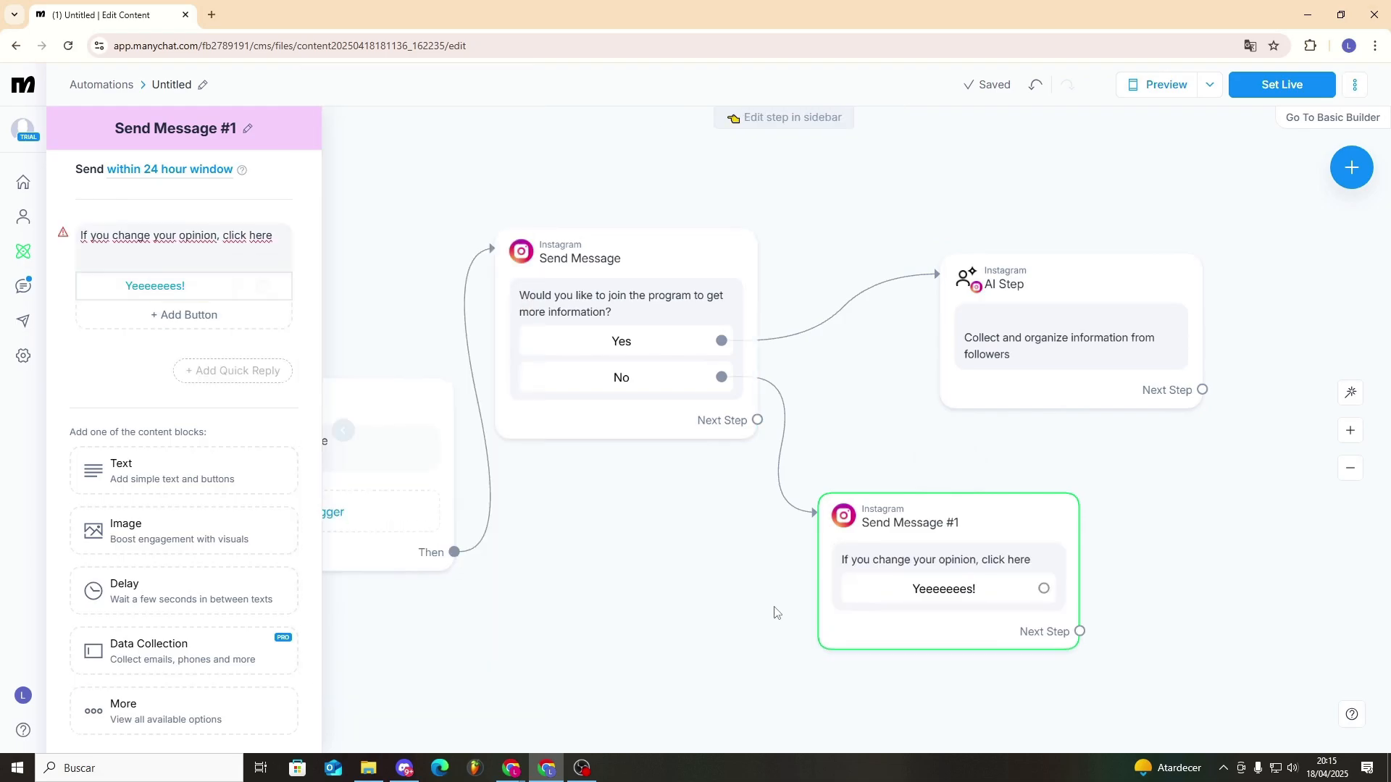
{"action": "left_click_drag", "start_coordinate": [1044, 588], "coordinate": [1003, 355]}
- After the "If you change your opinion, click here" message, add an Actions step that applies the tag "Cliente Masterclass"
{"action": "left_click_drag", "start_coordinate": [1081, 632], "coordinate": [1188, 564]}
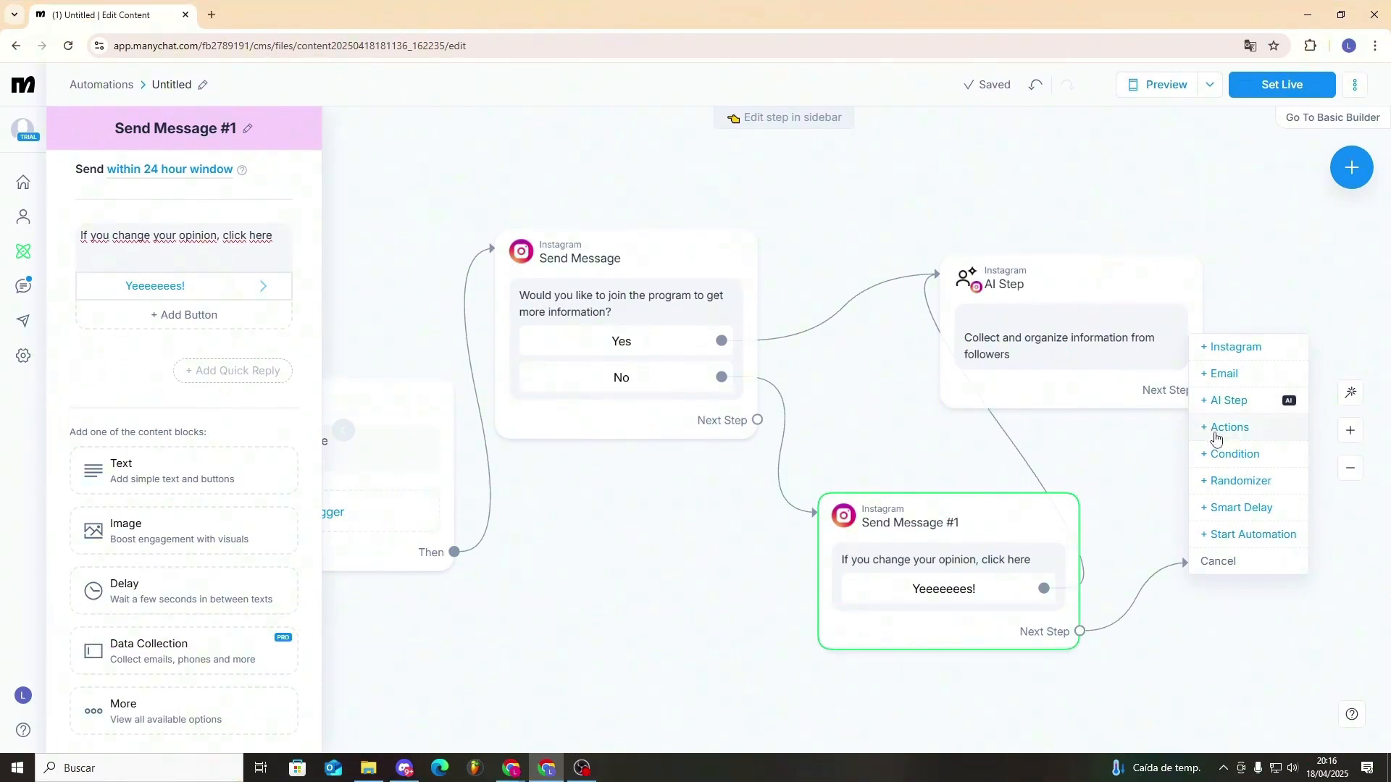
{"action": "left_click", "coordinate": [1217, 428]}
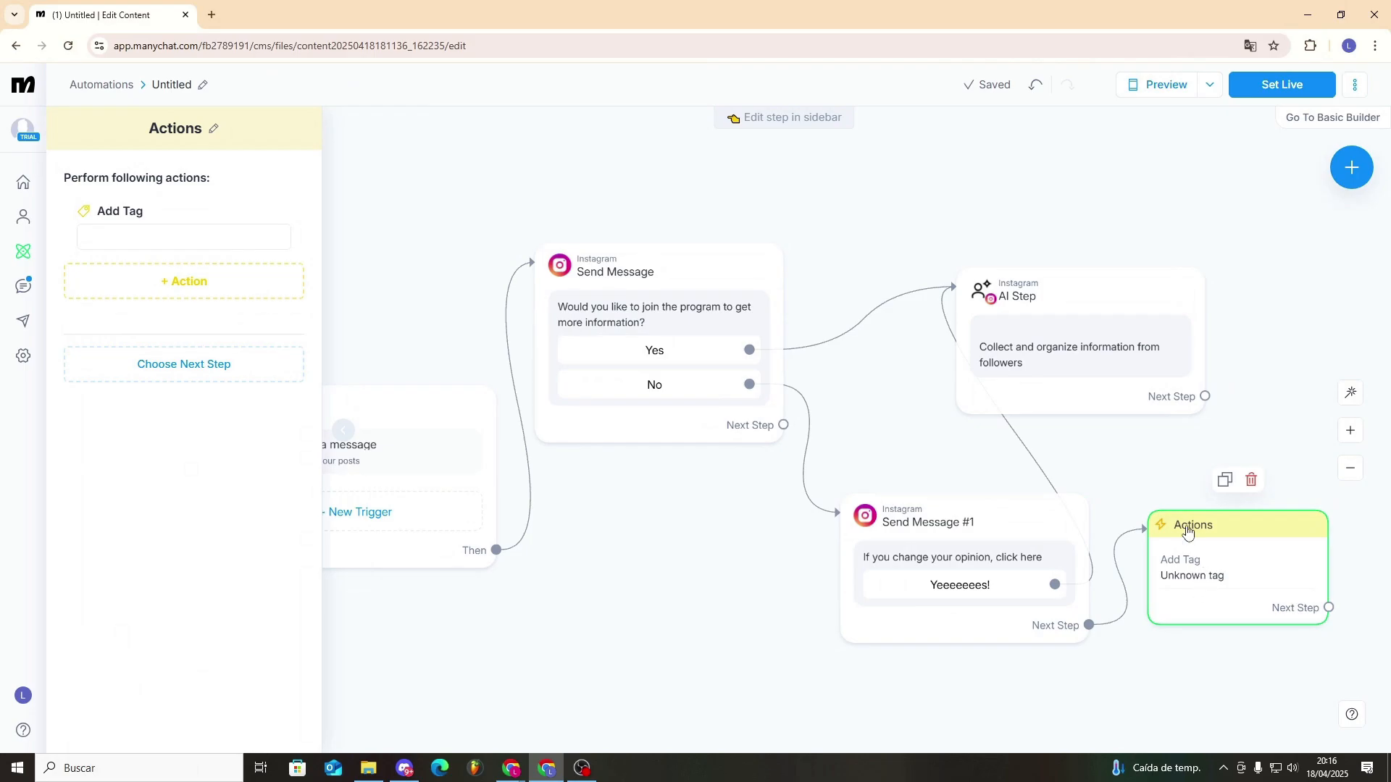
{"action": "left_click_drag", "start_coordinate": [1197, 534], "coordinate": [1225, 531]}
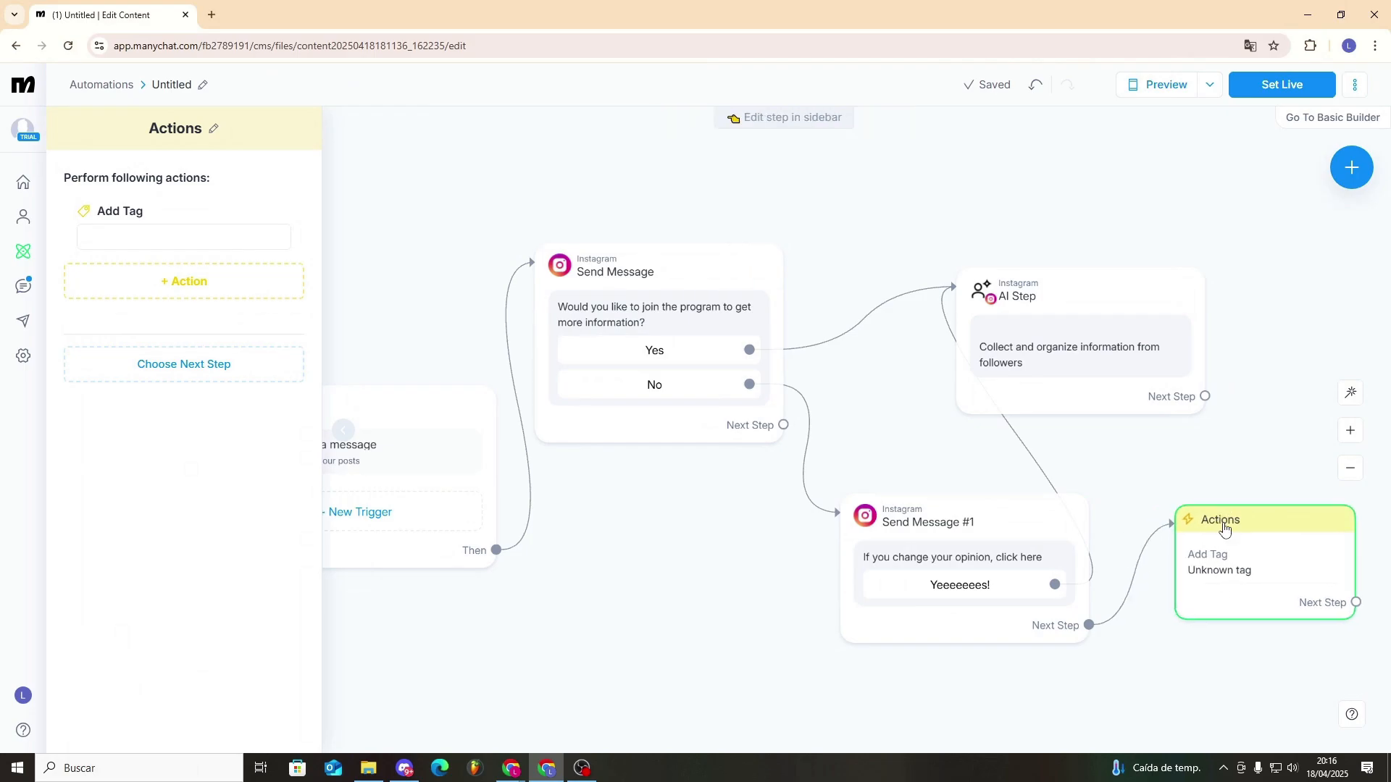
{"action": "left_click", "coordinate": [161, 238]}
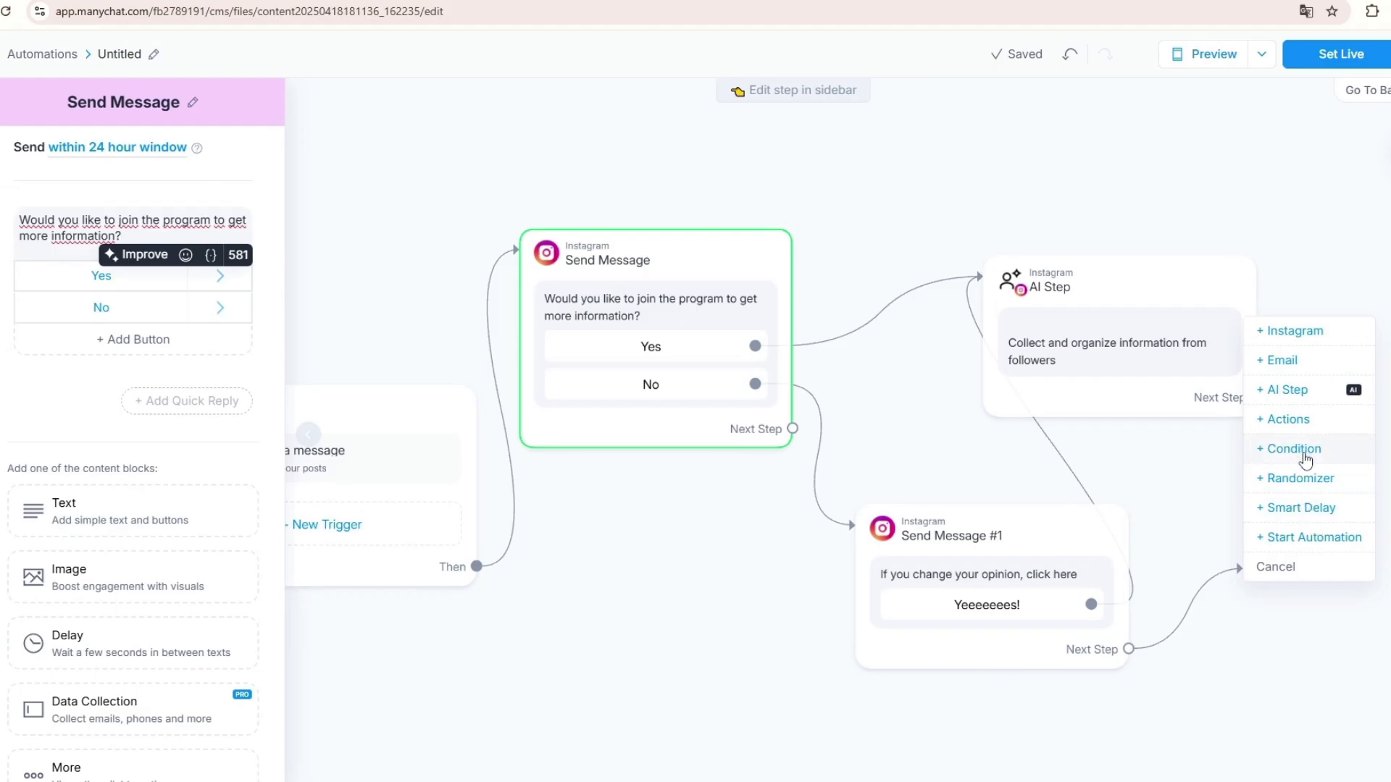
{"action": "left_click", "coordinate": [1296, 420]}
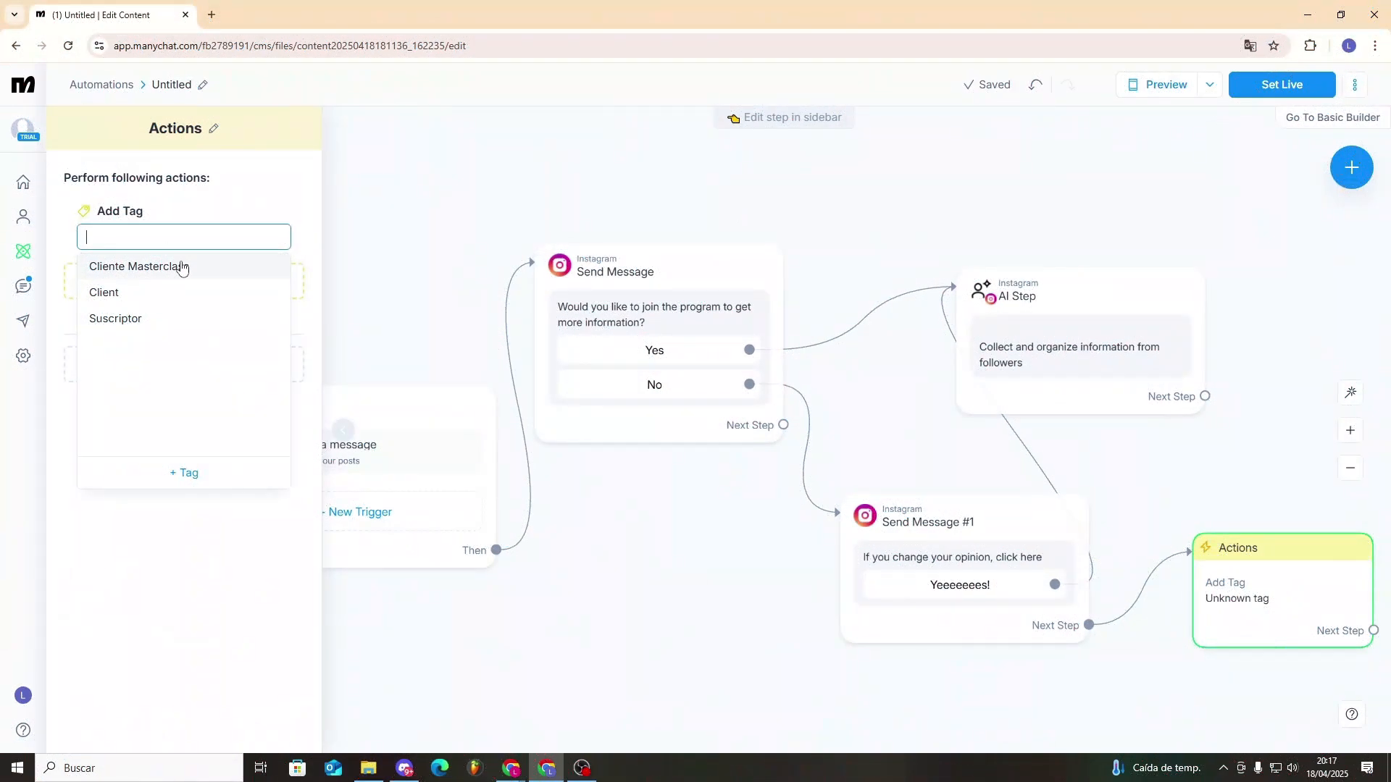
{"action": "left_click", "coordinate": [181, 268]}
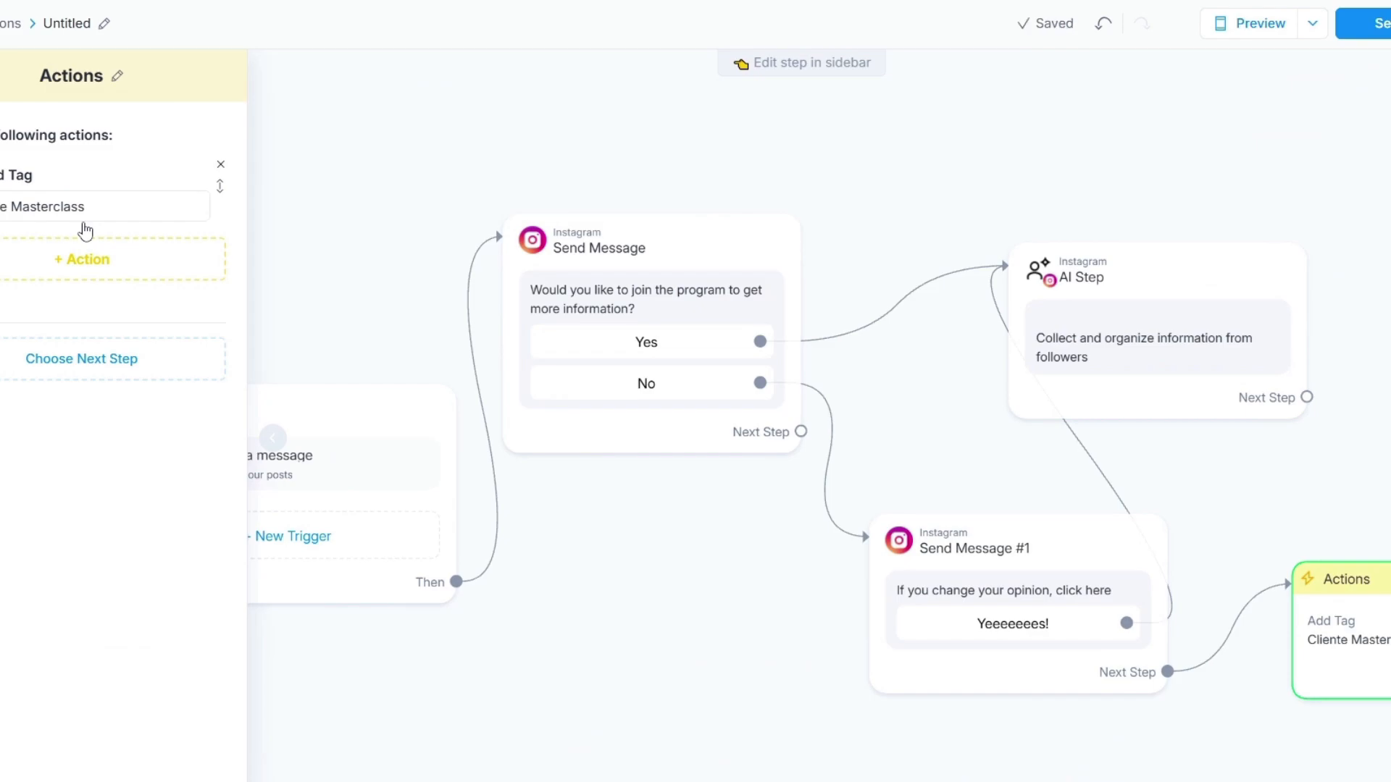
- Link the AI Step to the tag action instead of the second message, and set the automation live
{"action": "left_click_drag", "start_coordinate": [1308, 398], "coordinate": [1304, 569]}
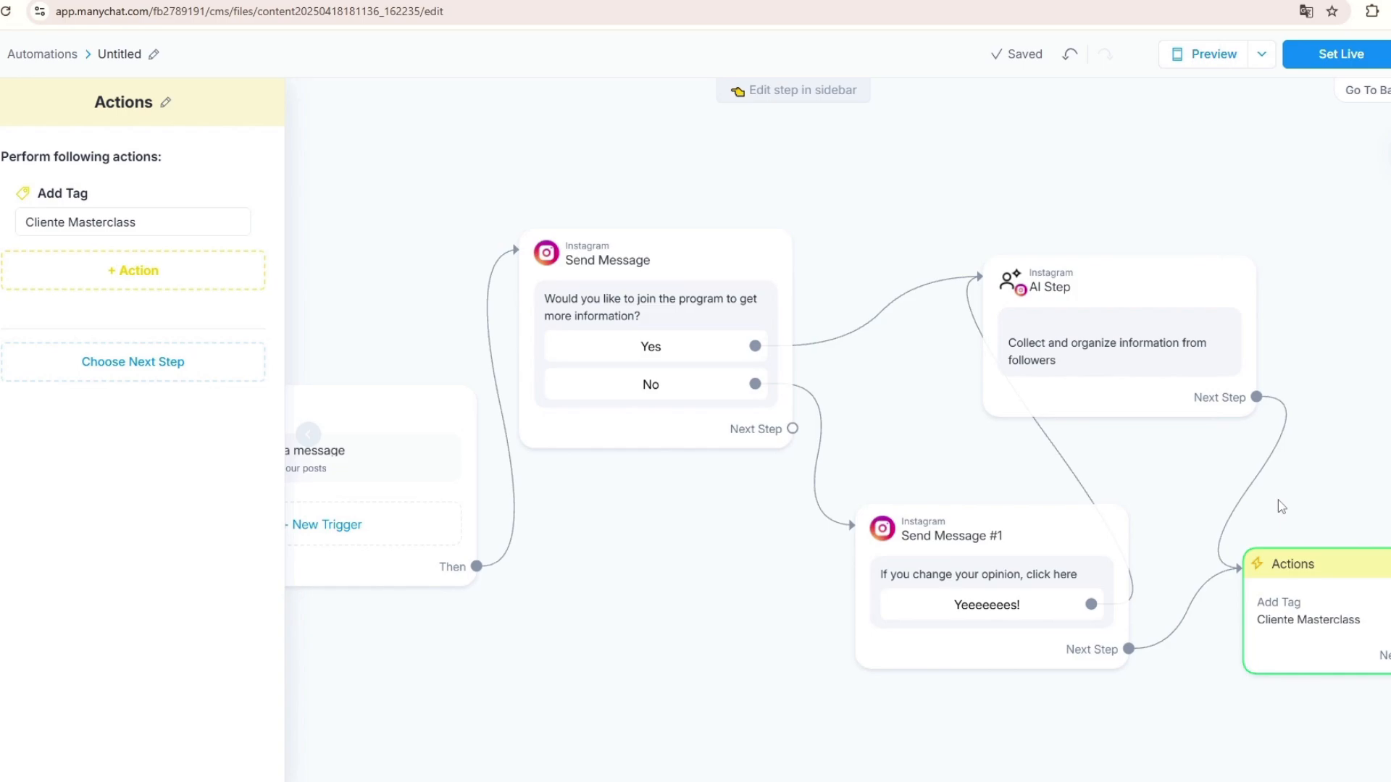
{"action": "left_click", "coordinate": [1128, 649]}
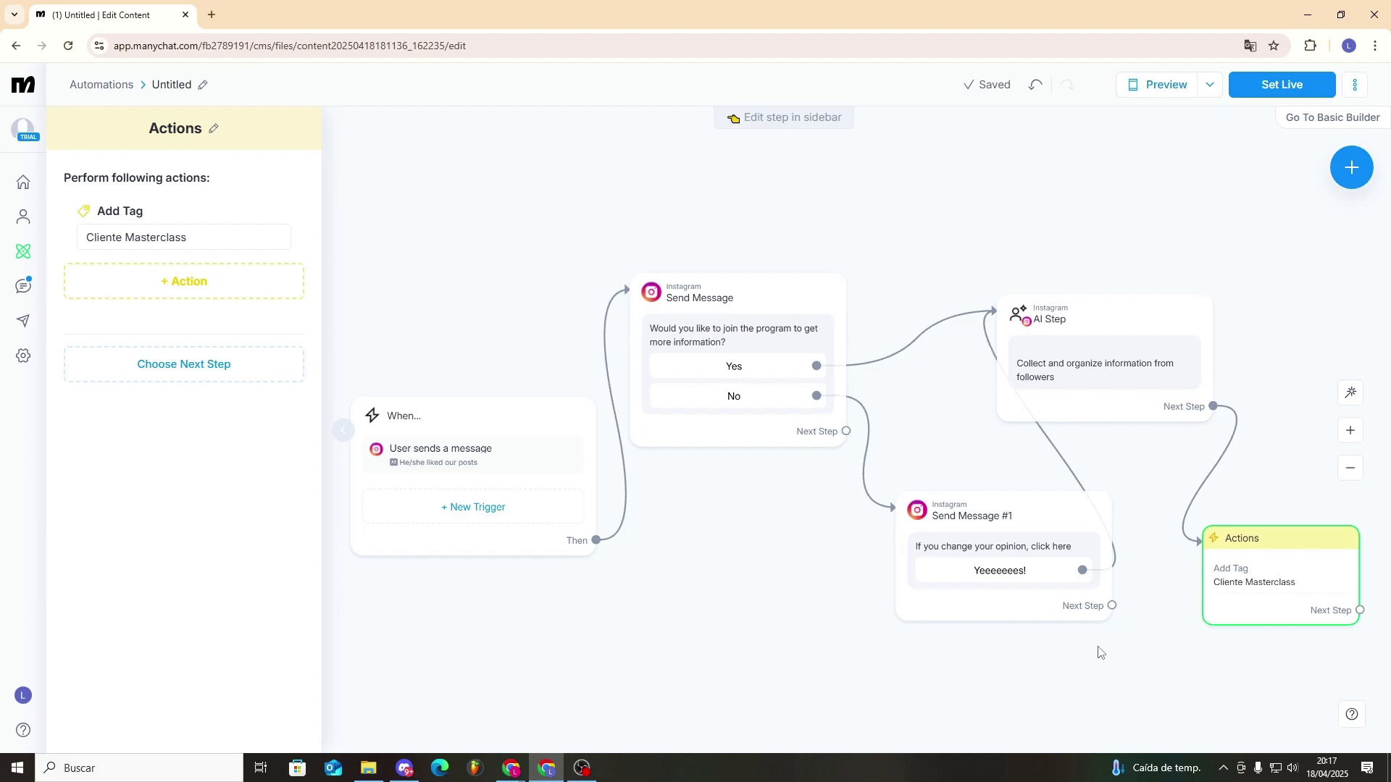
{"action": "left_click", "coordinate": [1085, 687]}
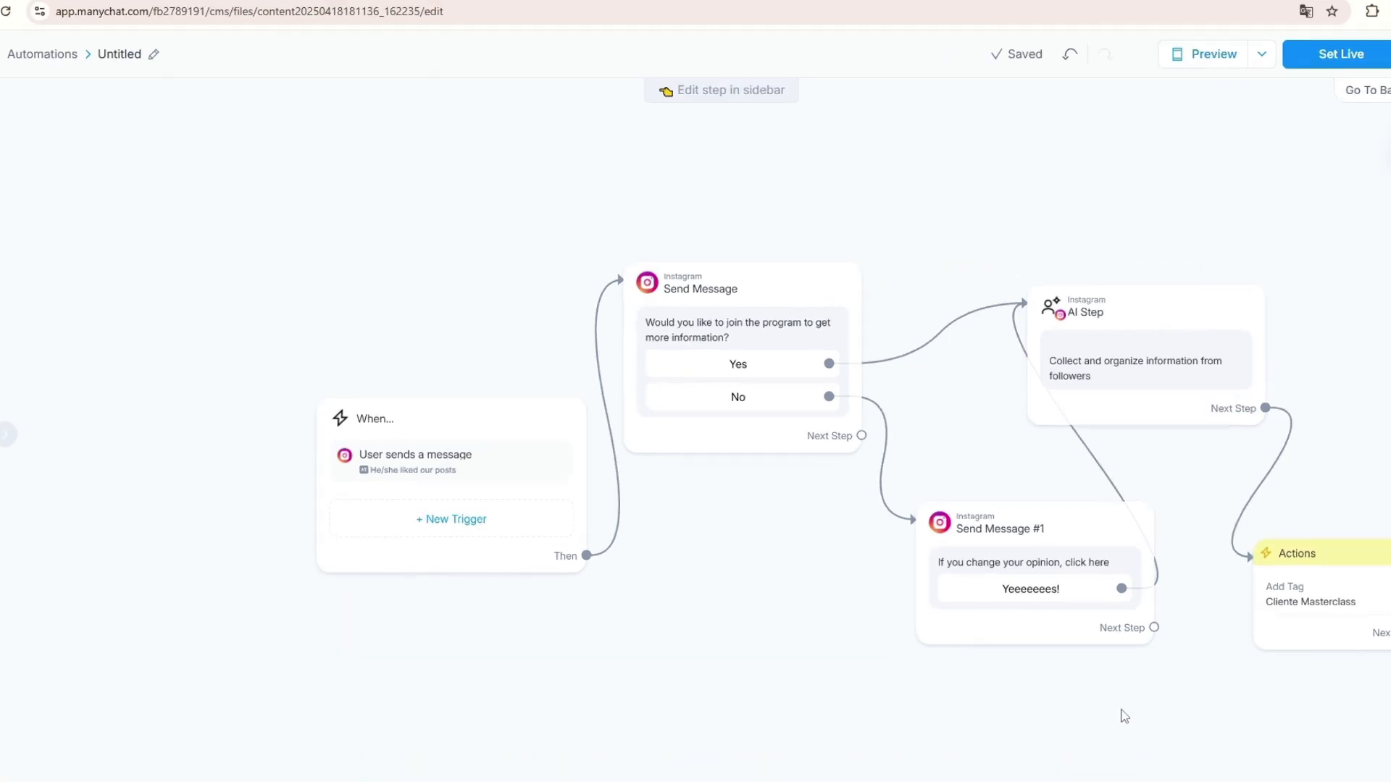
{"action": "left_click", "coordinate": [1338, 54]}
{"action": "left_click", "coordinate": [483, 265]}
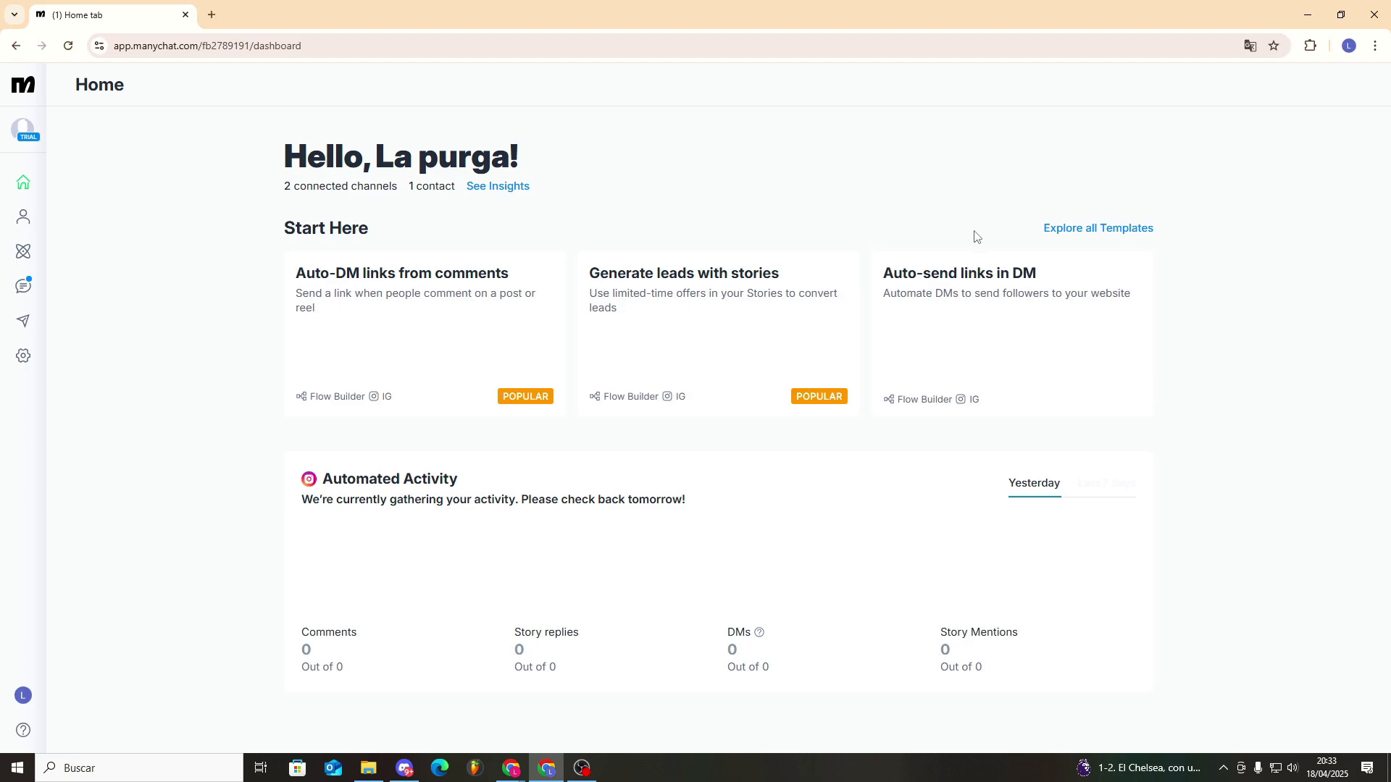
- Open the "Use AI to answer all your FAQs" template and review its sample questions and answers
{"action": "left_click", "coordinate": [1100, 230]}
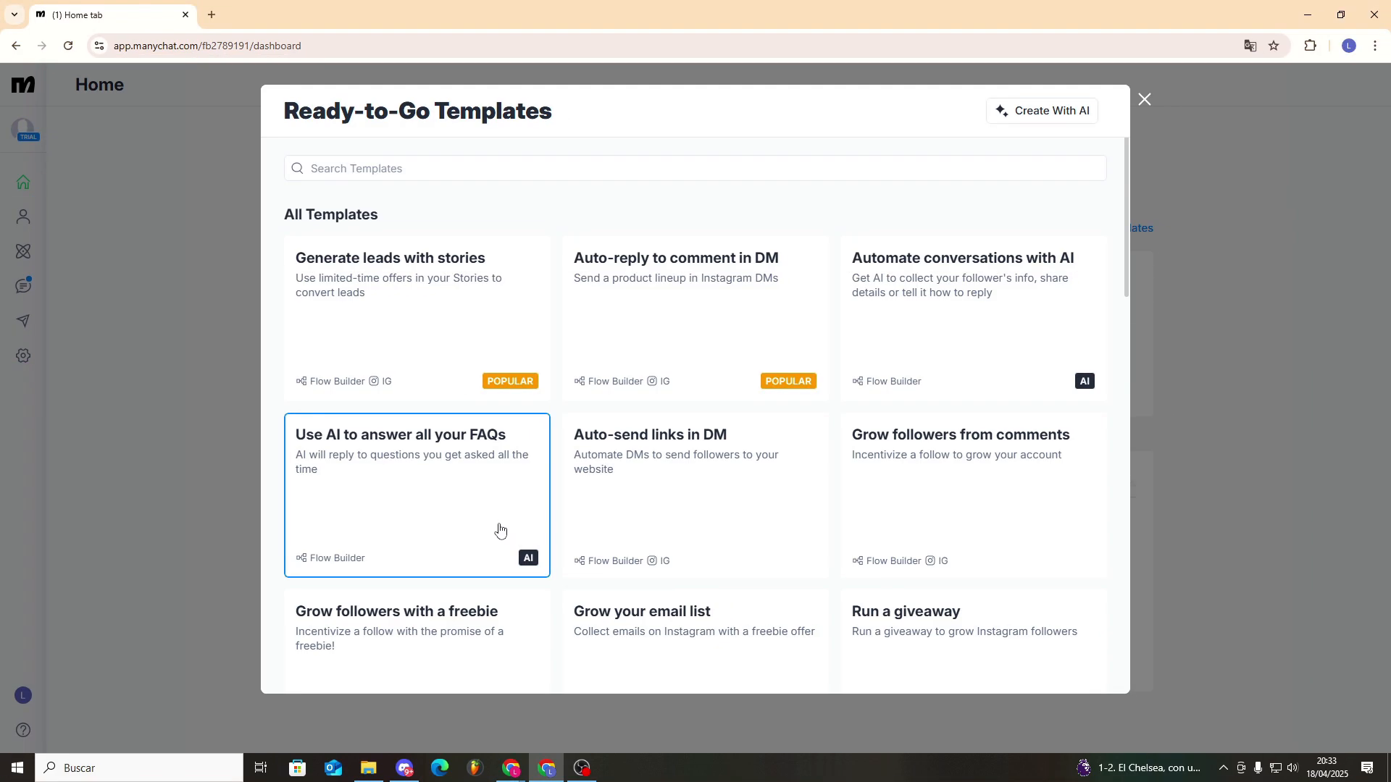
{"action": "left_click", "coordinate": [494, 529]}
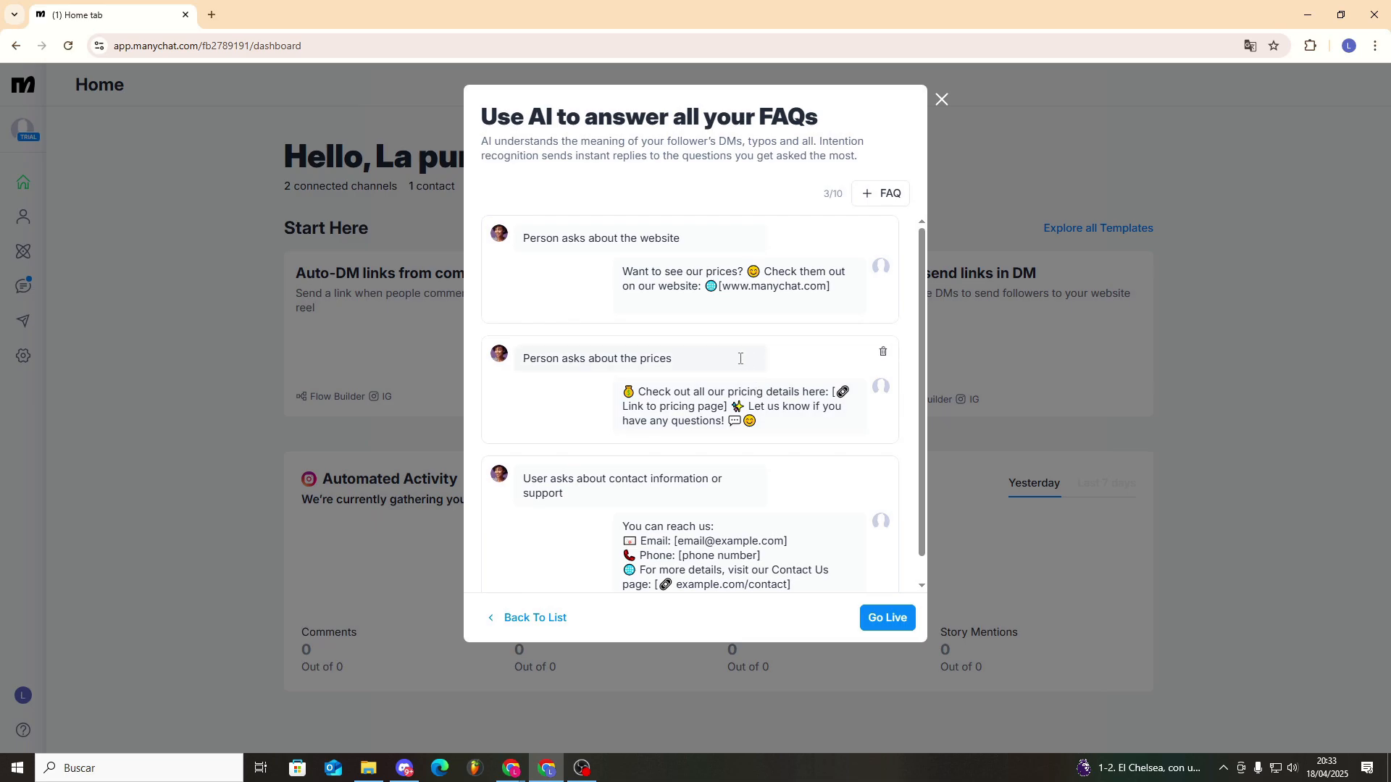
{"action": "scroll", "coordinate": [747, 359], "scroll_direction": "down", "scroll_amount": 1}
{"action": "scroll", "coordinate": [725, 406], "scroll_direction": "up", "scroll_amount": 1}
{"action": "scroll", "coordinate": [795, 476], "scroll_direction": "down", "scroll_amount": 1}
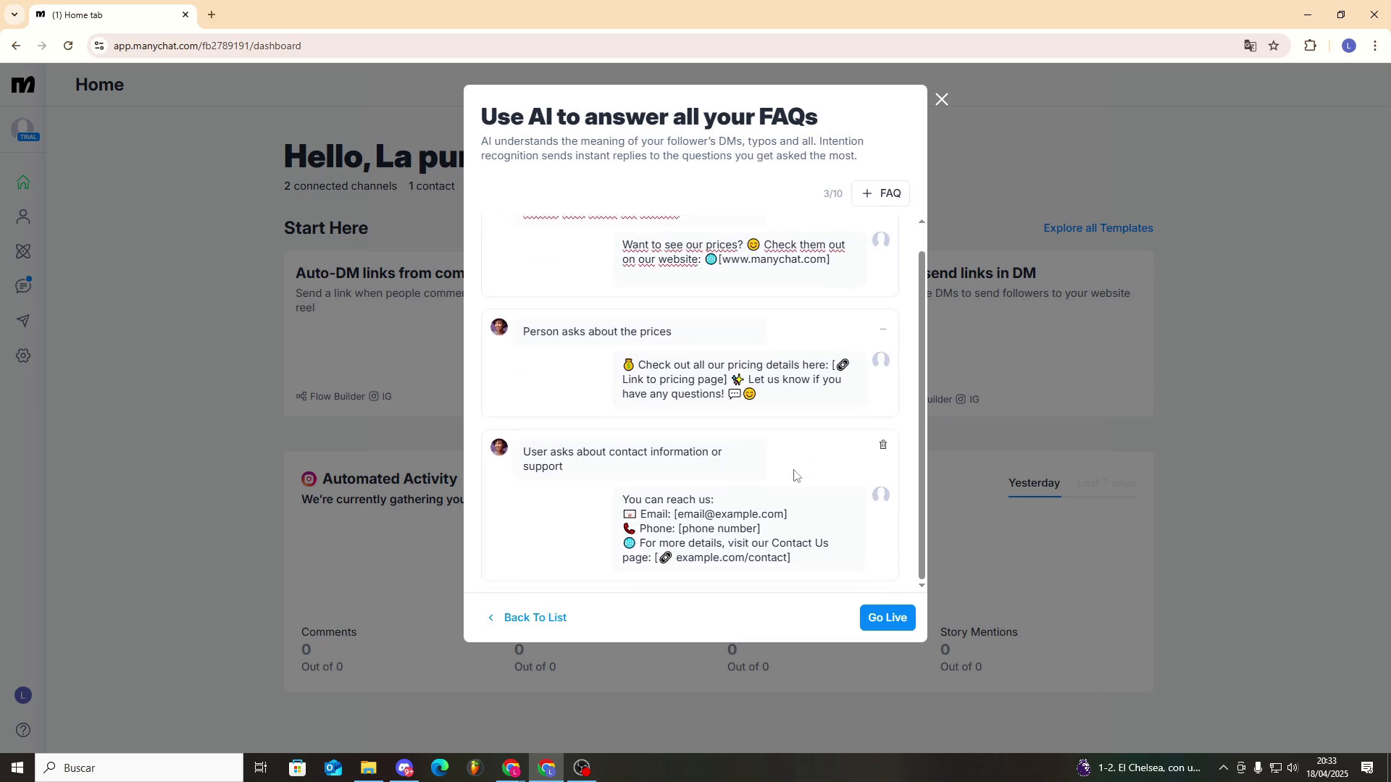
- Add two blank FAQ entries to the template and leave it without saving
{"action": "left_click", "coordinate": [876, 193]}
{"action": "left_click", "coordinate": [876, 192]}
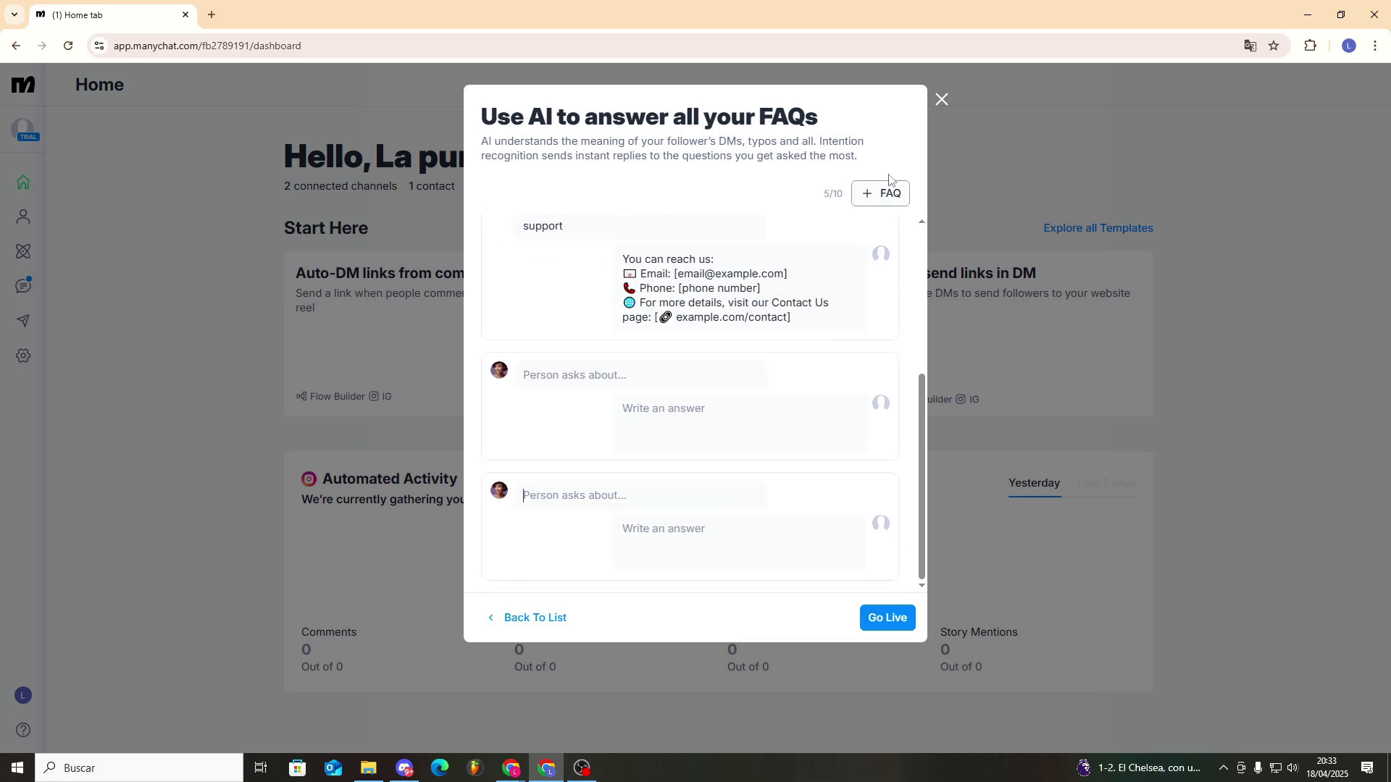
{"action": "left_click", "coordinate": [941, 100]}
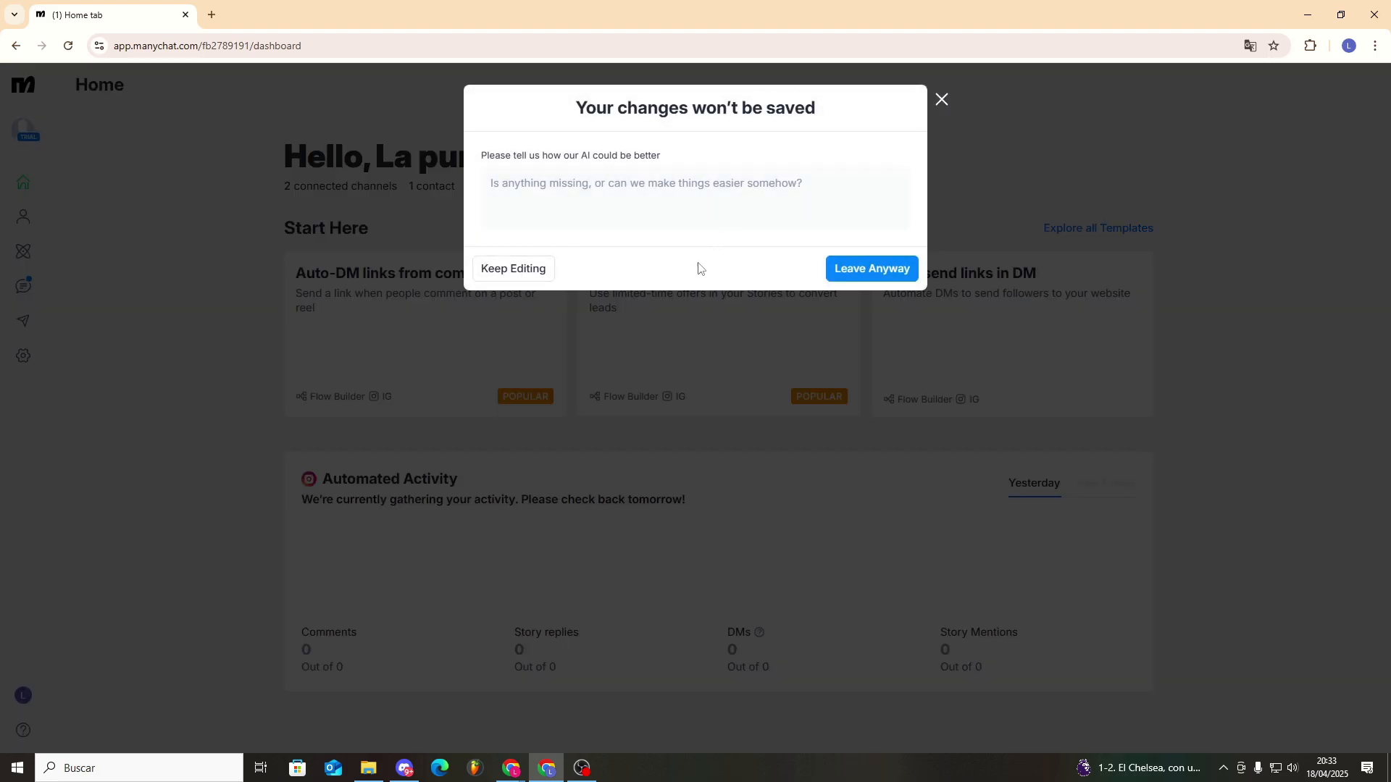
{"action": "left_click", "coordinate": [859, 268]}
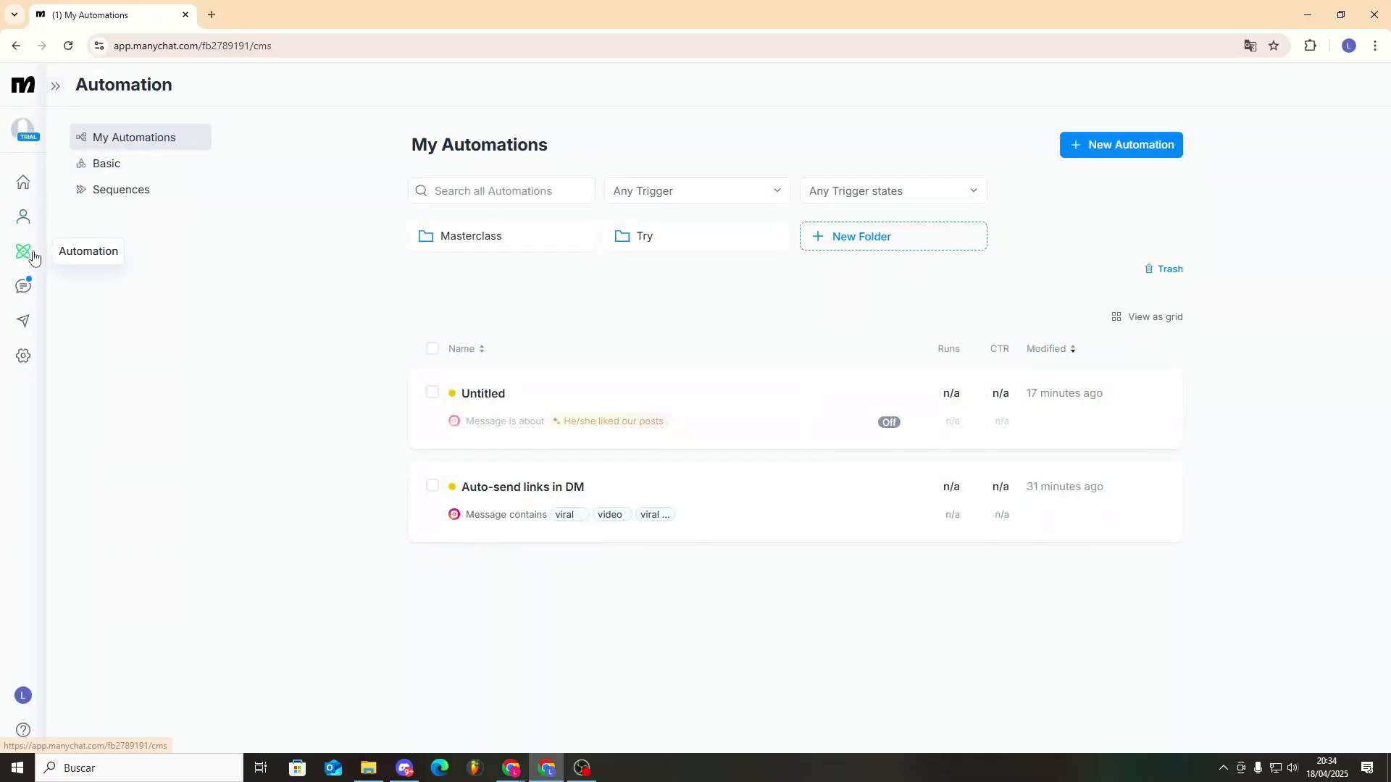
- Open the Masterclass automation folder and start a new automation from scratch in it
{"action": "left_click", "coordinate": [474, 238]}
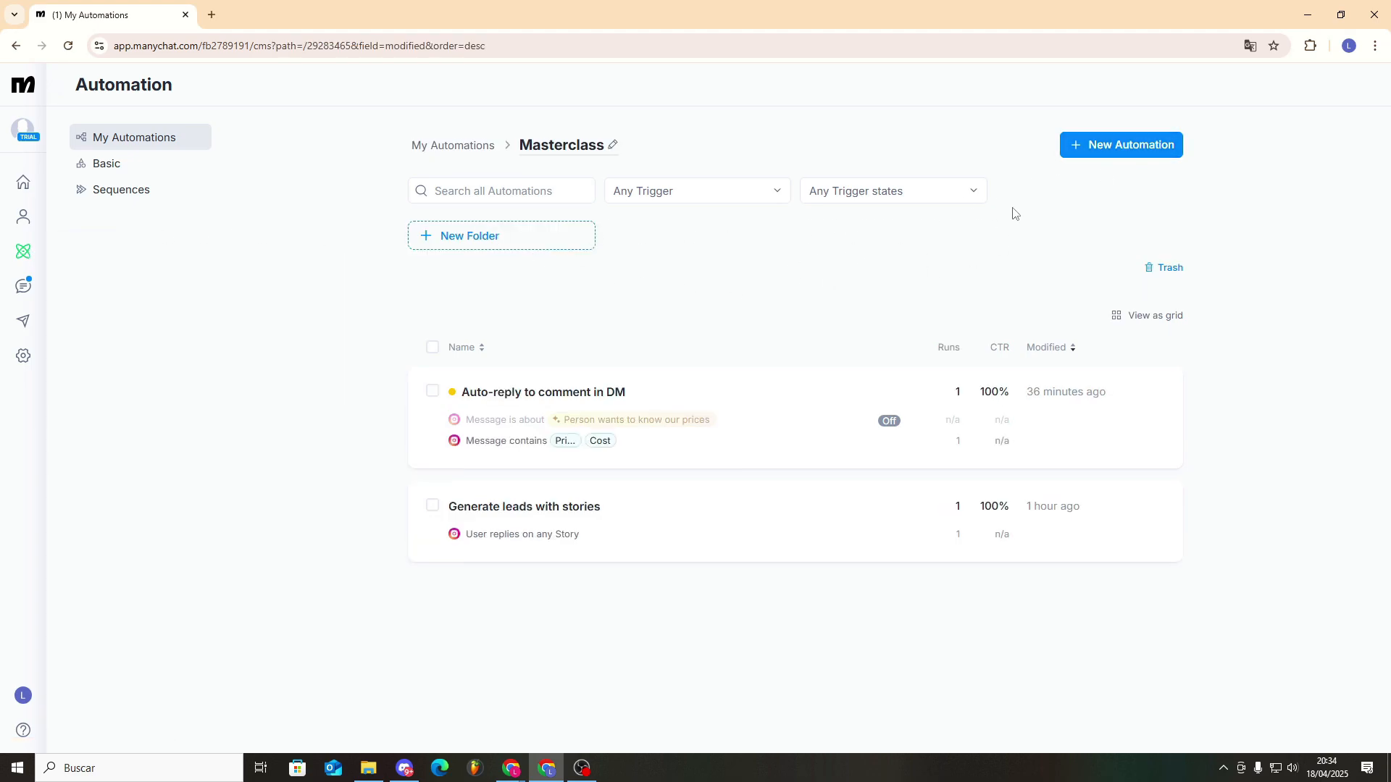
{"action": "left_click", "coordinate": [1112, 149]}
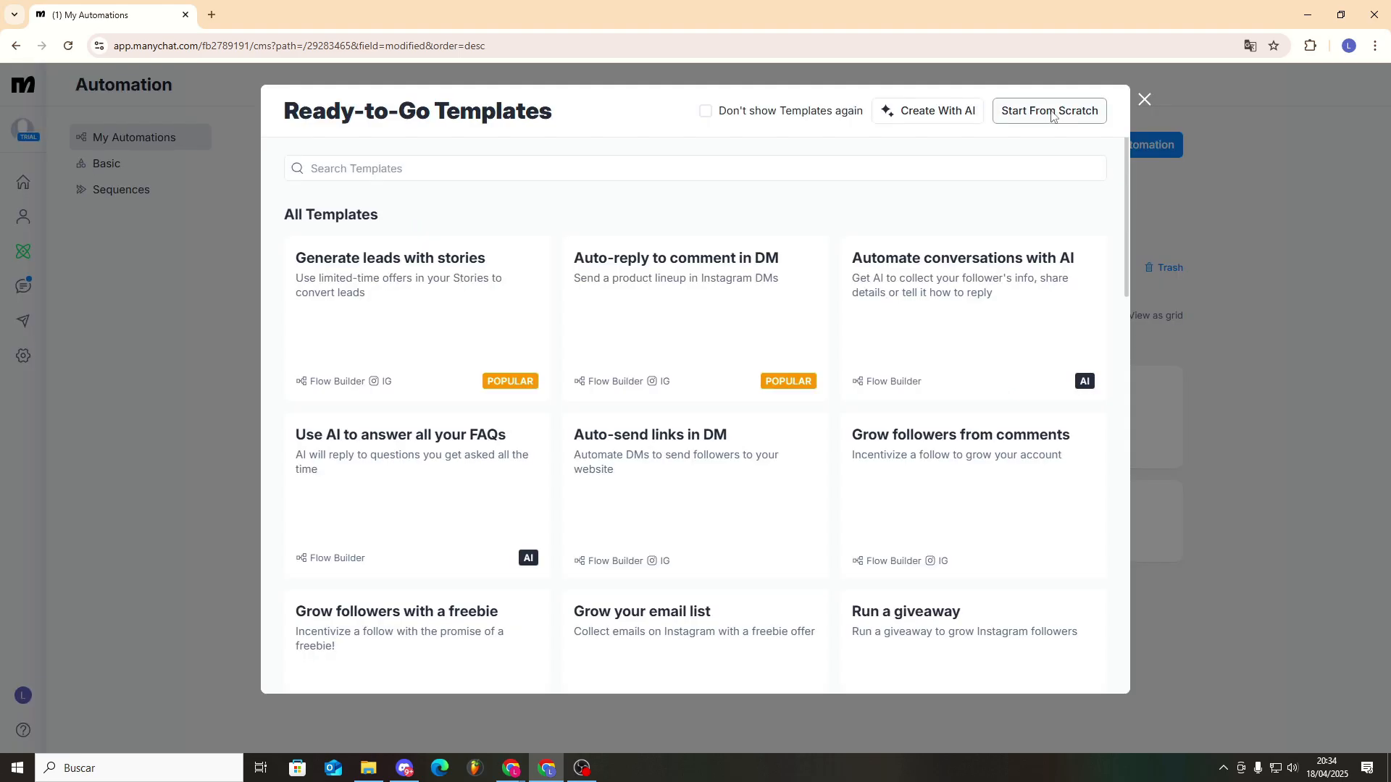
{"action": "left_click", "coordinate": [1051, 117]}
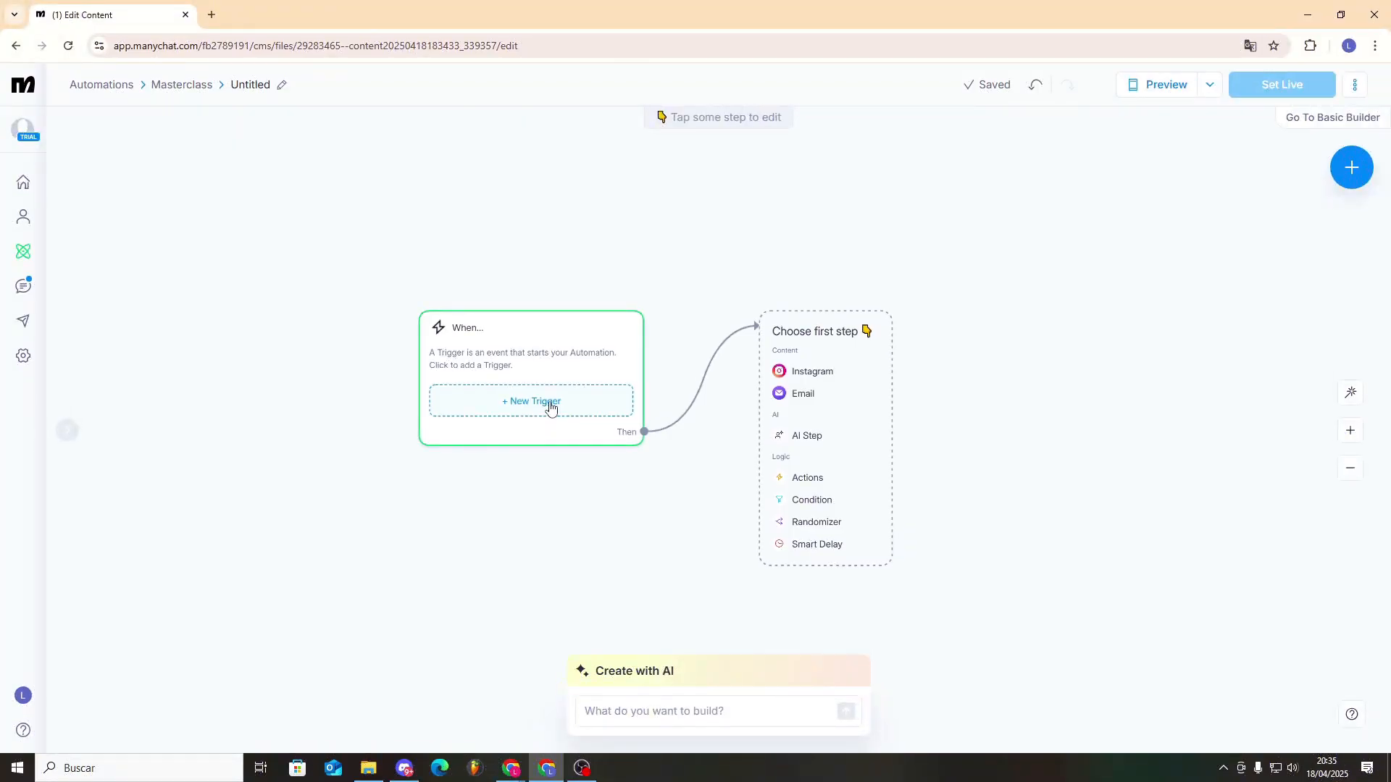
- Add a "User sends a message" trigger that detects the keyword "Price" and save it
{"action": "left_click", "coordinate": [528, 340]}
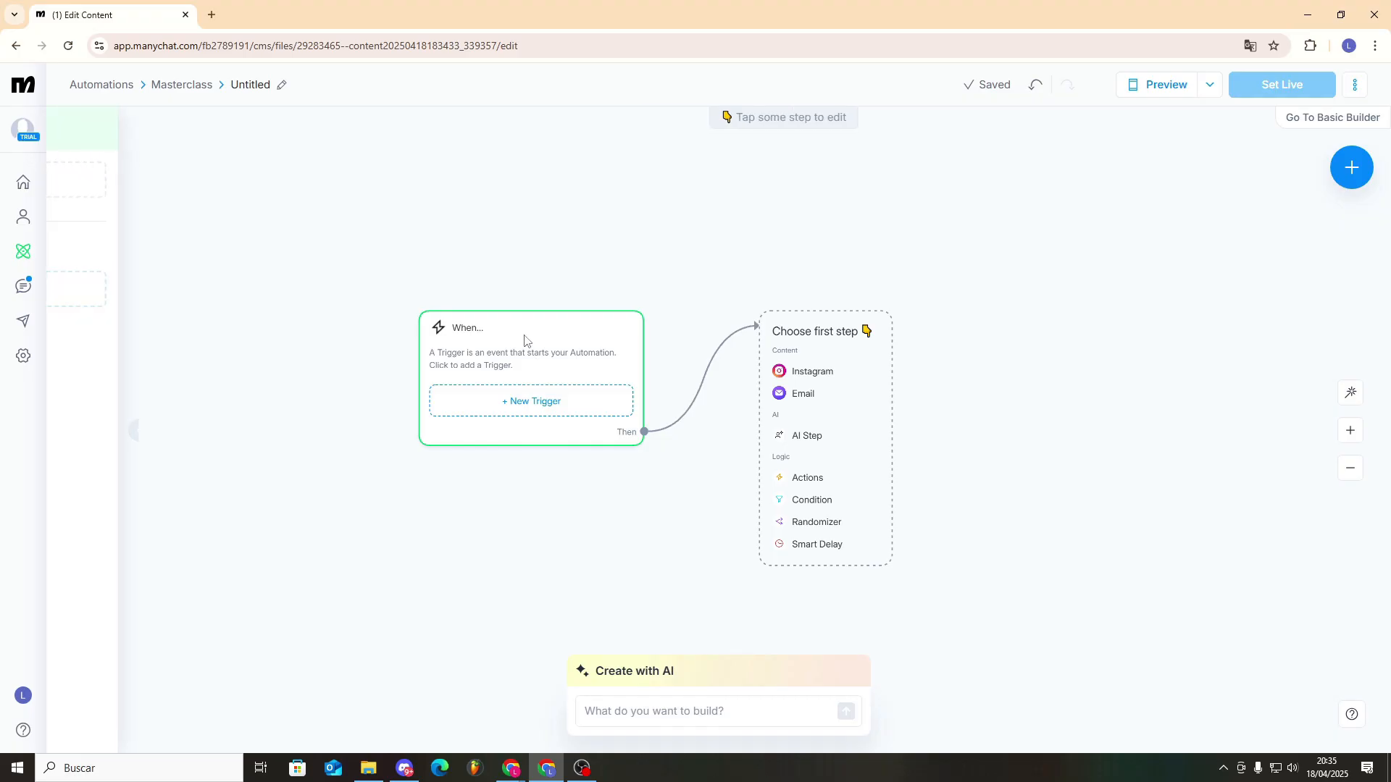
{"action": "left_click", "coordinate": [561, 404]}
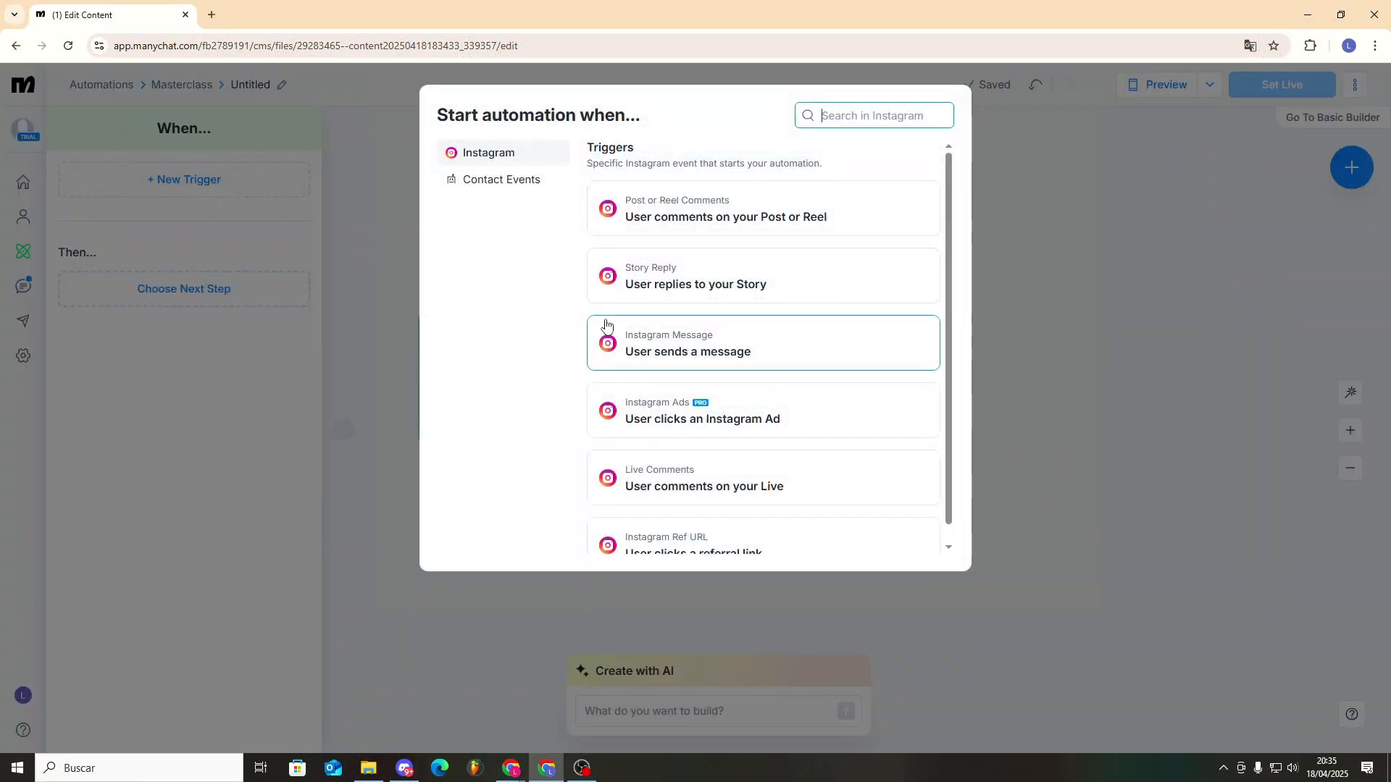
{"action": "left_click", "coordinate": [624, 345]}
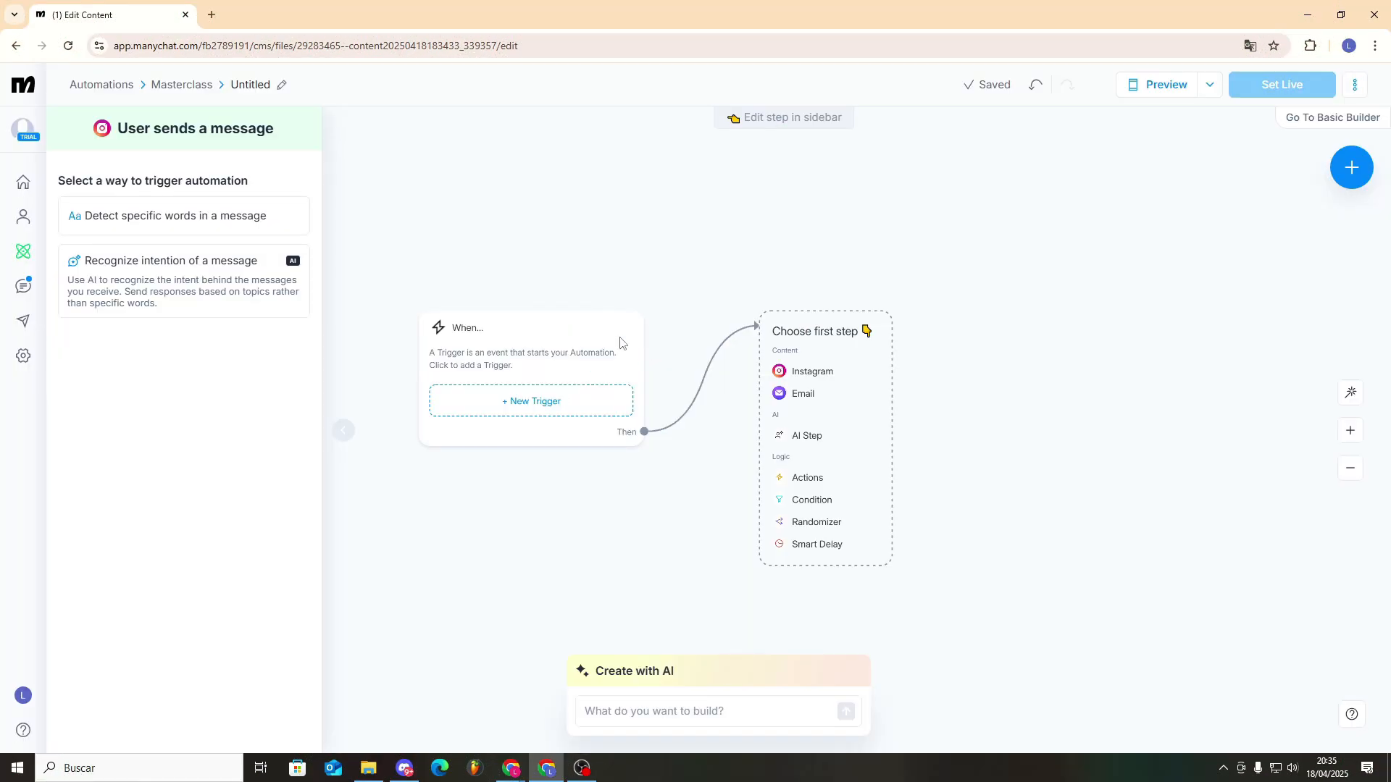
{"action": "left_click", "coordinate": [246, 229]}
{"action": "left_click", "coordinate": [282, 732]}
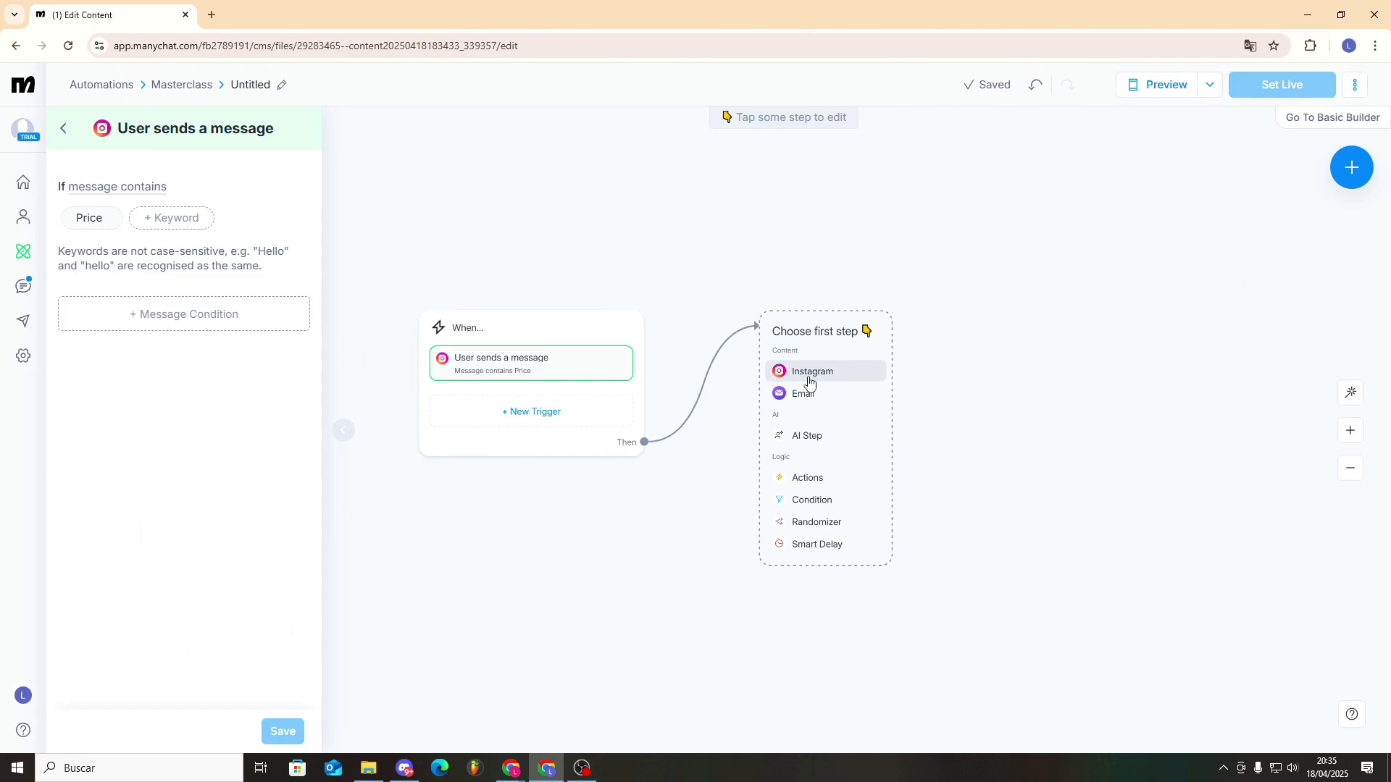
{"action": "left_click", "coordinate": [805, 379]}
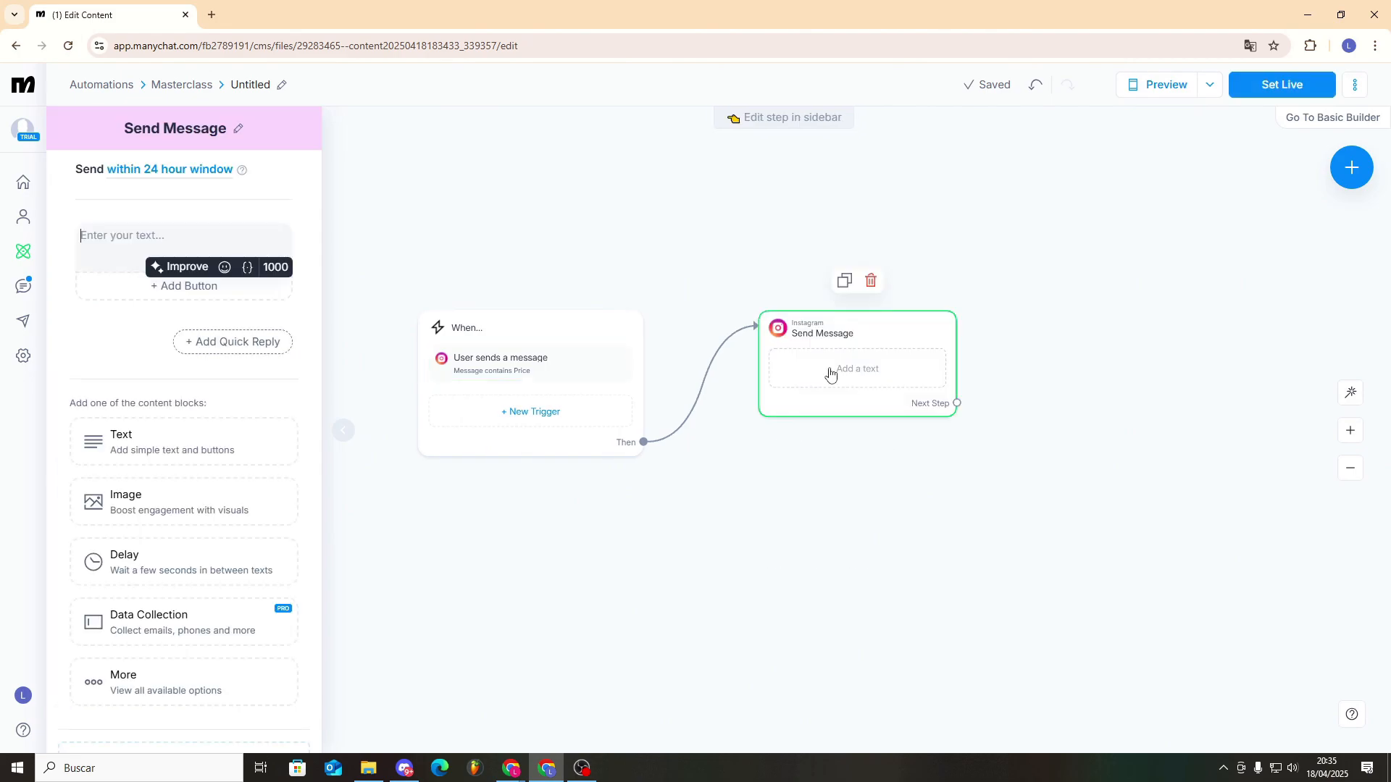
{"action": "left_click", "coordinate": [269, 243]}
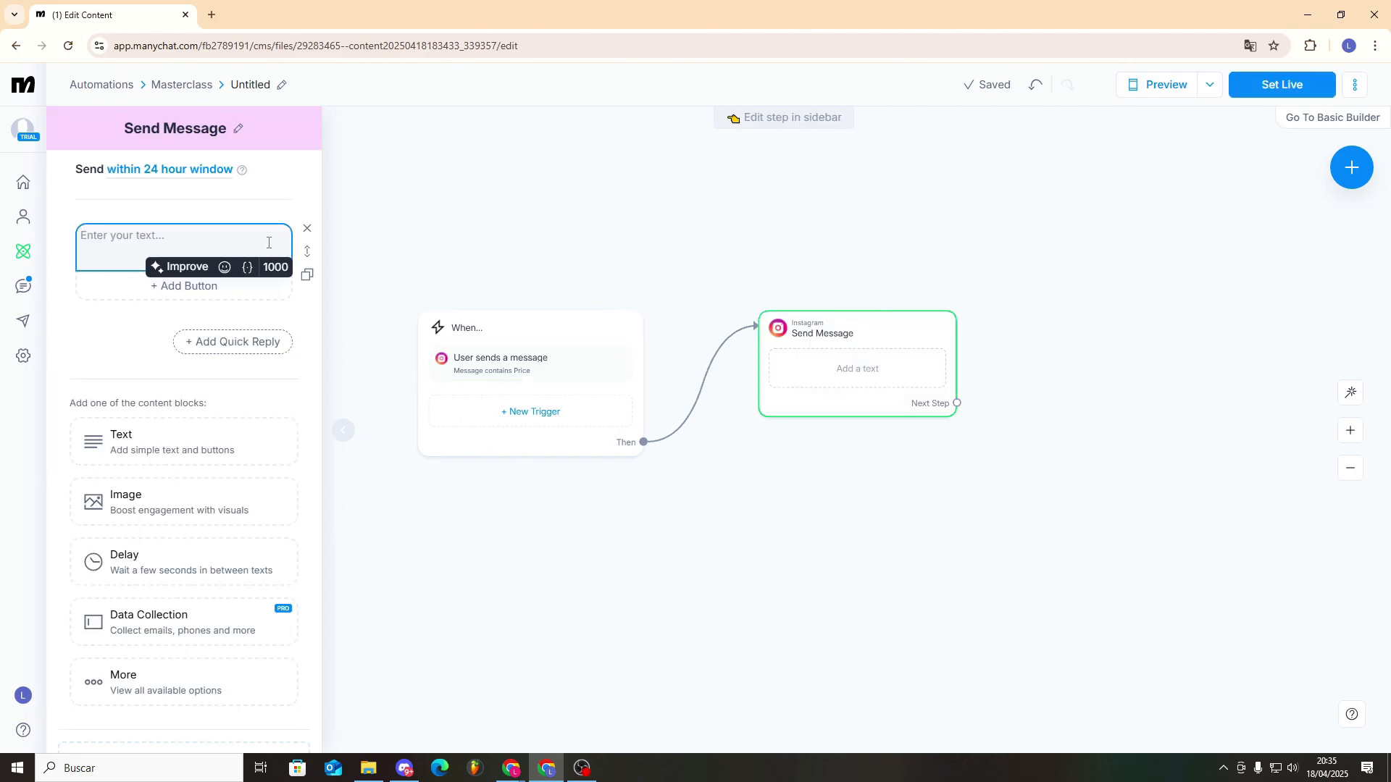
{"action": "type", "text": "Want to see our prices? 😊 Check them out on our website: 🌐"}
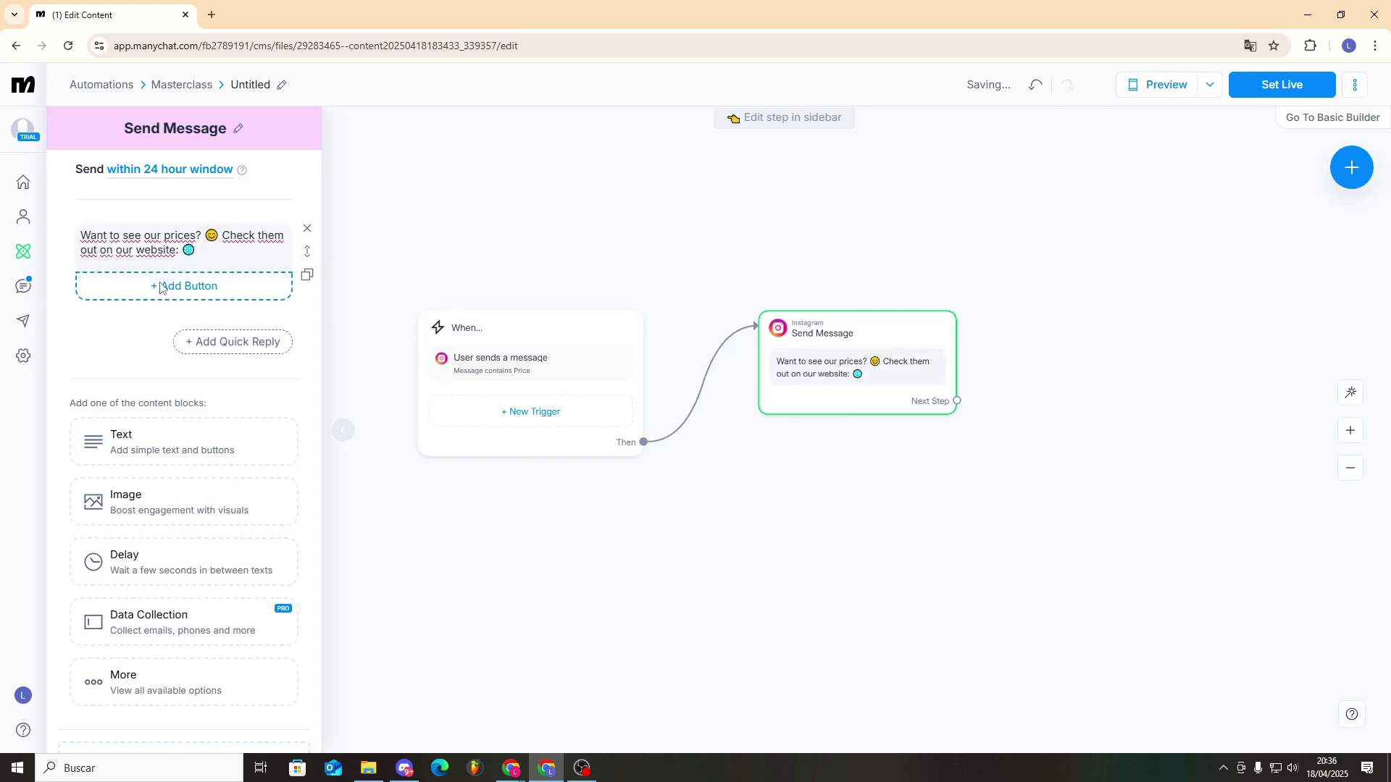
{"action": "left_click", "coordinate": [184, 284]}
{"action": "left_click", "coordinate": [400, 380]}
{"action": "type", "text": "https://www.youtube.com/@1clicktutoriales"}
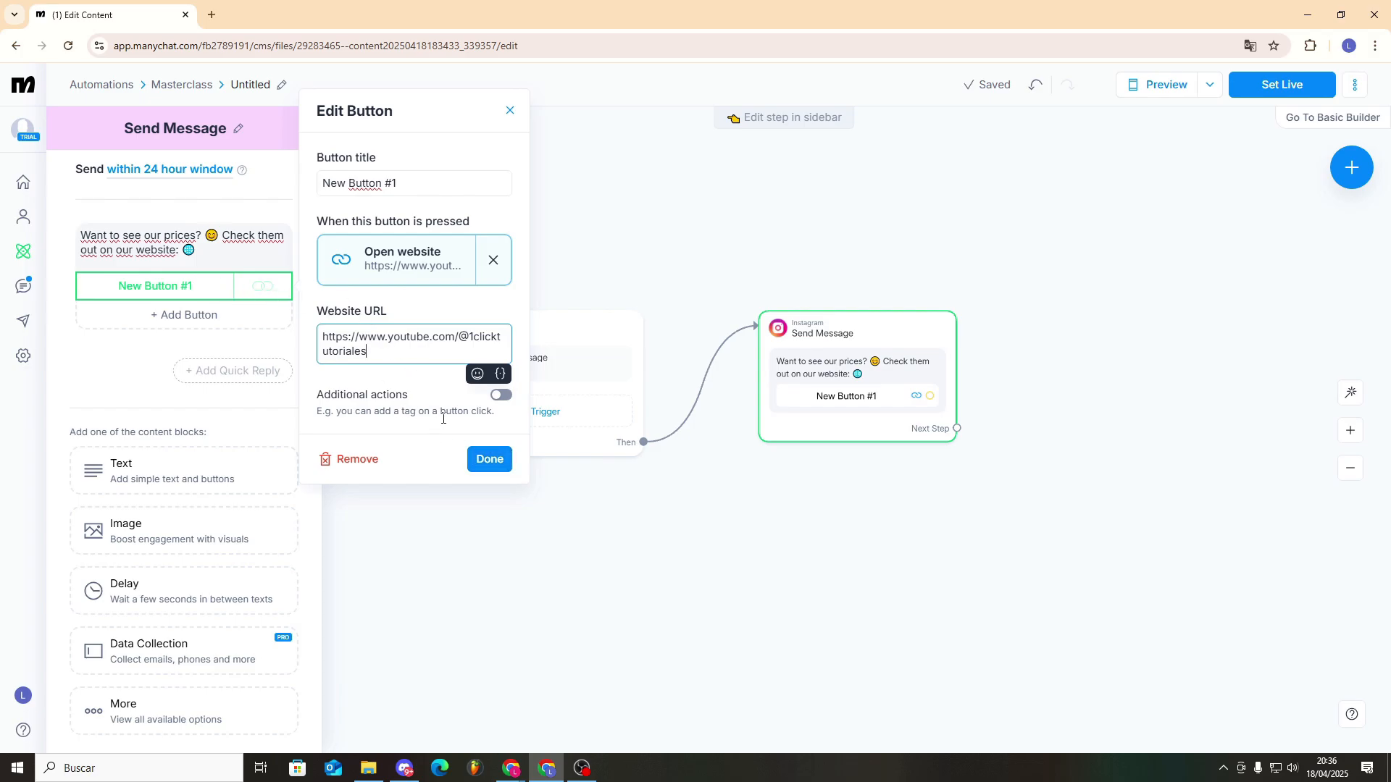
{"action": "left_click", "coordinate": [481, 460]}
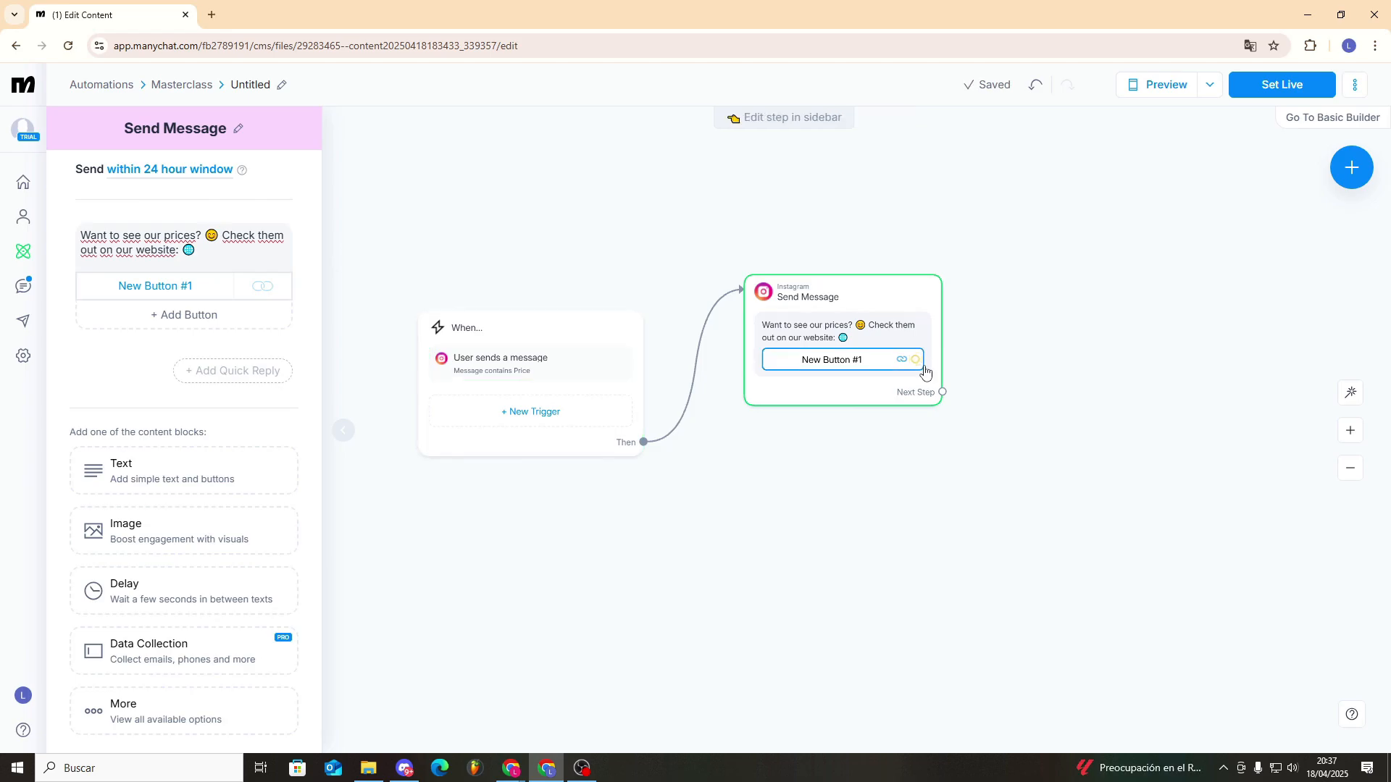
- Connect the website button to an Actions step that adds the tag "Cliente Masterclass", and place it below the message
{"action": "left_click_drag", "start_coordinate": [916, 360], "coordinate": [1017, 334]}
{"action": "left_click", "coordinate": [1052, 336]}
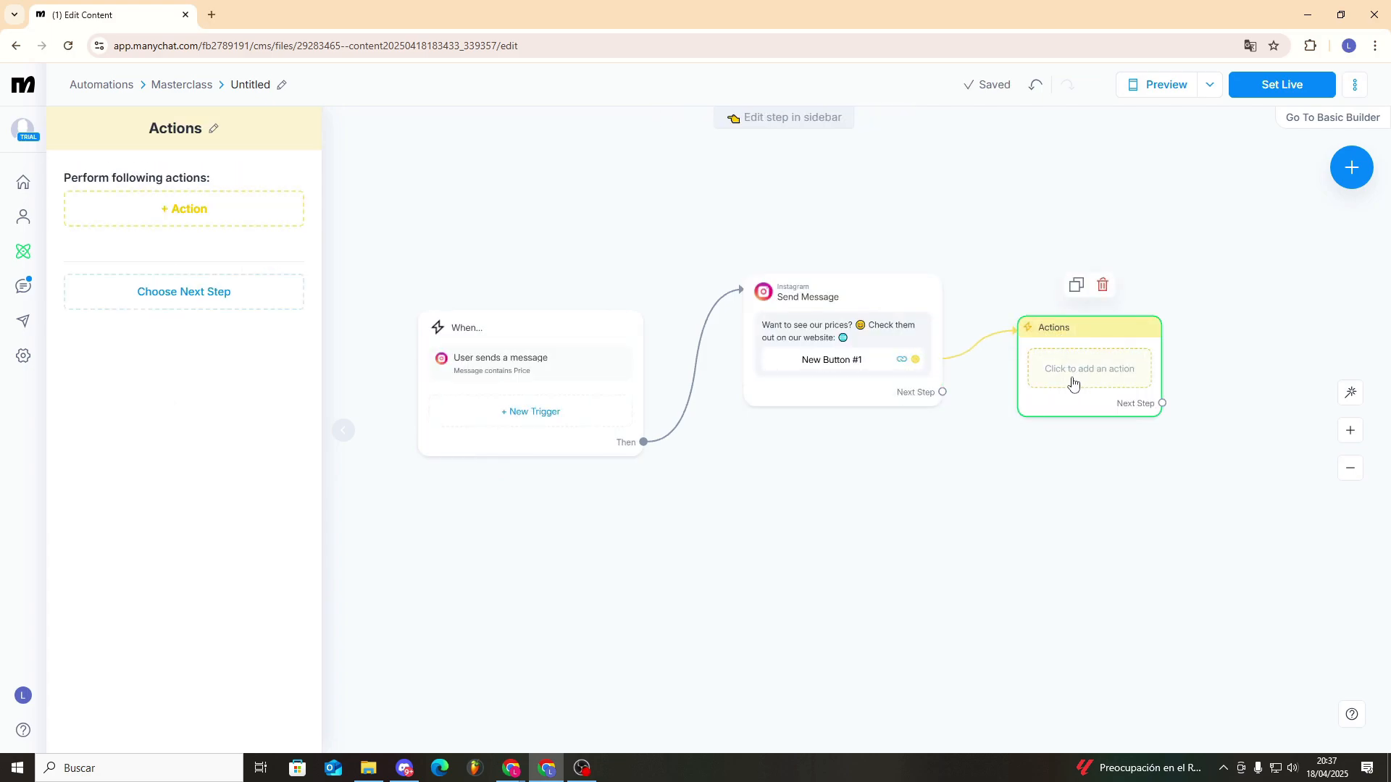
{"action": "left_click", "coordinate": [187, 211]}
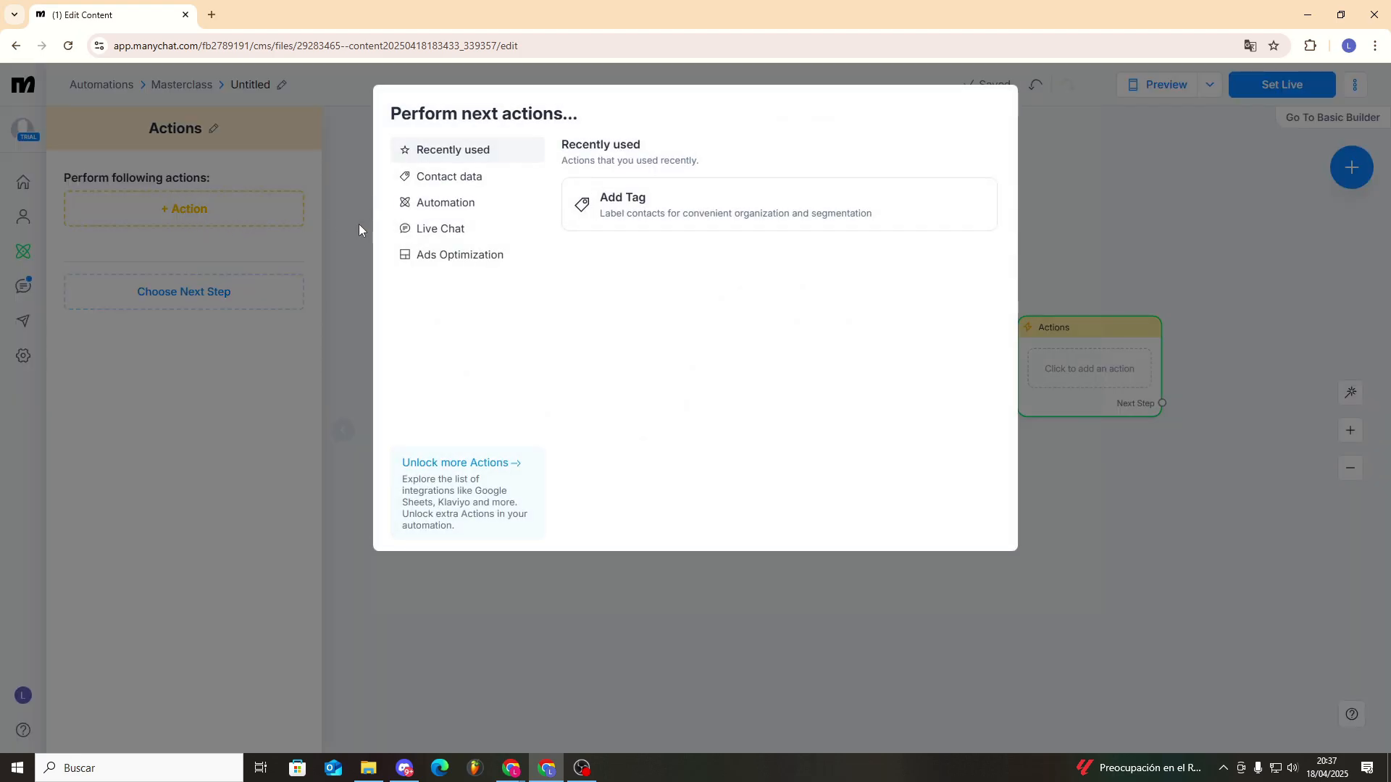
{"action": "left_click", "coordinate": [652, 215]}
{"action": "left_click", "coordinate": [217, 237]}
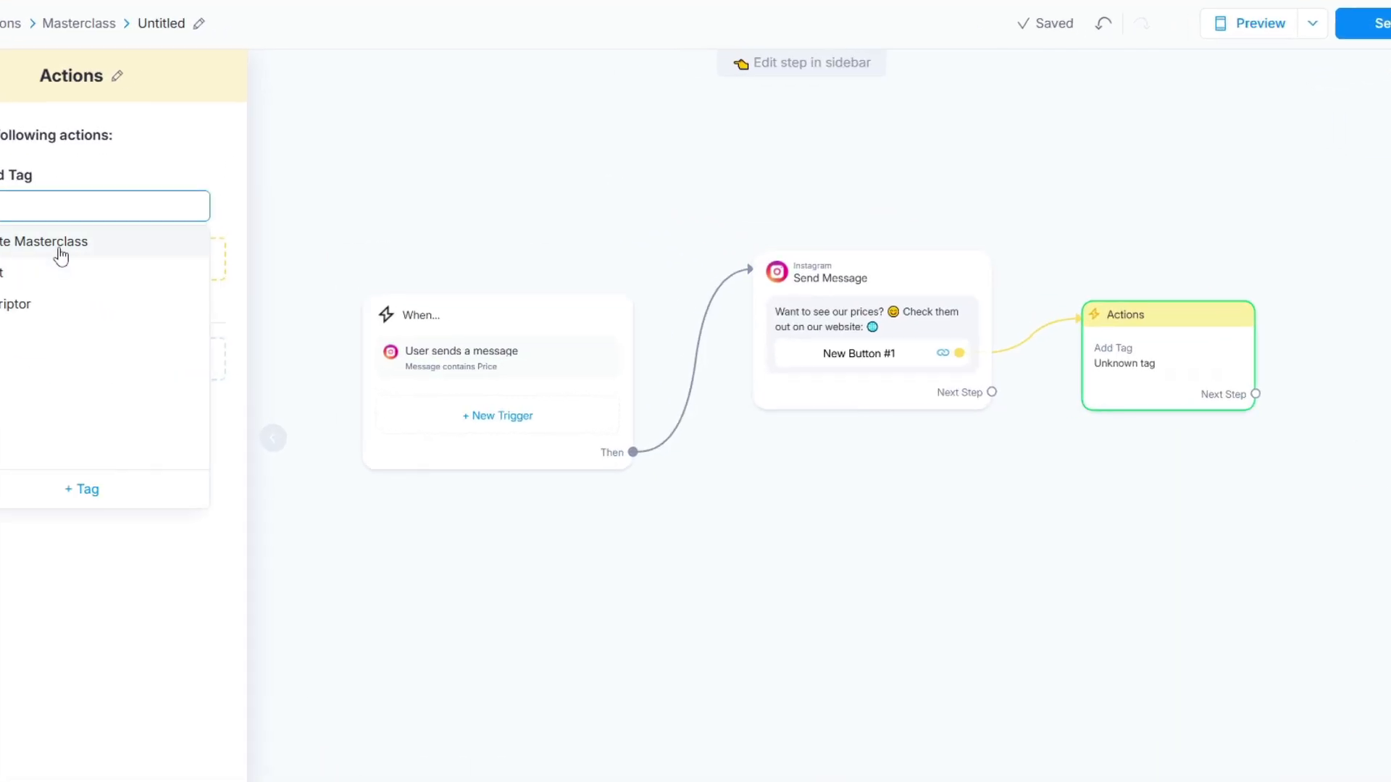
{"action": "left_click", "coordinate": [56, 250]}
{"action": "left_click_drag", "start_coordinate": [1139, 313], "coordinate": [1073, 155]}
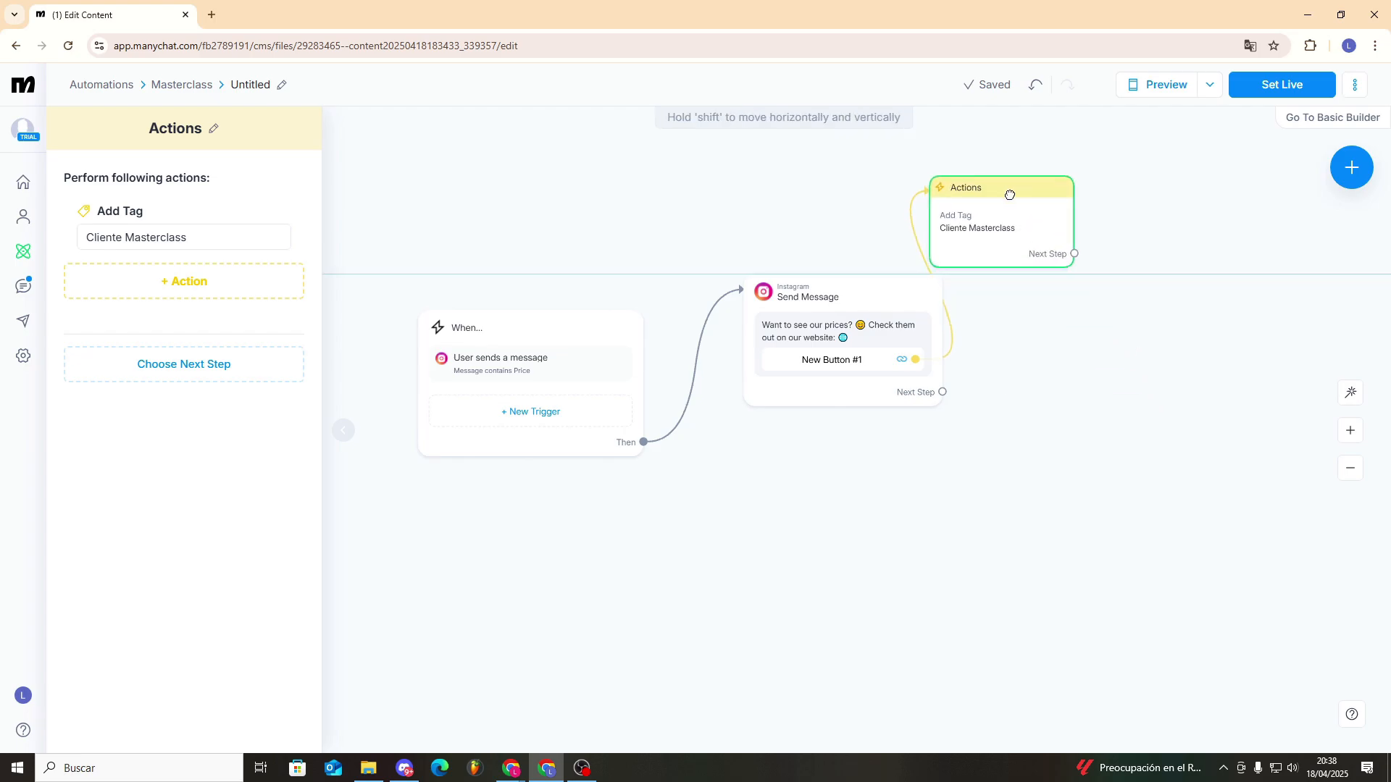
{"action": "left_click_drag", "start_coordinate": [1010, 195], "coordinate": [1080, 491]}
- After the price message, add an Instagram message with a 15-second delay and the text "If you have any questions, we'll be happy to answer them"
{"action": "left_click_drag", "start_coordinate": [942, 392], "coordinate": [1014, 289]}
{"action": "left_click", "coordinate": [1057, 286]}
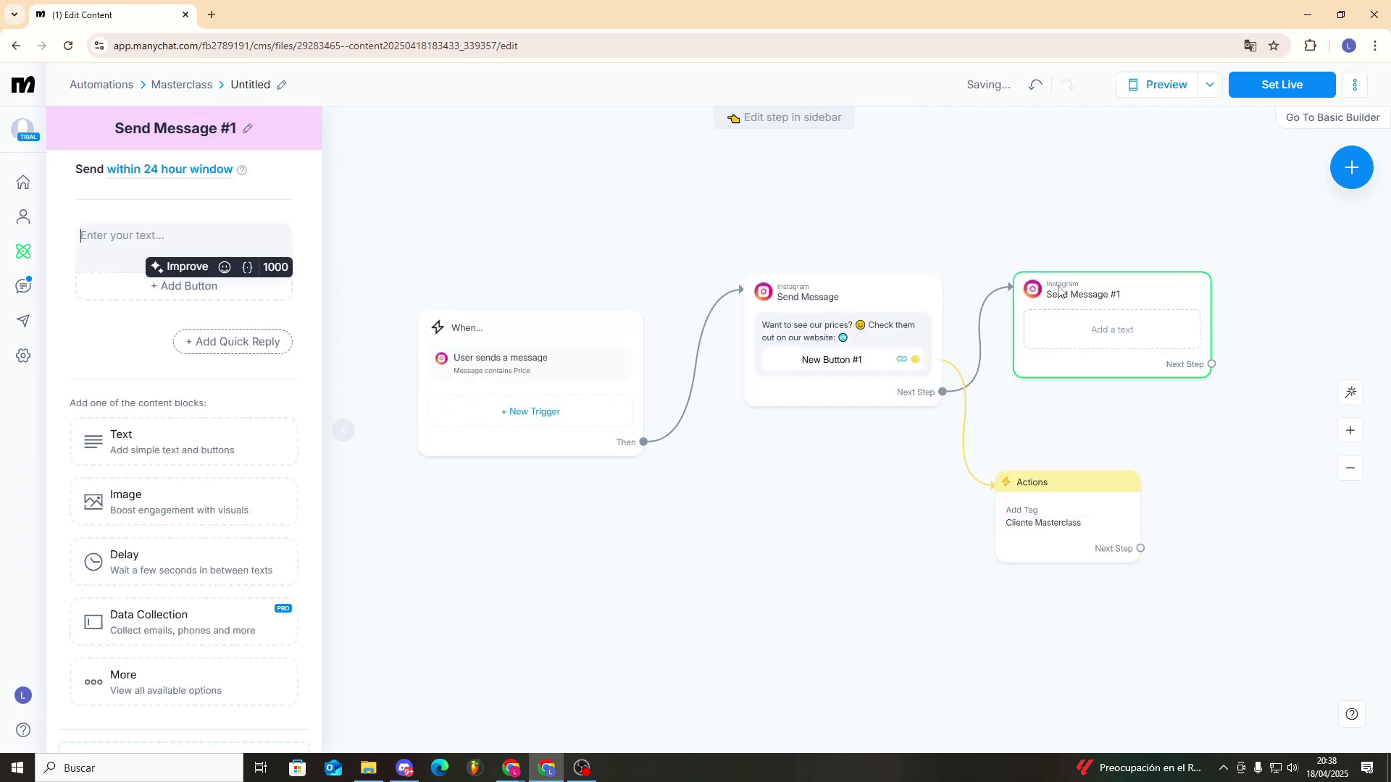
{"action": "left_click", "coordinate": [204, 574]}
{"action": "left_click_drag", "start_coordinate": [304, 354], "coordinate": [297, 321]}
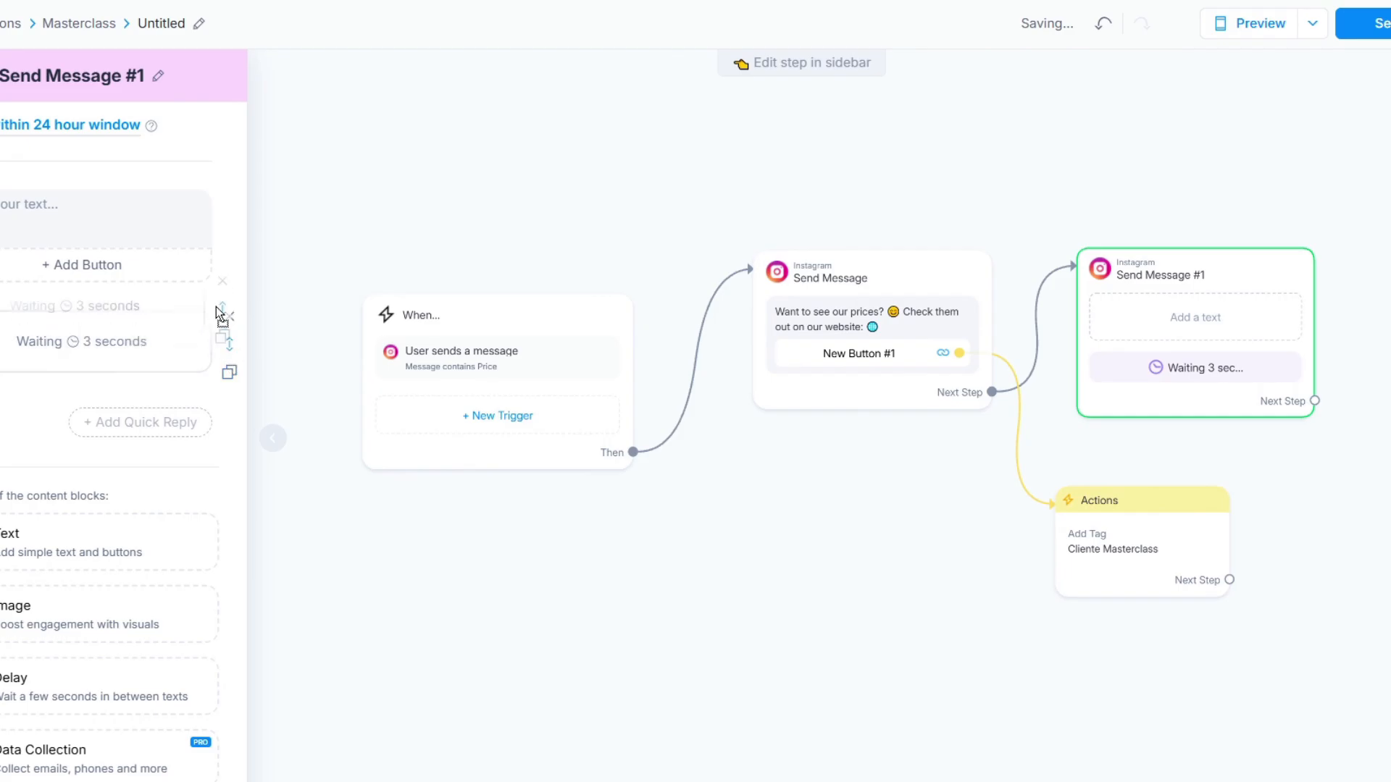
{"action": "left_click_drag", "start_coordinate": [216, 307], "coordinate": [210, 217]}
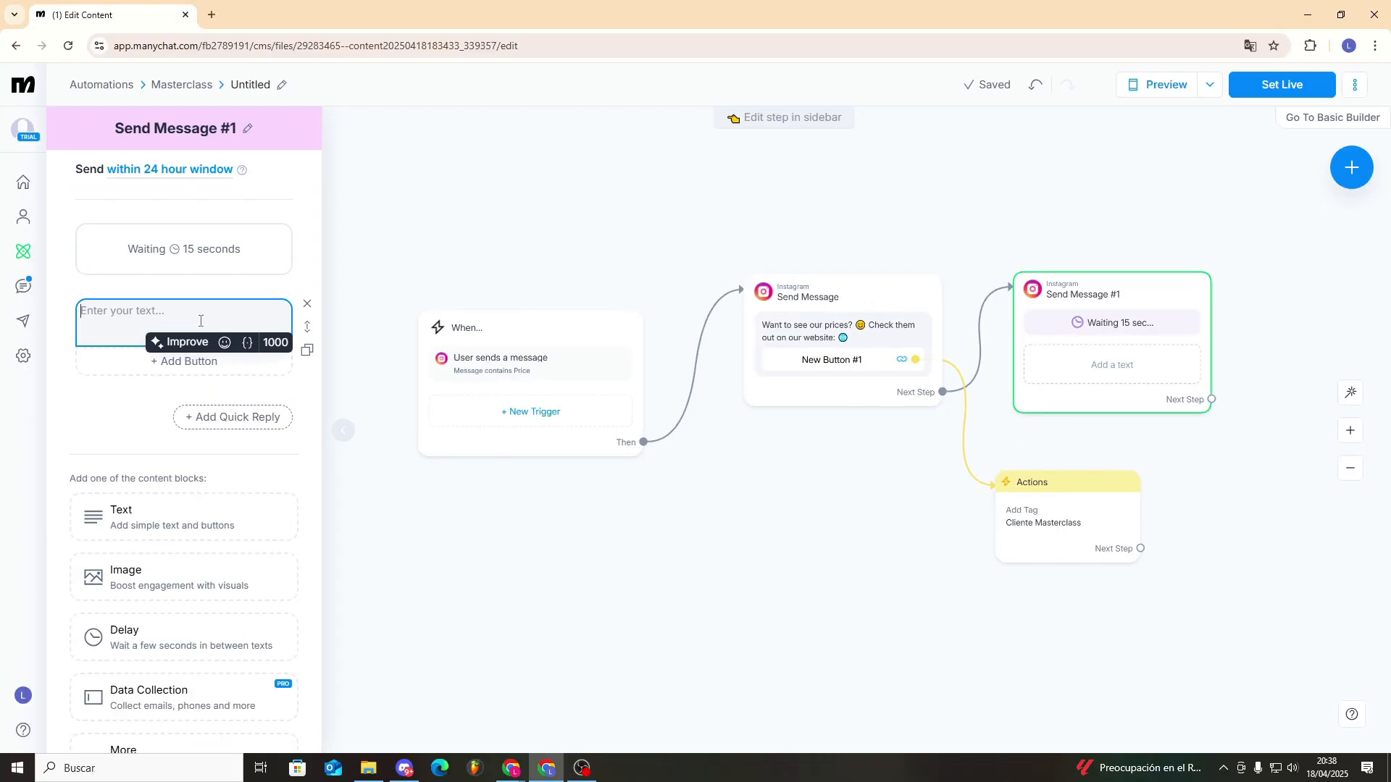
{"action": "type", "text": "If you have any questions, we'll be happy to answer them"}
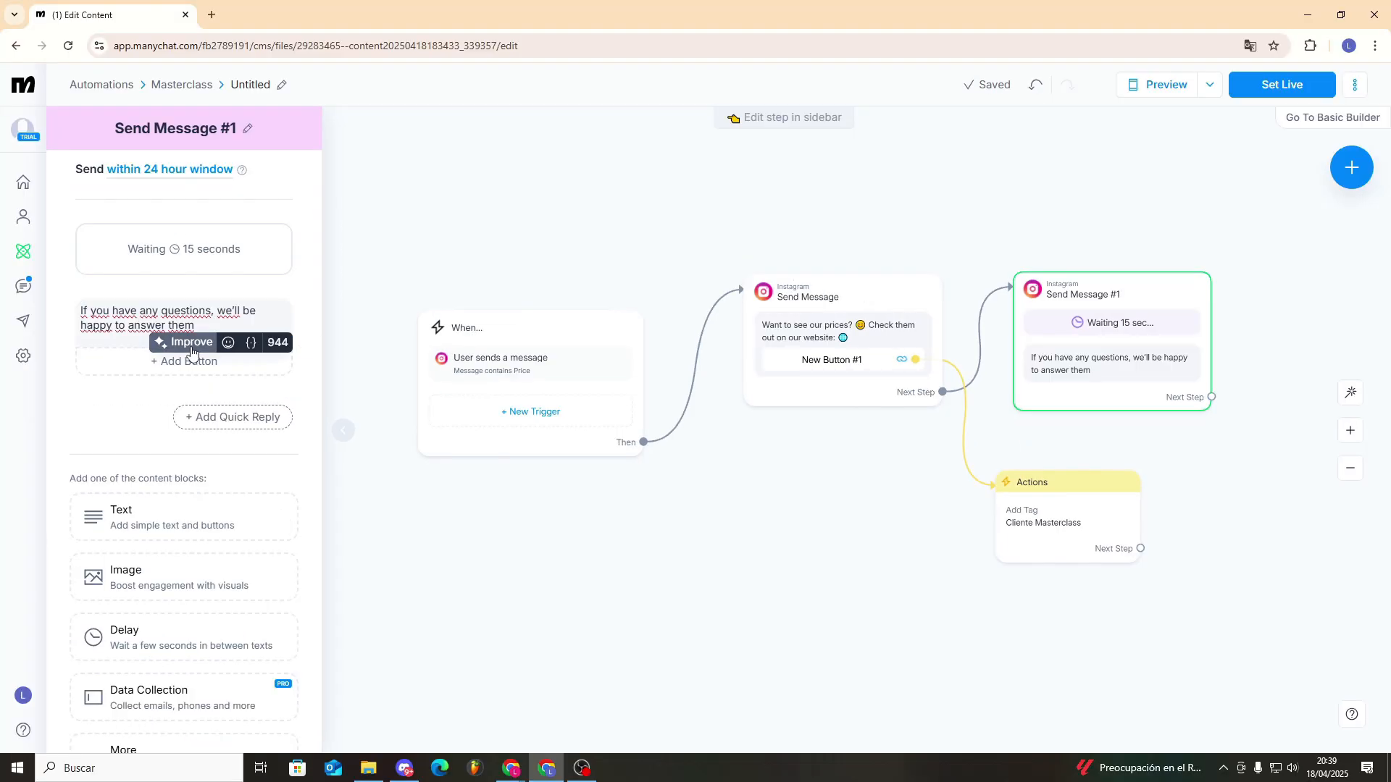
{"action": "left_click", "coordinate": [955, 552]}
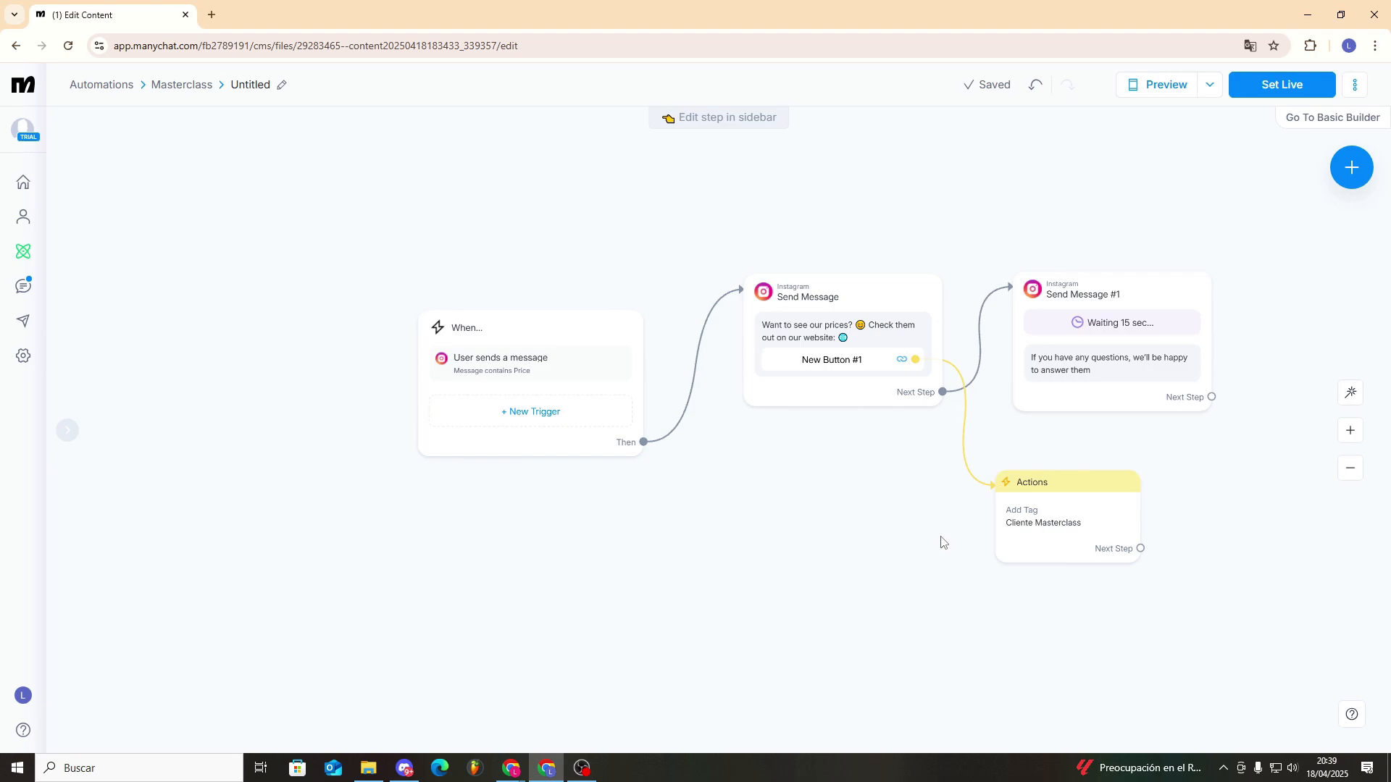
- Set the automation live with the name "FAQs" and return to the Masterclass automations folder
{"action": "left_click", "coordinate": [1282, 84]}
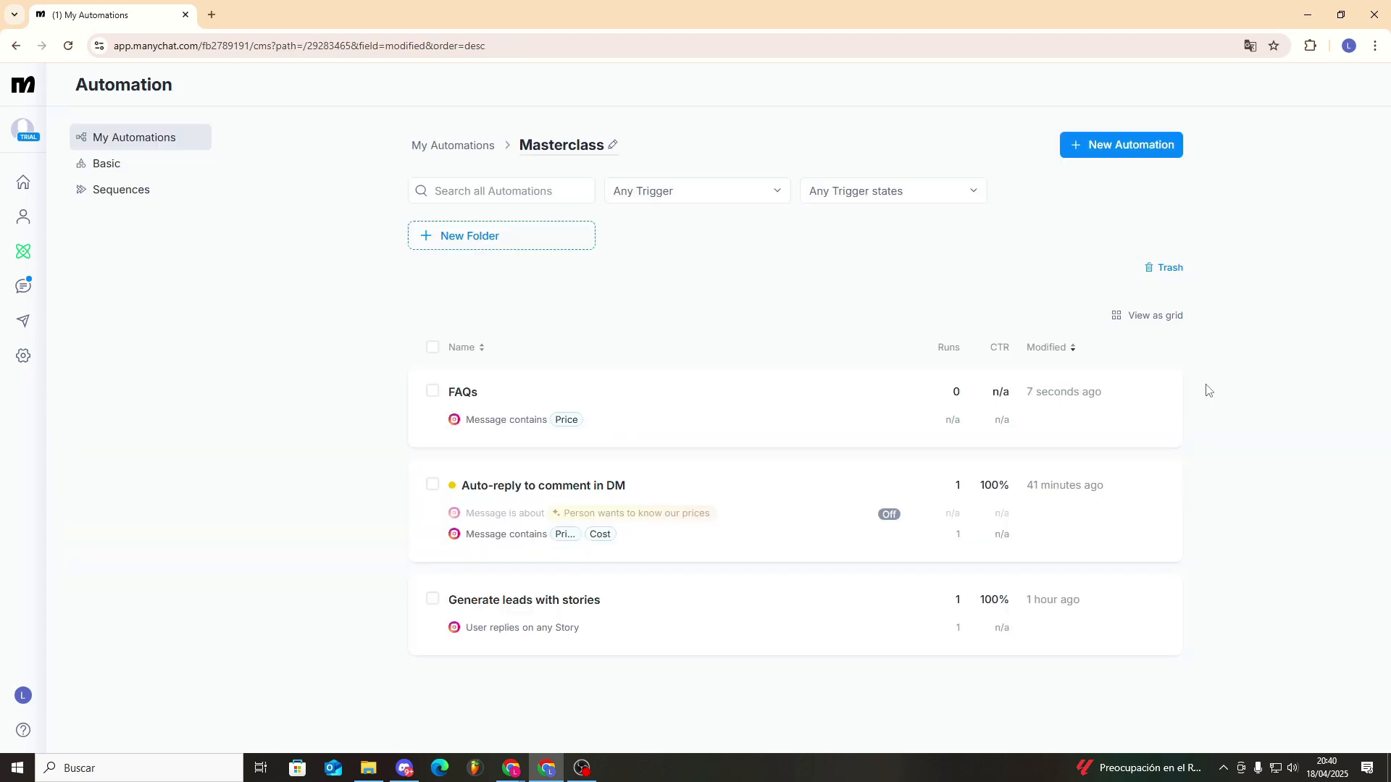
{"action": "left_click", "coordinate": [1165, 394]}
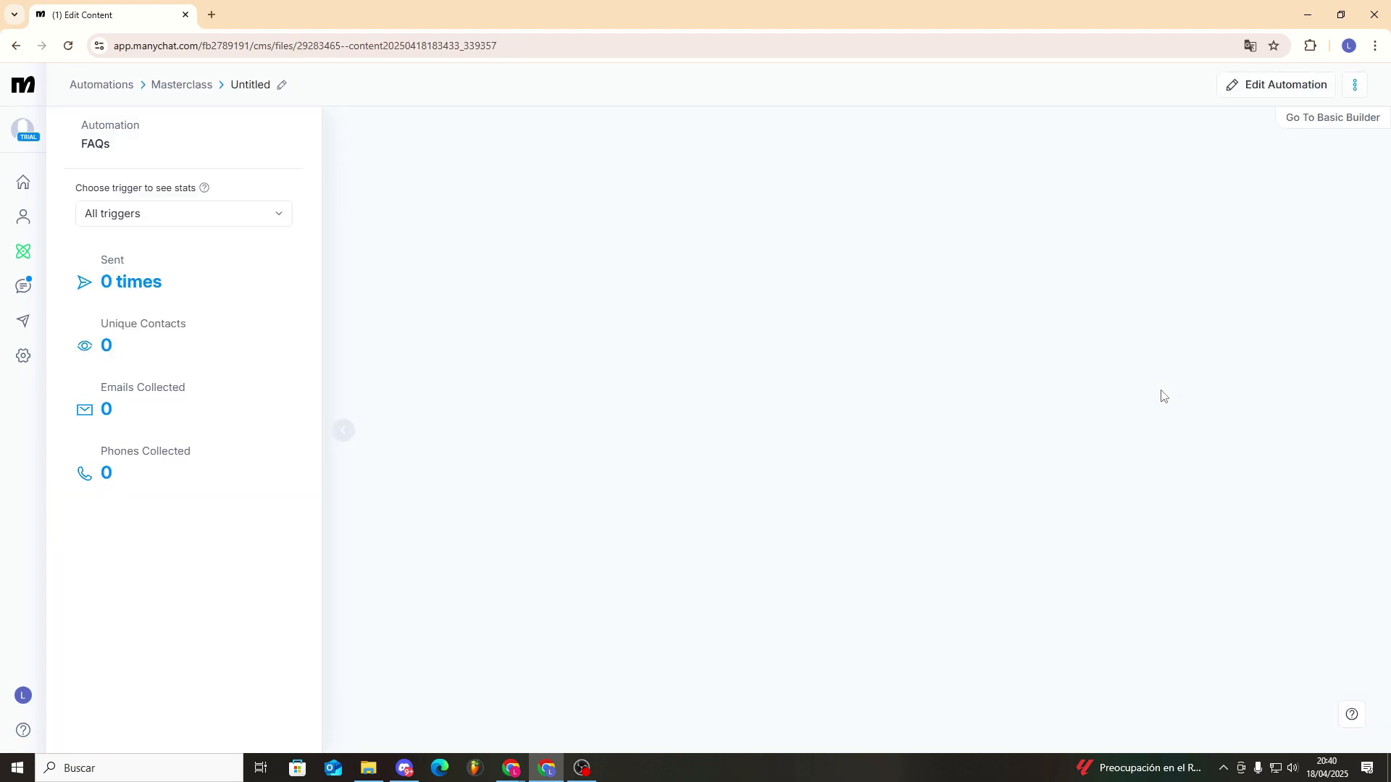
{"action": "left_click", "coordinate": [14, 51]}
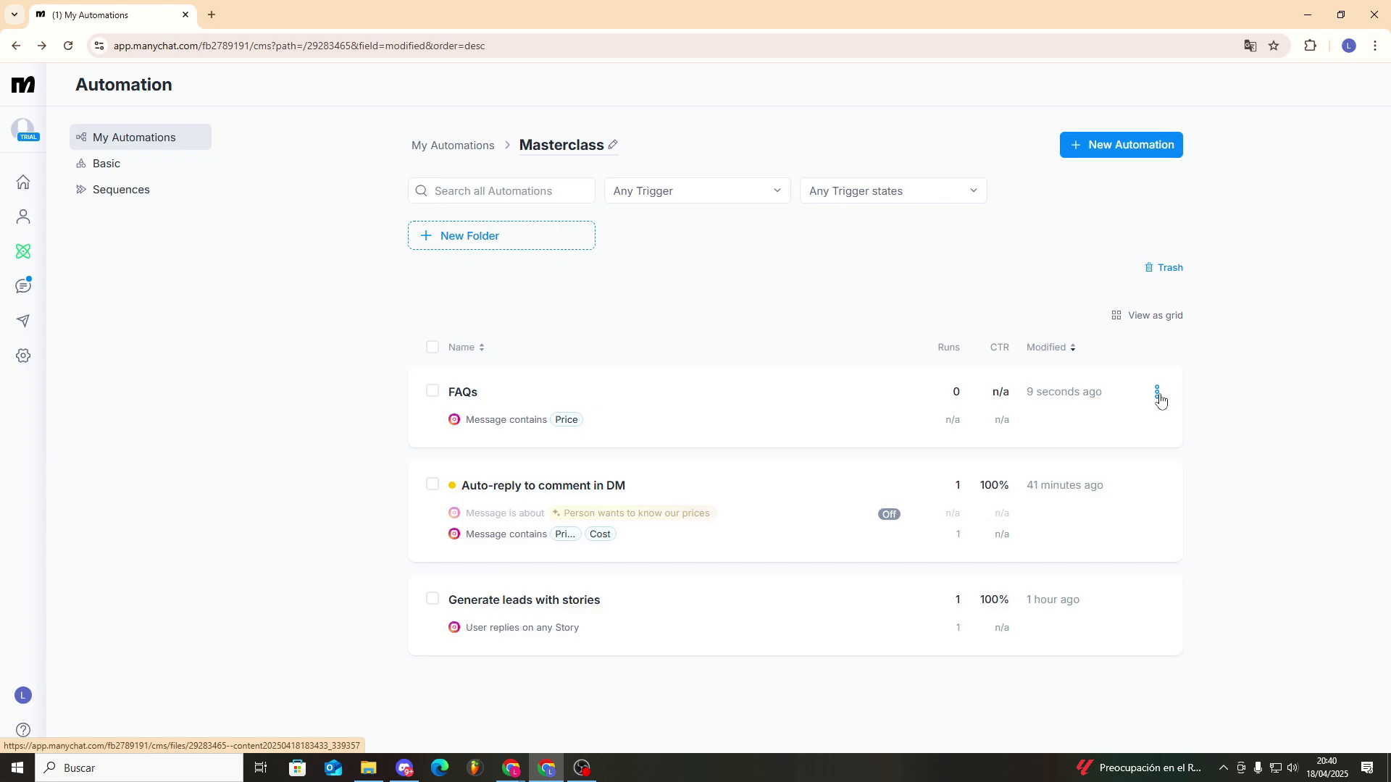
- Duplicate the FAQs automation and open the copy's trigger block
{"action": "left_click", "coordinate": [1156, 392]}
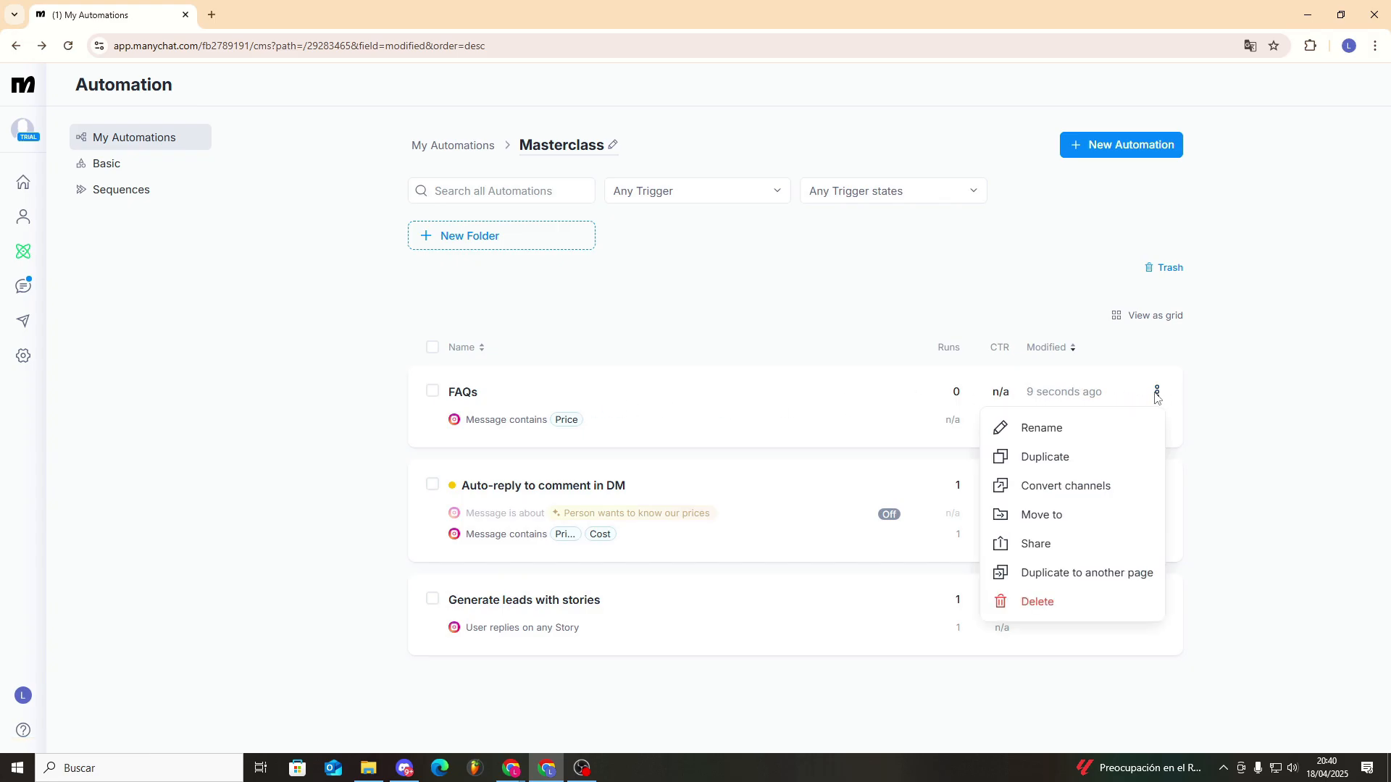
{"action": "left_click", "coordinate": [1082, 465]}
{"action": "left_click", "coordinate": [691, 431]}
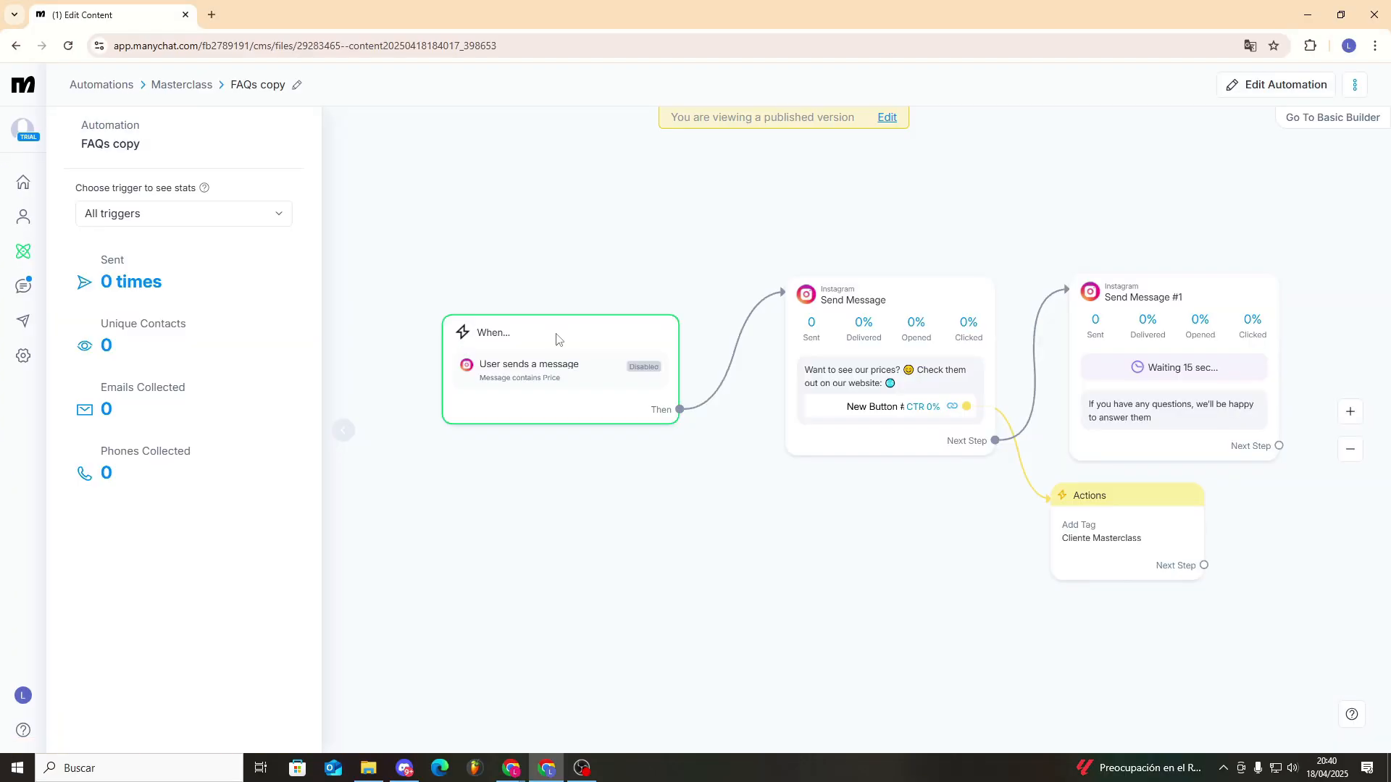
{"action": "left_click", "coordinate": [562, 342]}
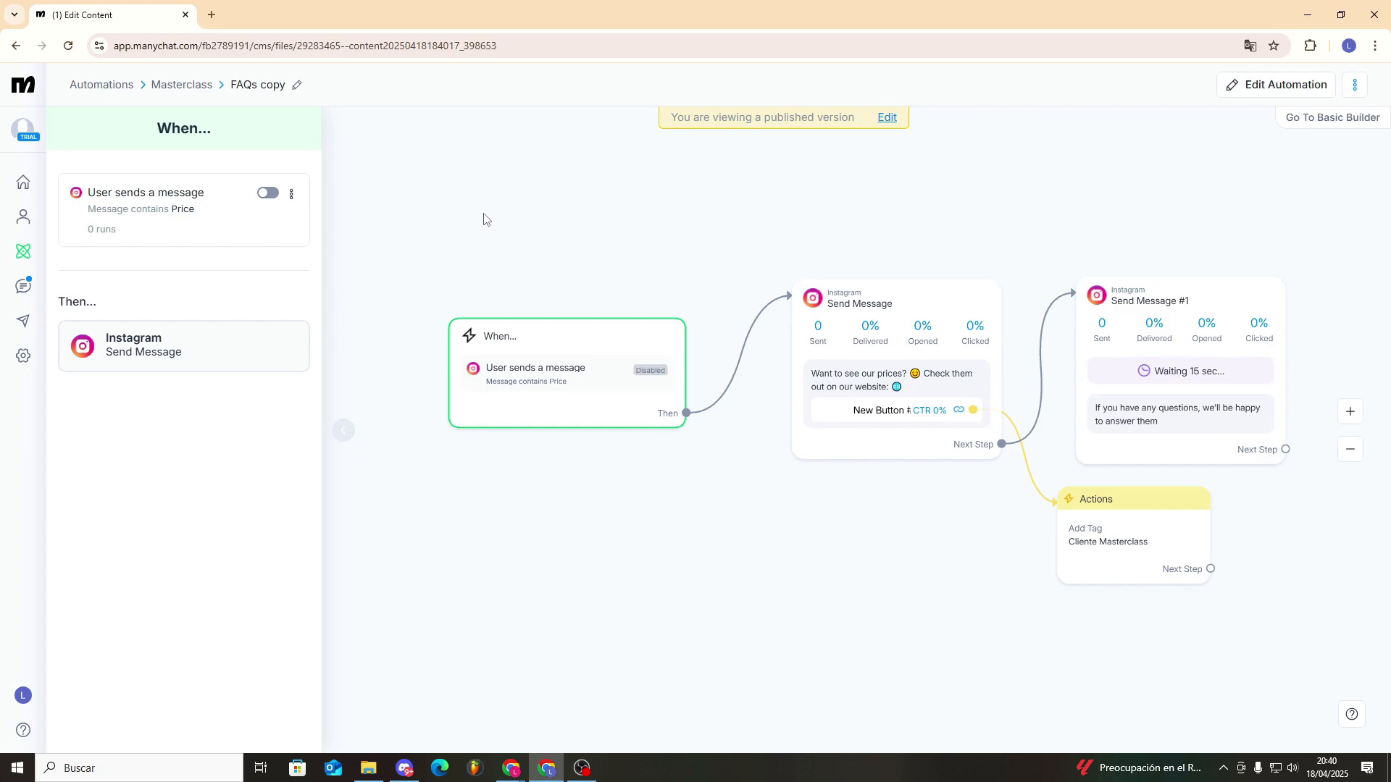
- Return to the automations list, switch to the Instagram chat and send the message "price" to test the FAQs flow
{"action": "key", "text": "alt+Left"}
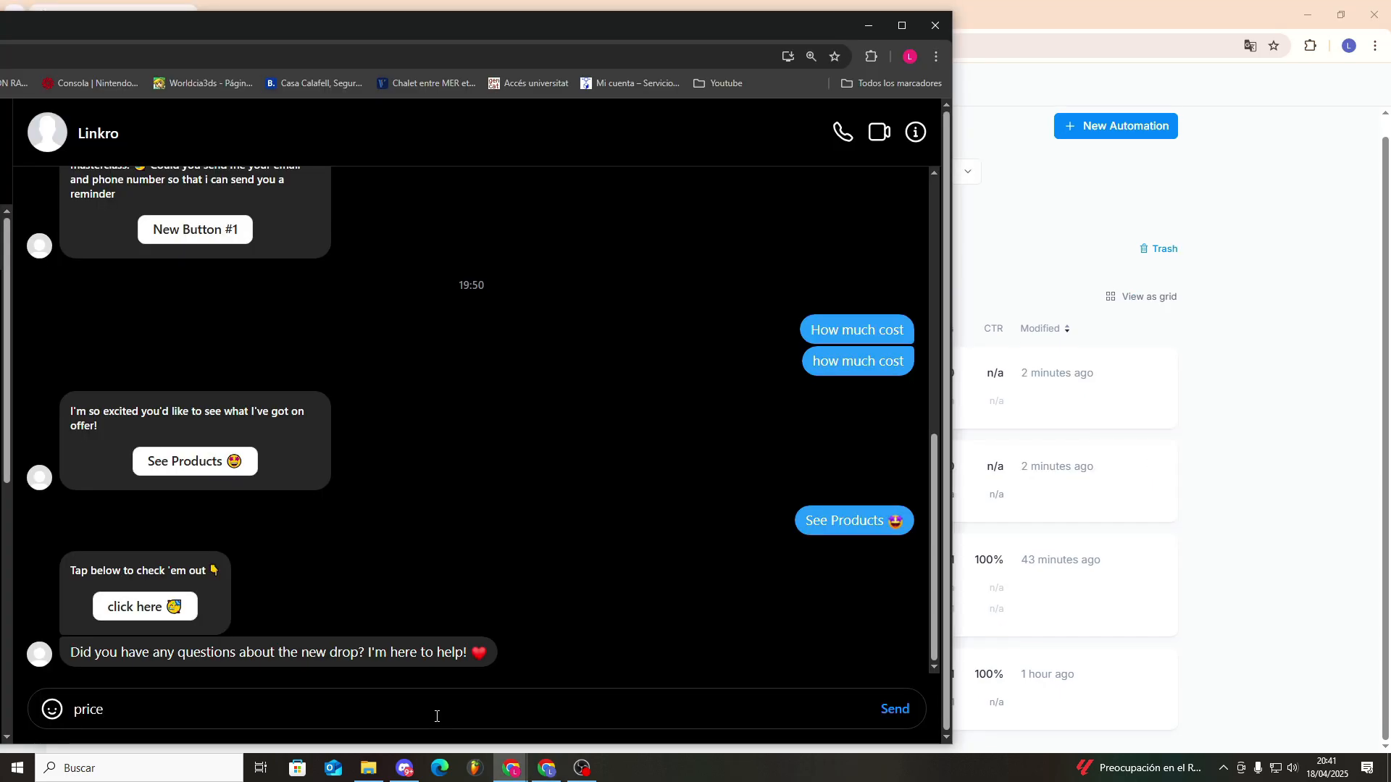
{"action": "key", "text": "Return"}
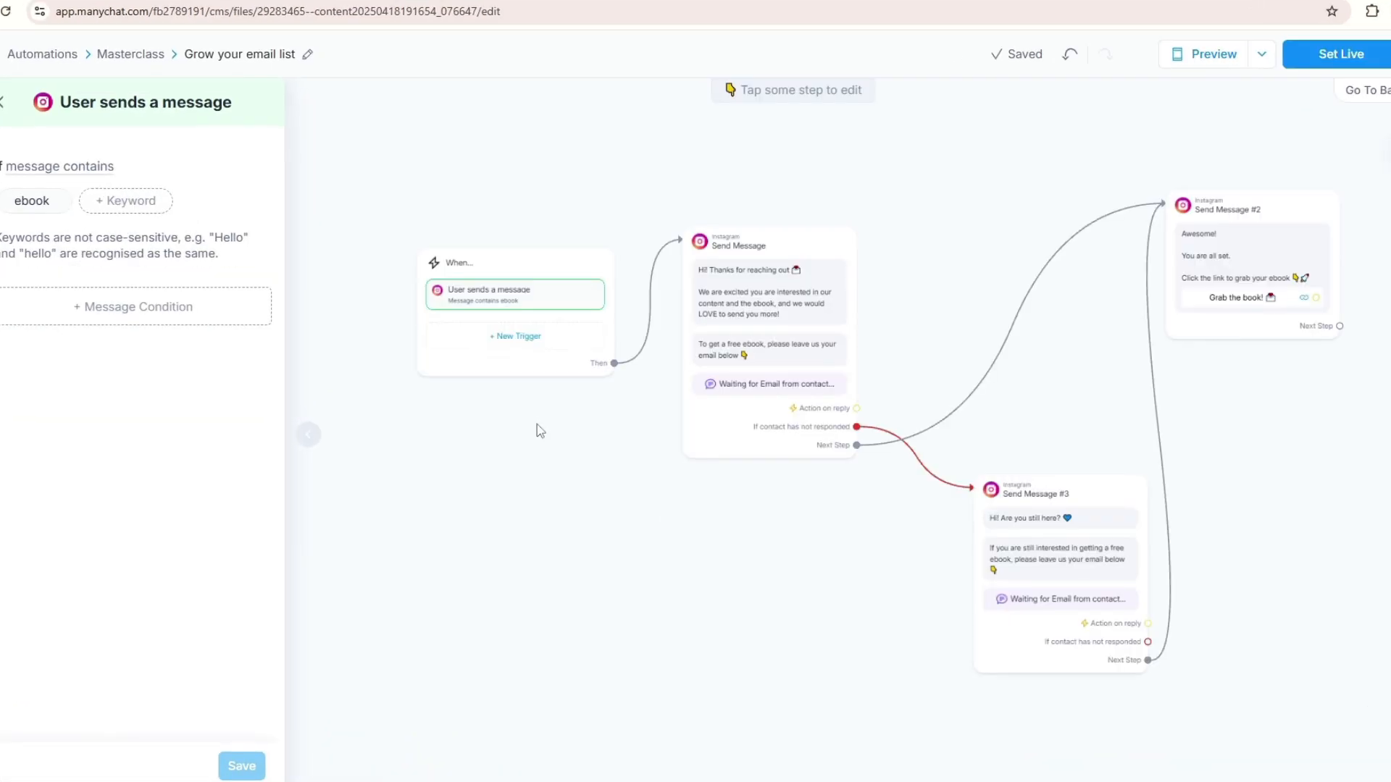
- Examine the "Grow your email list" flow: its trigger, email request, reminder for contacts who have not responded, and ebook link message
{"action": "scroll", "coordinate": [537, 431], "scroll_direction": "down", "scroll_amount": 2}
{"action": "left_click_drag", "start_coordinate": [665, 554], "coordinate": [606, 537]}
{"action": "scroll", "coordinate": [573, 536], "scroll_direction": "up", "scroll_amount": 1}
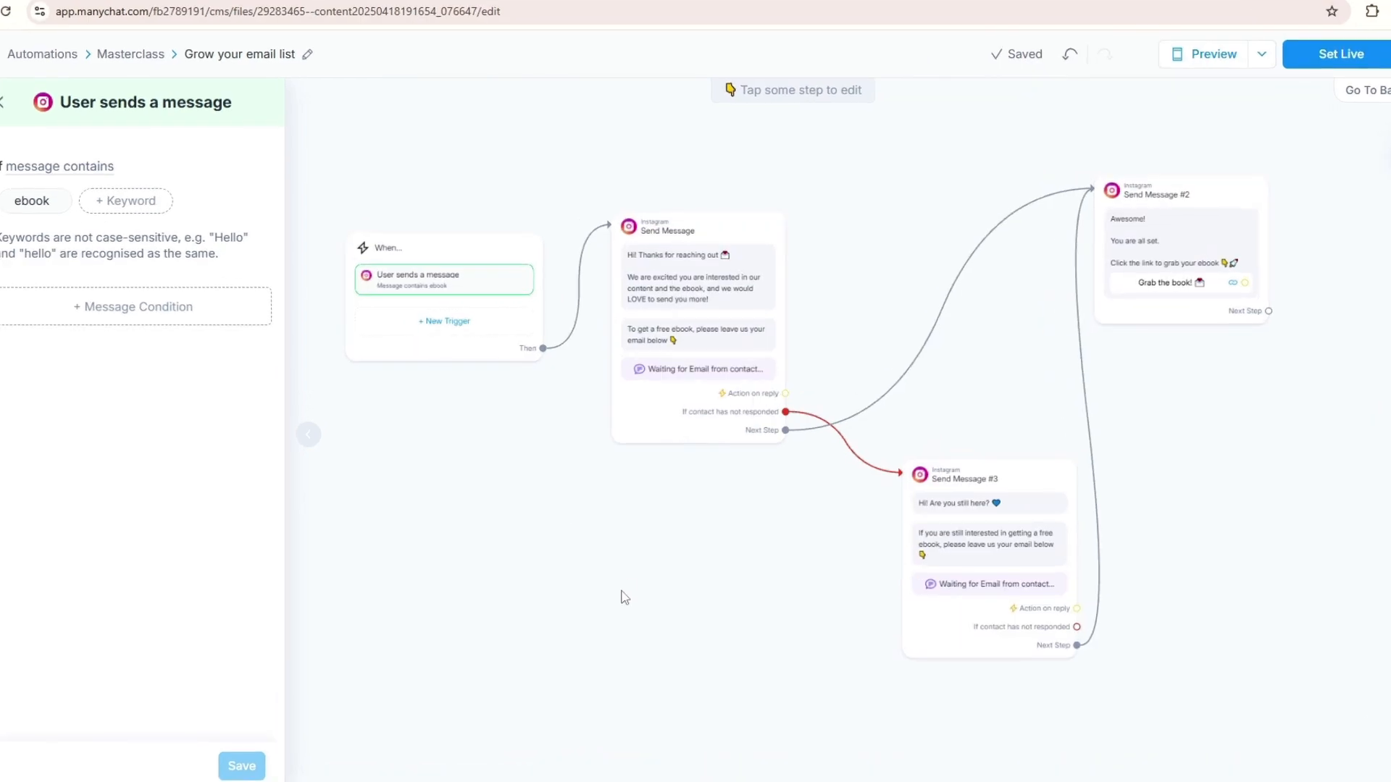
{"action": "left_click", "coordinate": [536, 465]}
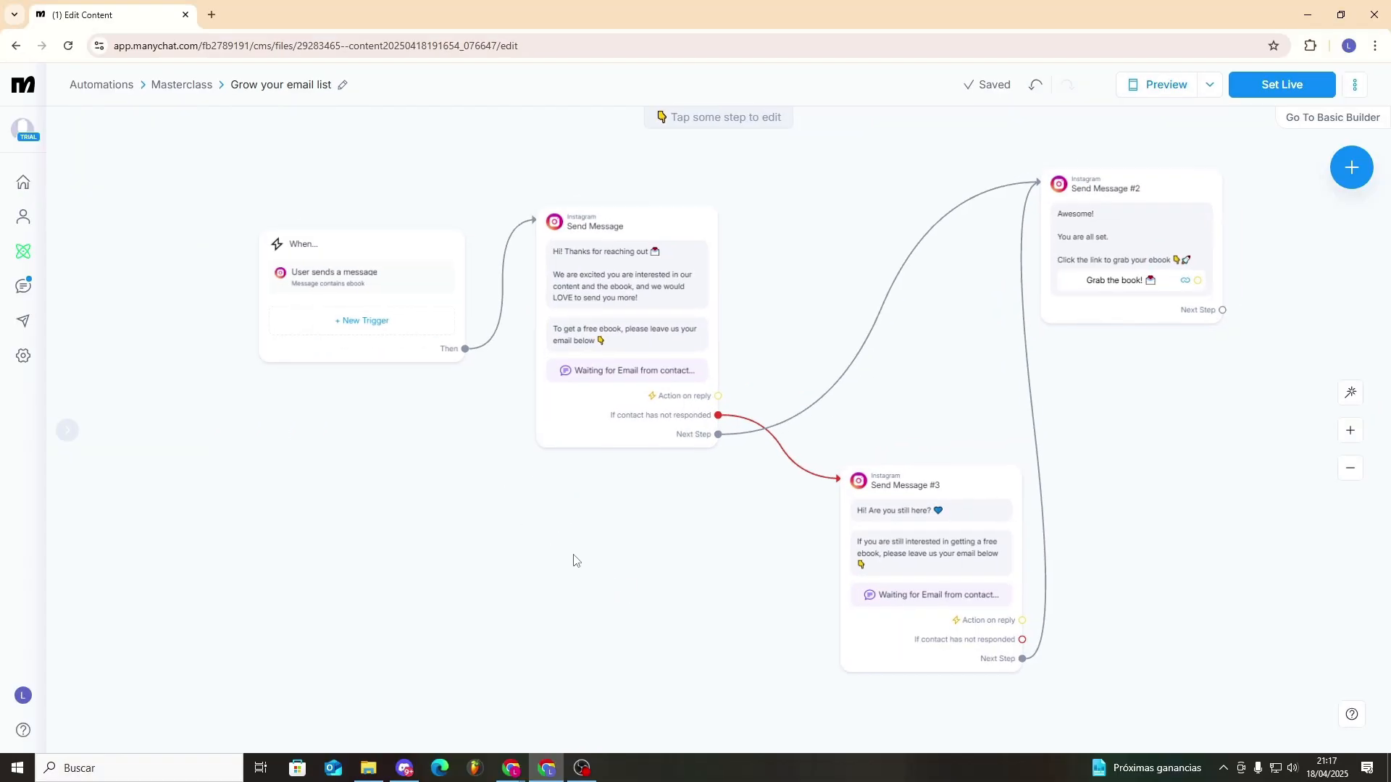
{"action": "left_click_drag", "start_coordinate": [572, 556], "coordinate": [518, 577]}
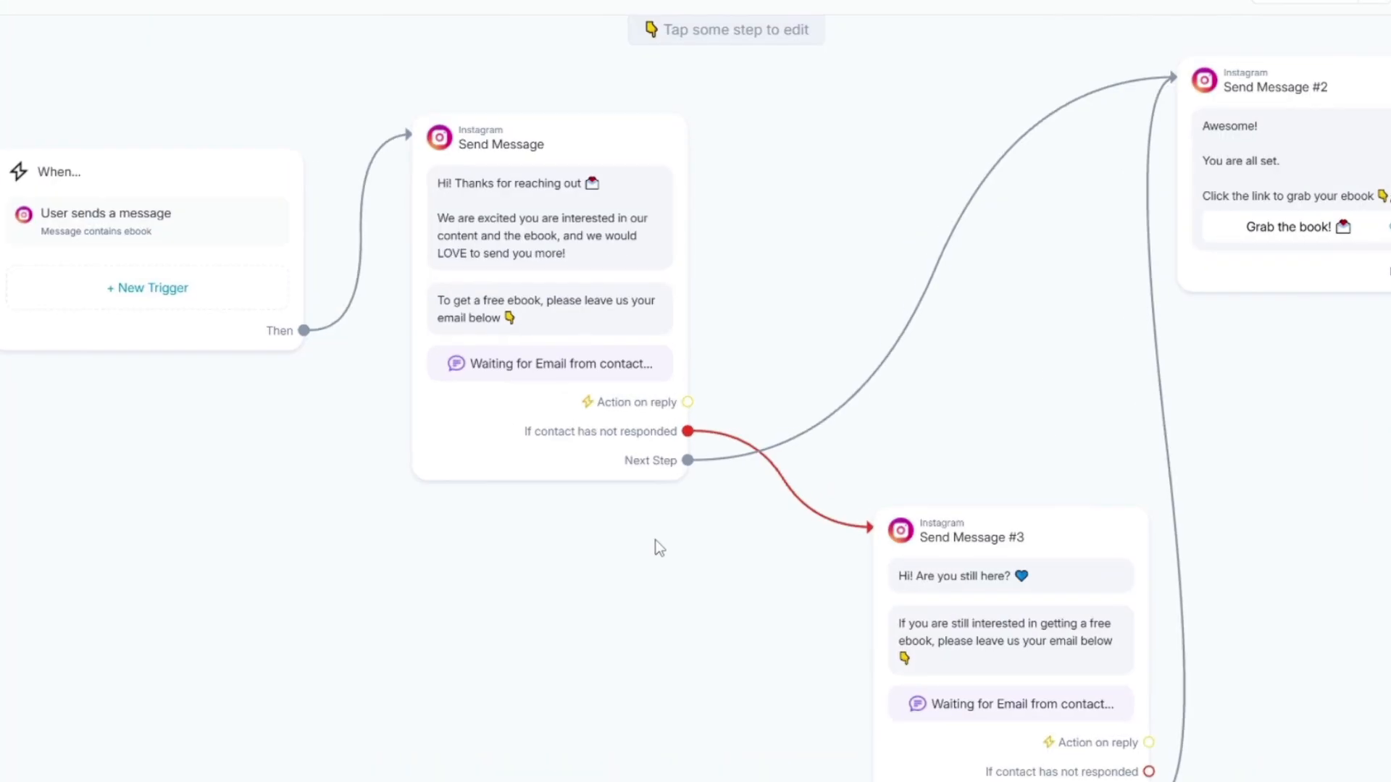
{"action": "scroll", "coordinate": [363, 487], "scroll_direction": "down", "scroll_amount": 2}
{"action": "left_click_drag", "start_coordinate": [286, 494], "coordinate": [427, 510]}
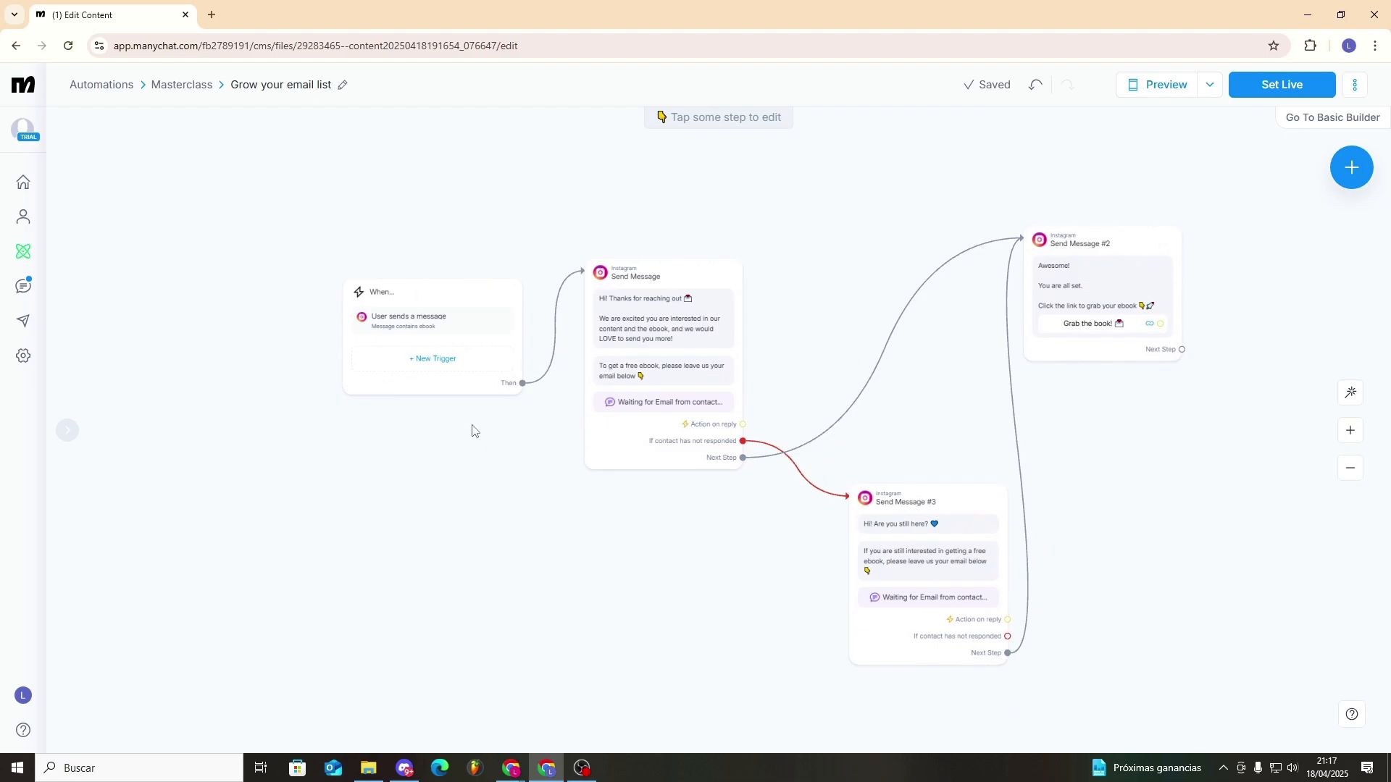
- Move the starting block away from the messages and add a "User comments on your Post or Reel" trigger for the specific post "Oferta ebook descripcion"
{"action": "left_click_drag", "start_coordinate": [406, 295], "coordinate": [300, 249]}
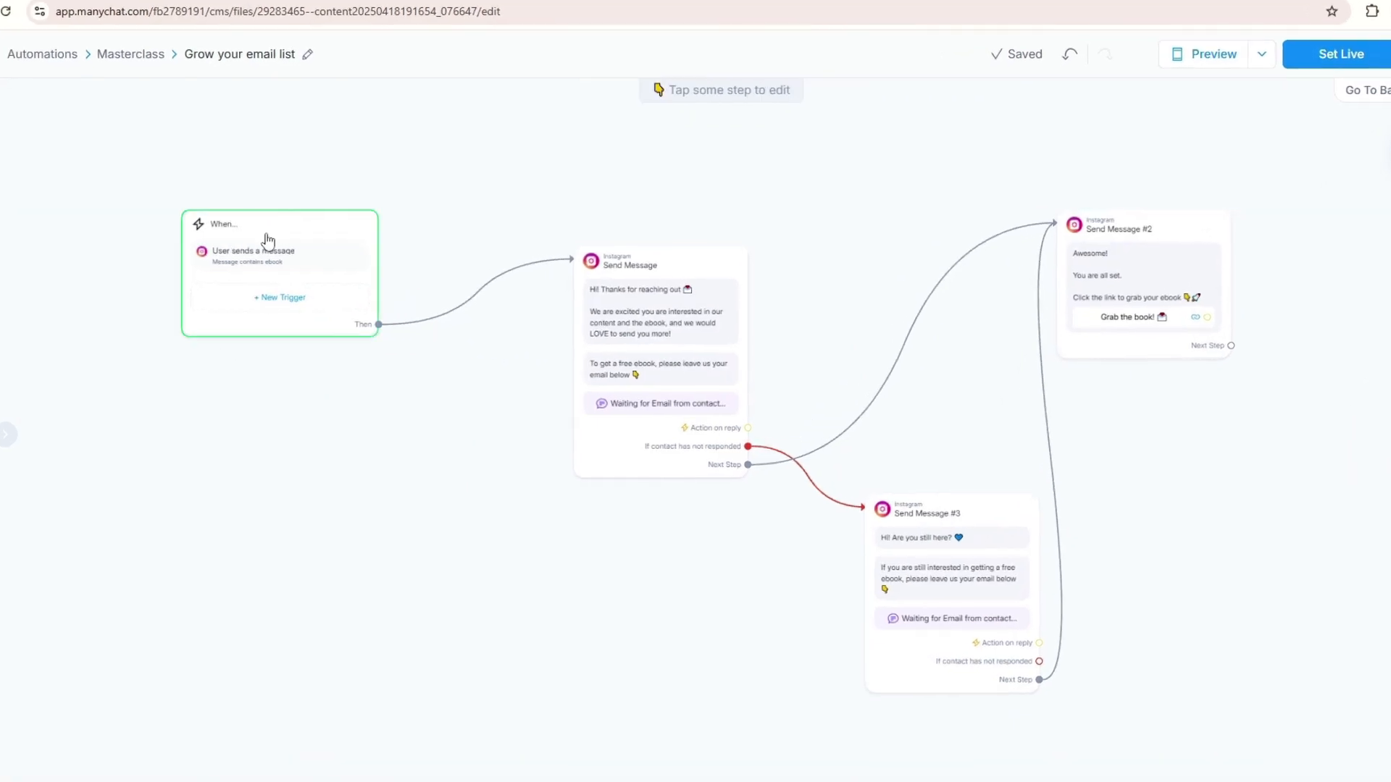
{"action": "left_click", "coordinate": [271, 230]}
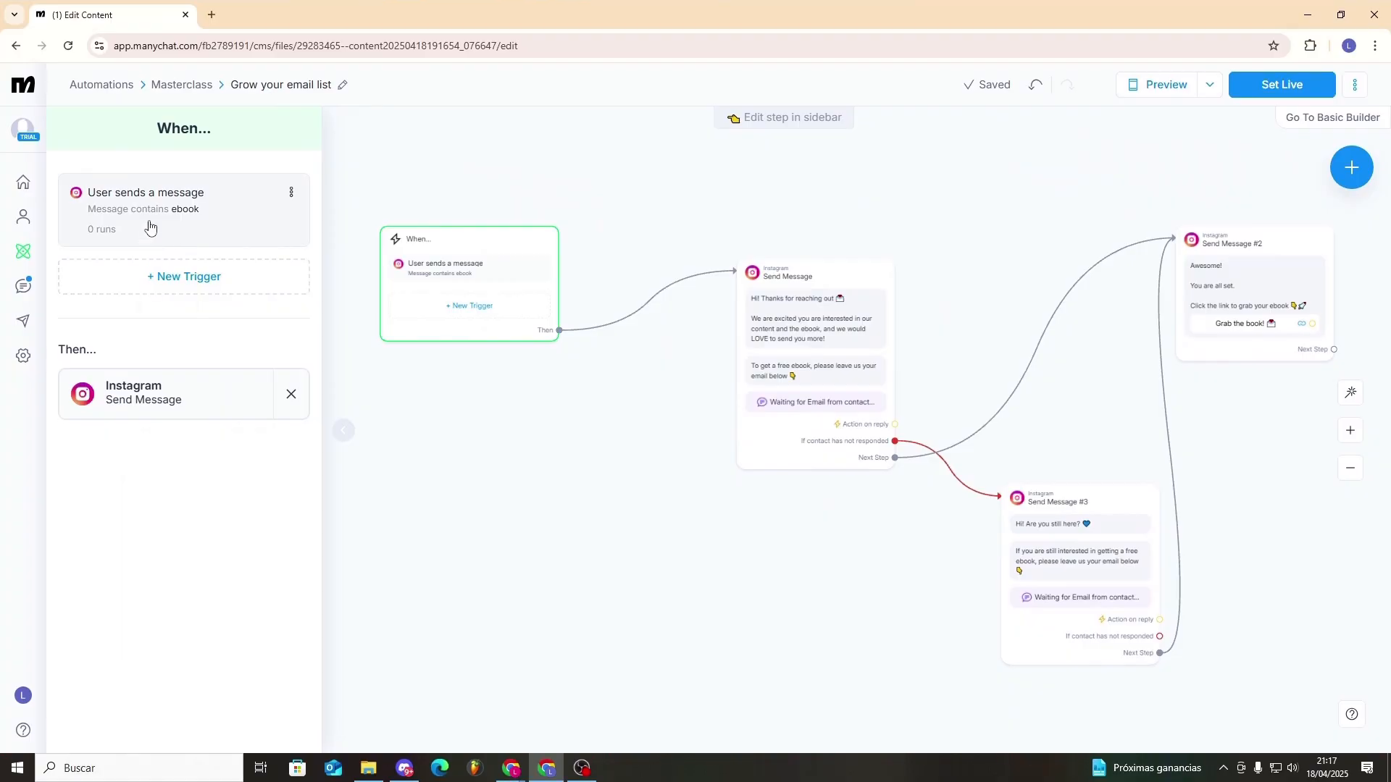
{"action": "left_click", "coordinate": [216, 279]}
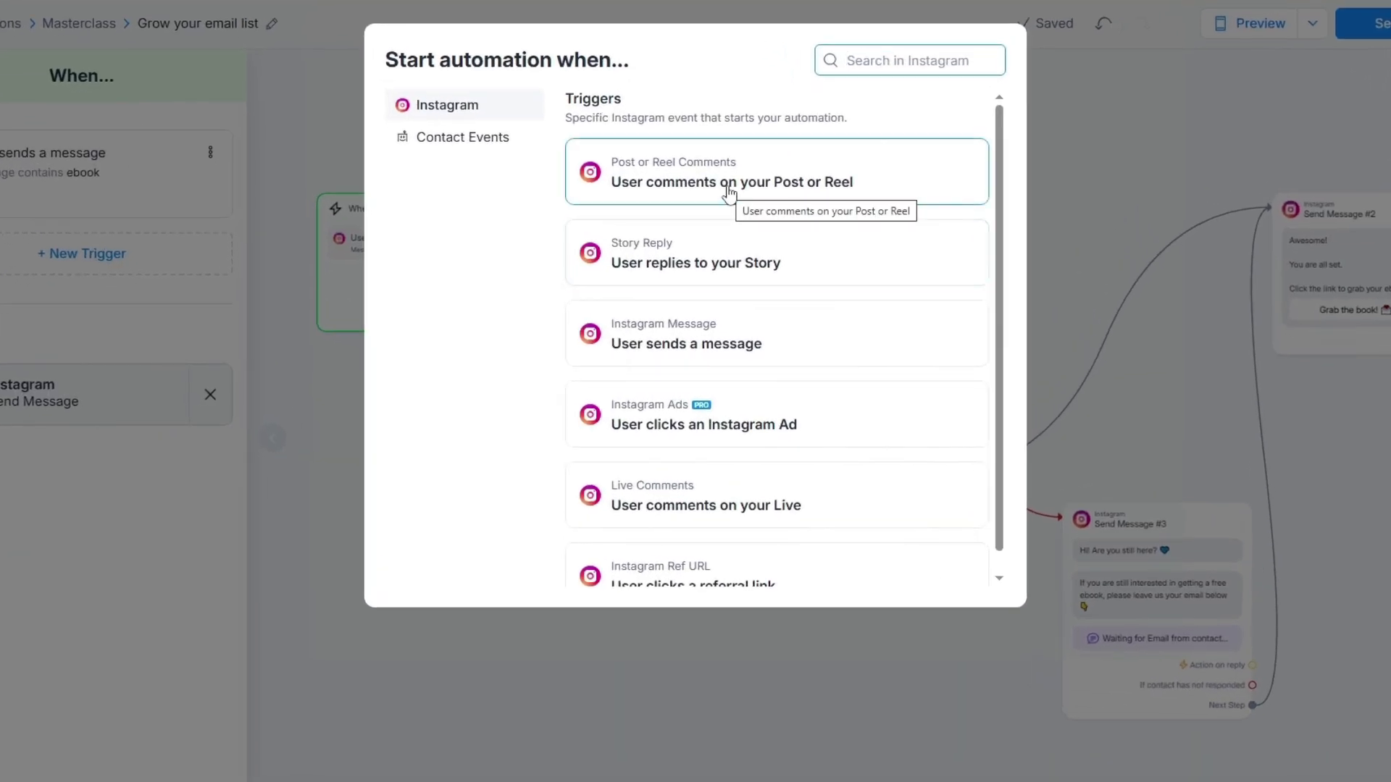
{"action": "left_click", "coordinate": [729, 185]}
{"action": "left_click", "coordinate": [136, 309]}
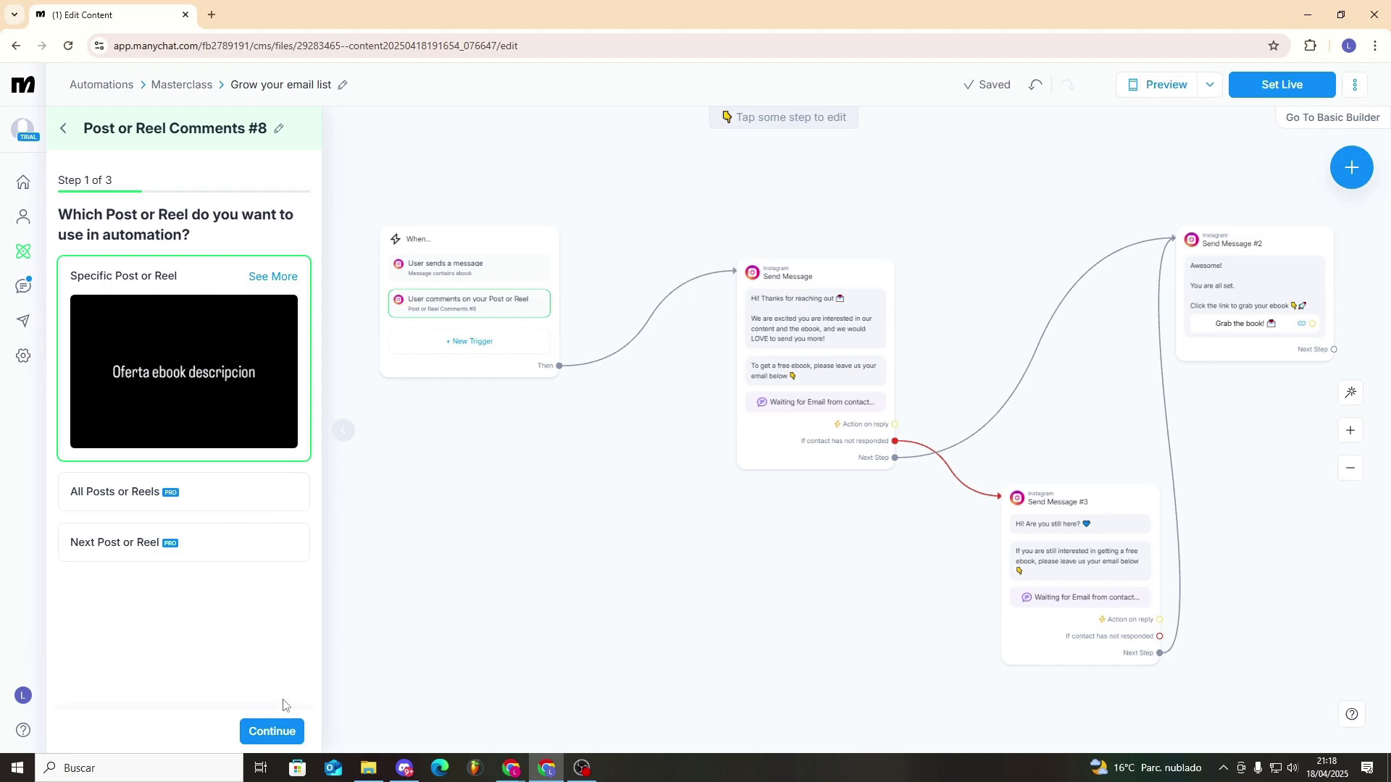
{"action": "left_click", "coordinate": [289, 733]}
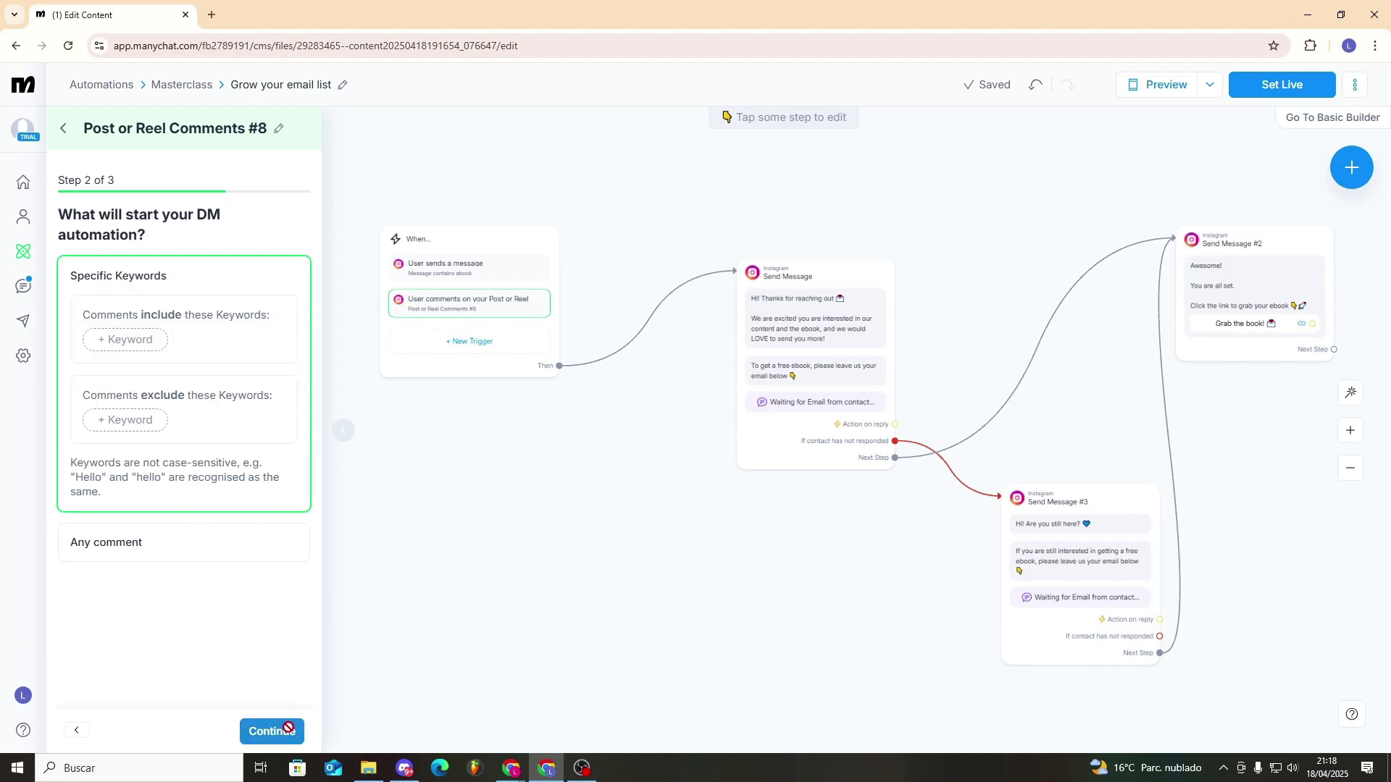
- Make comments that include the keyword "ebook" start the automation, without any excluded keywords
{"action": "left_click", "coordinate": [136, 345]}
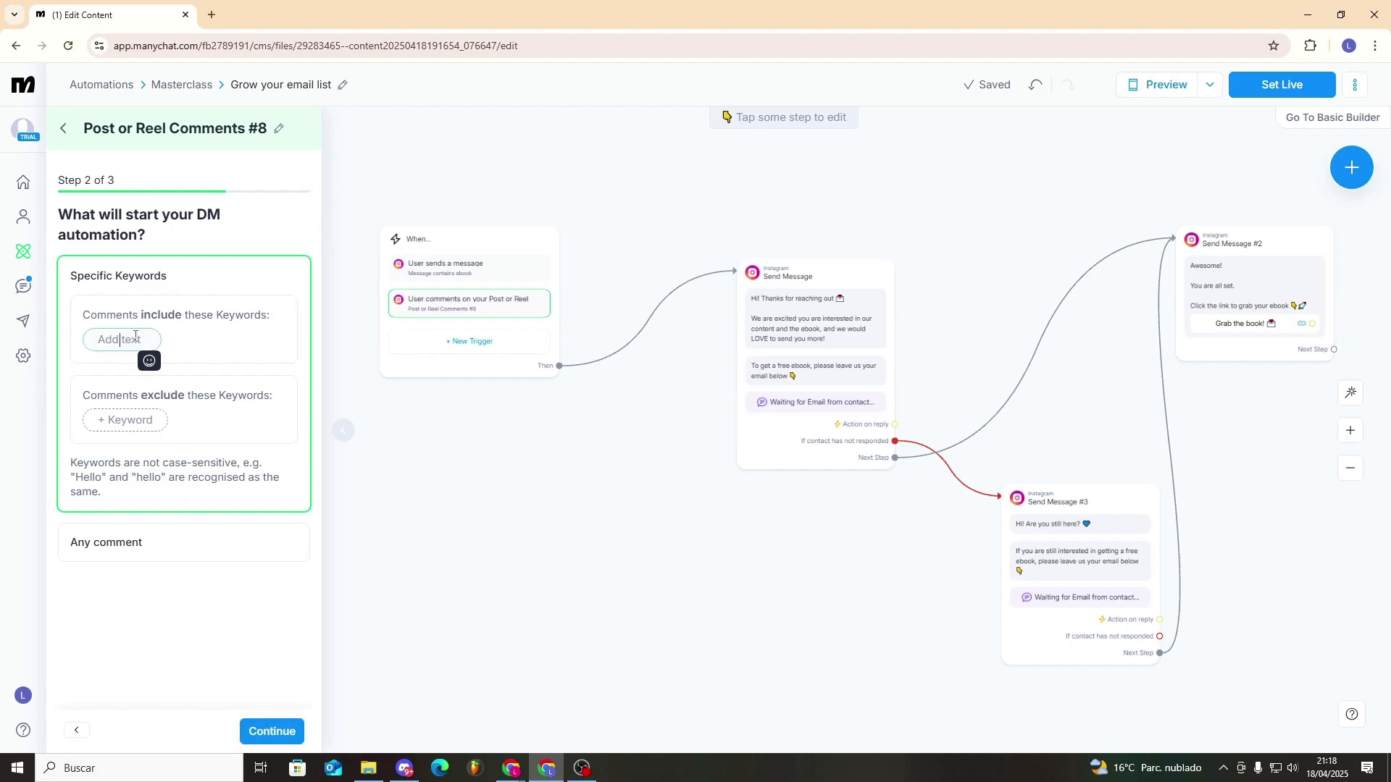
{"action": "type", "text": "ebook"}
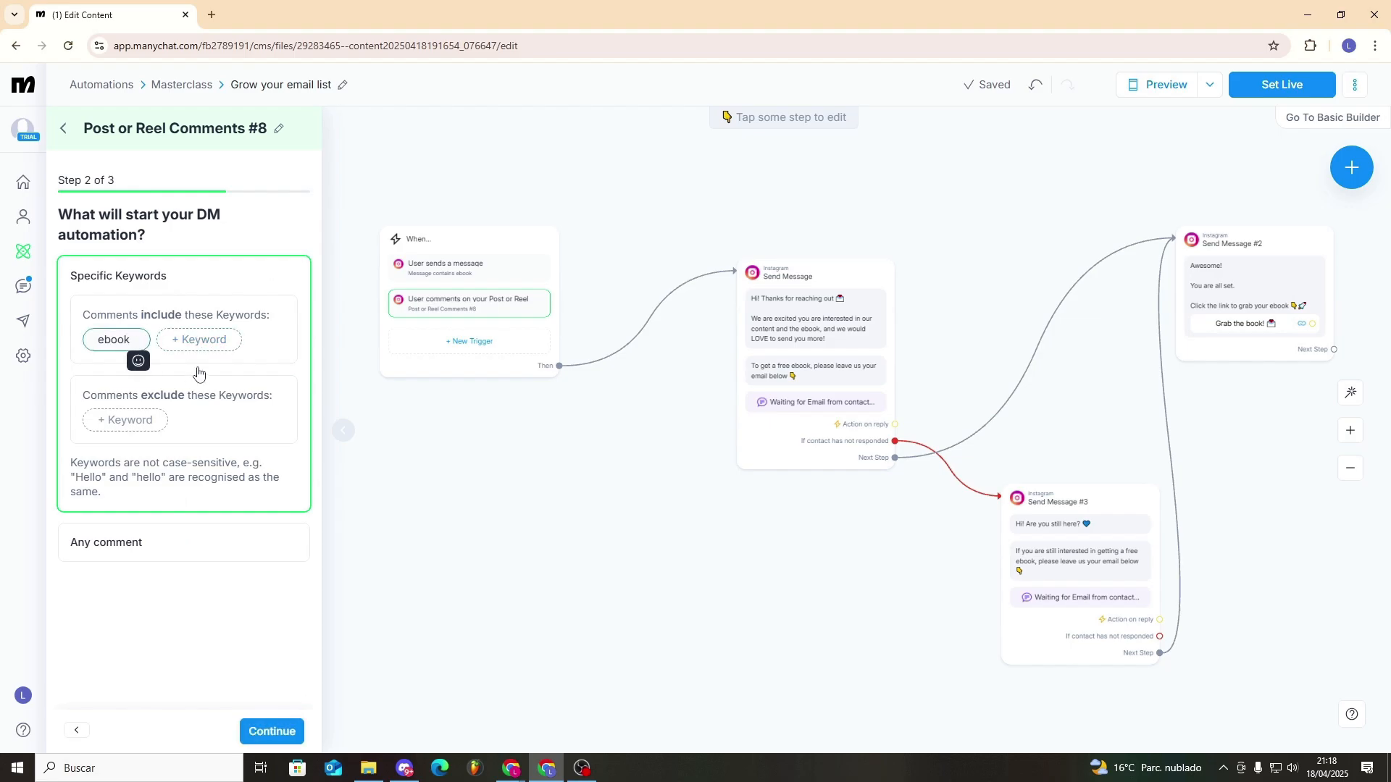
{"action": "left_click", "coordinate": [239, 623]}
{"action": "left_click", "coordinate": [143, 427]}
{"action": "left_click", "coordinate": [244, 607]}
{"action": "left_click", "coordinate": [285, 727]}
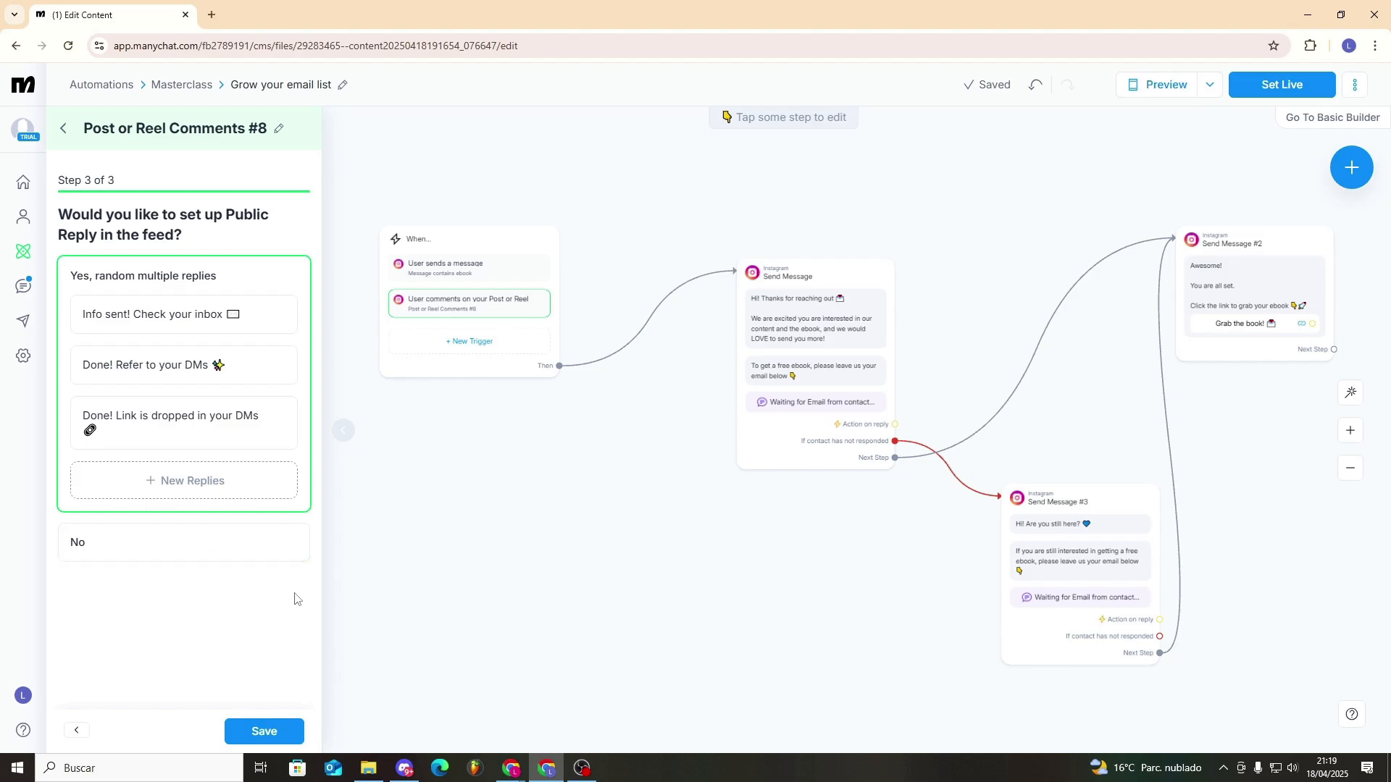
- Save the comment trigger with random multiple public replies, and delete the "User sends a message" trigger
{"action": "left_click", "coordinate": [249, 770]}
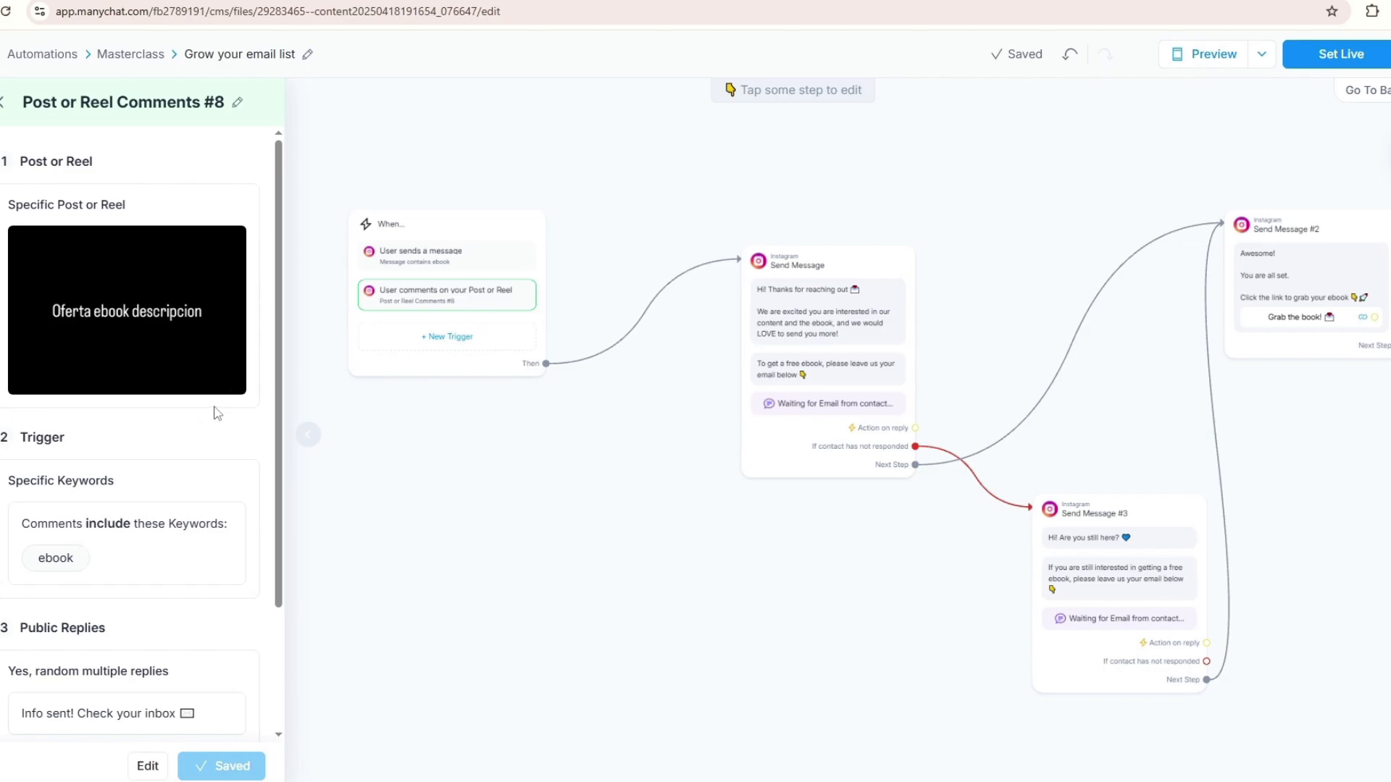
{"action": "left_click", "coordinate": [251, 173]}
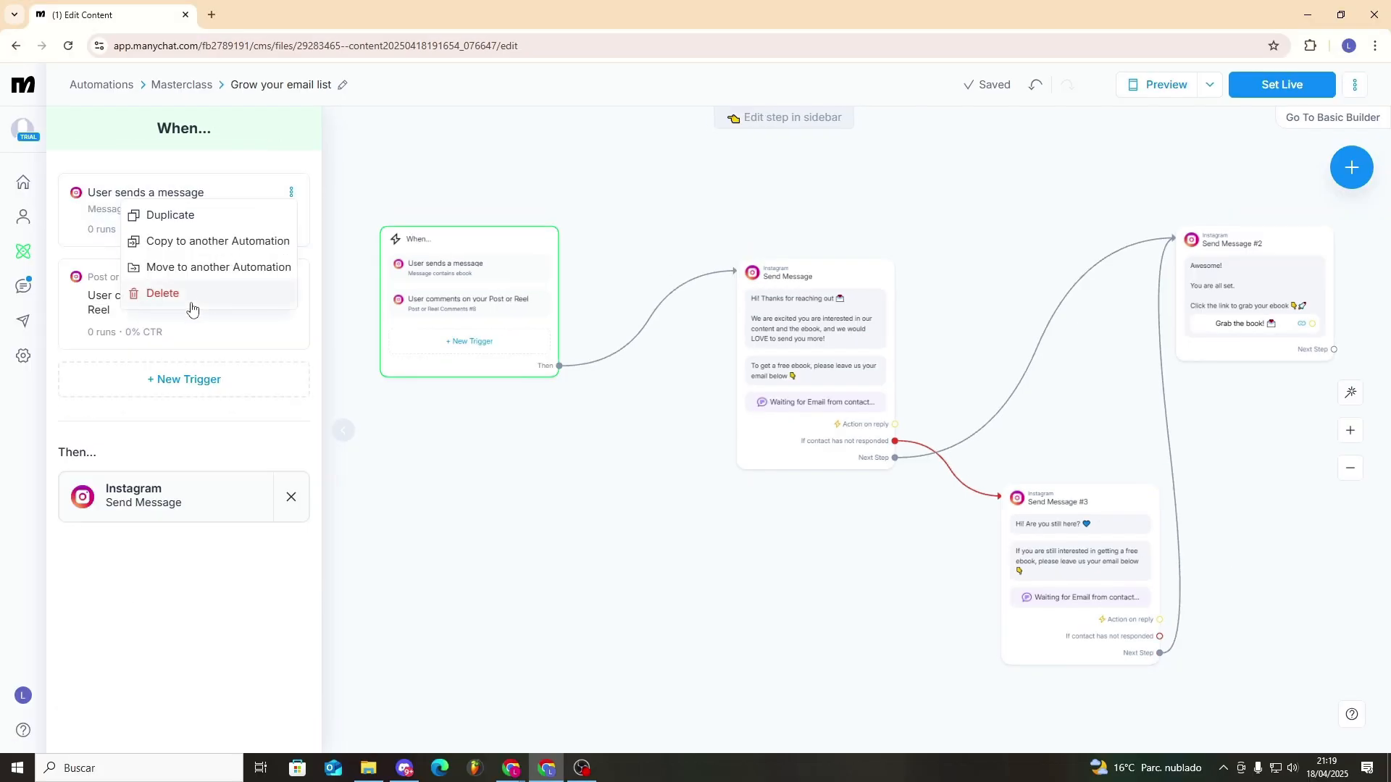
{"action": "left_click", "coordinate": [192, 294]}
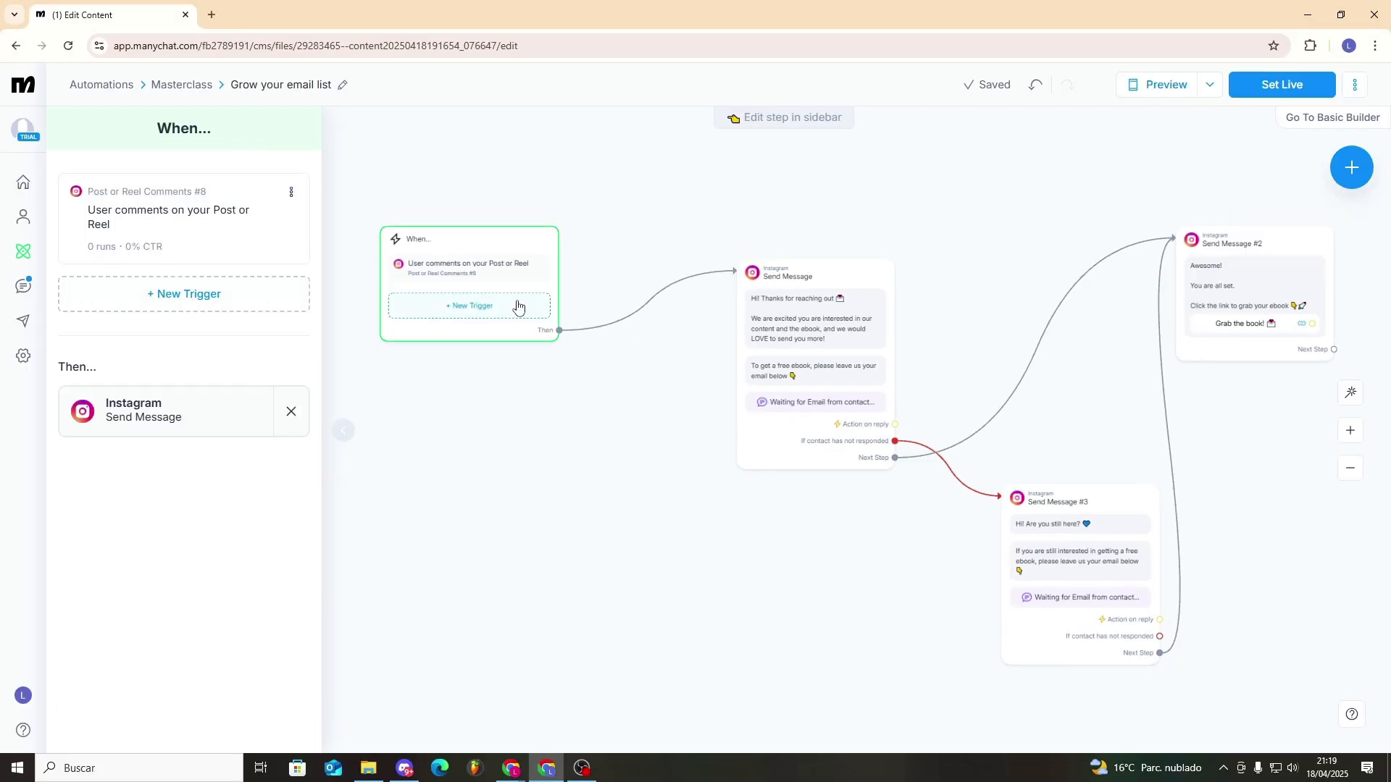
- Connect the trigger to a new Instagram message sent as Comment Reply, and move the original message clear of it
{"action": "left_click_drag", "start_coordinate": [559, 330], "coordinate": [613, 244]}
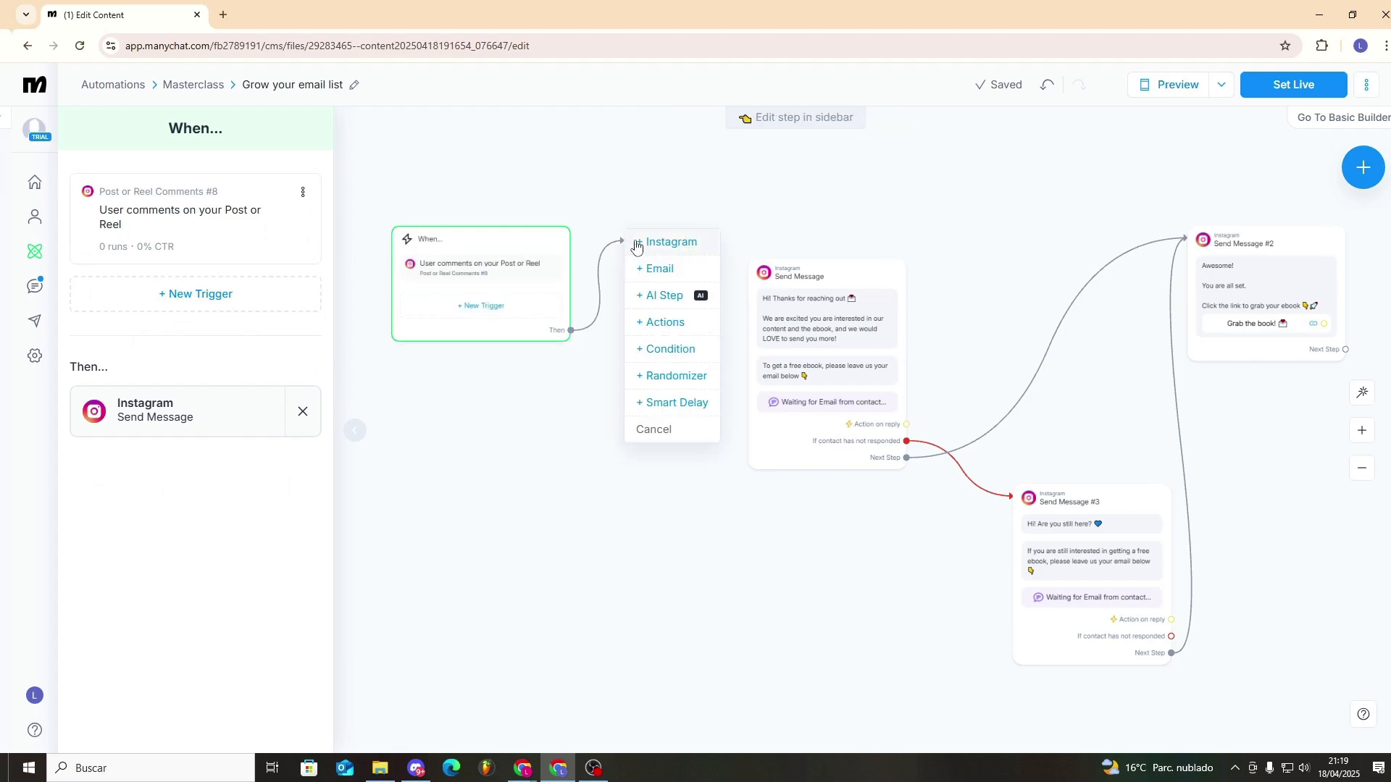
{"action": "left_click", "coordinate": [632, 243]}
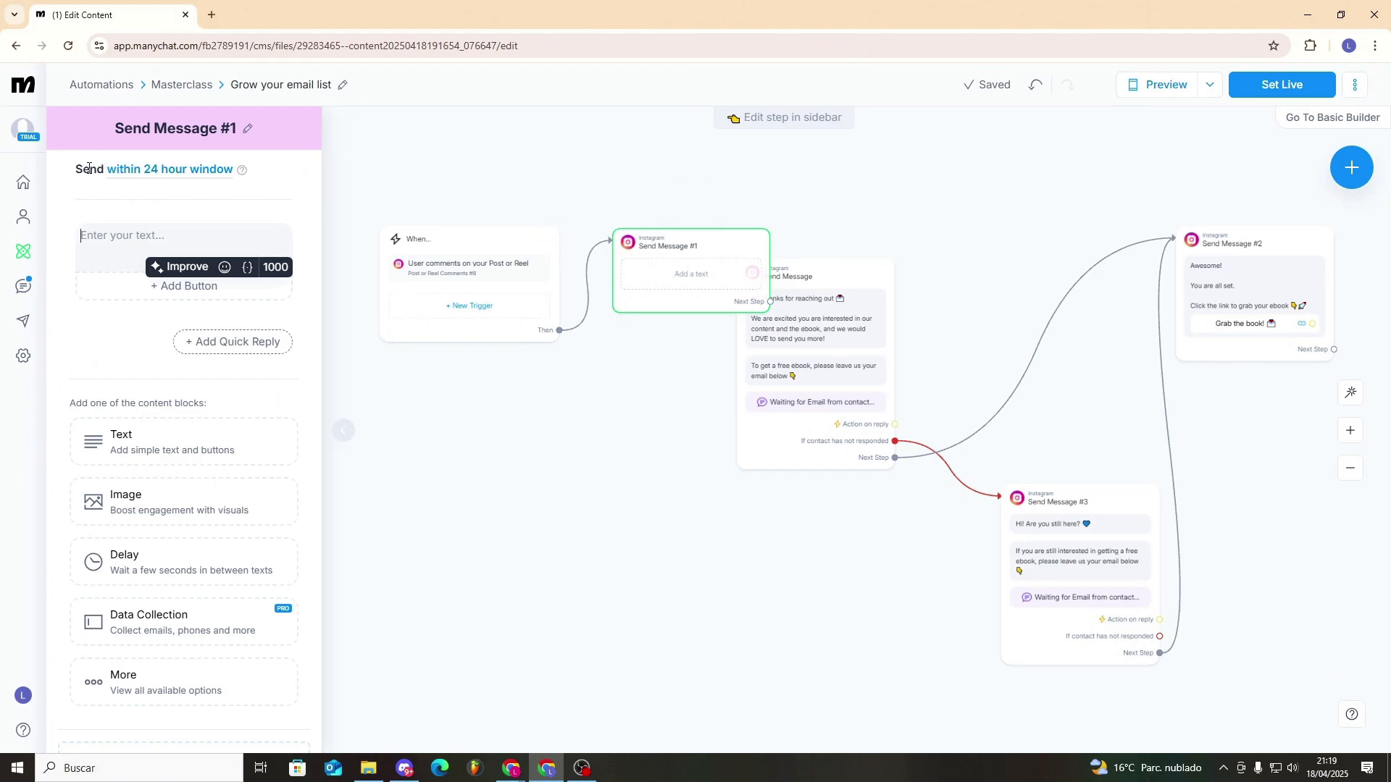
{"action": "left_click", "coordinate": [145, 171]}
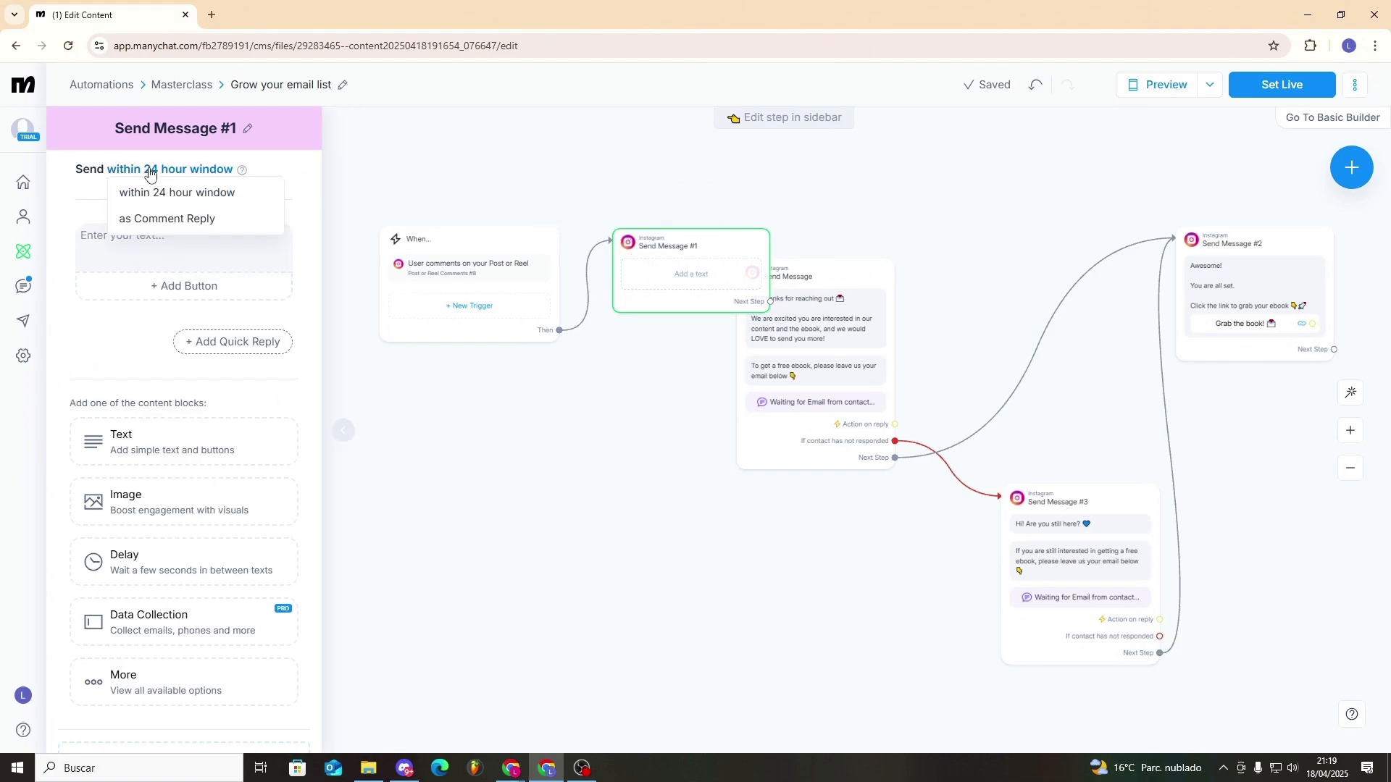
{"action": "left_click", "coordinate": [194, 224]}
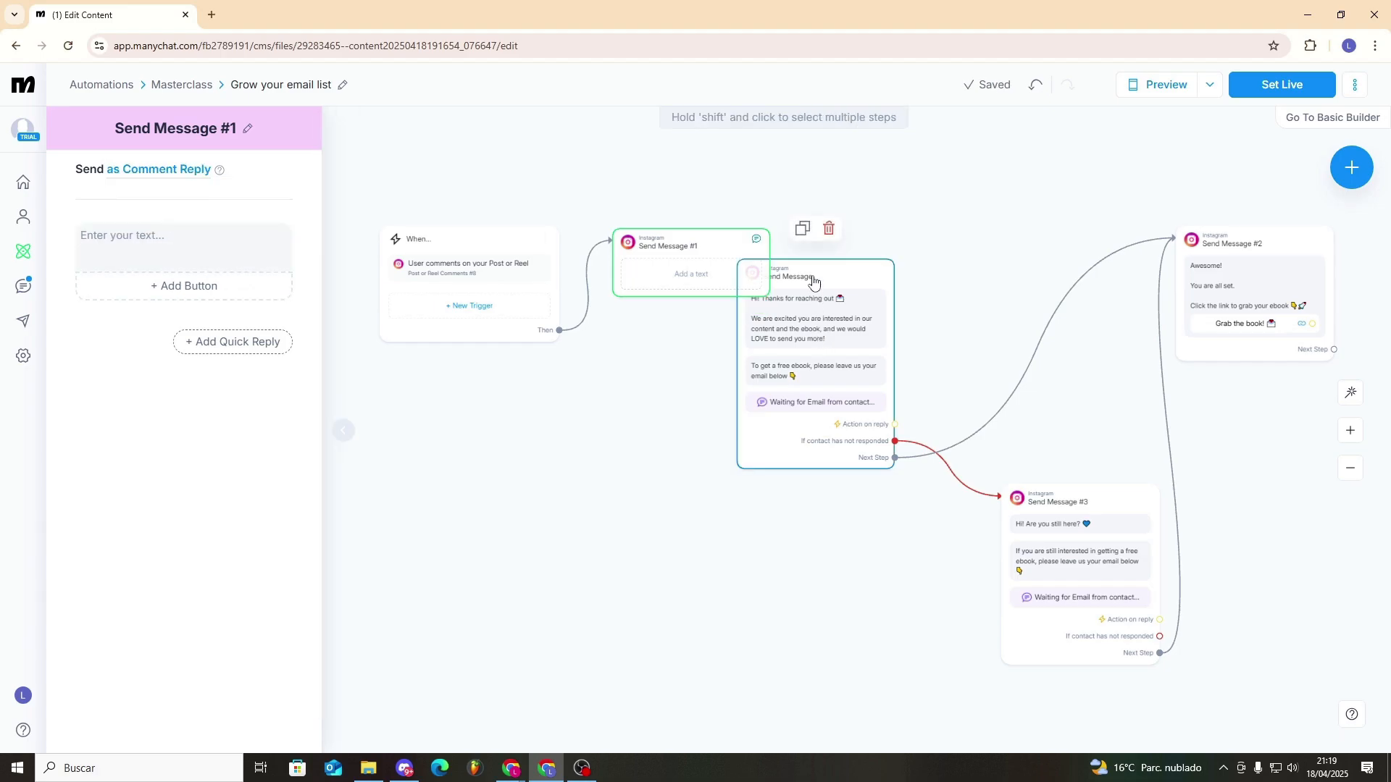
{"action": "left_click_drag", "start_coordinate": [820, 288], "coordinate": [870, 292]}
- Give the comment reply the original greeting text plus "Press Start", with a "Start" button leading to the email-request message
{"action": "left_click", "coordinate": [732, 276]}
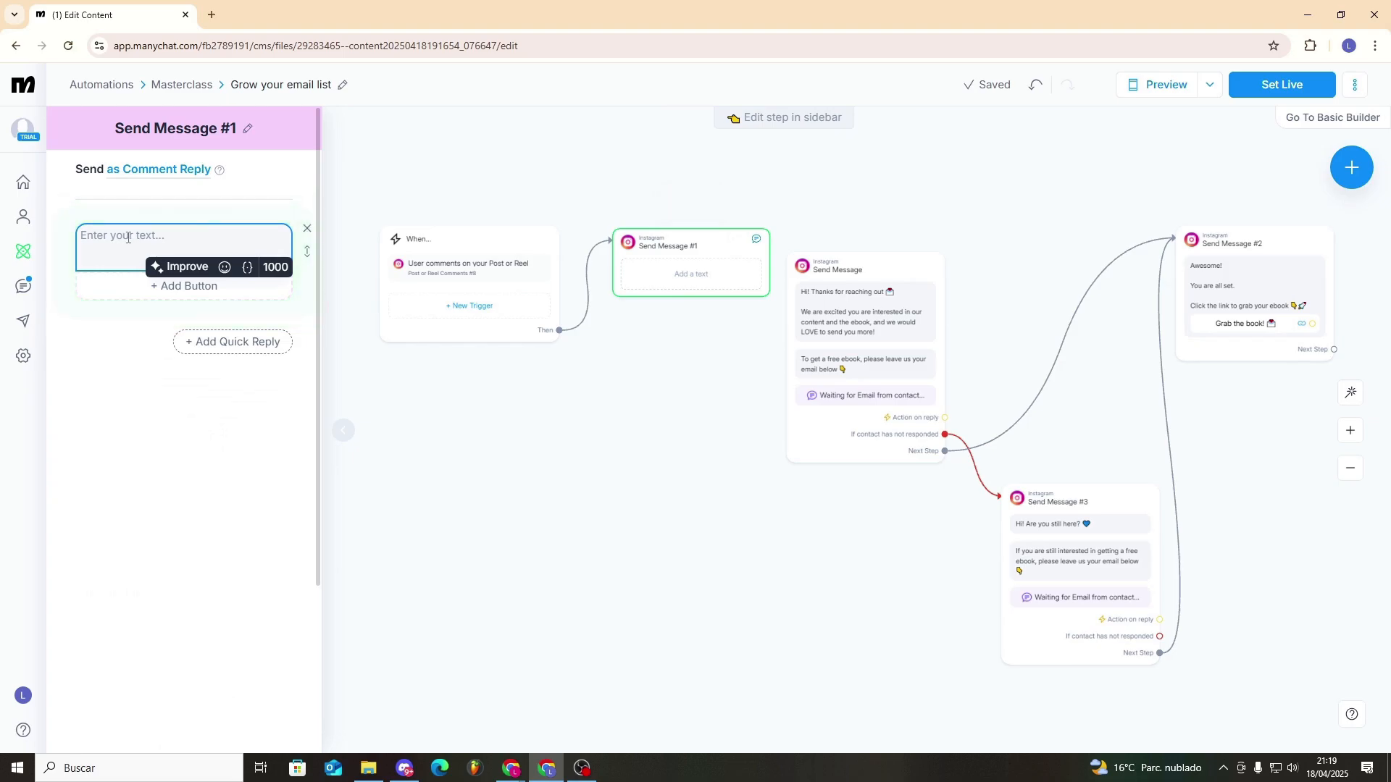
{"action": "type", "text": "Hi! Thanks for reaching out 📩  We are excited you are interested in our content and the ebook, and we would LOVE to send you more!"}
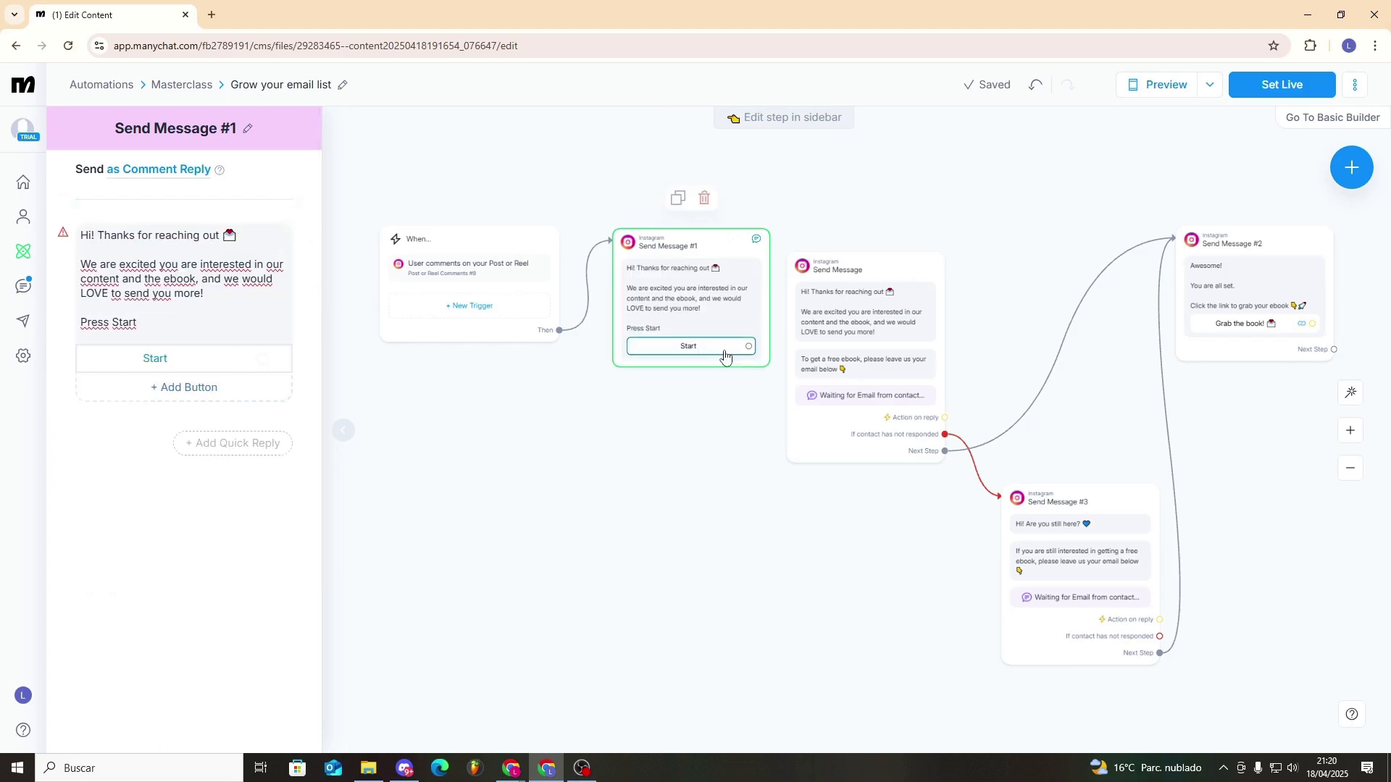
{"action": "left_click_drag", "start_coordinate": [748, 346], "coordinate": [875, 247]}
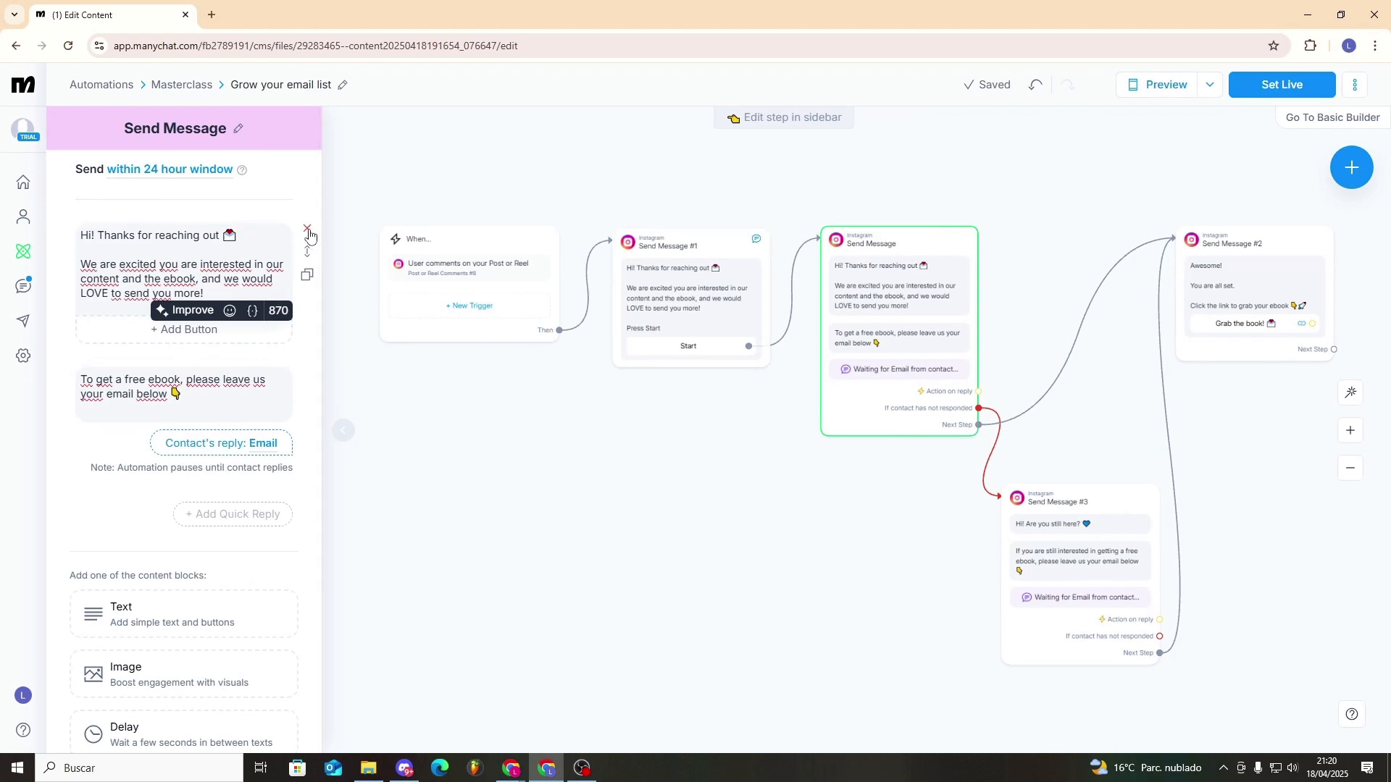
- Delete the greeting text from the email-request message, keeping only the free ebook email question
{"action": "left_click", "coordinate": [307, 229]}
{"action": "left_click", "coordinate": [818, 172]}
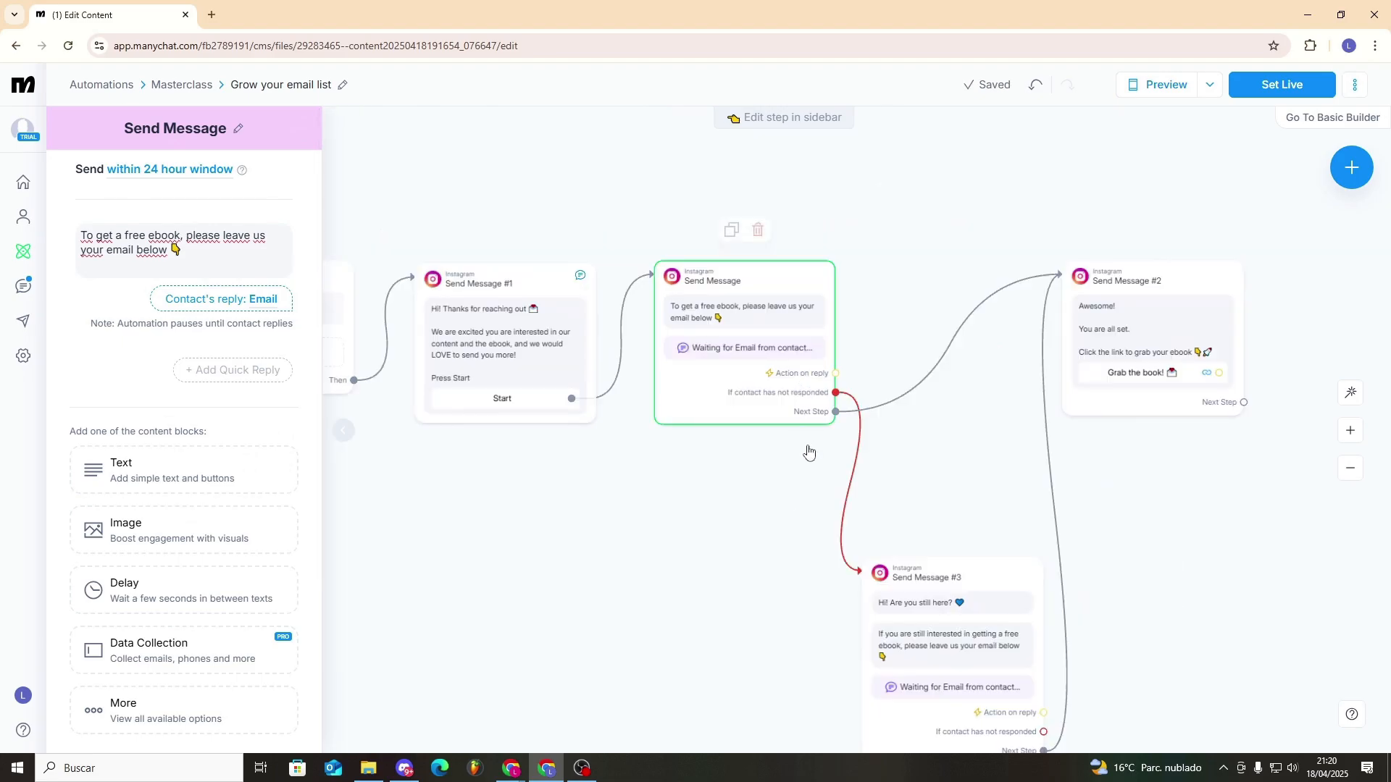
{"action": "left_click_drag", "start_coordinate": [800, 521], "coordinate": [693, 395]}
{"action": "scroll", "coordinate": [847, 534], "scroll_direction": "up", "scroll_amount": 2}
{"action": "left_click_drag", "start_coordinate": [683, 533], "coordinate": [657, 506]}
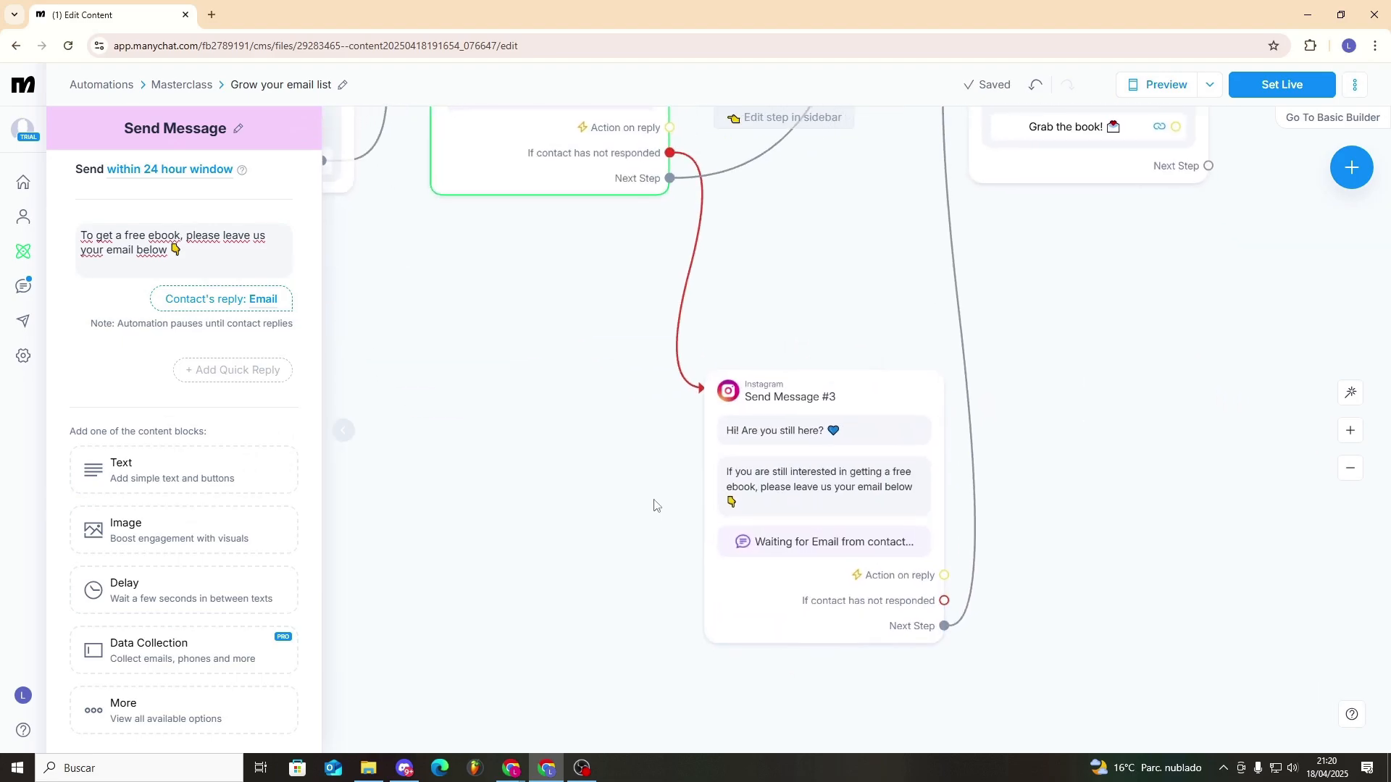
{"action": "scroll", "coordinate": [656, 364], "scroll_direction": "down", "scroll_amount": 1}
{"action": "left_click_drag", "start_coordinate": [635, 332], "coordinate": [598, 464]}
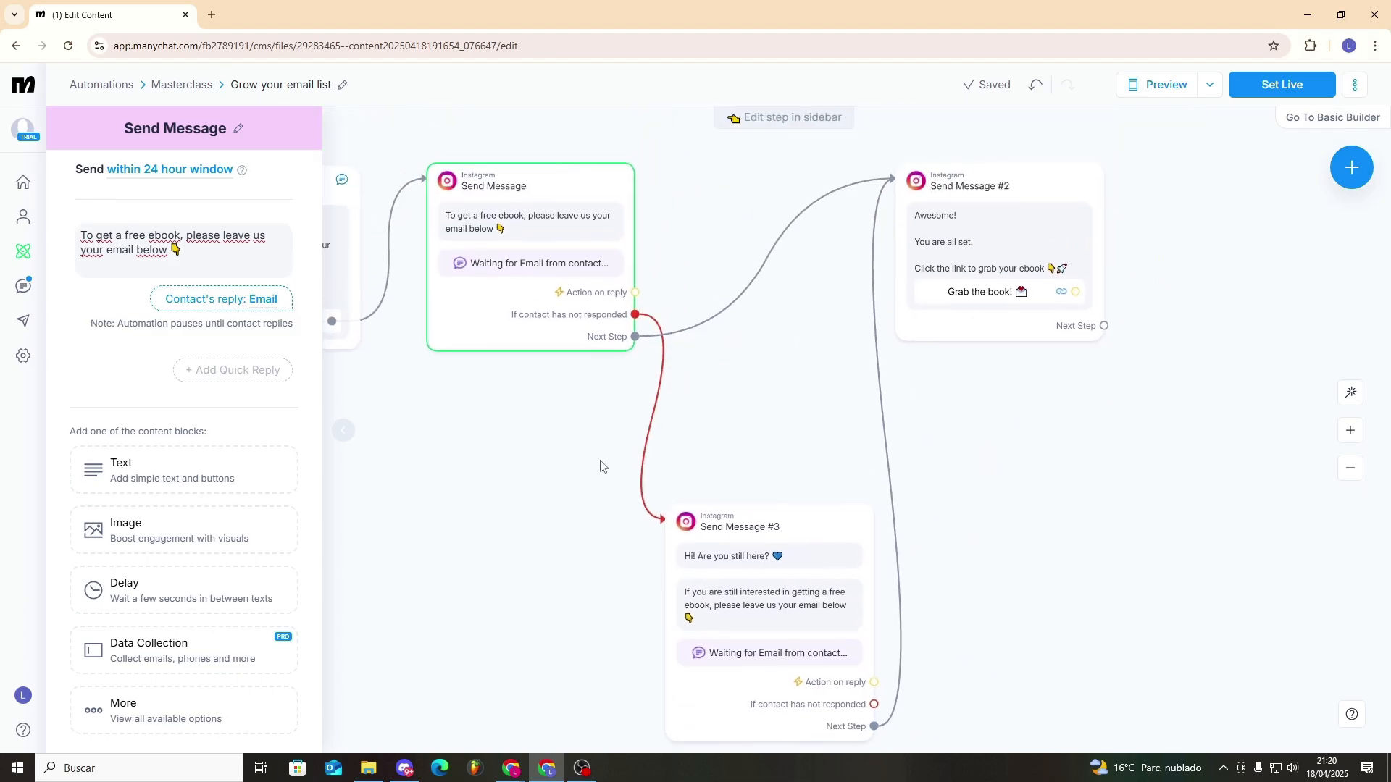
{"action": "left_click", "coordinate": [599, 270]}
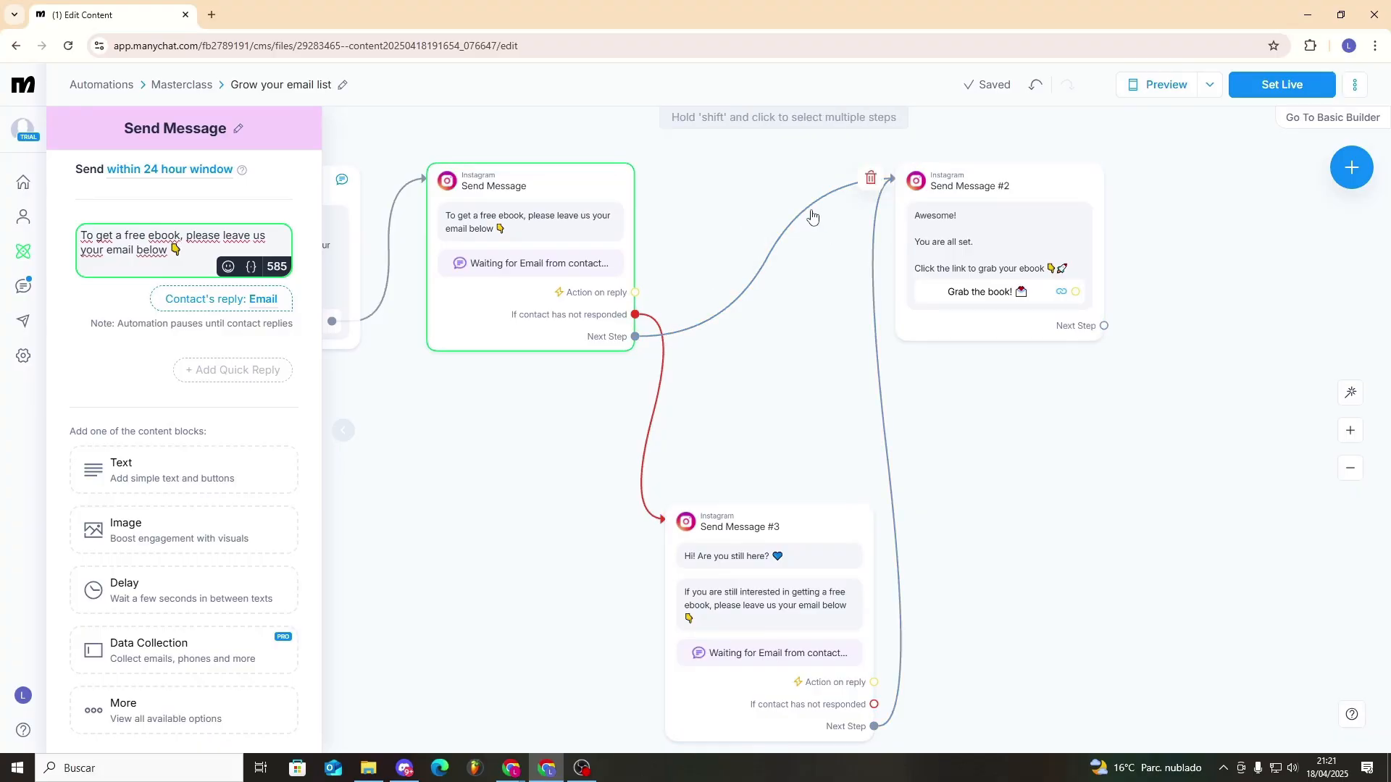
- Replace the email-request message's next-step link to Send Message #2 with a new Condition step
{"action": "left_click_drag", "start_coordinate": [635, 336], "coordinate": [710, 398]}
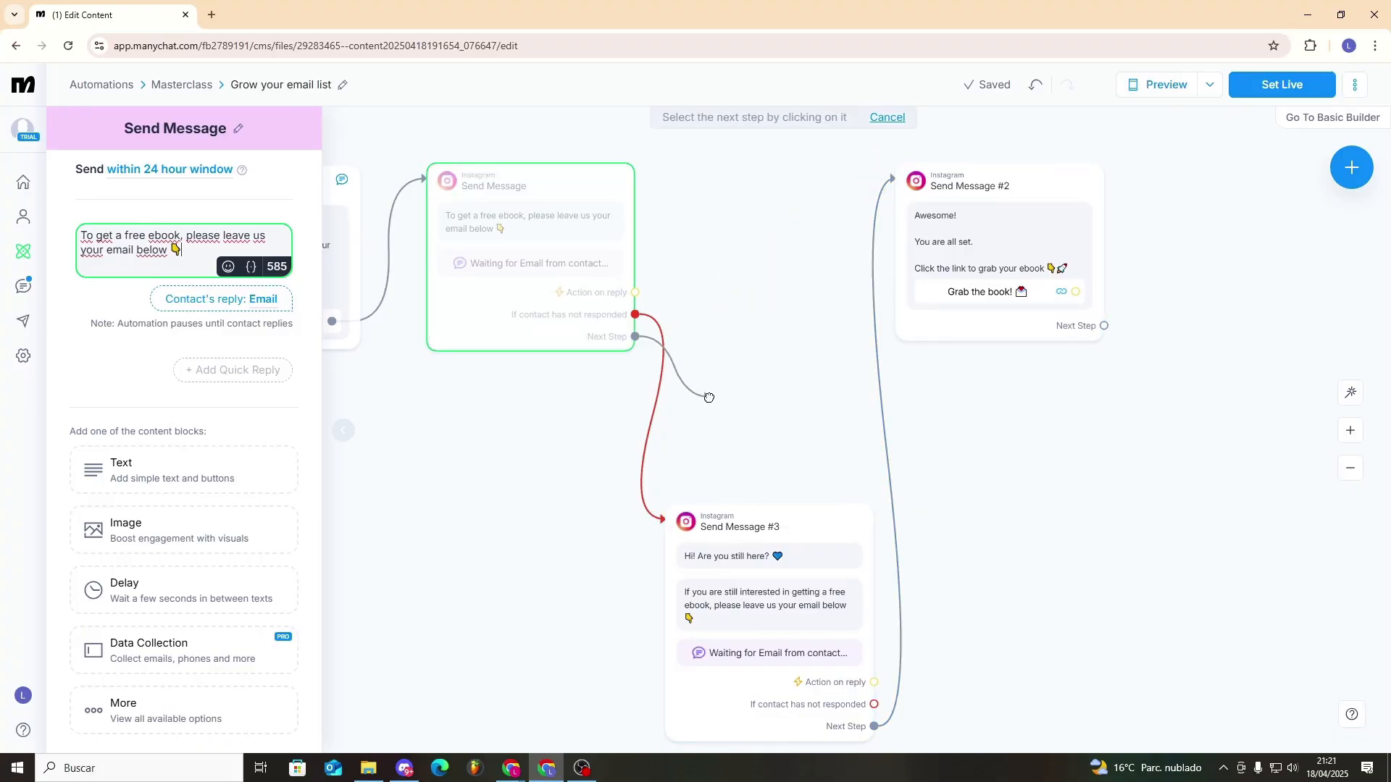
{"action": "left_click", "coordinate": [709, 398]}
{"action": "left_click", "coordinate": [1009, 424]}
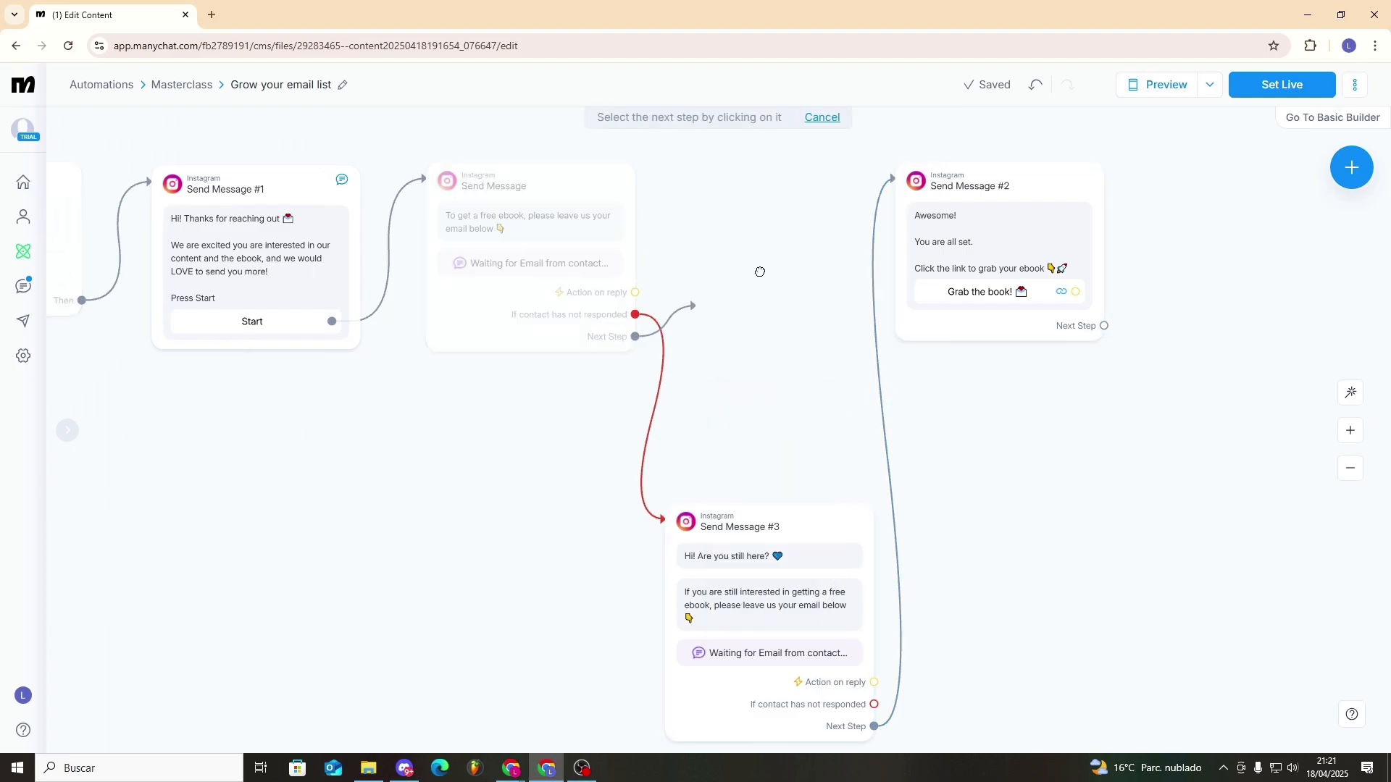
{"action": "left_click", "coordinate": [744, 209]}
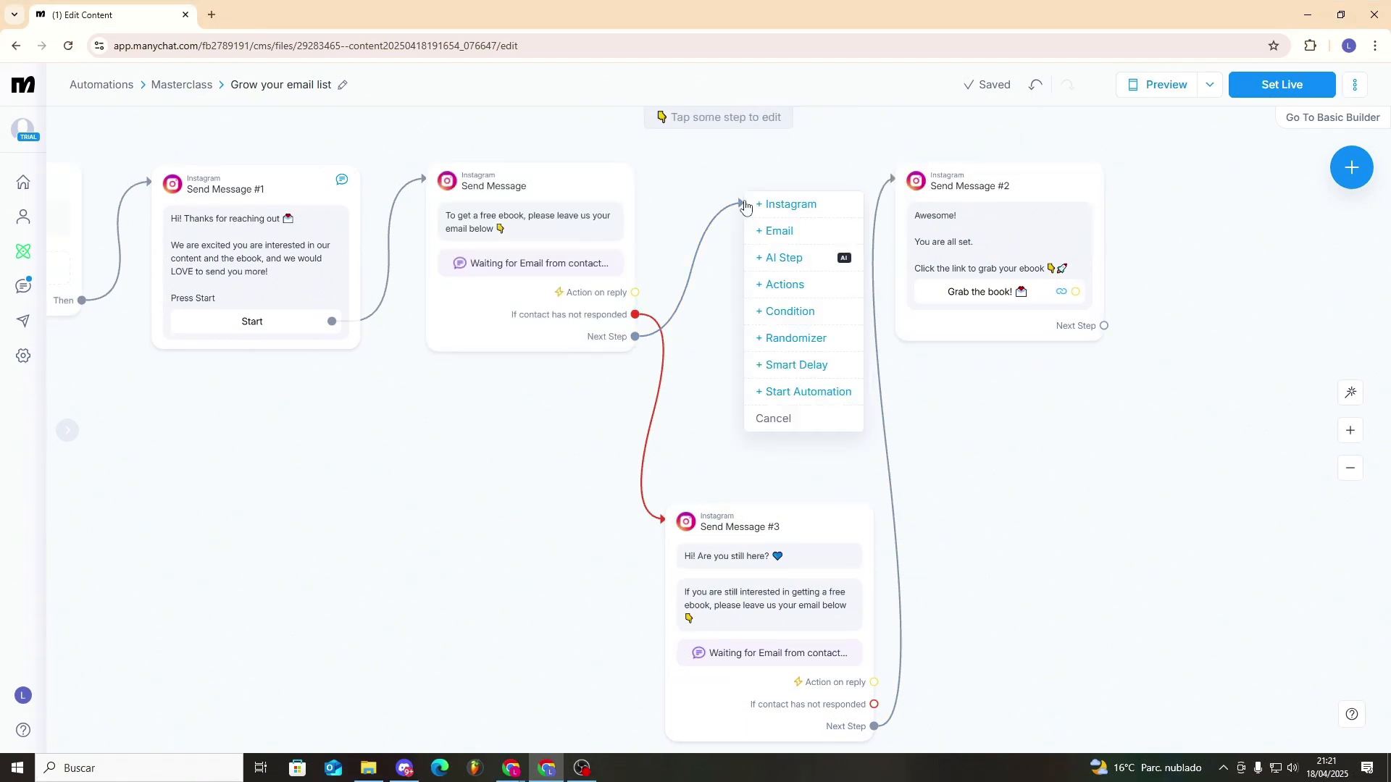
{"action": "left_click", "coordinate": [809, 320]}
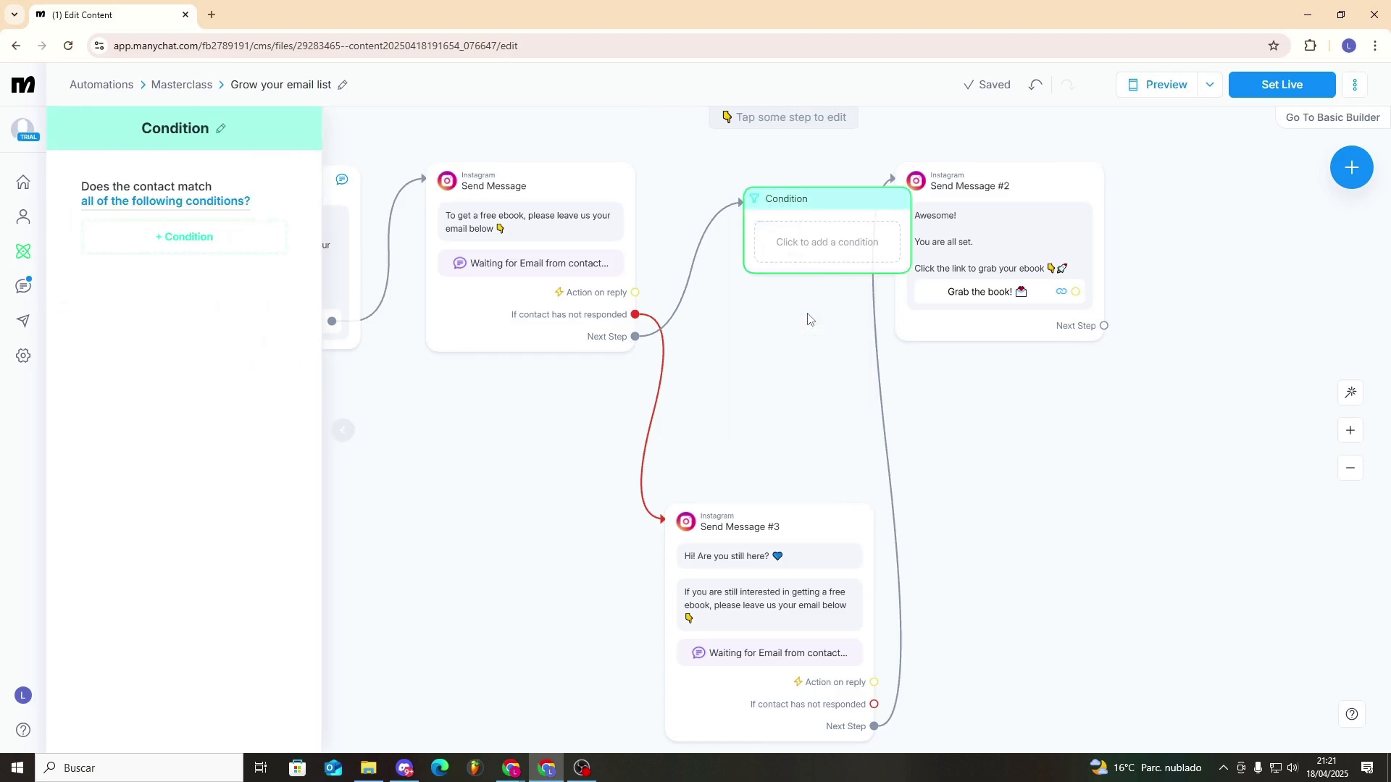
{"action": "left_click", "coordinate": [218, 239]}
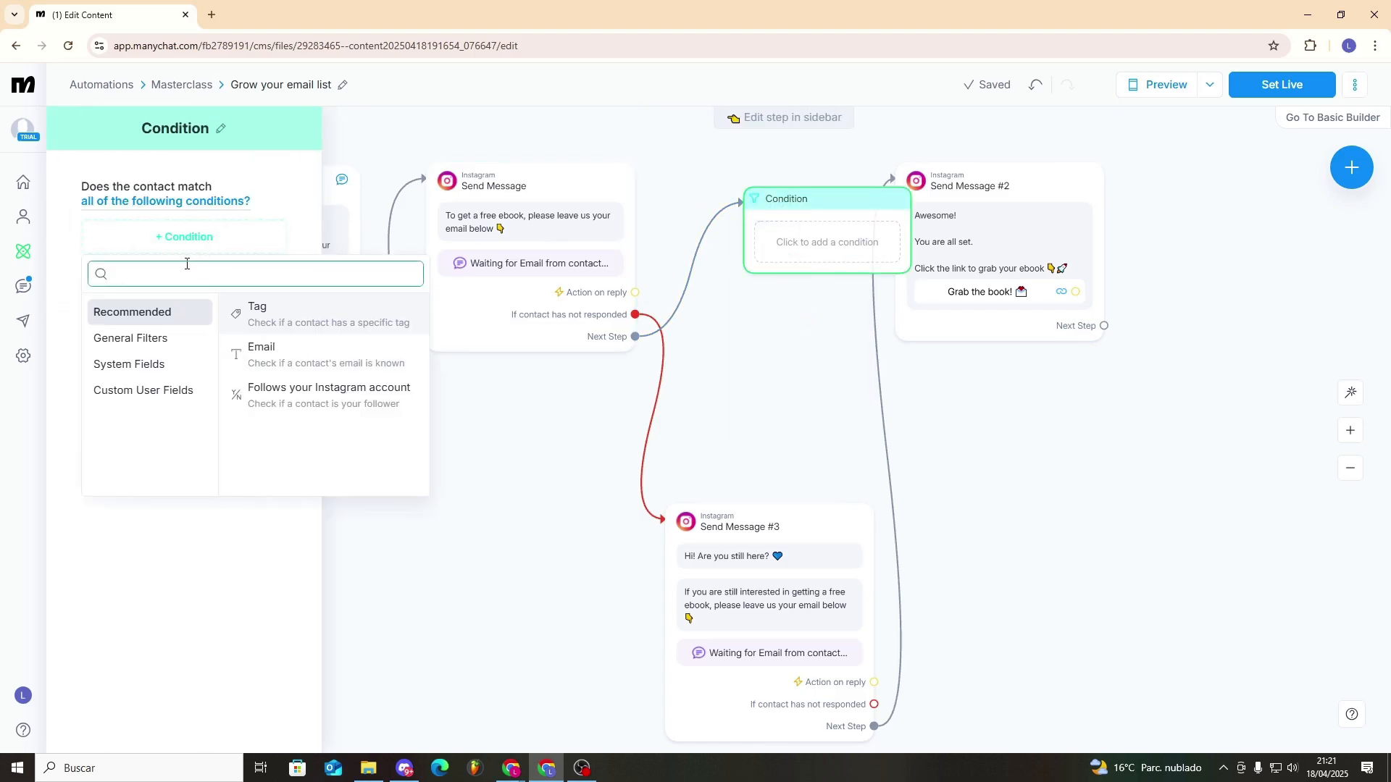
{"action": "left_click", "coordinate": [134, 363]}
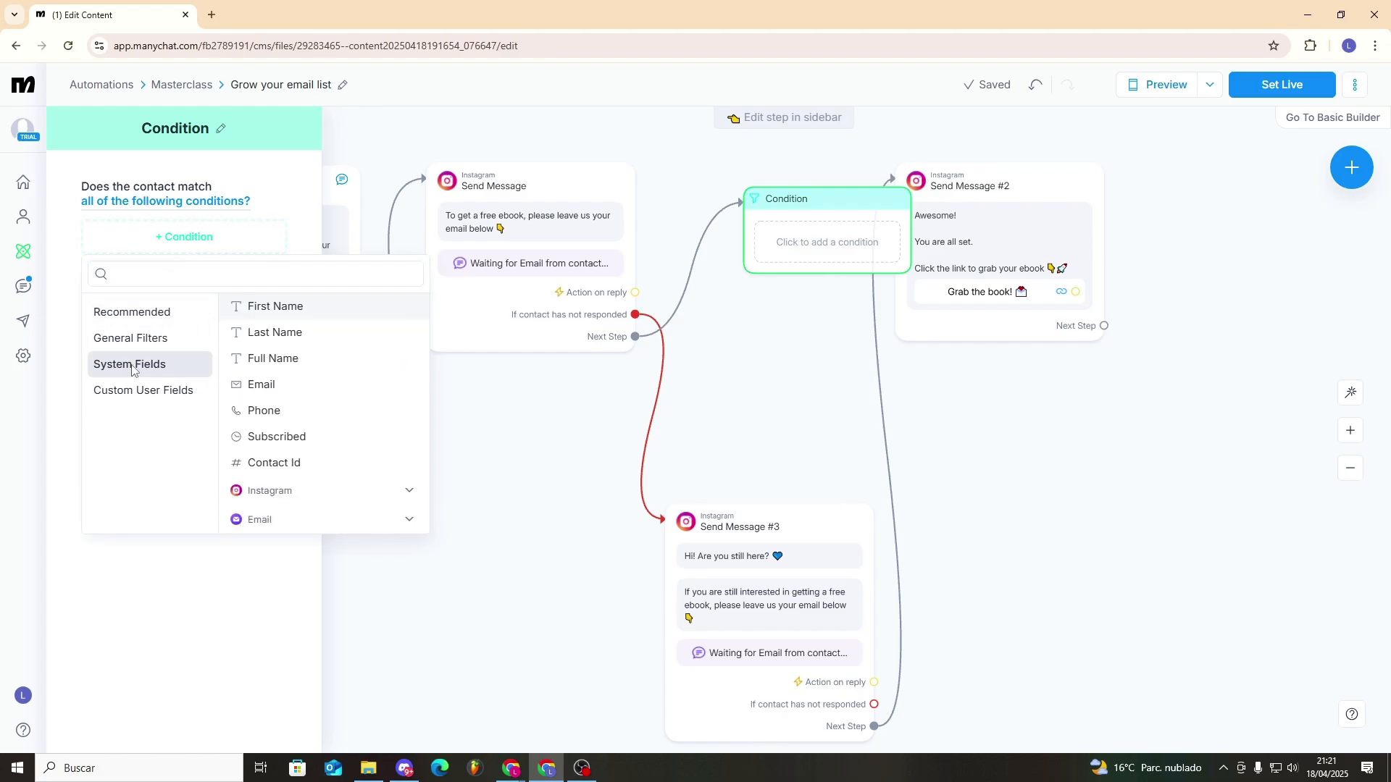
{"action": "left_click", "coordinate": [282, 398]}
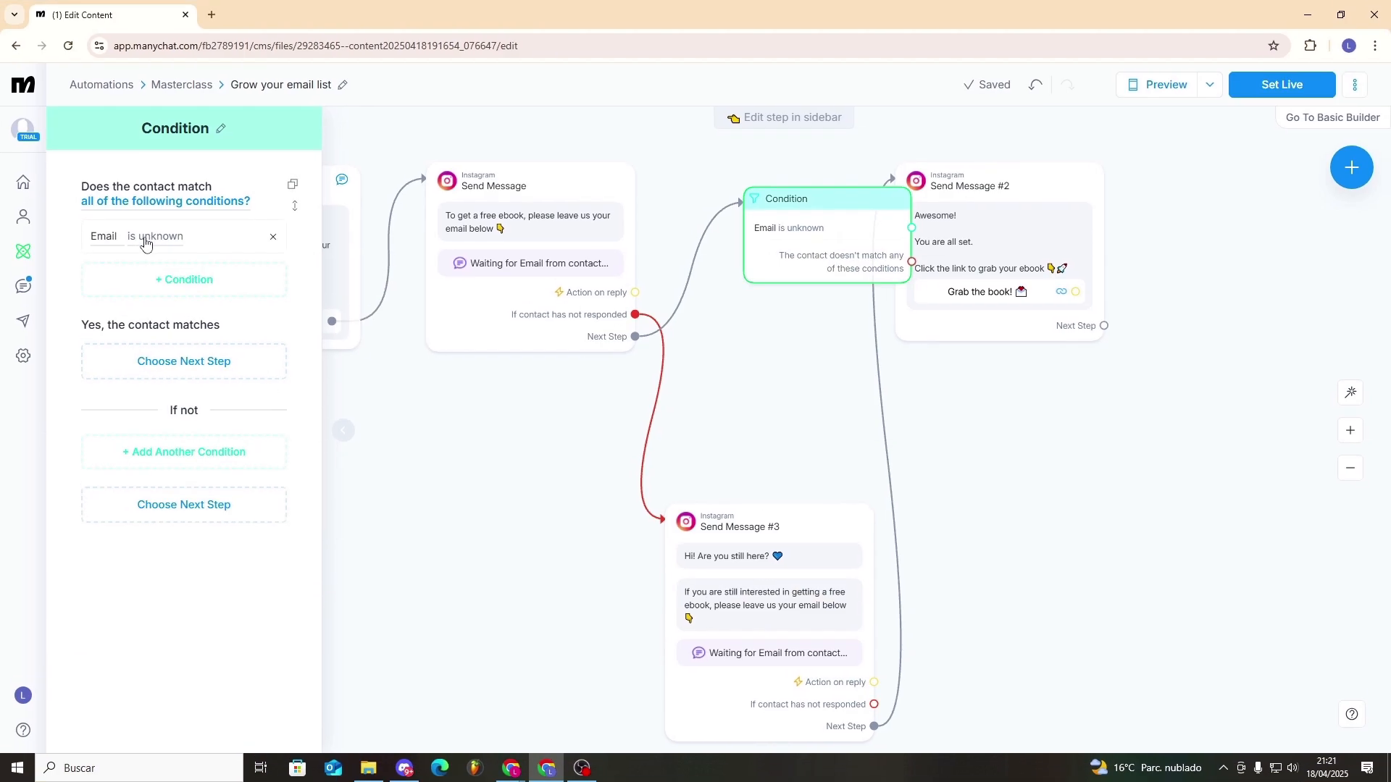
{"action": "left_click", "coordinate": [138, 236]}
{"action": "left_click", "coordinate": [181, 362]}
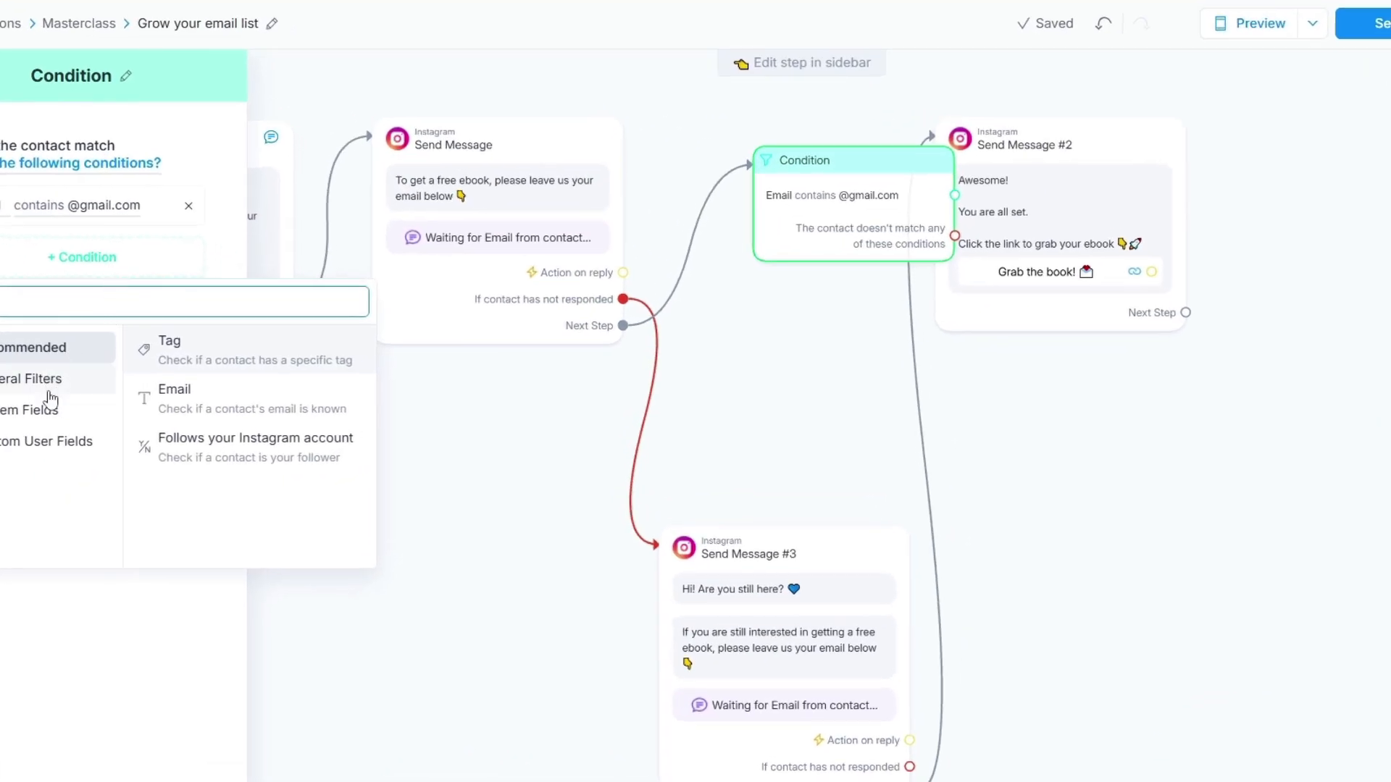
{"action": "left_click", "coordinate": [161, 407]}
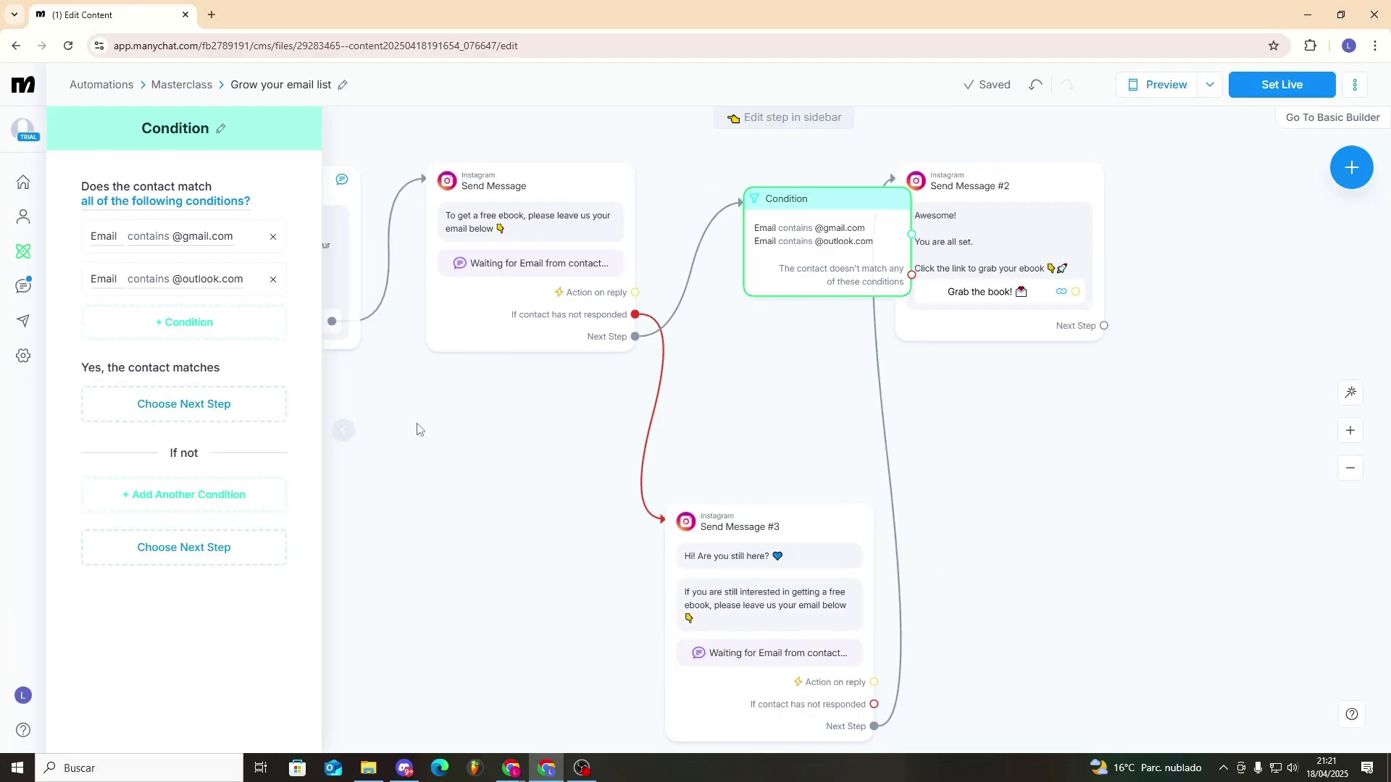
- Reposition the condition, linking its matching branch to Send Message #2 and its non-matching branch to Send Message #3
{"action": "left_click_drag", "start_coordinate": [772, 214], "coordinate": [722, 203]}
{"action": "left_click_drag", "start_coordinate": [861, 222], "coordinate": [901, 180]}
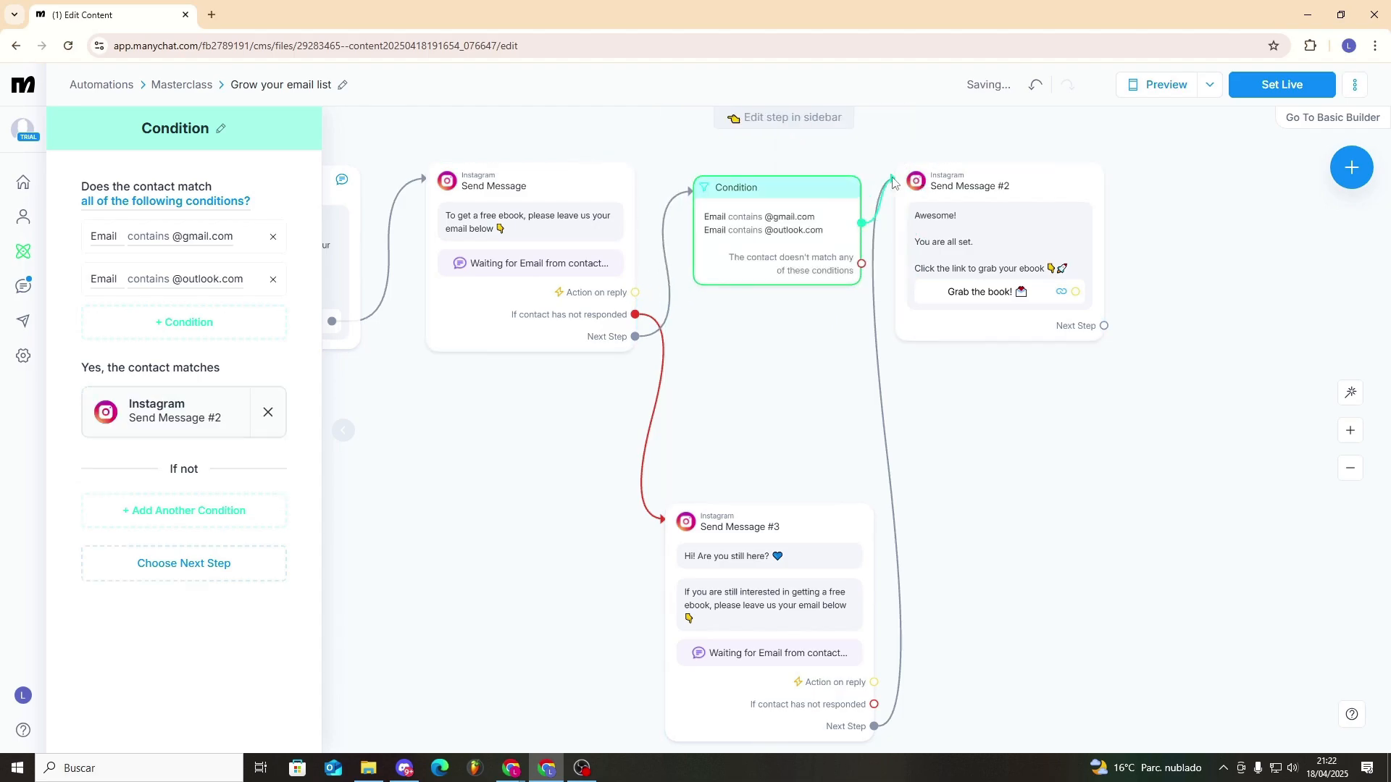
{"action": "left_click_drag", "start_coordinate": [861, 263], "coordinate": [685, 535]}
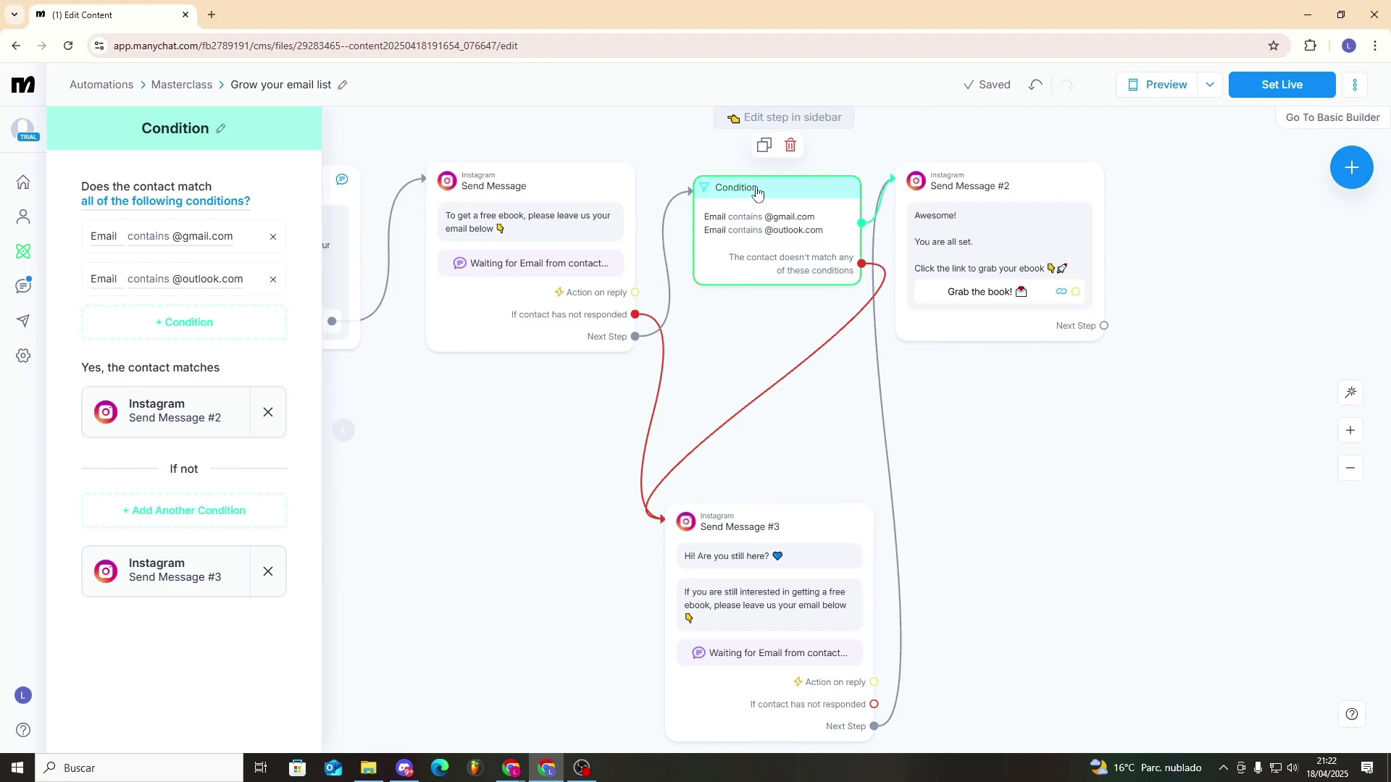
- Duplicate the email condition after Send Message #3, link its matching branch to Send Message #2, and move that message farther out
{"action": "left_click", "coordinate": [764, 148]}
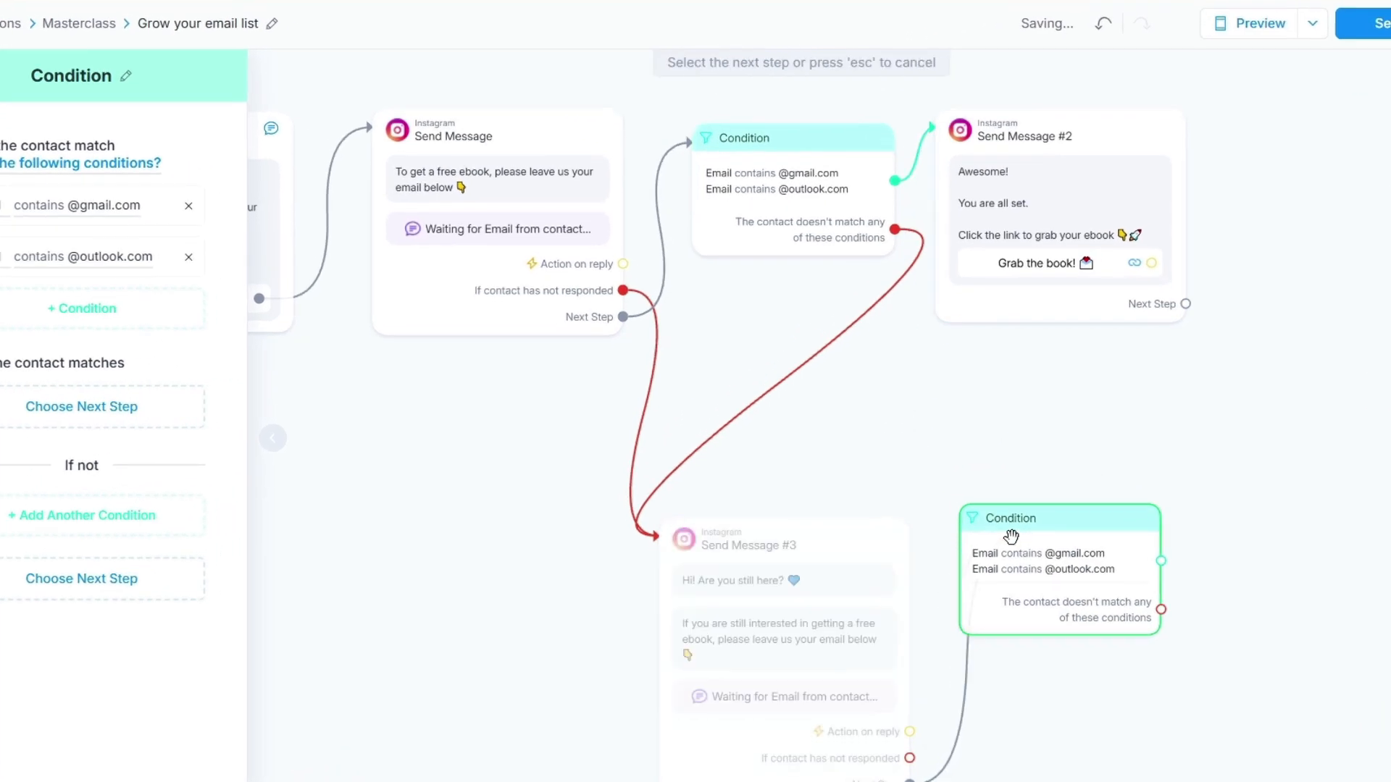
{"action": "left_click_drag", "start_coordinate": [1084, 536], "coordinate": [1034, 208]}
{"action": "right_click", "coordinate": [1033, 207]}
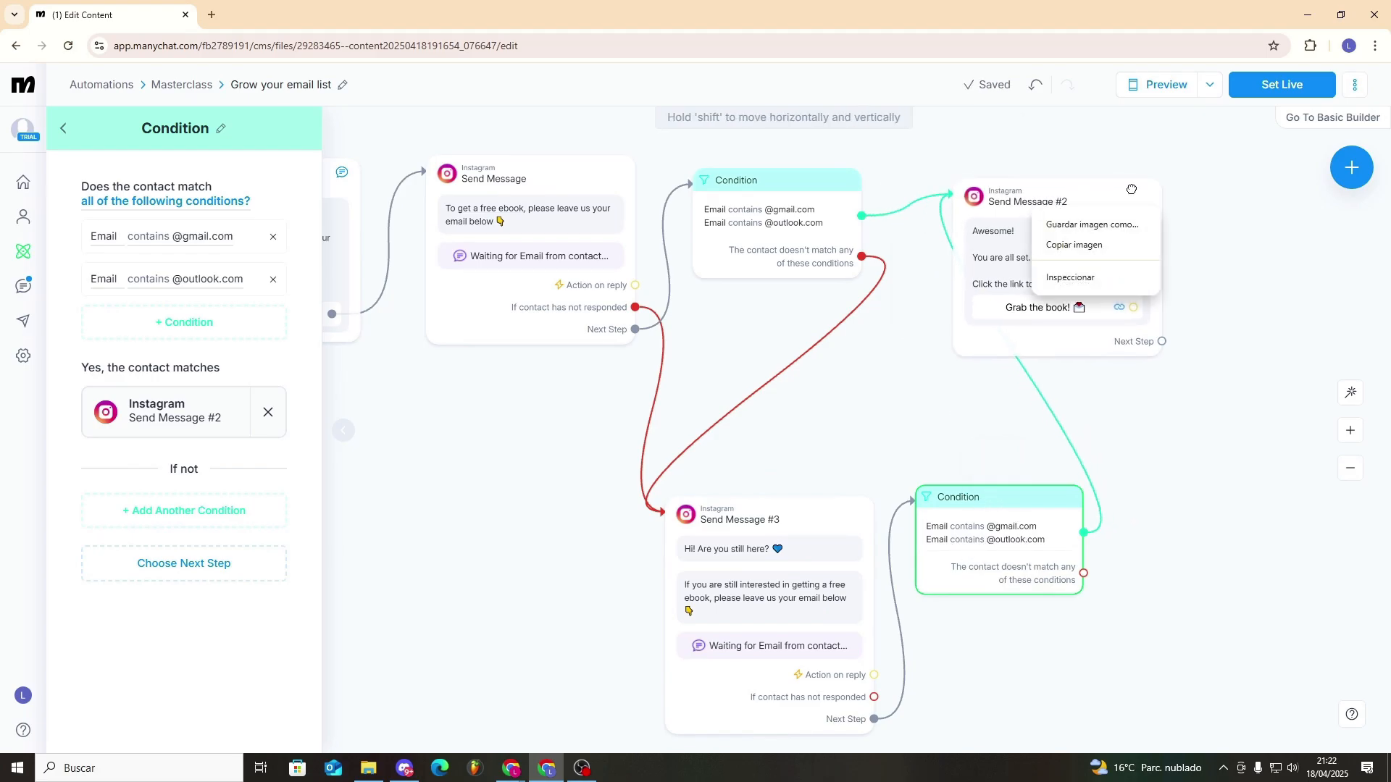
{"action": "left_click_drag", "start_coordinate": [1132, 189], "coordinate": [1270, 177]}
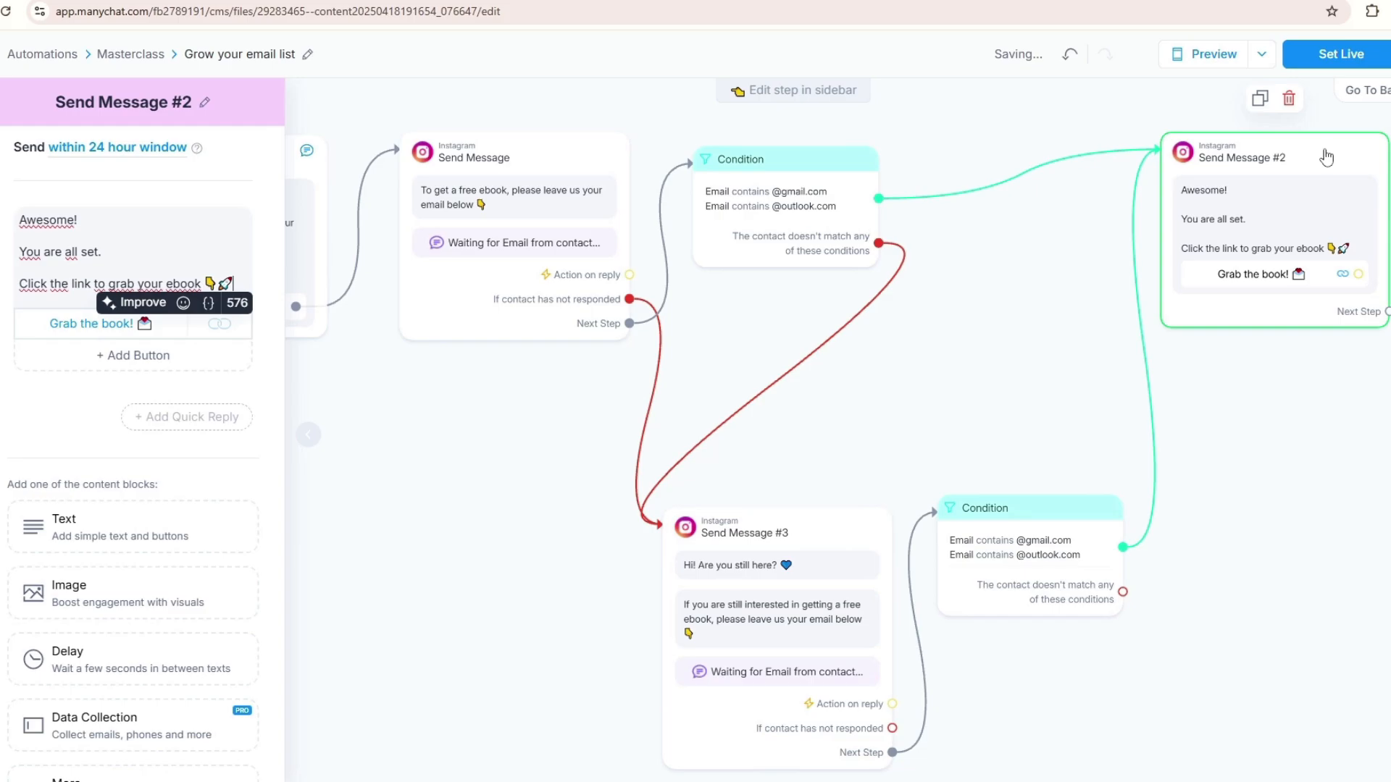
- Check the website link behind the "Grab the book!" button in Send Message #2 and look over the finished flow
{"action": "left_click", "coordinate": [92, 323]}
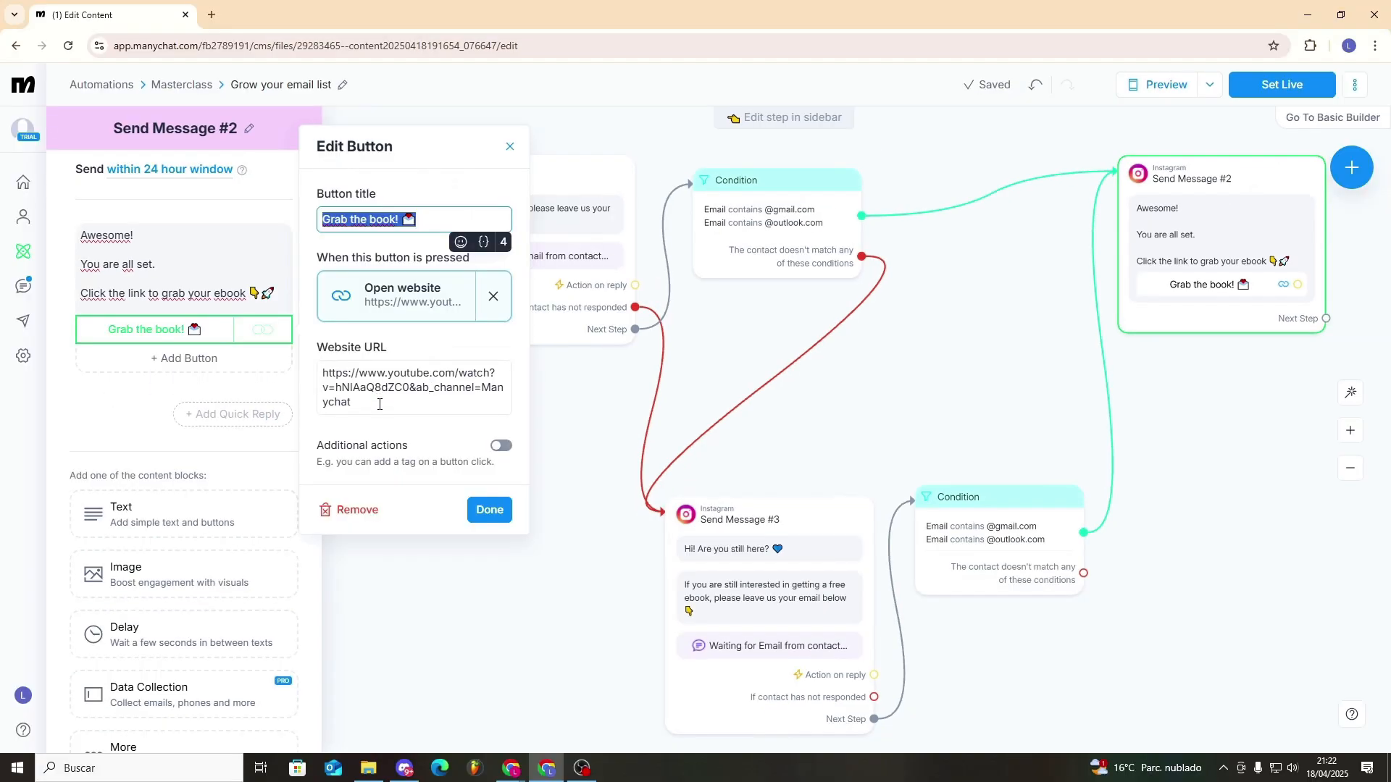
{"action": "left_click", "coordinate": [489, 510]}
{"action": "scroll", "coordinate": [571, 515], "scroll_direction": "down", "scroll_amount": 3}
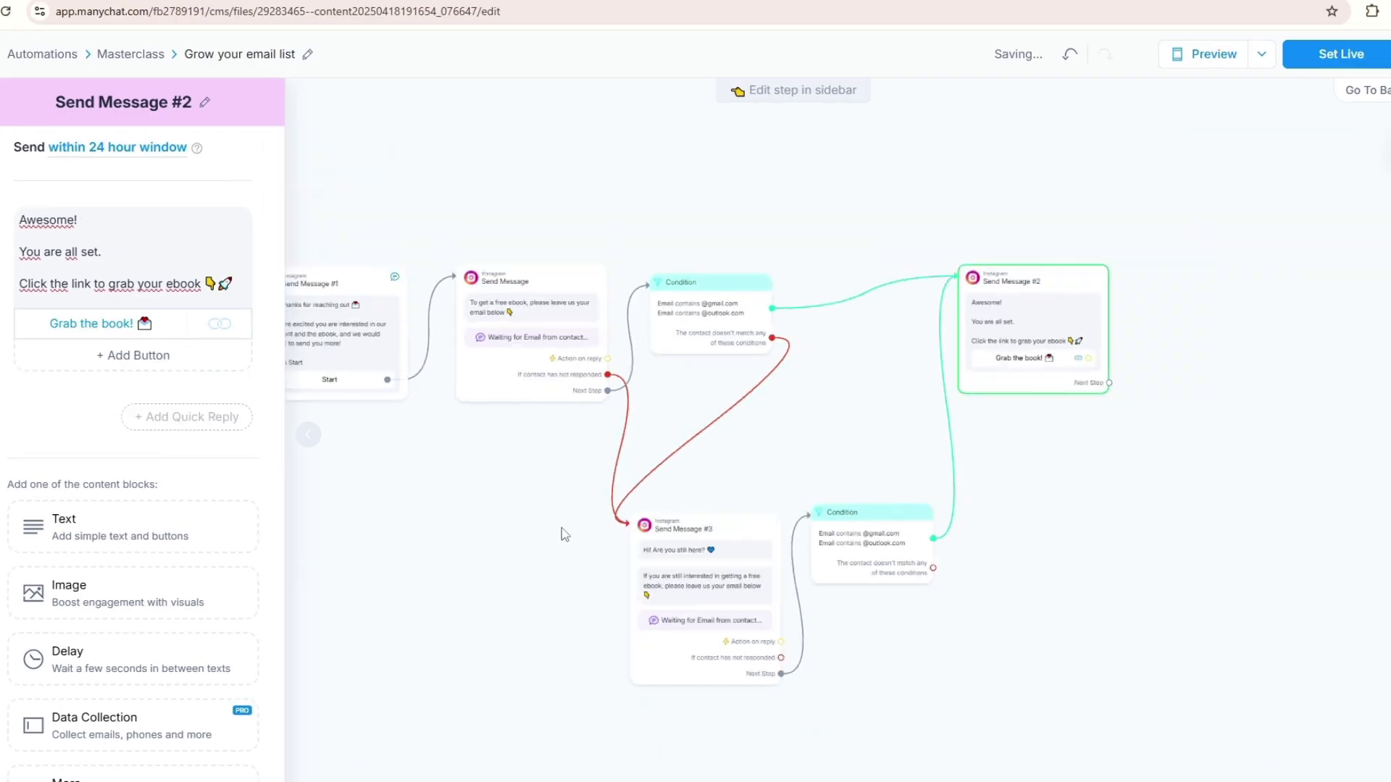
{"action": "left_click_drag", "start_coordinate": [486, 539], "coordinate": [704, 548]}
{"action": "scroll", "coordinate": [704, 548], "scroll_direction": "down", "scroll_amount": 1}
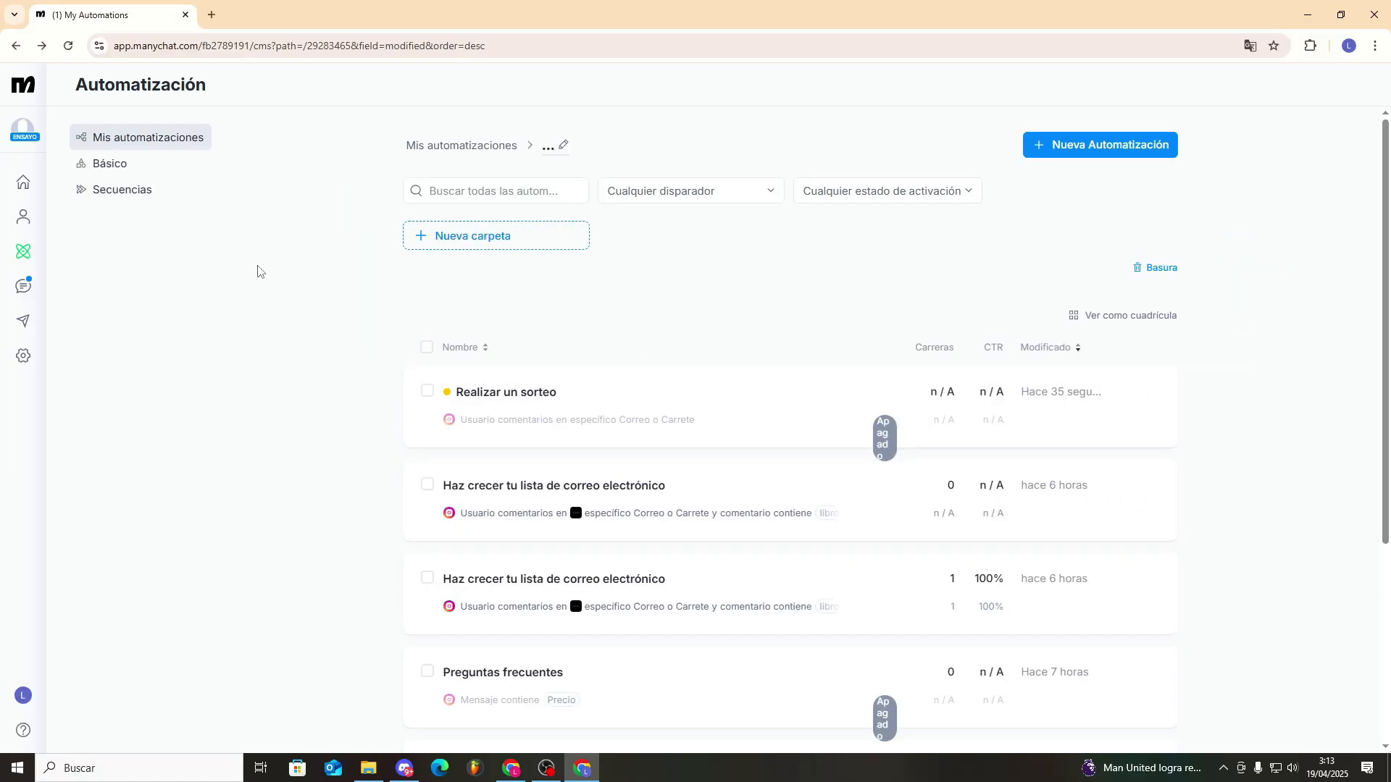
- Start a new automation in the Masterclass folder using the "Run a giveaway" template
{"action": "right_click", "coordinate": [991, 233]}
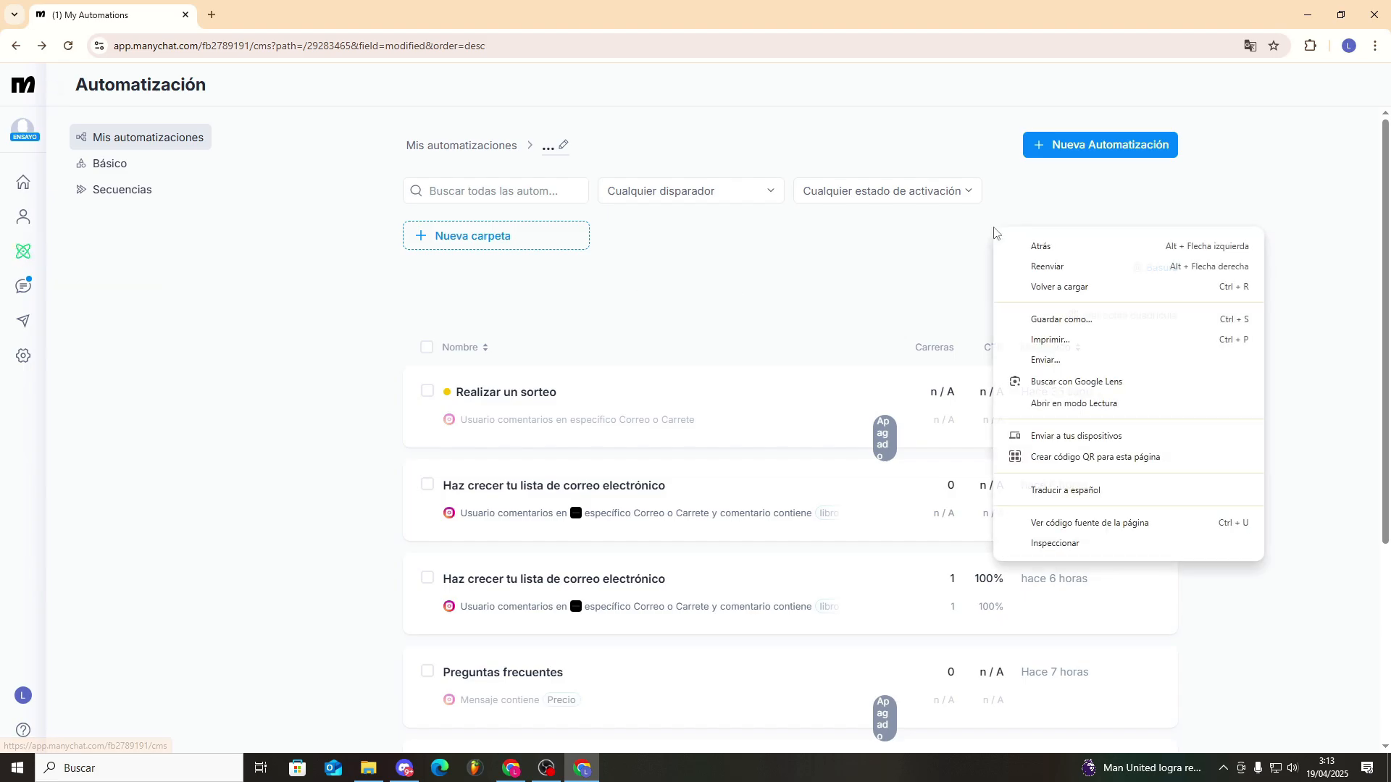
{"action": "left_click", "coordinate": [1014, 197]}
{"action": "left_click", "coordinate": [1071, 154]}
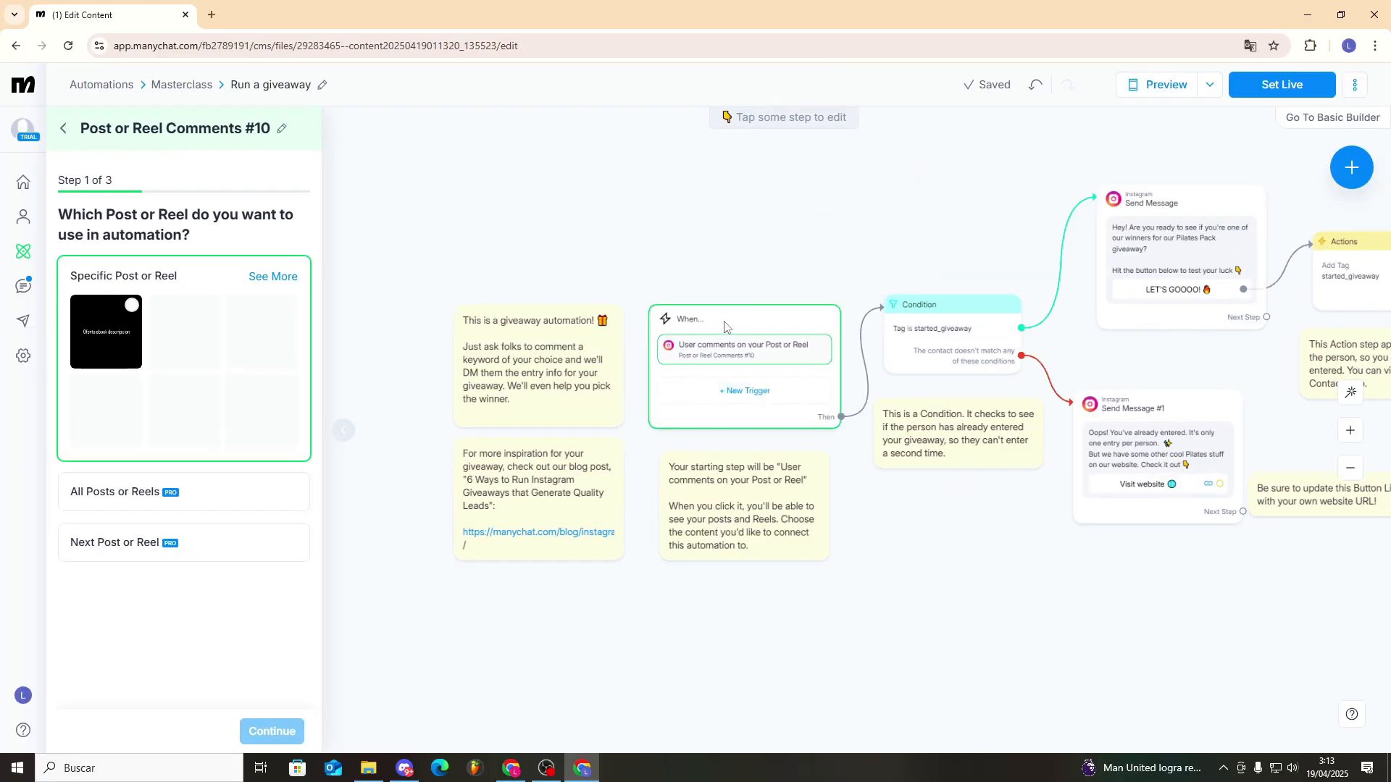
- Set the giveaway trigger to the "Oferta ebook descripcion" post, keyword "Drop" and random multiple public replies, and save it
{"action": "left_click", "coordinate": [738, 342]}
{"action": "left_click", "coordinate": [822, 148]}
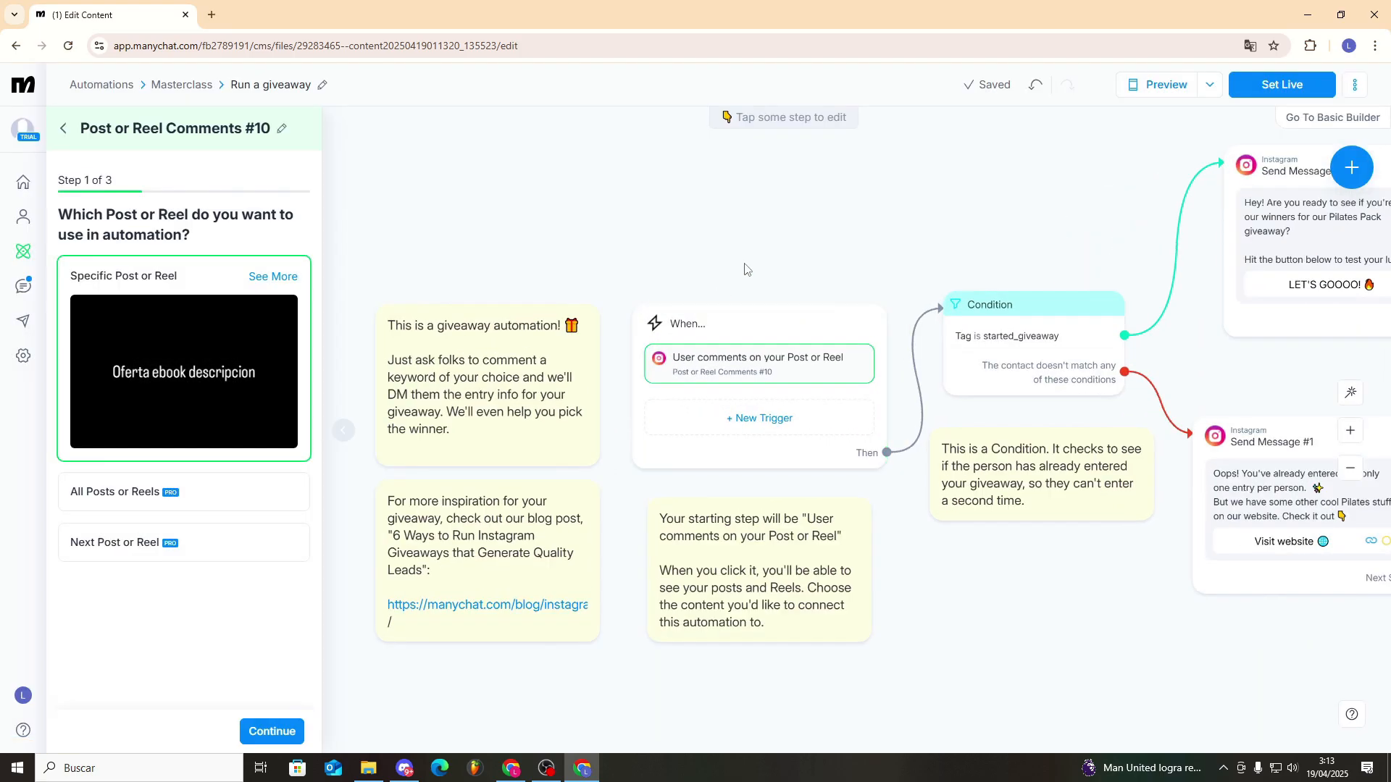
{"action": "left_click", "coordinate": [273, 731]}
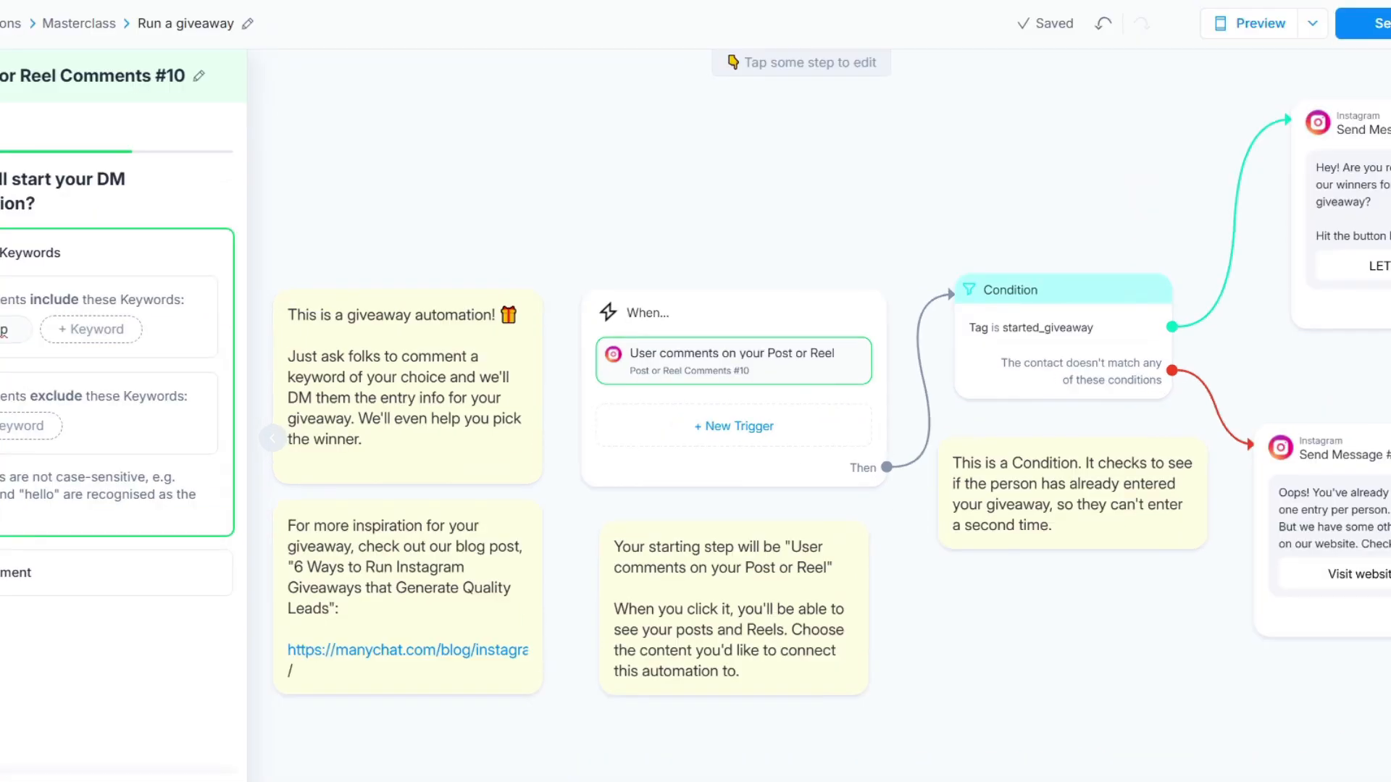
{"action": "left_click", "coordinate": [272, 732]}
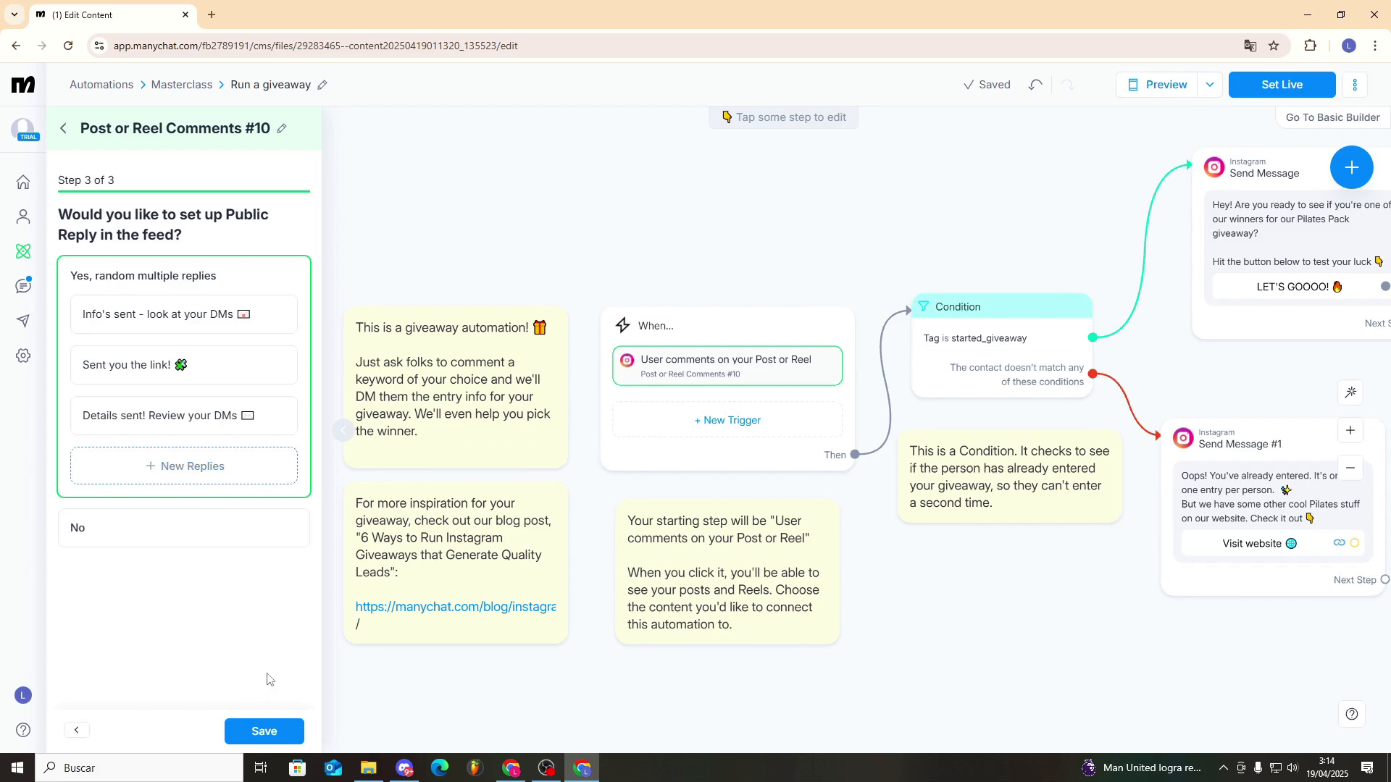
{"action": "left_click", "coordinate": [267, 732]}
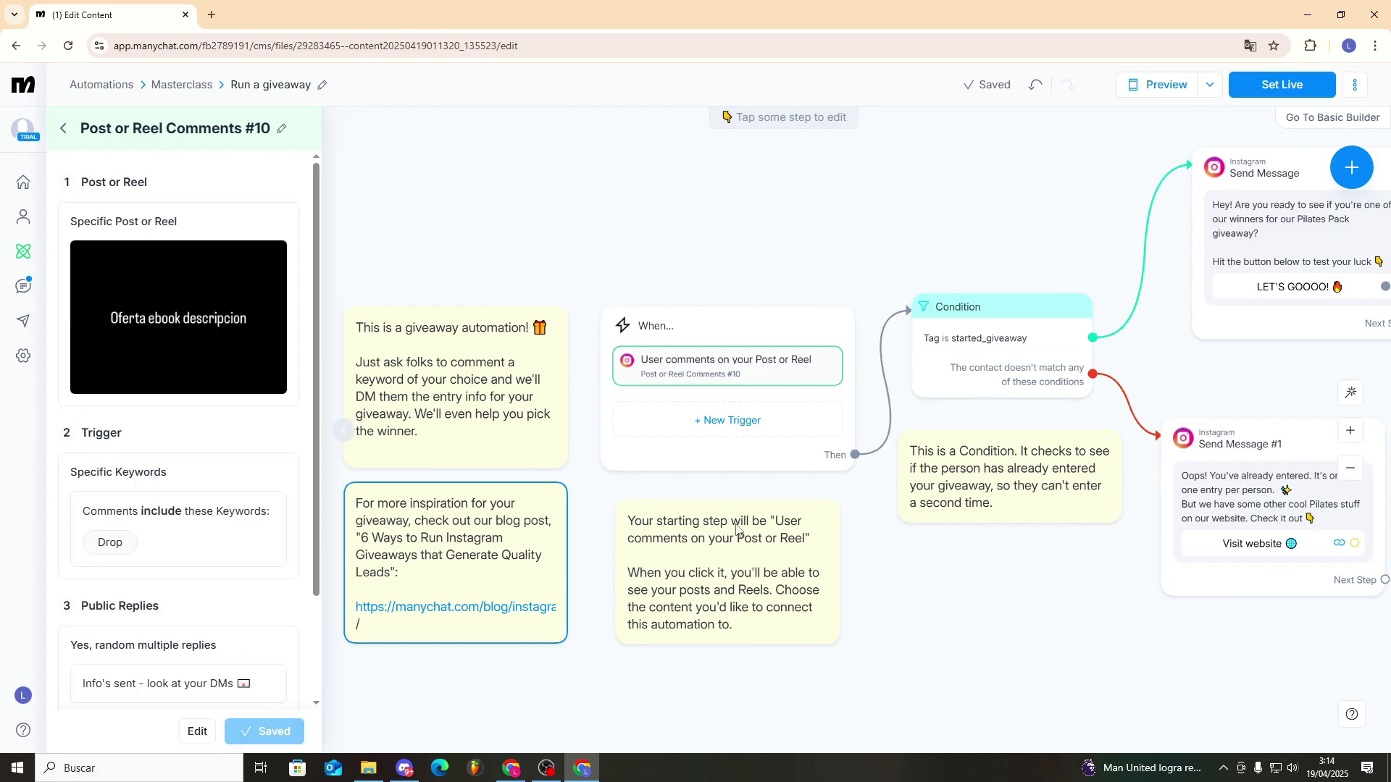
- Examine the giveaway flow's started_giveaway condition, entry messages, tag action, randomizer split, and winner and non-winner messages
{"action": "left_click", "coordinate": [1001, 313]}
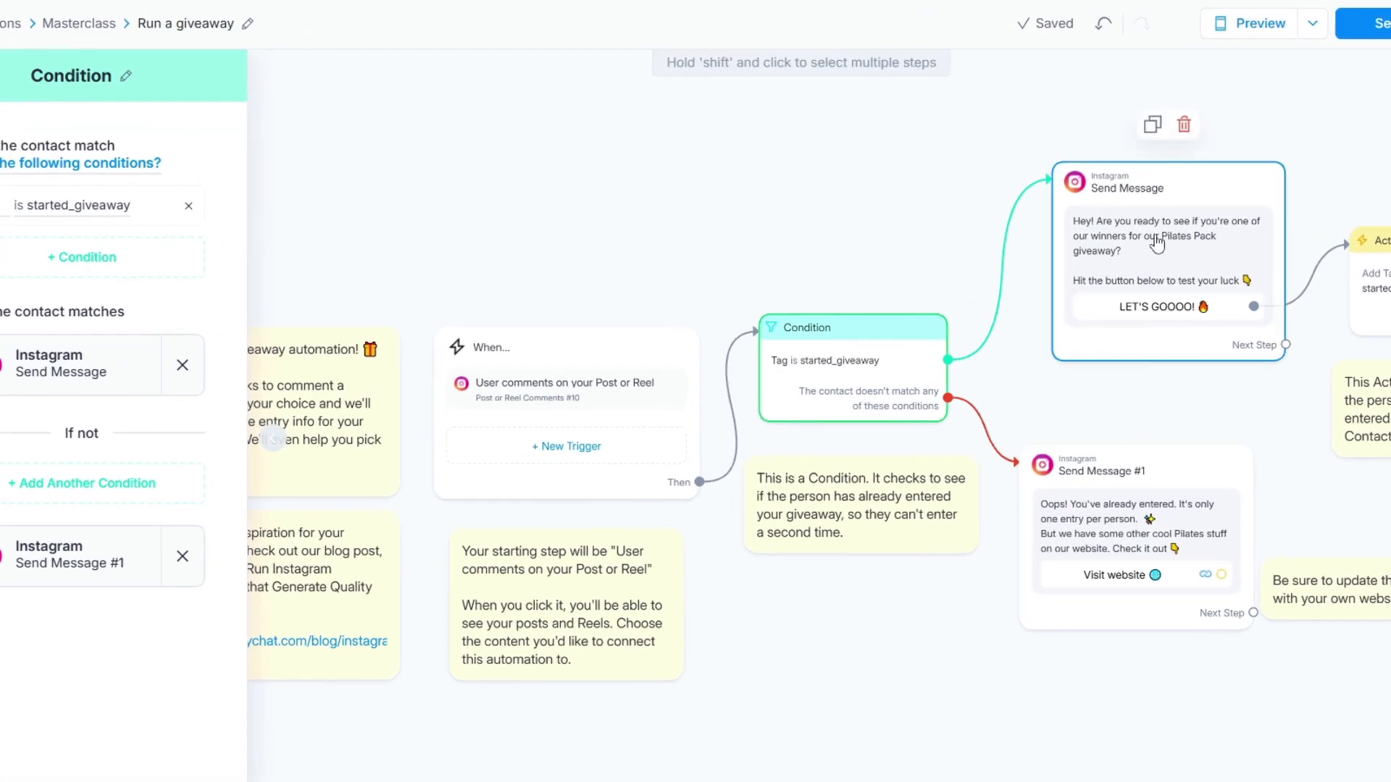
{"action": "scroll", "coordinate": [901, 239], "scroll_direction": "down", "scroll_amount": 3}
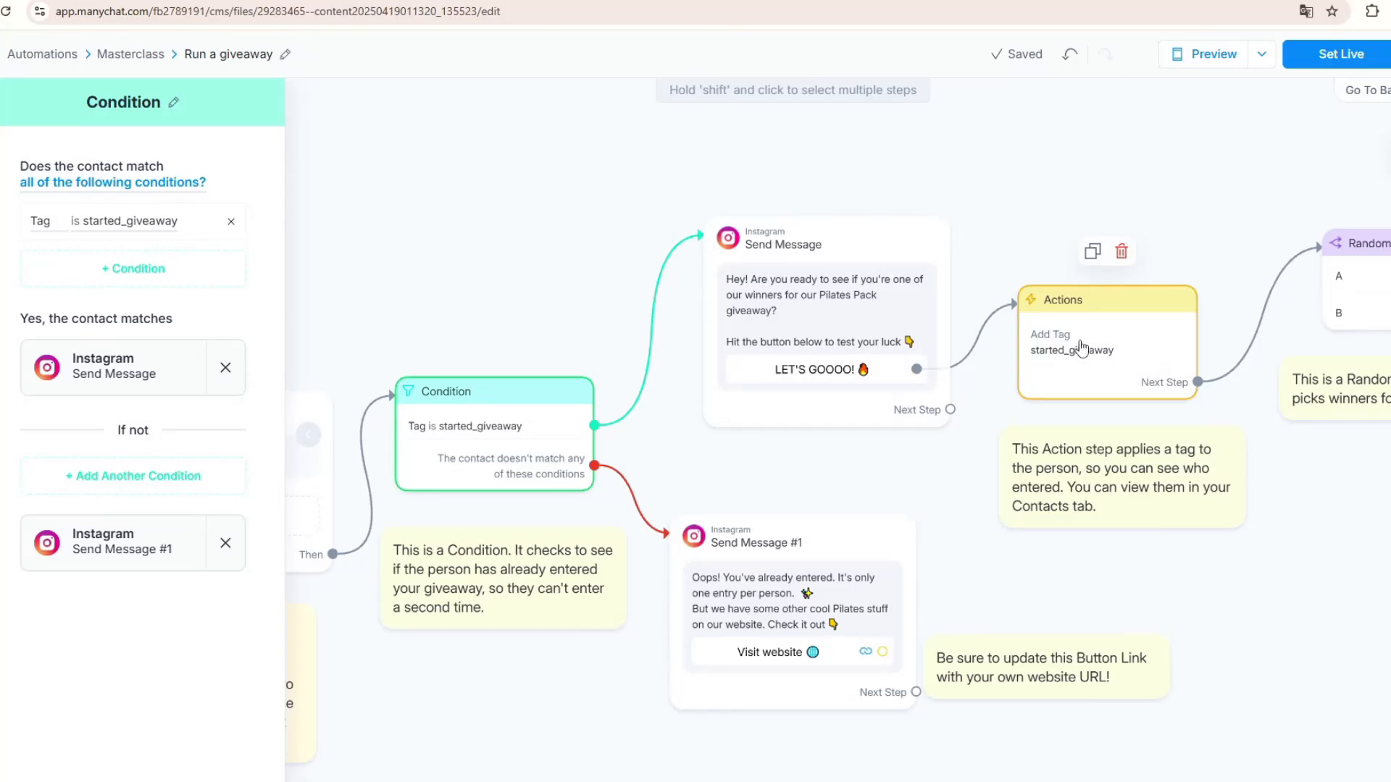
{"action": "scroll", "coordinate": [1023, 234], "scroll_direction": "down", "scroll_amount": 1}
{"action": "left_click_drag", "start_coordinate": [1039, 215], "coordinate": [948, 216]}
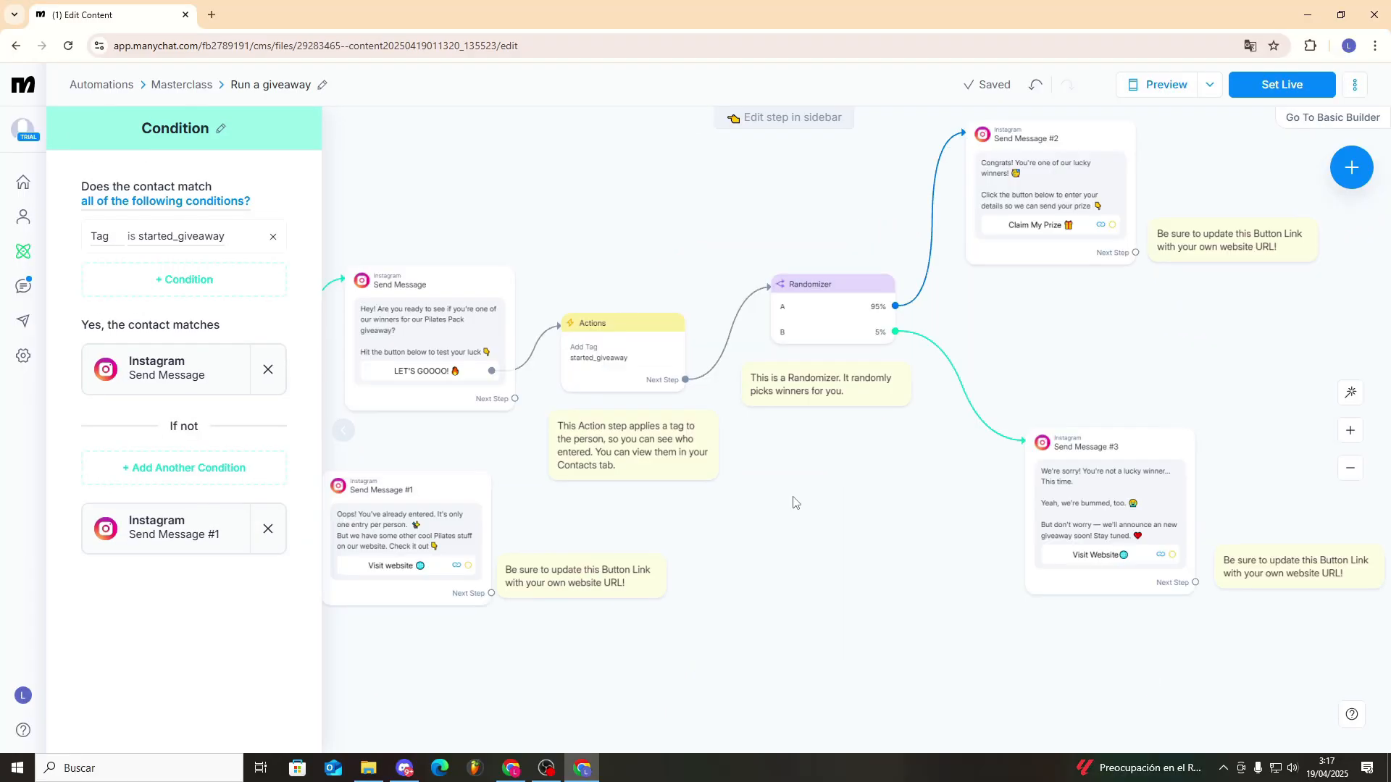
{"action": "scroll", "coordinate": [917, 367], "scroll_direction": "up", "scroll_amount": 3}
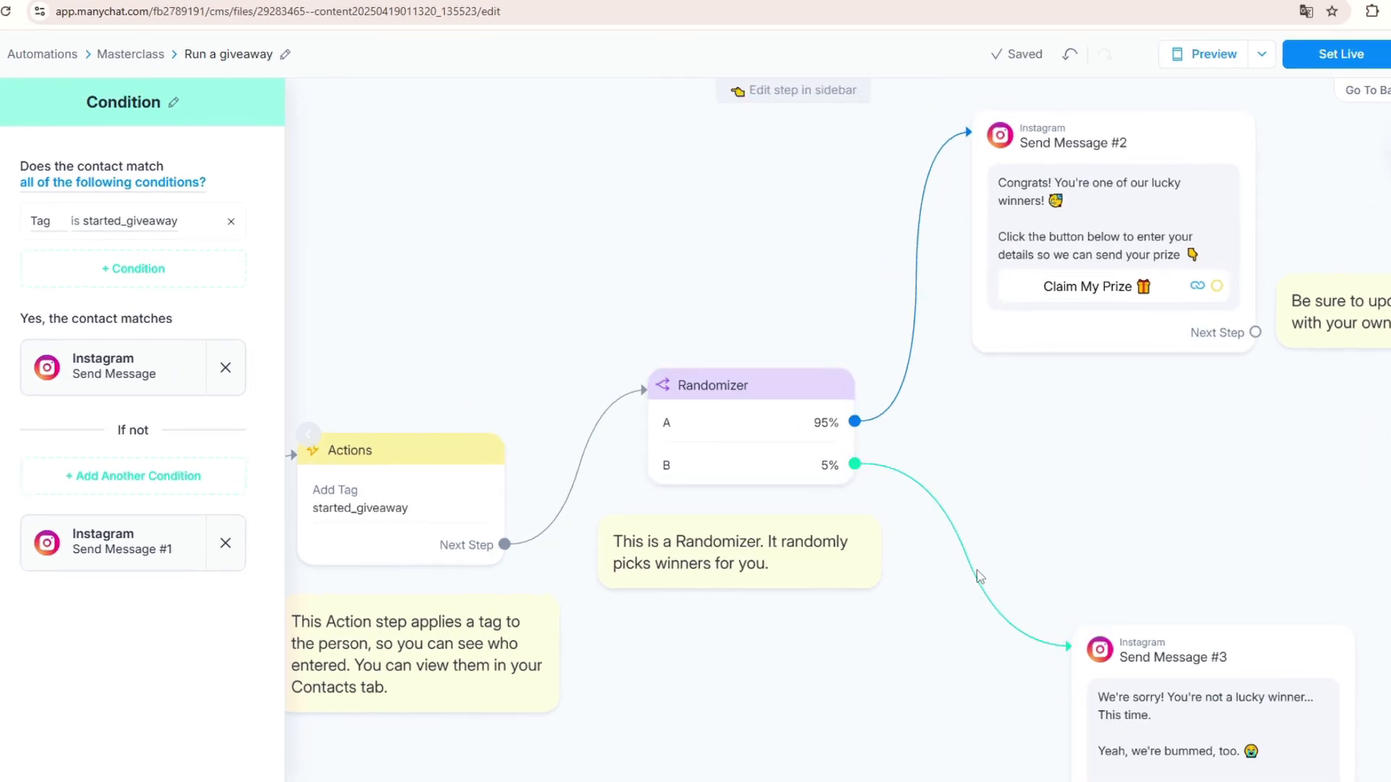
{"action": "scroll", "coordinate": [981, 577], "scroll_direction": "down", "scroll_amount": 5}
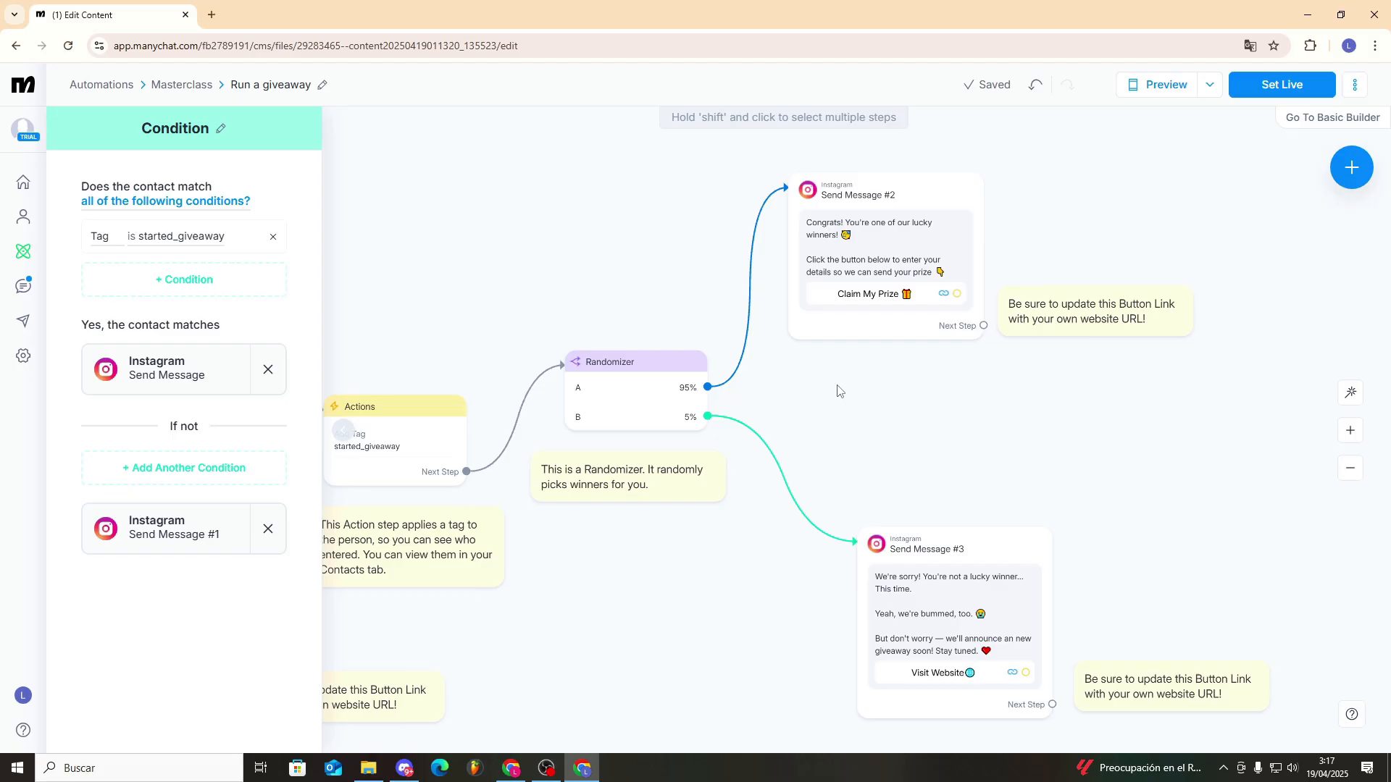
{"action": "scroll", "coordinate": [775, 348], "scroll_direction": "down", "scroll_amount": 4}
{"action": "left_click_drag", "start_coordinate": [774, 312], "coordinate": [937, 292]}
{"action": "scroll", "coordinate": [944, 326], "scroll_direction": "down", "scroll_amount": 2}
{"action": "scroll", "coordinate": [946, 469], "scroll_direction": "up", "scroll_amount": 1}
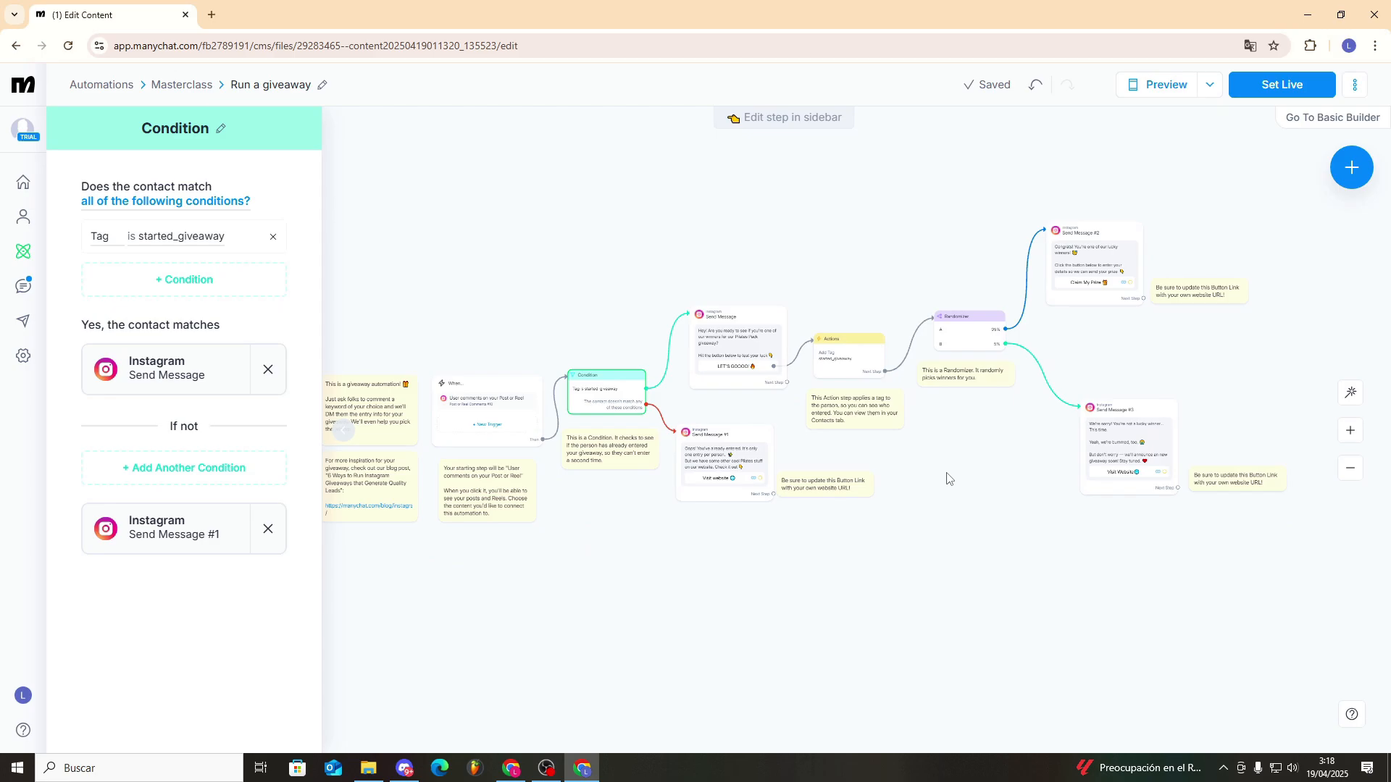
{"action": "left_click", "coordinate": [961, 626]}
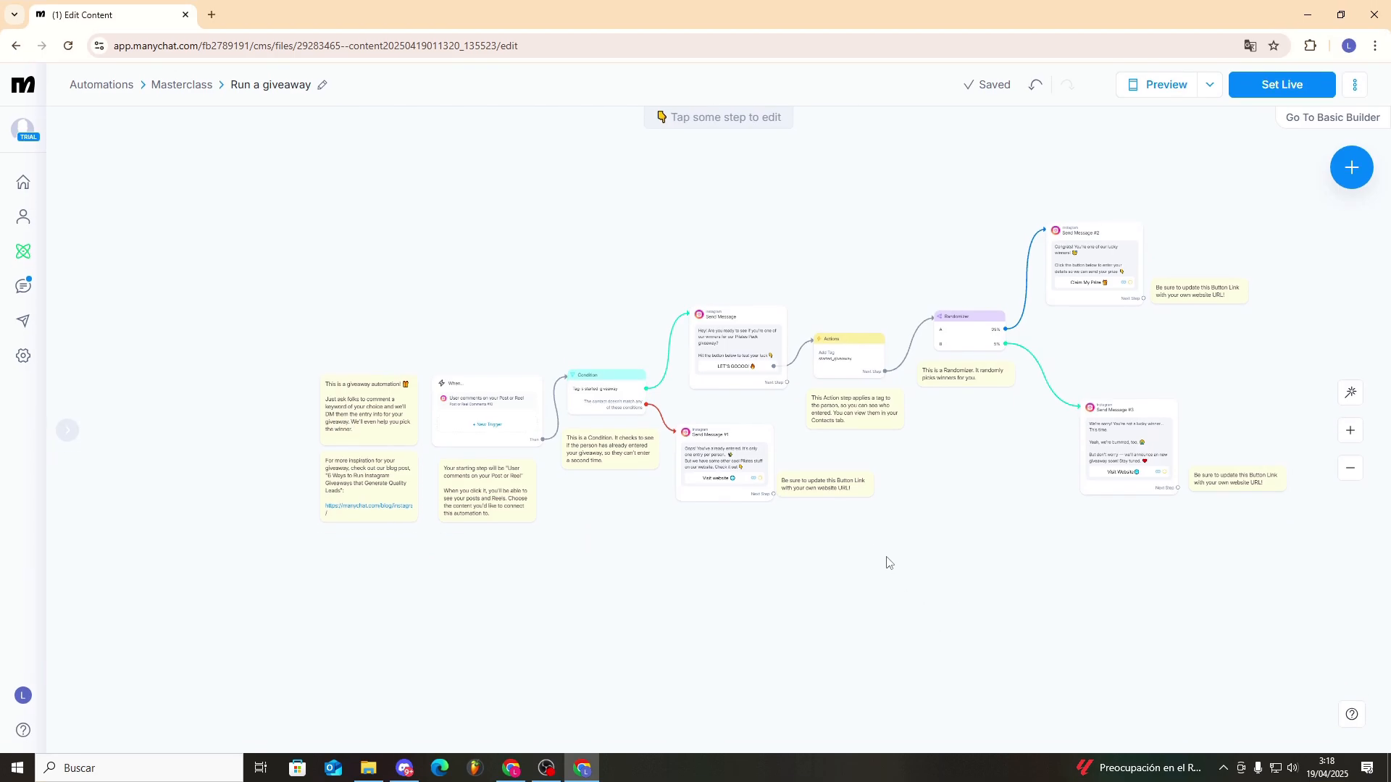
{"action": "scroll", "coordinate": [826, 531], "scroll_direction": "up", "scroll_amount": 5}
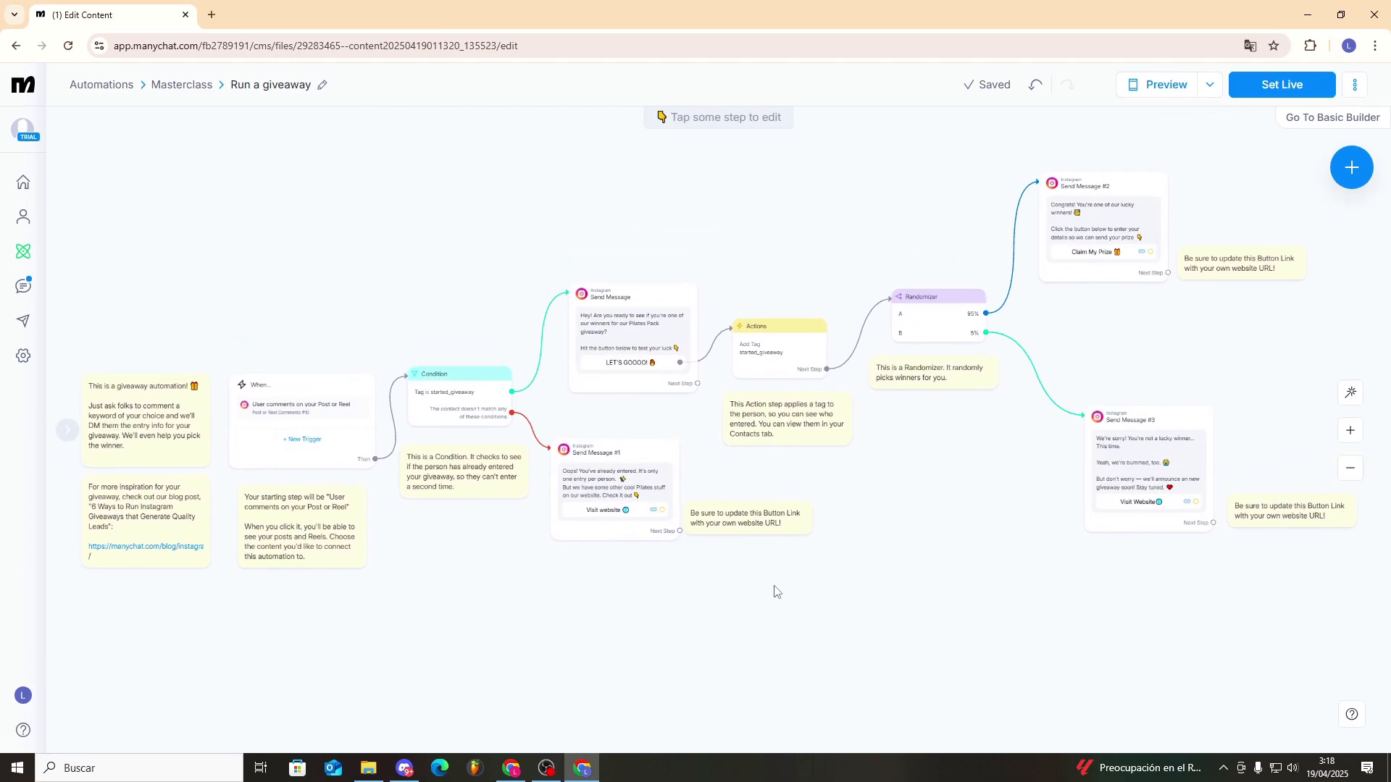